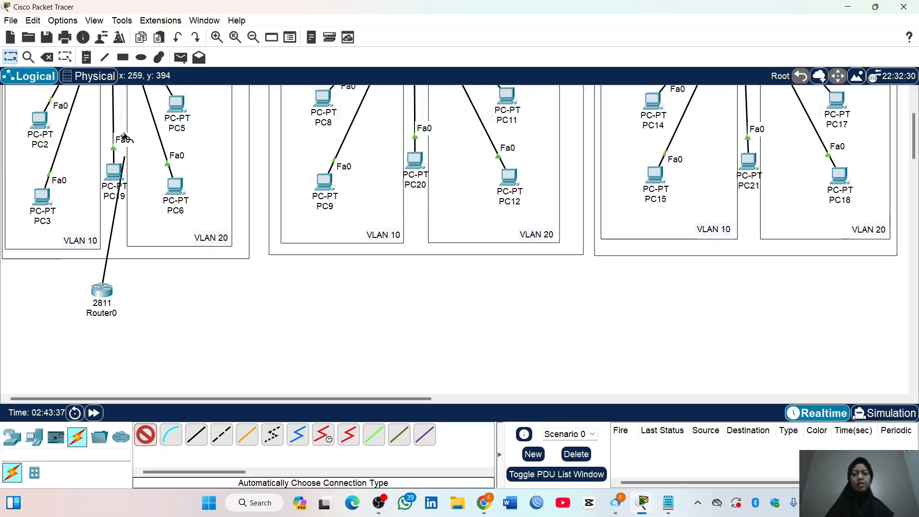
Finish the automatically chosen cable from Router0 on the switch of the first VLAN group
left_click(111, 107)
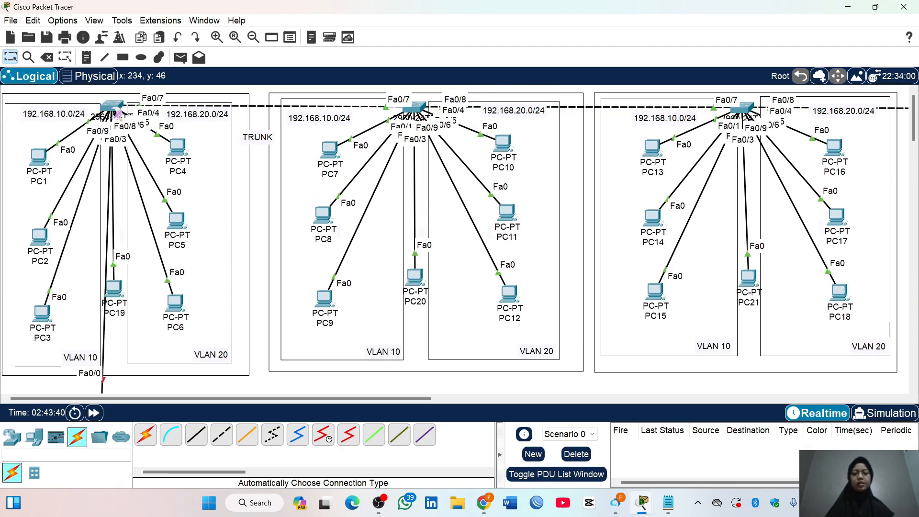
scroll(228, 215, "down", 4)
scroll(228, 215, "up", 3)
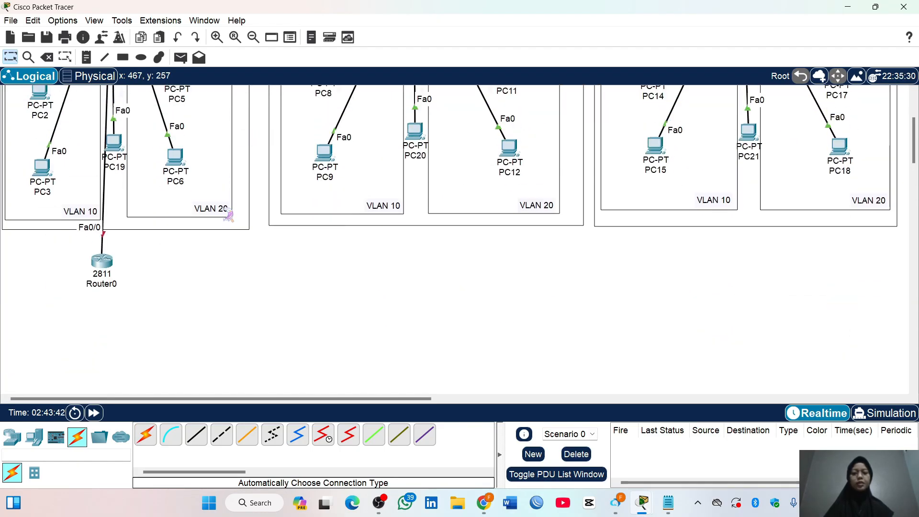
Place a text note beside Router0 with the first line "VLAN1=192.168.1.0/24"
left_click(87, 58)
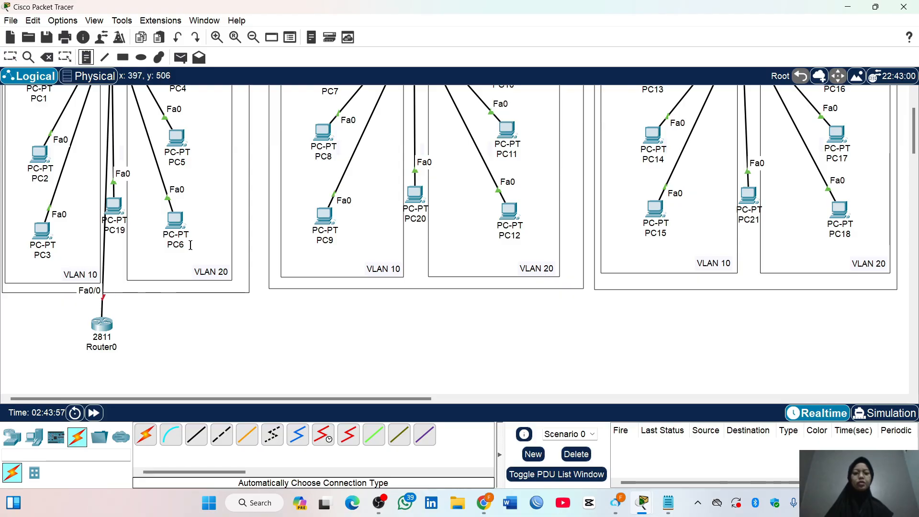
left_click(148, 309)
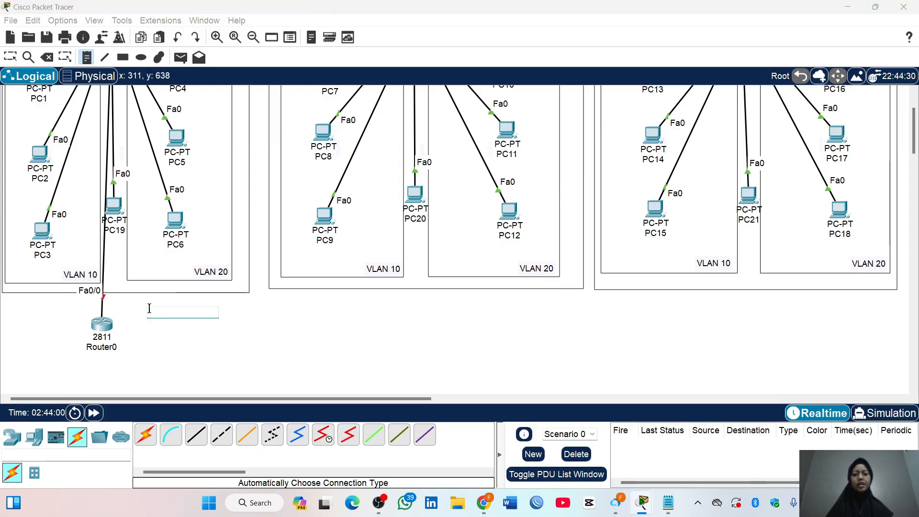
type("VLAN")
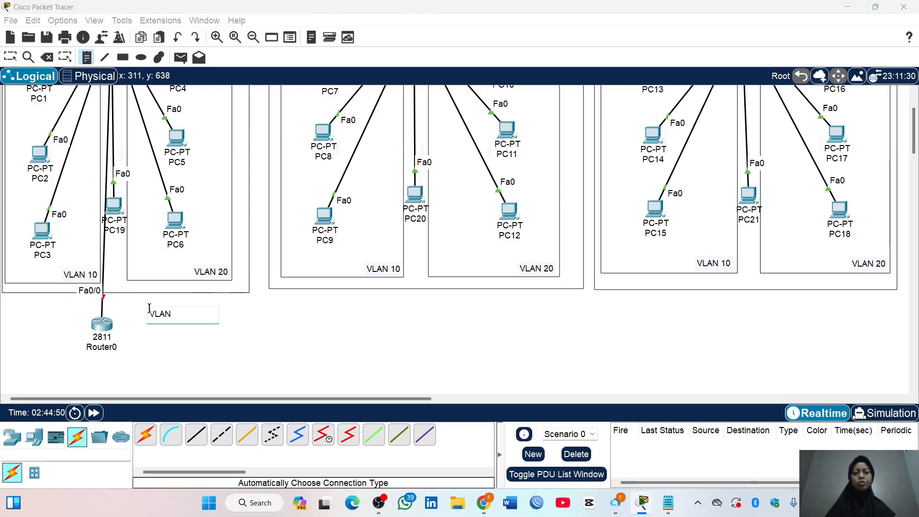
type("1=192.")
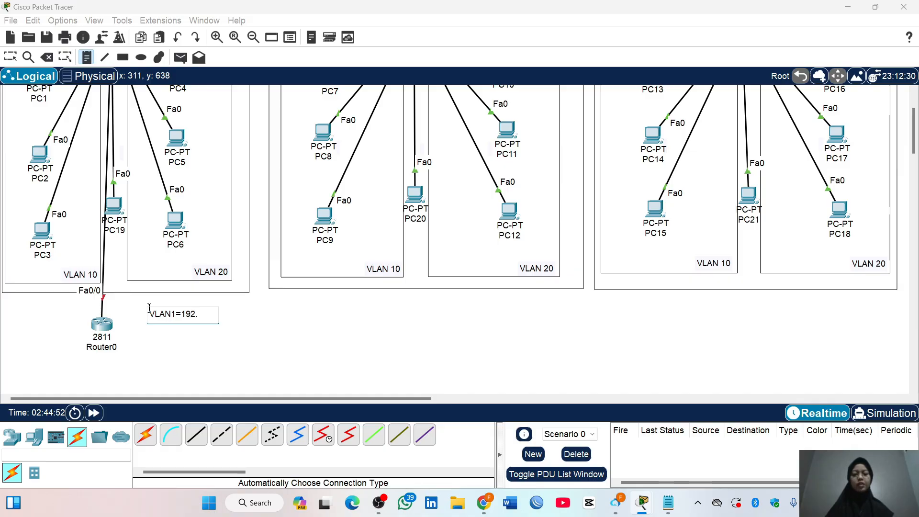
type("168.1.0/2")
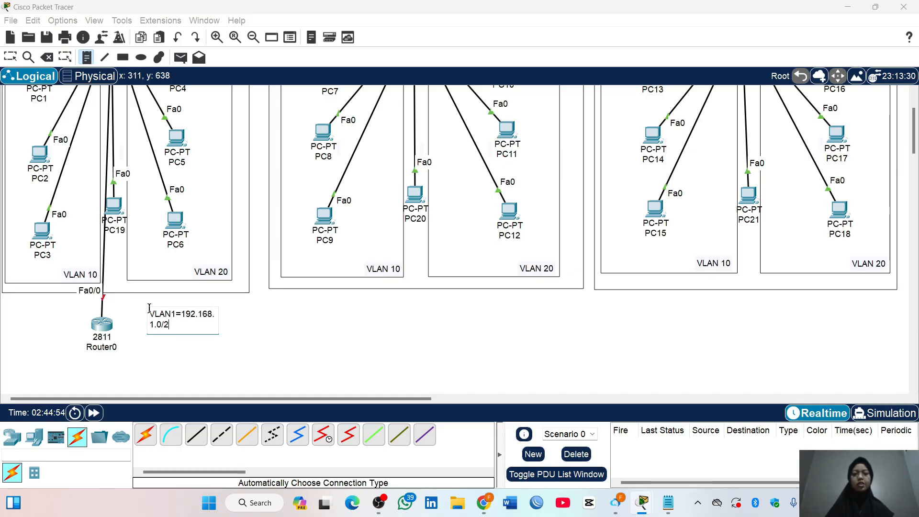
type("4")
Add a second line "VLAN10=192.168.10.0/24" to the note beside Router0
key("Return")
type("VLAN")
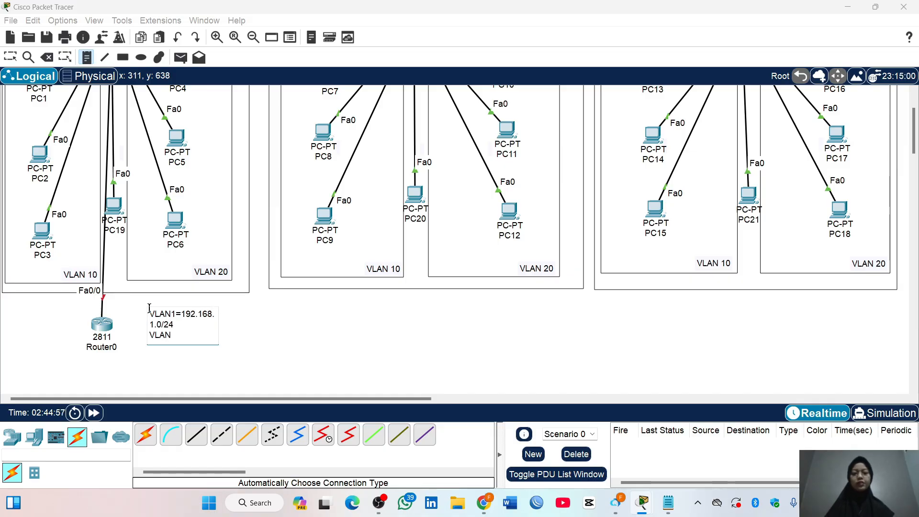
type("10=192")
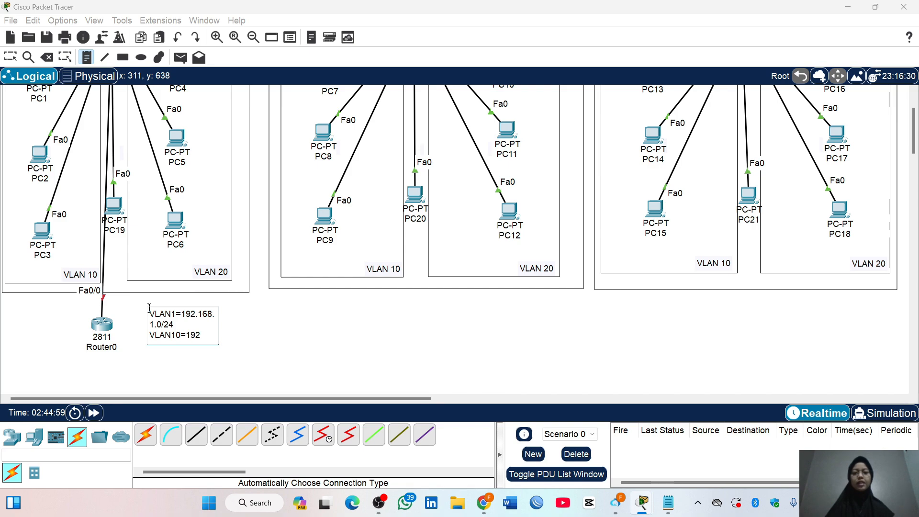
type(".168.10.0")
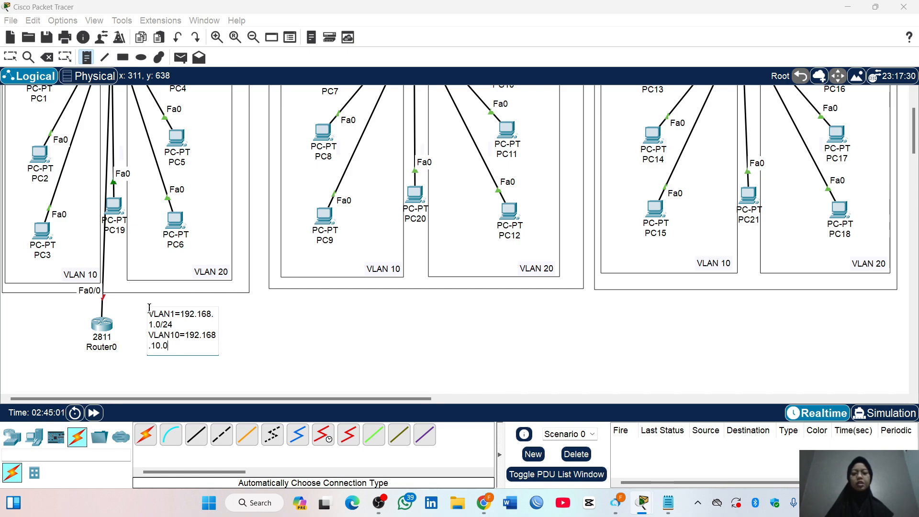
type("/24")
Add a third line "VLAN20=192.168.20.0/24" to the note and finish editing it
key("Return")
type("VLAN")
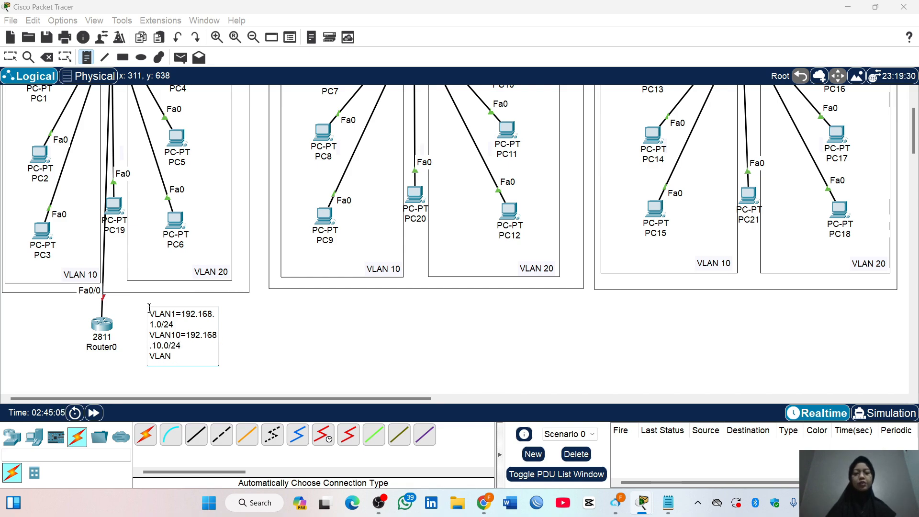
type("20=192.168.20.")
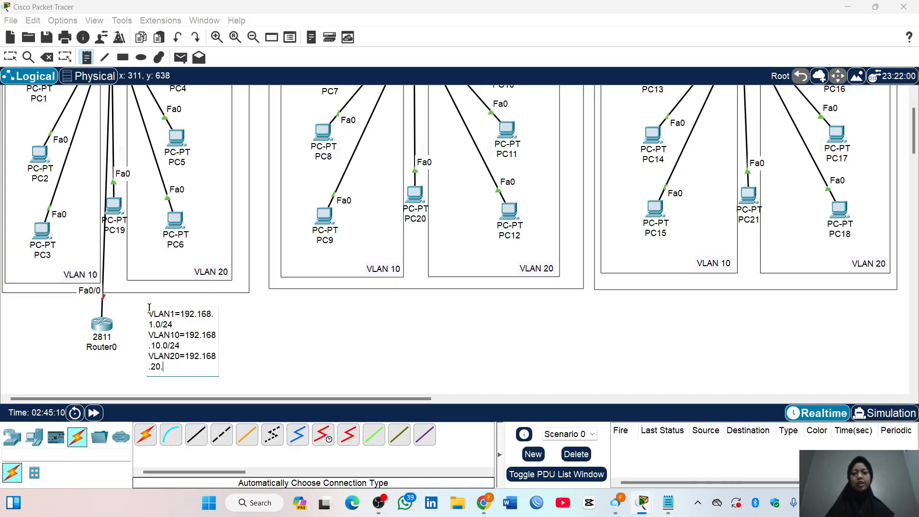
type("0/24")
left_click(10, 57)
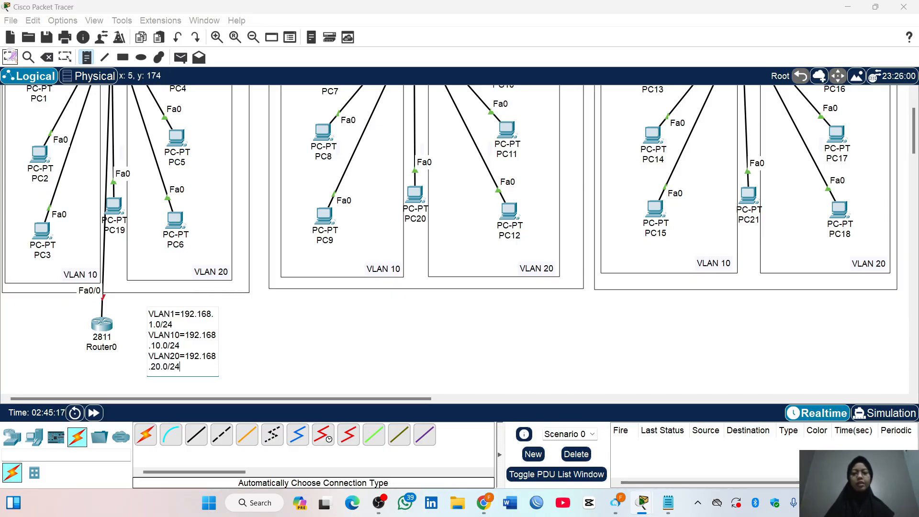
Open Router0's command line and answer no to the initial configuration dialog
left_click(103, 329)
left_click(420, 95)
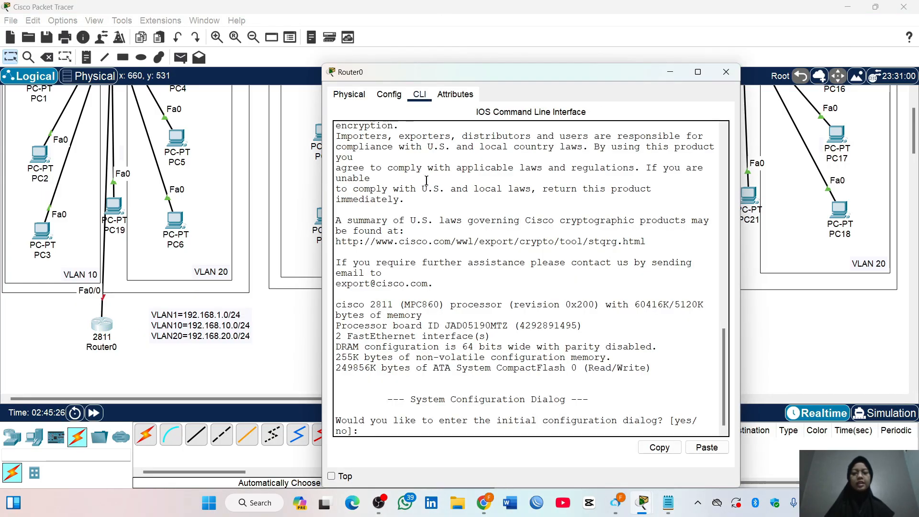
left_click_drag(460, 72, 415, 27)
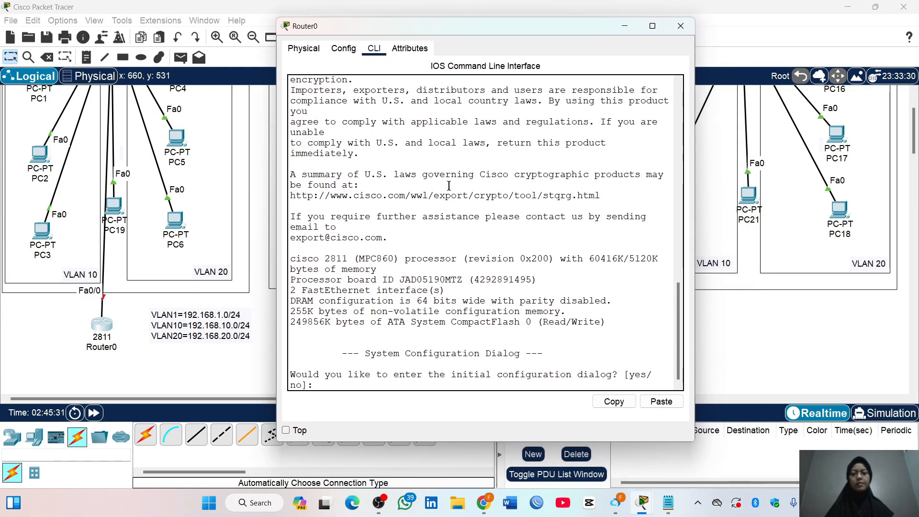
type("no")
key("Return")
Enter privileged mode on Router0 with "en" and global configuration mode with "conf t"
key("Return")
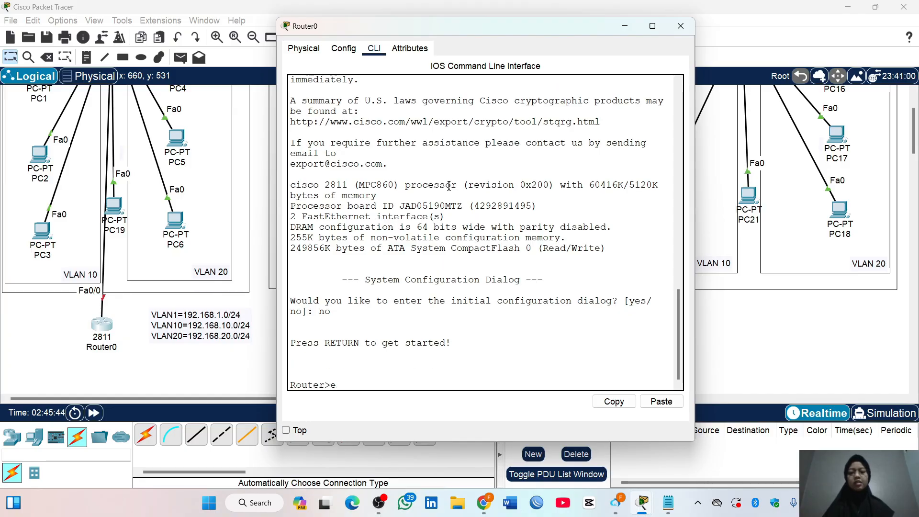
type("en")
key("Return")
type("c")
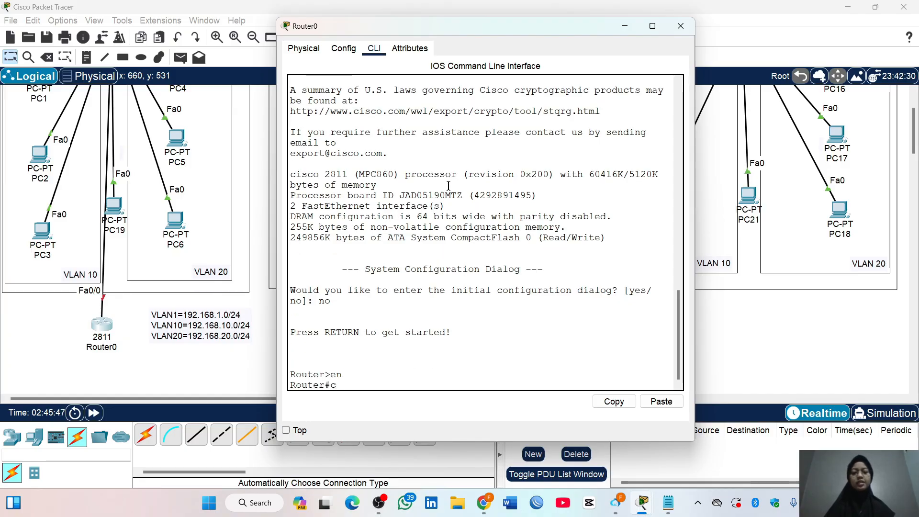
type("onf t")
key("Return")
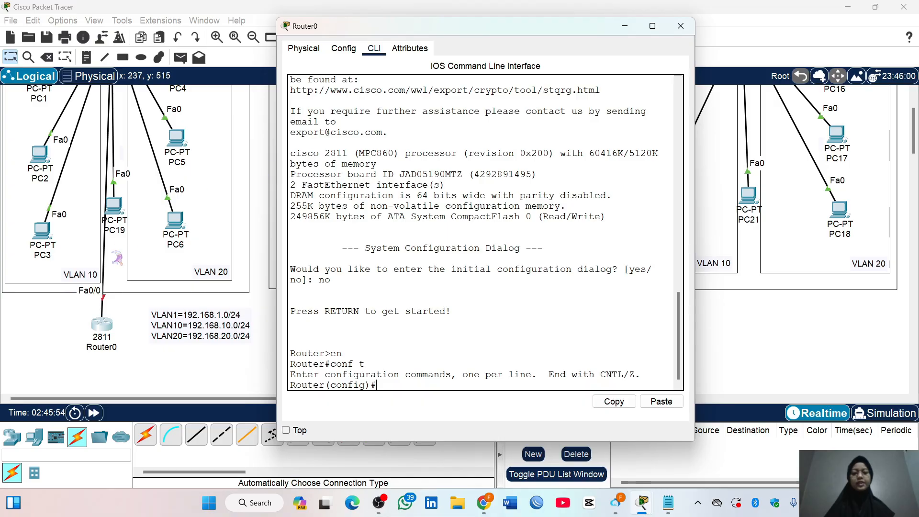
Bring up Router0's interface fa0/0 with "no shutdown", and shift the router slightly sideways in the topology
type("int fa")
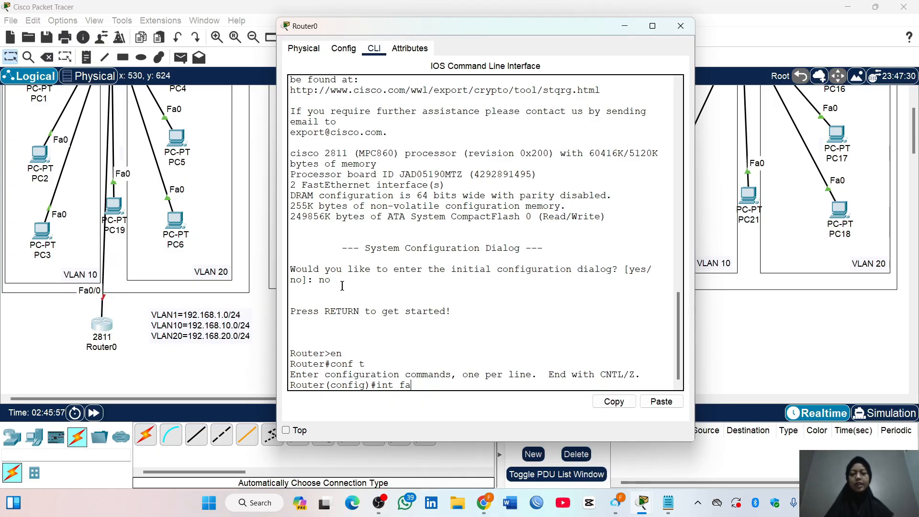
type("0/0")
key("Return")
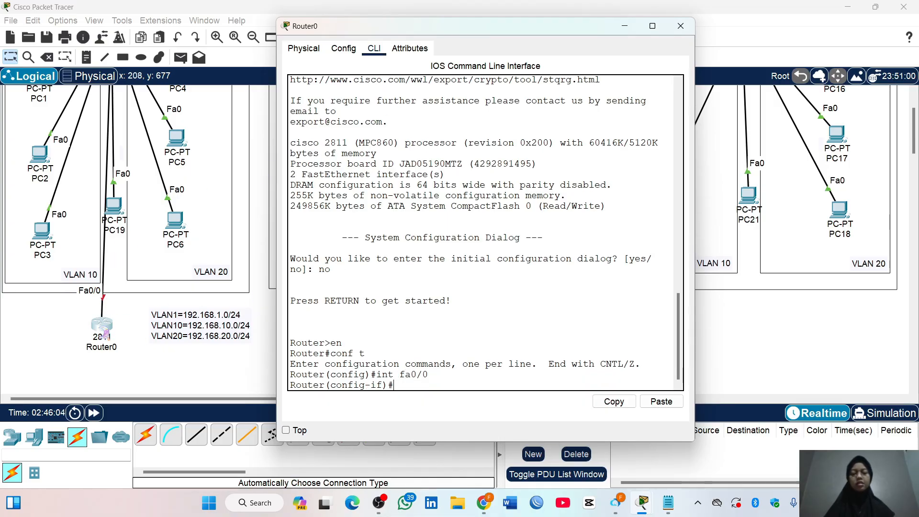
mouse_move(105, 332)
left_mouse_down()
mouse_move(125, 332)
mouse_move(109, 333)
left_mouse_up()
left_click(110, 331)
type("no sh")
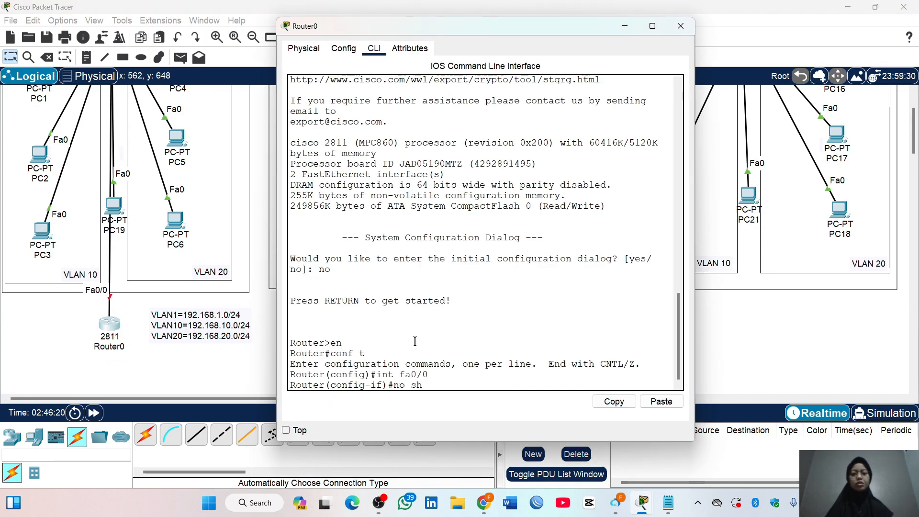
type("utdown")
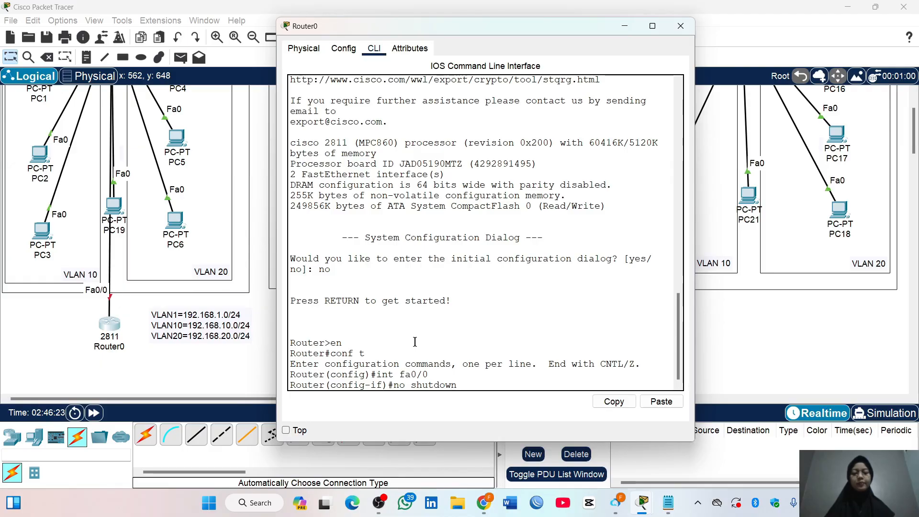
key("Return")
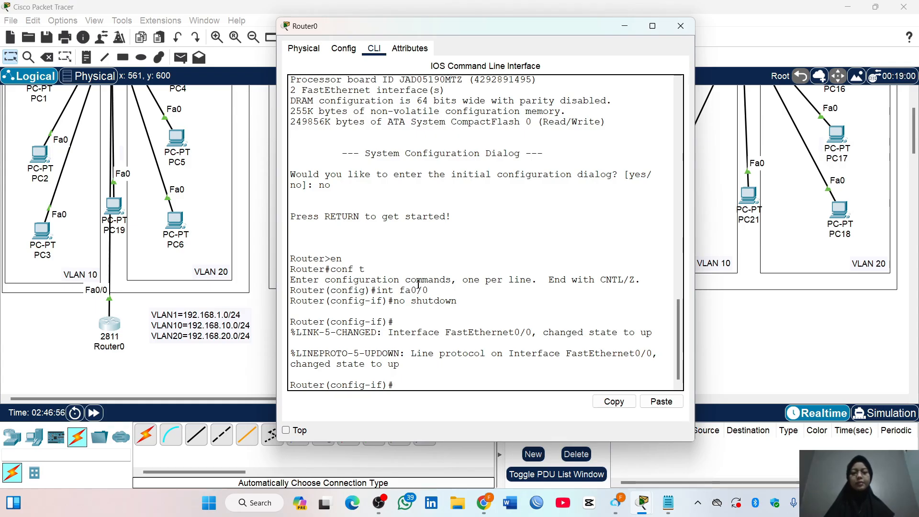
Assign IP address 192.168.1.1 with mask 255.255.255.0 to Router0's interface fa0/0
type("ip ")
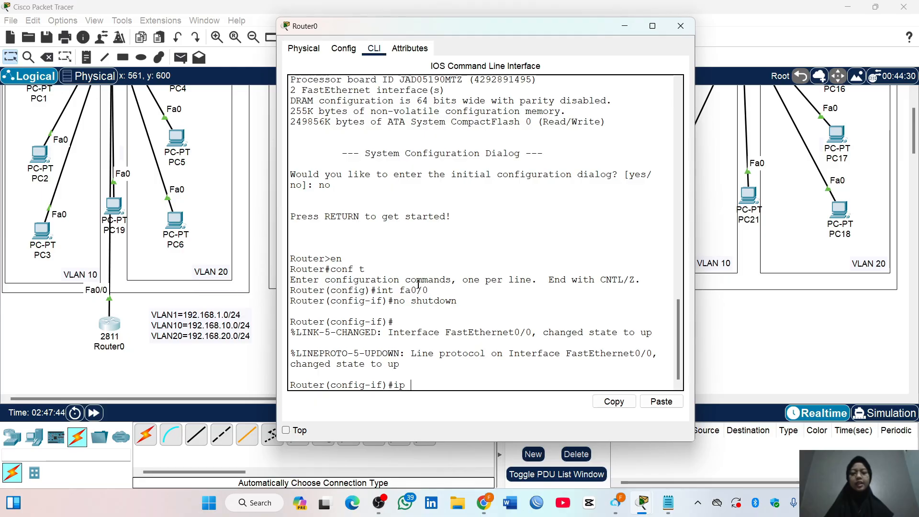
type("address 192")
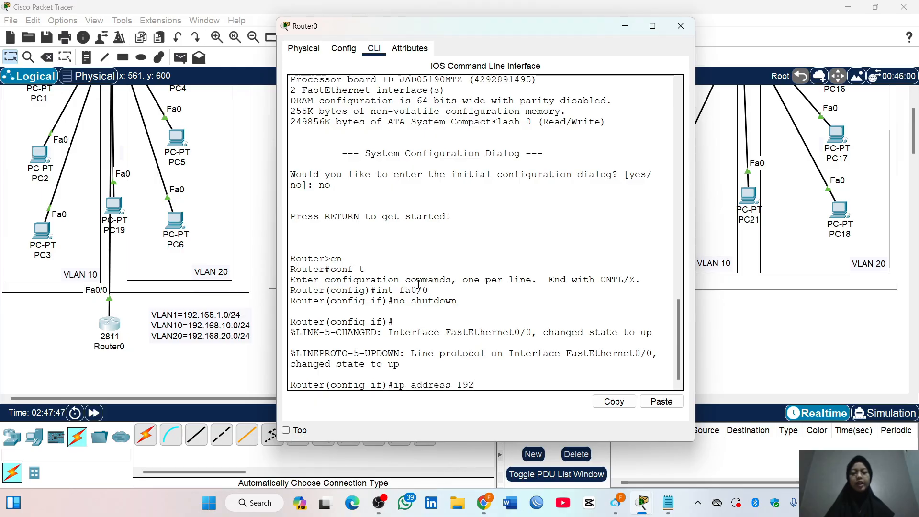
type(".168.1.1 255.255.255.0")
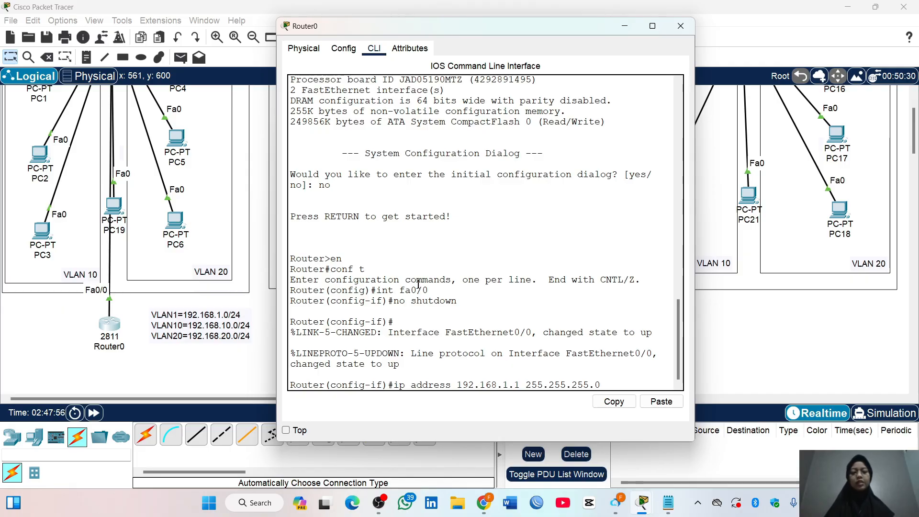
key("Return")
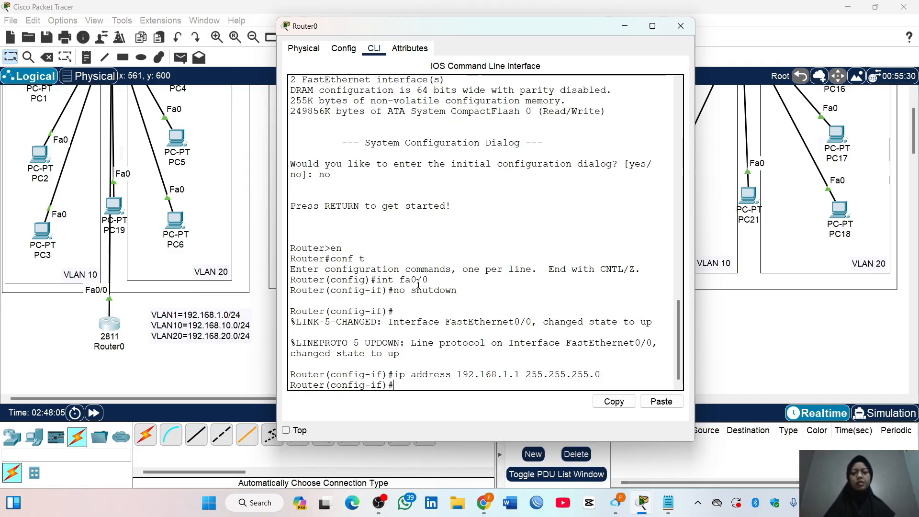
Check the router's interface status and addresses with "do show ip int brief", widening the router window slightly
type("do show")
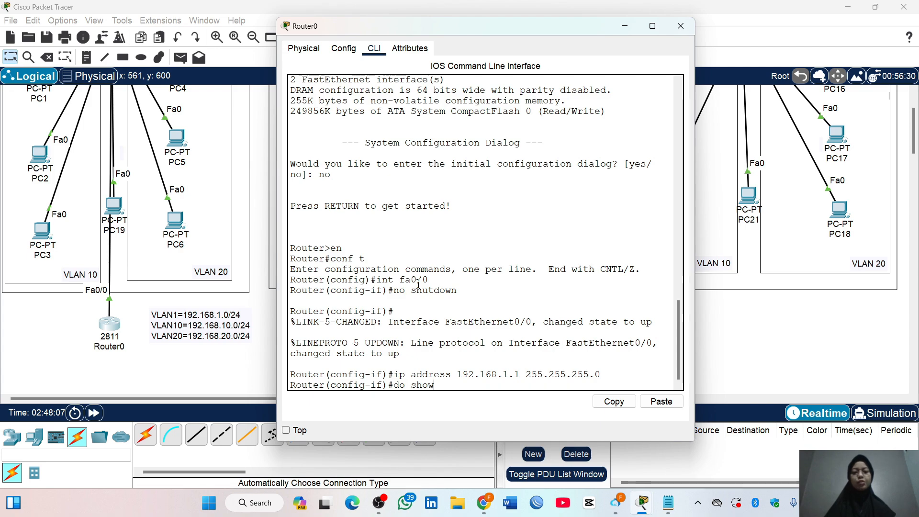
type(" ip int brief")
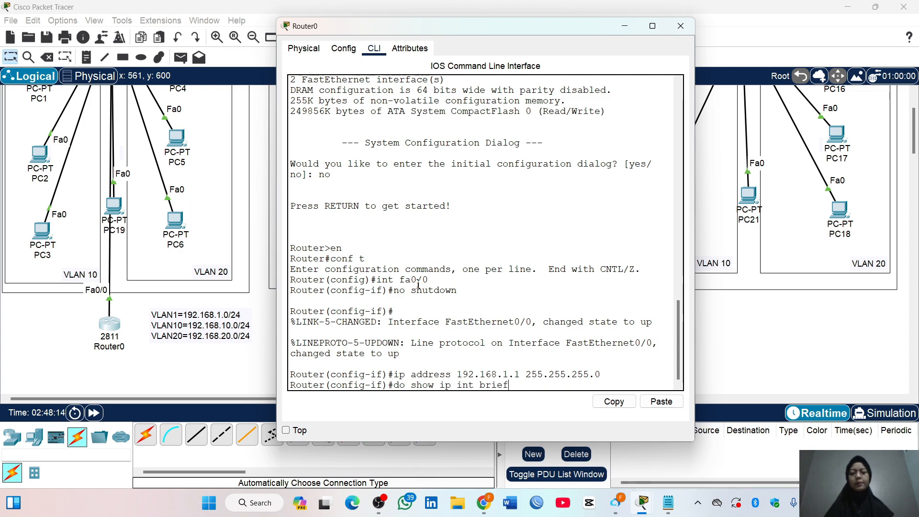
key("Return")
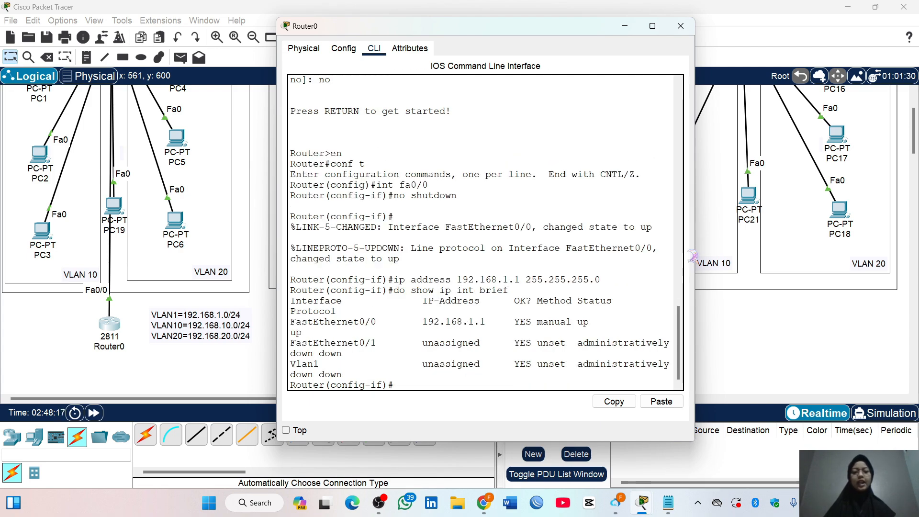
left_click_drag(696, 254, 716, 254)
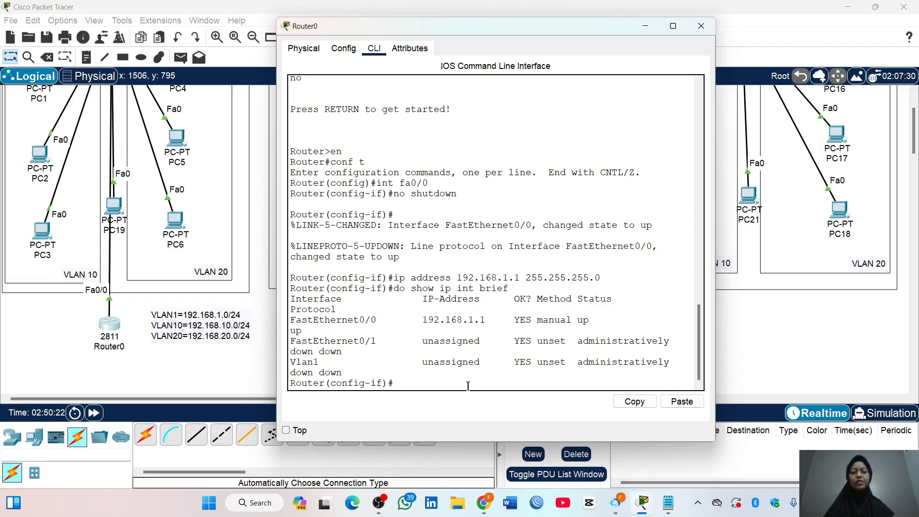
Exit the configuration of interface fa0/0 on Router0 and create subinterface fa0/0.10
type("t")
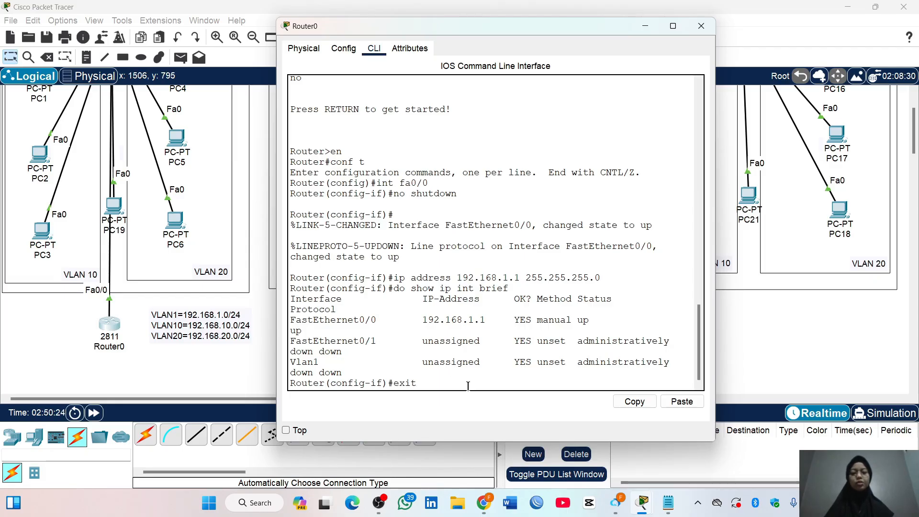
key("Return")
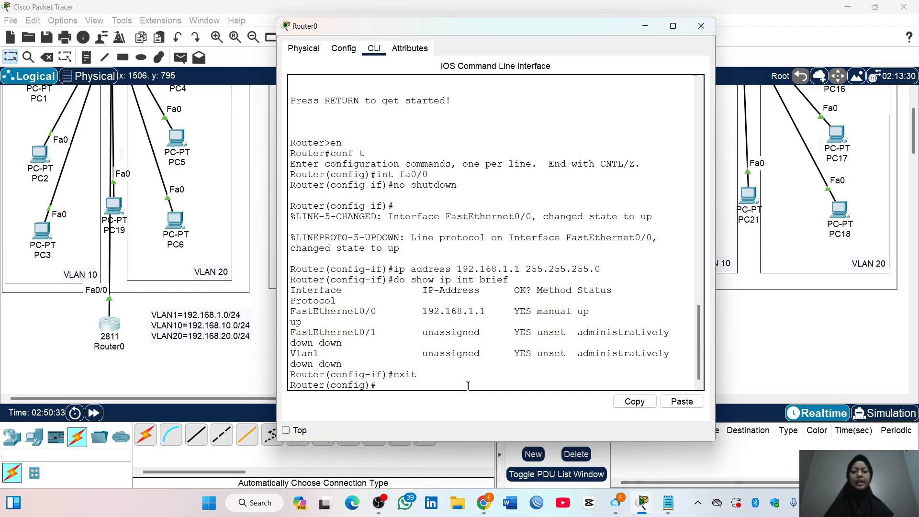
type("int")
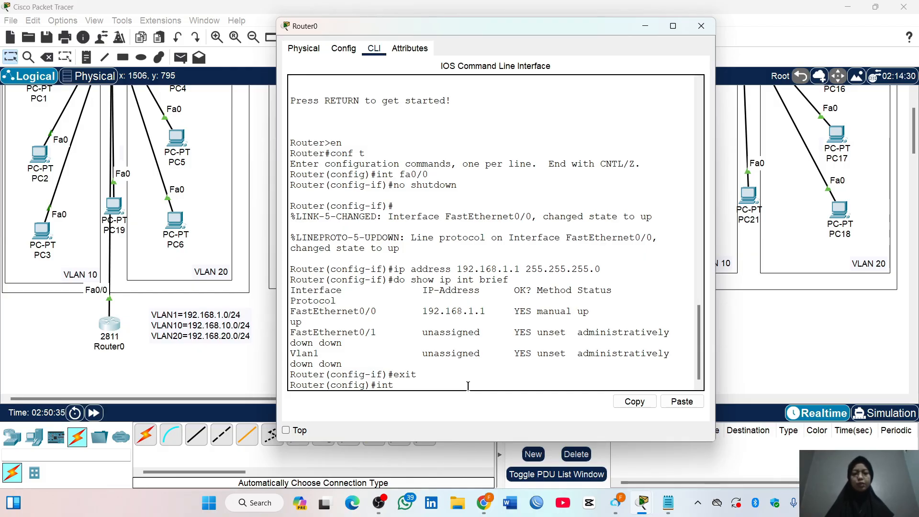
key("Tab")
type("fa0/0.10")
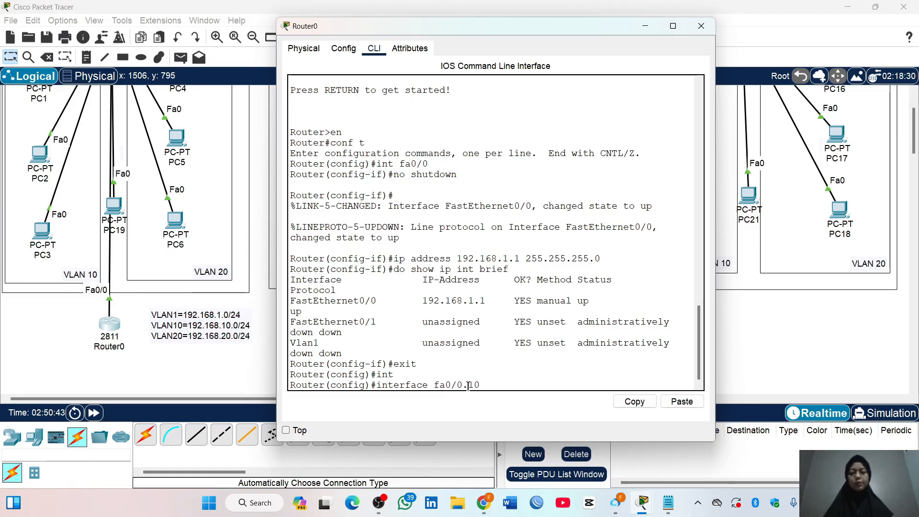
left_click_drag(480, 385, 463, 380)
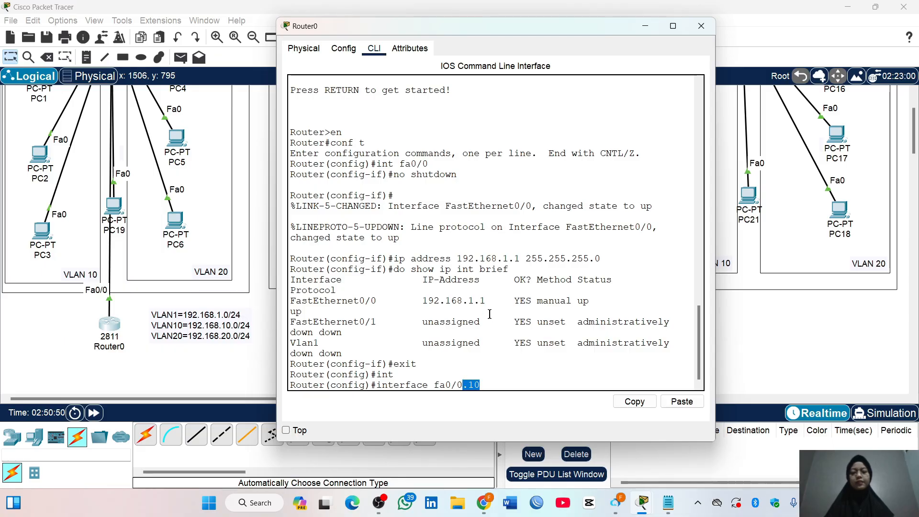
key("Return")
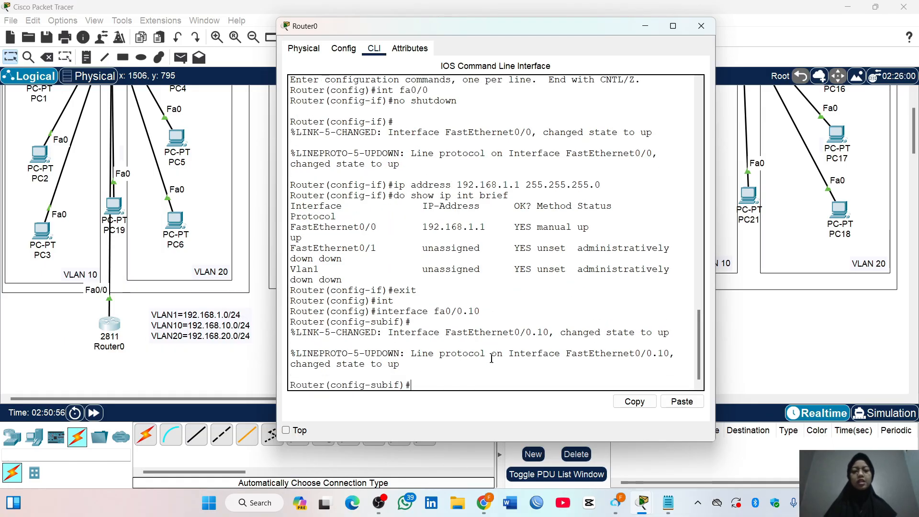
Set the encapsulation of subinterface fa0/0.10 to dot1Q with VLAN 10
type("encapsu")
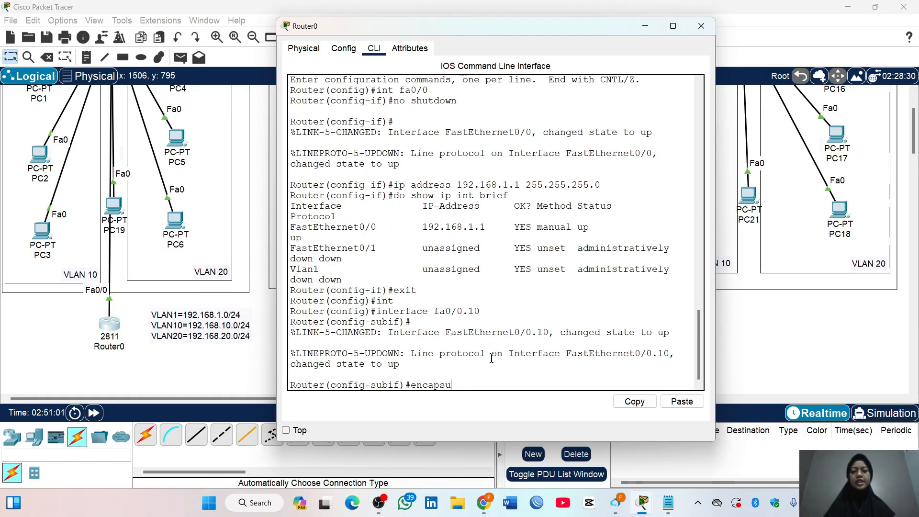
type("lation dot")
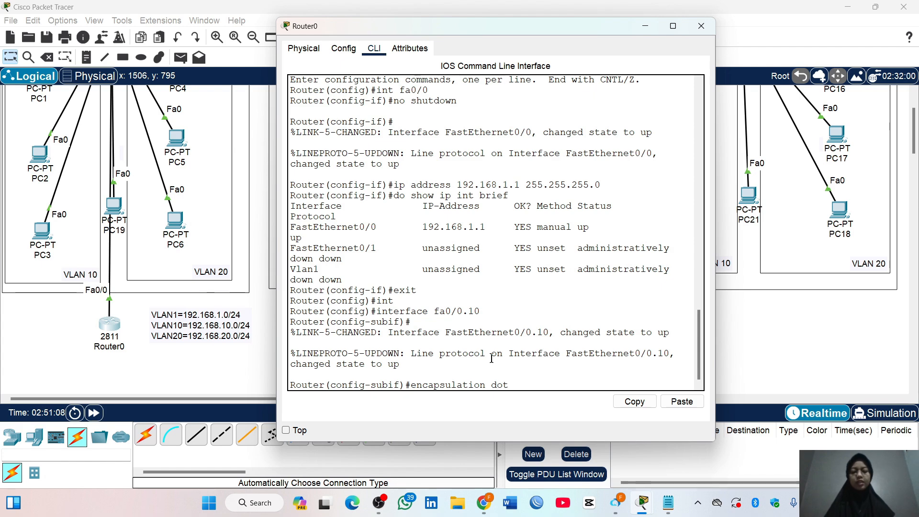
type("1Q 10")
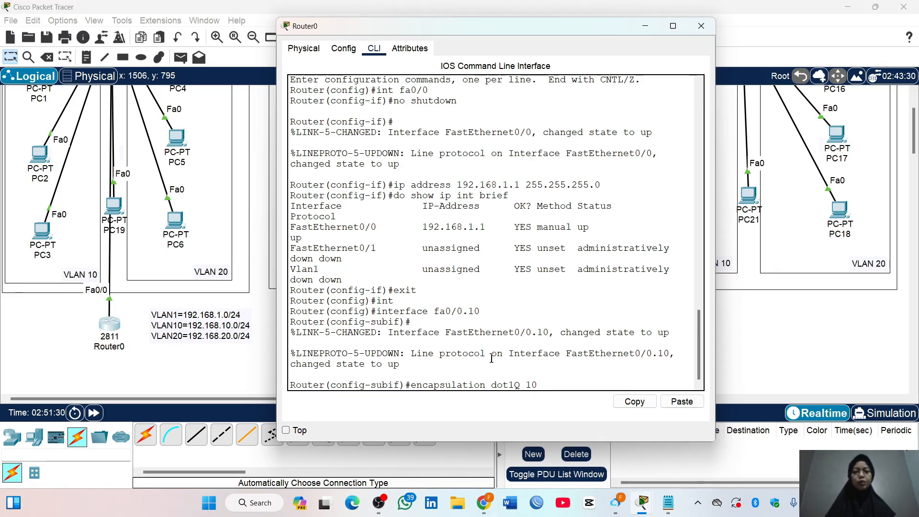
key("Return")
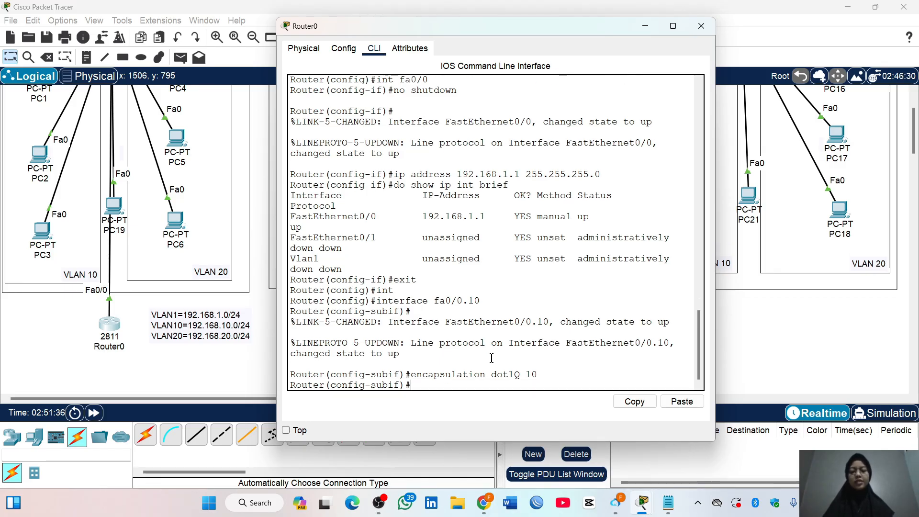
Assign IP address 192.168.10.1 with mask 255.255.255.0 to subinterface fa0/0.10
type("ip addres")
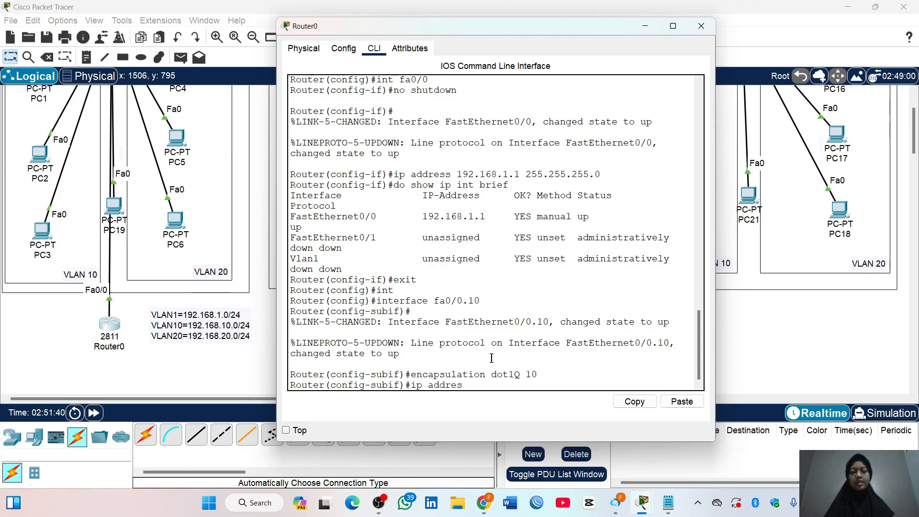
type("s 192.168.10")
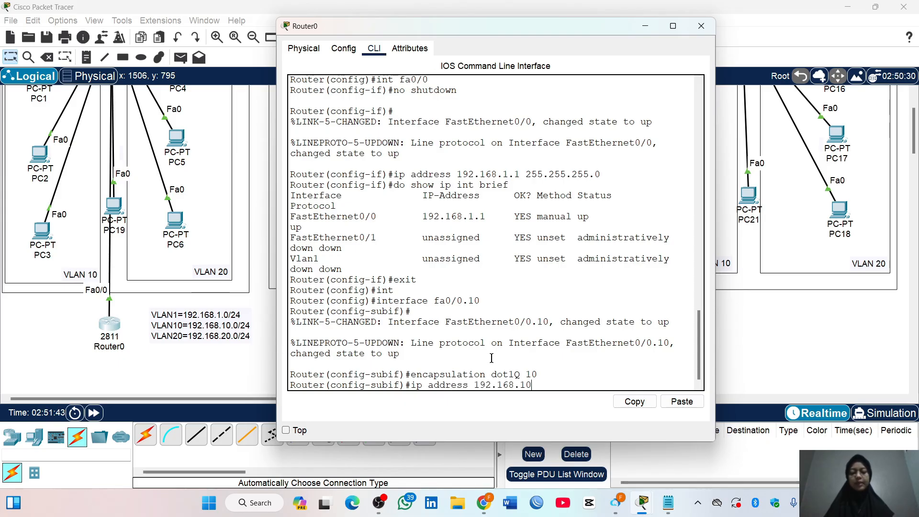
type(".1 255.255.255.0")
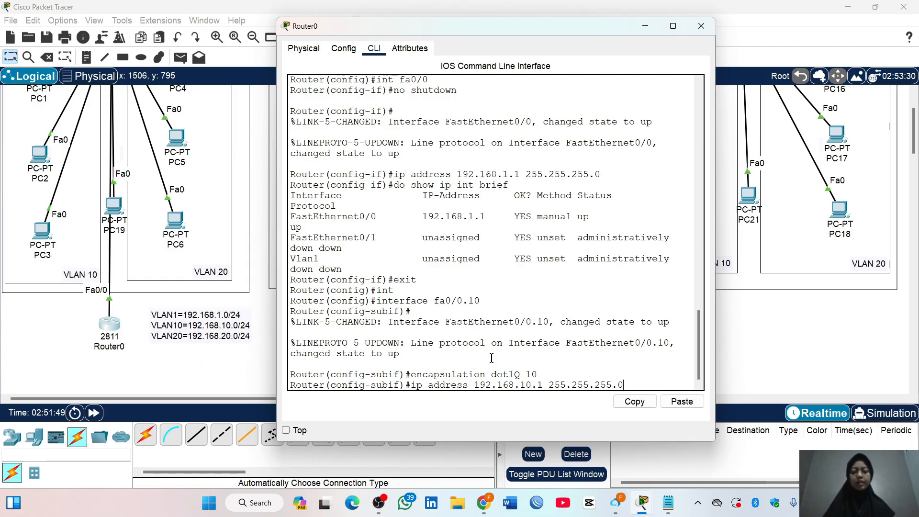
key("Return")
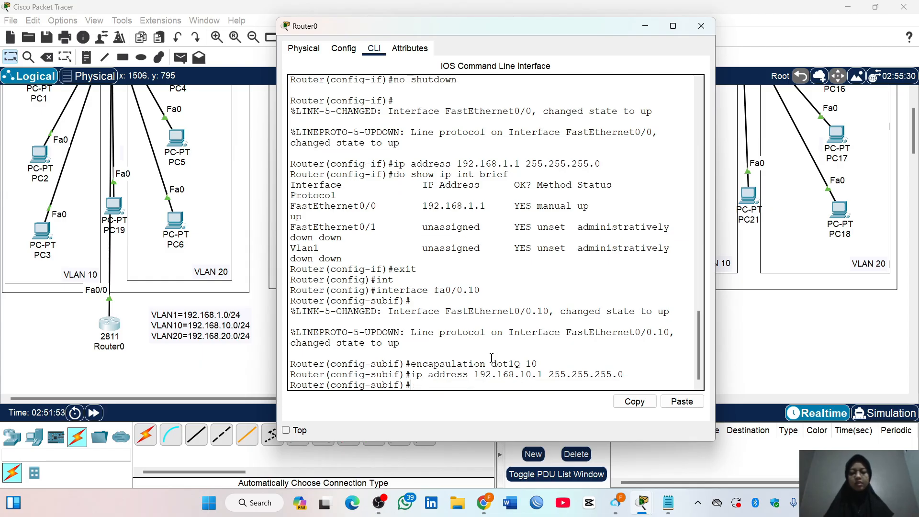
Try to list Router0's interfaces with "do show int brief"
type("d")
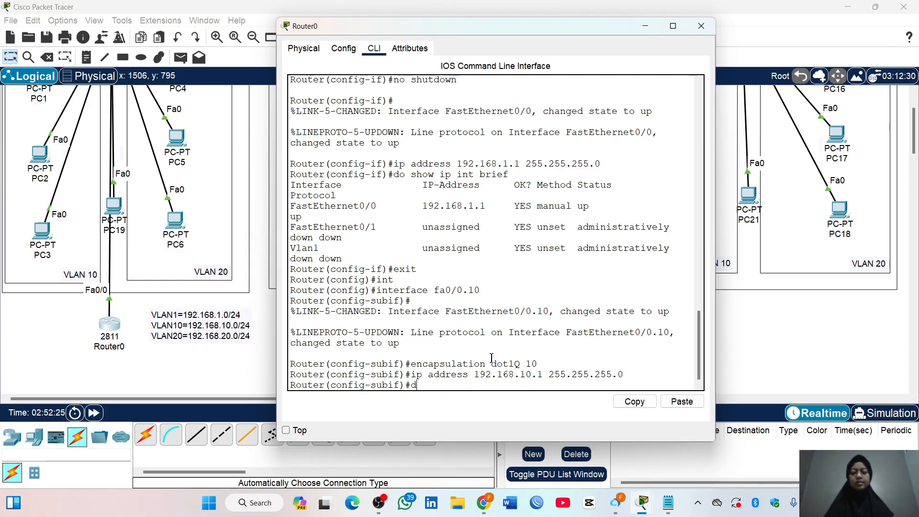
type("o show int")
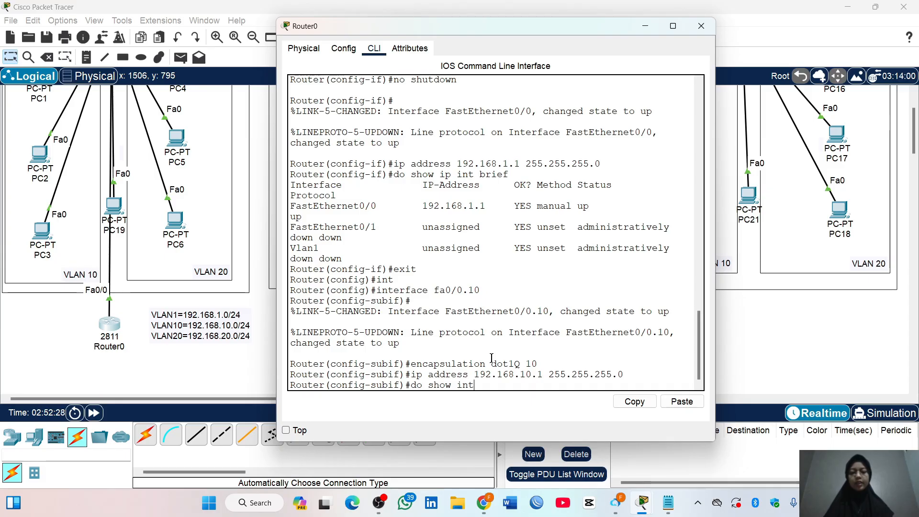
type(" brief")
key("Return")
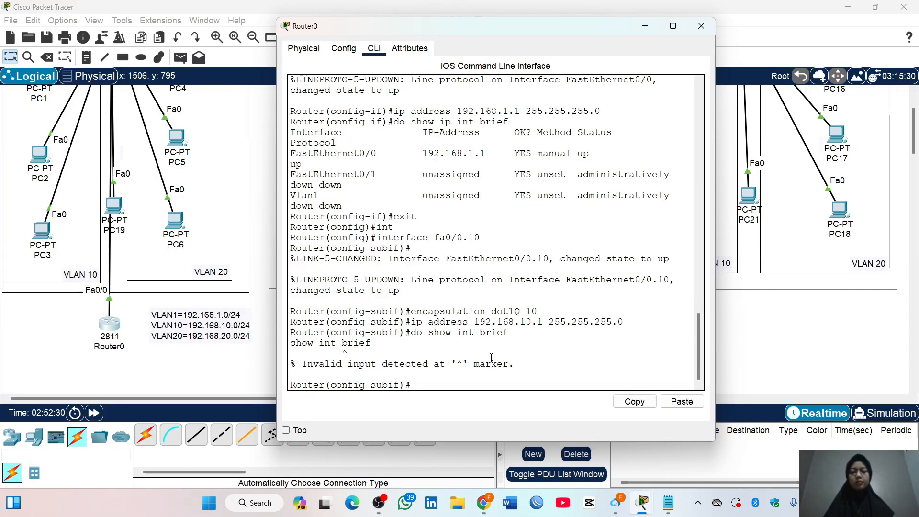
Check Router0's interface addresses and status with "do show ip interface brief", highlighting the FastEthernet0/0.10 entry
type("do show ip int")
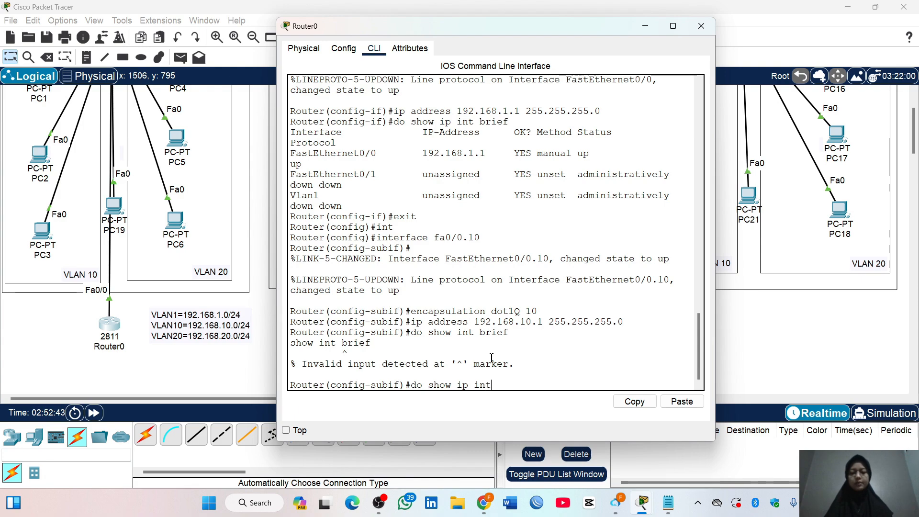
key("Tab")
type("erface brief")
key("Return")
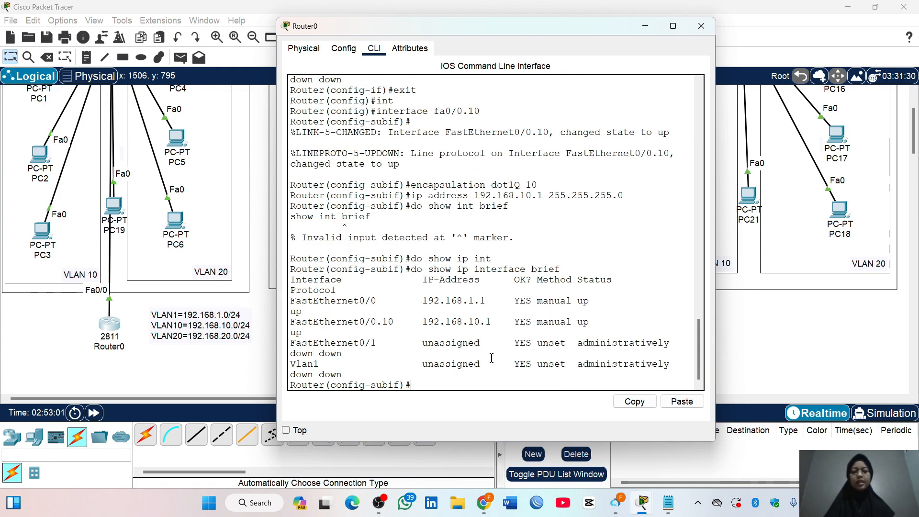
left_click_drag(290, 323, 588, 331)
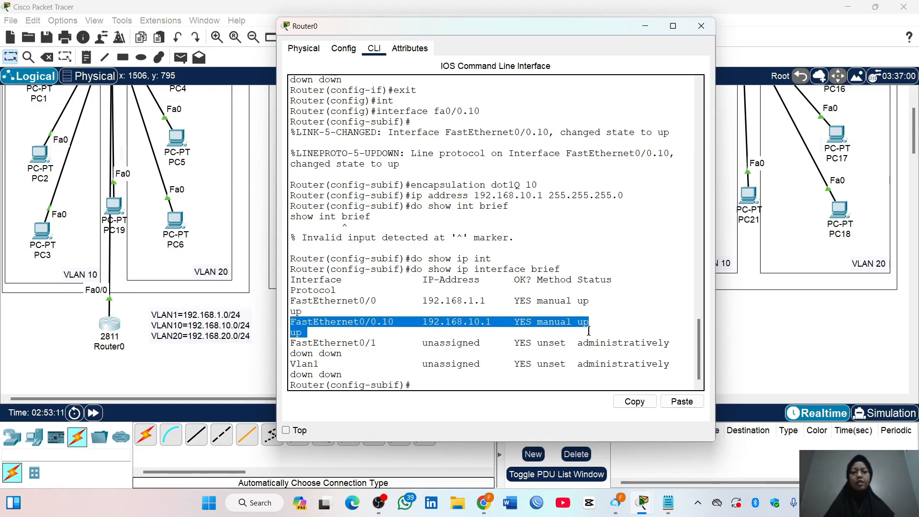
Exit the configuration of subinterface fa0/0.10 and create subinterface fa0/0.20
type("exit")
key("Return")
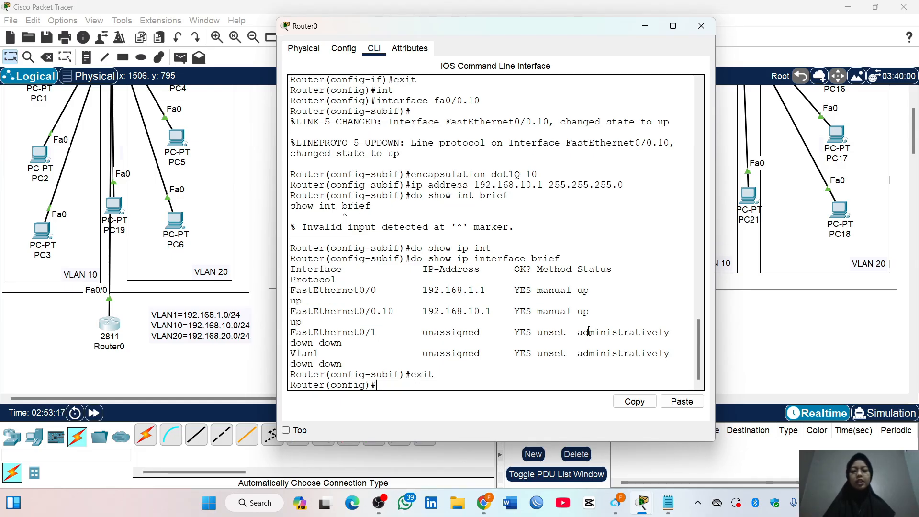
type("int")
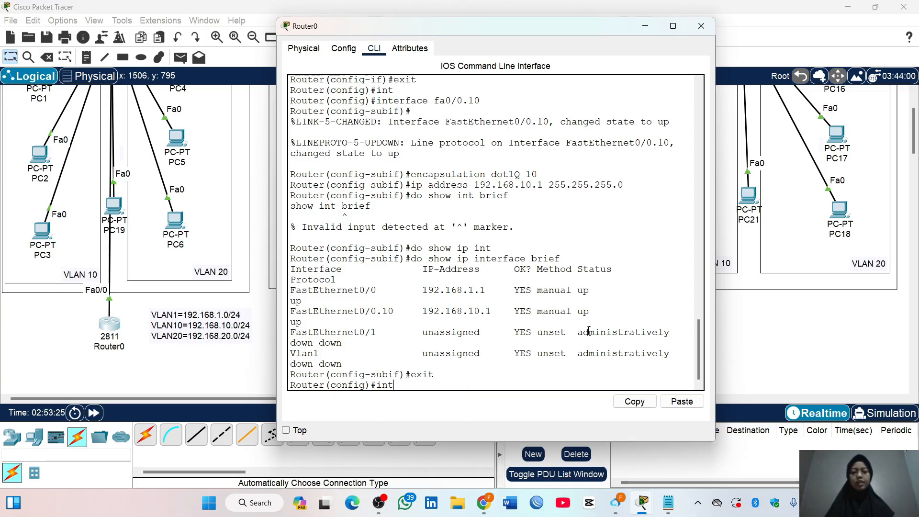
key("Tab")
type("fa")
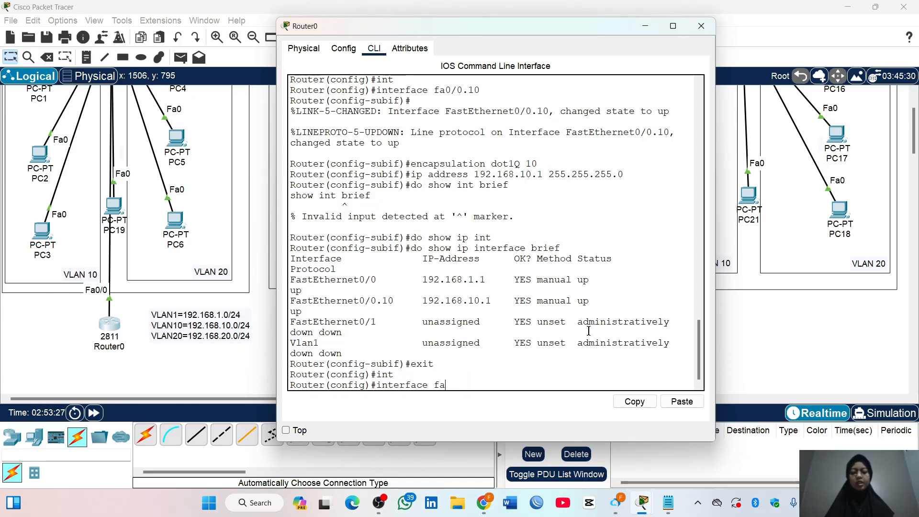
type("0/0.20")
key("Return")
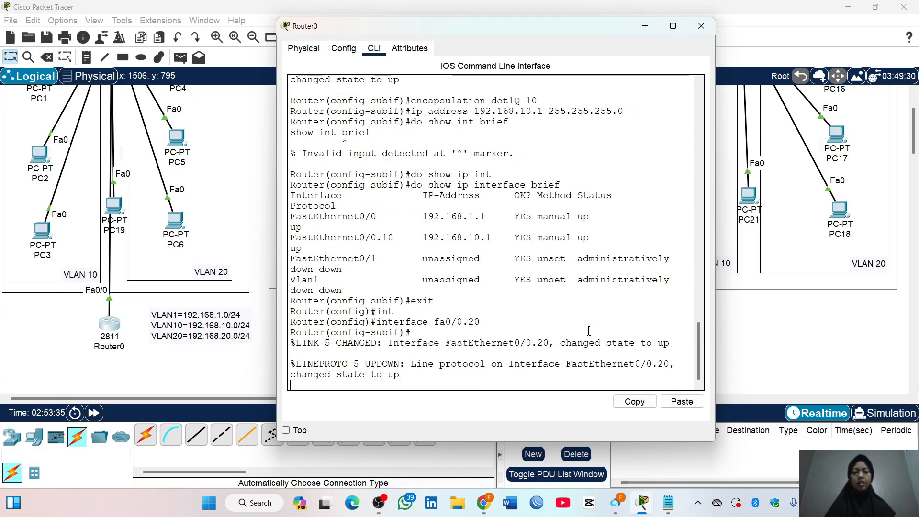
key("Return")
Set the encapsulation of subinterface fa0/0.20 to dot1Q with VLAN 20
type("encapsul")
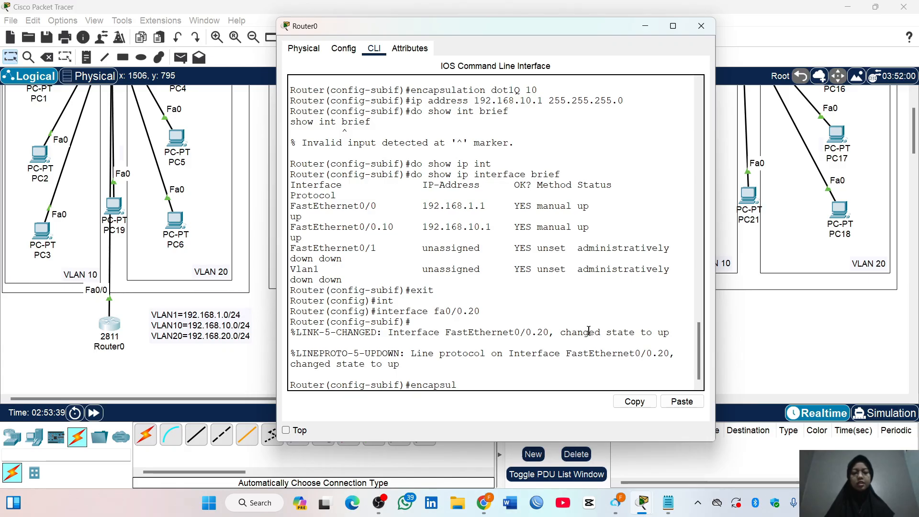
type("ation dot")
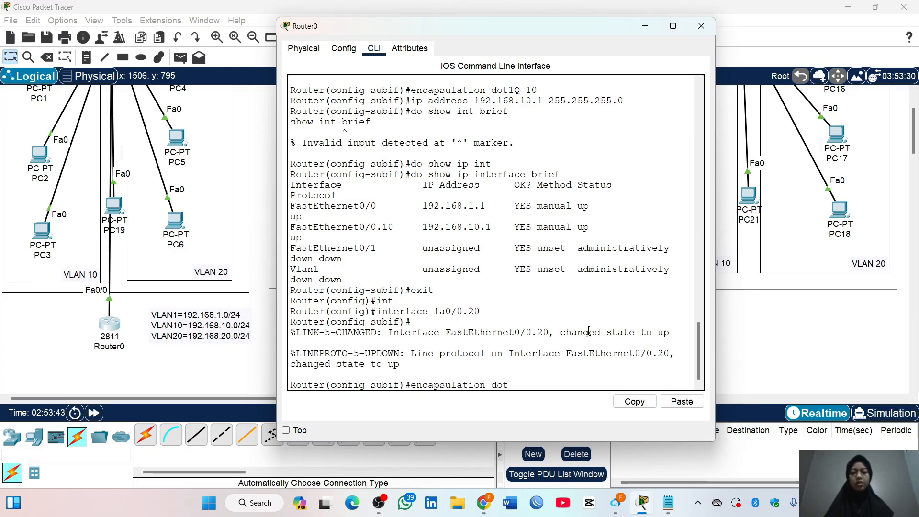
type("1Q 20")
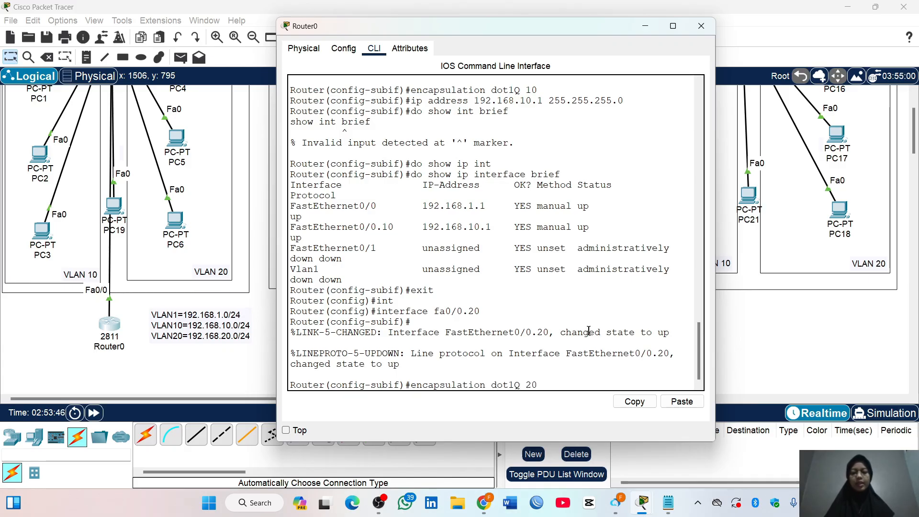
key("Return")
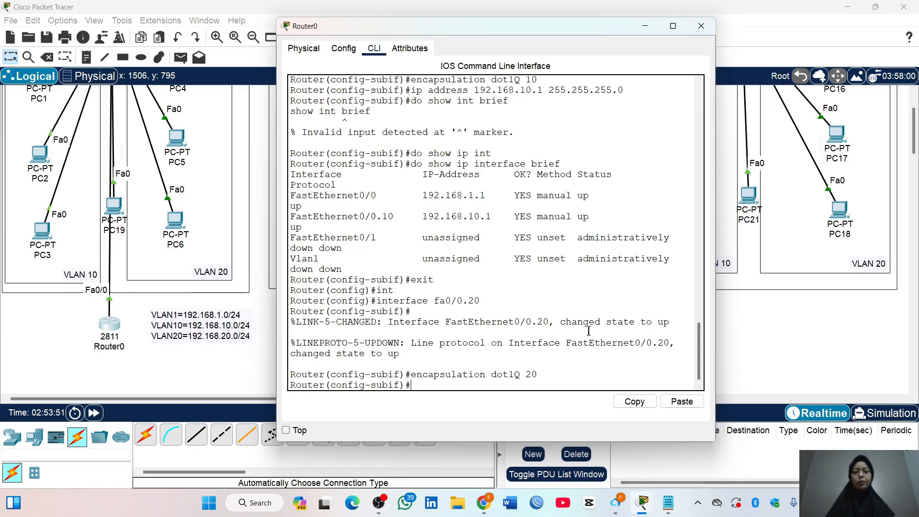
Assign IP address 192.168.20.1 with mask 255.255.255.0 to subinterface fa0/0.20 and exit to global configuration mode
type("ip ")
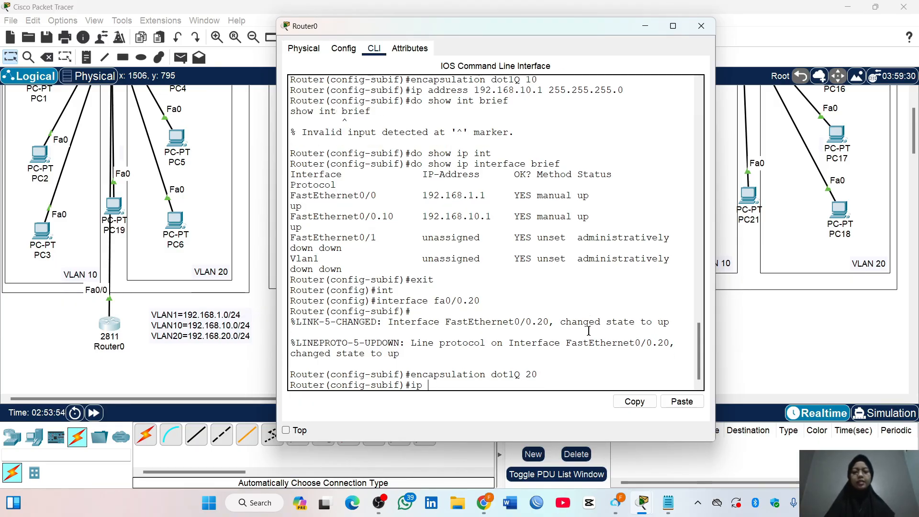
type("address 192.")
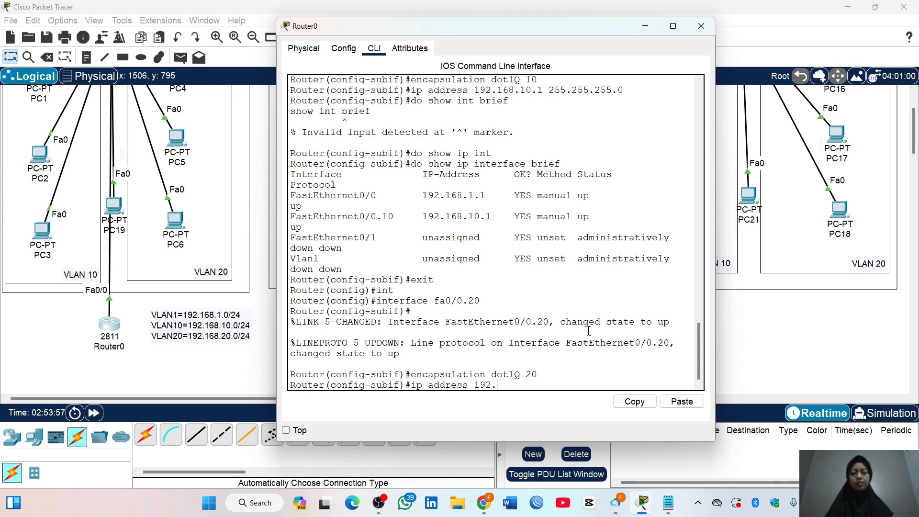
type("168.20.1 255.255.")
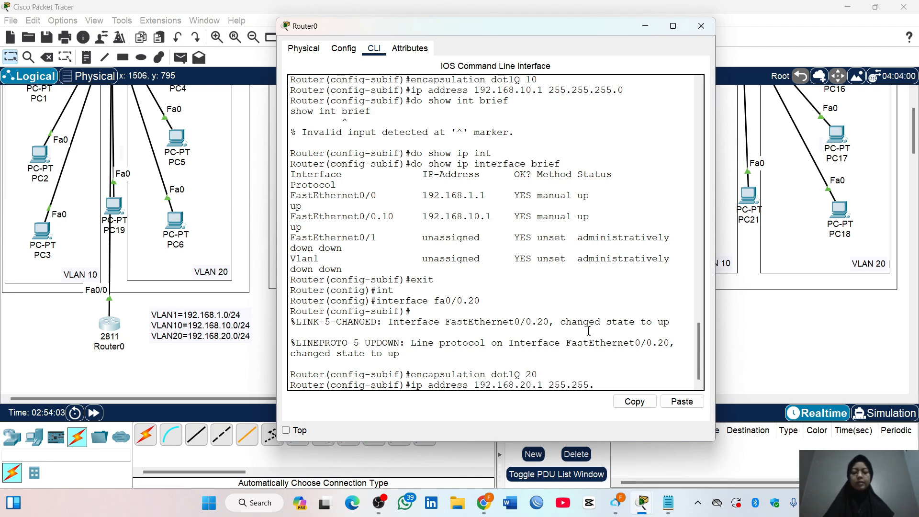
type("255.0")
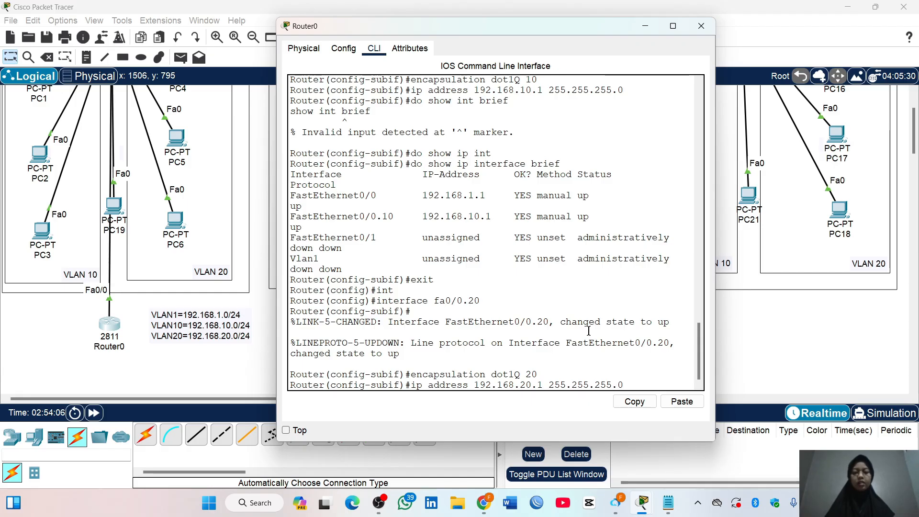
key("Return")
type("exit")
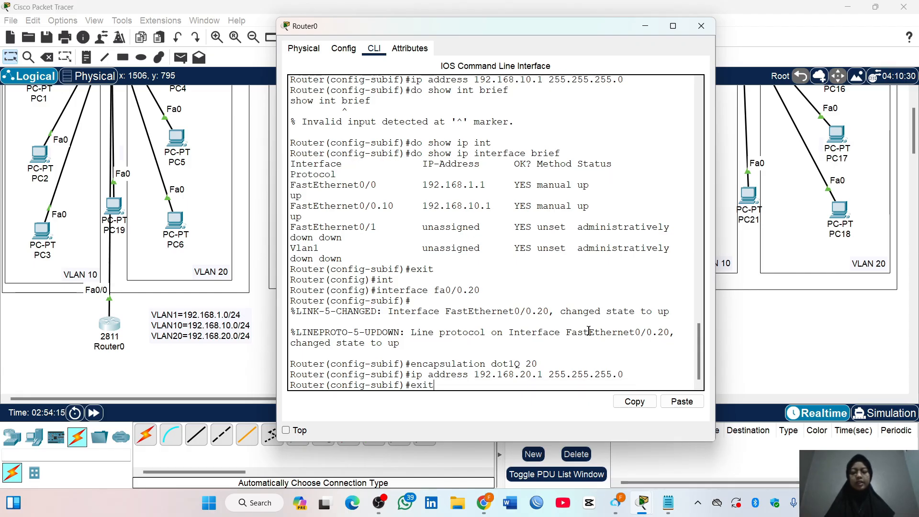
key("Return")
Try to list Router0's interface summary with the command "do show int brief"
type("do show i")
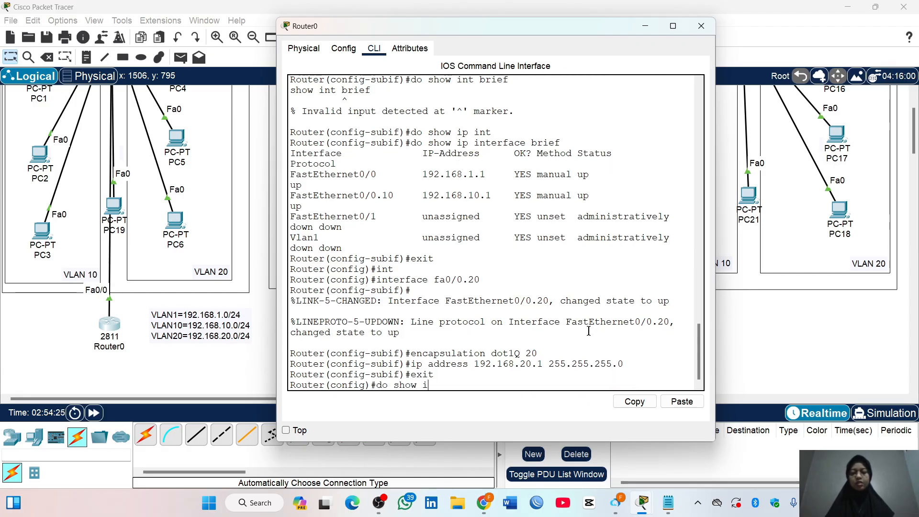
type("nt b")
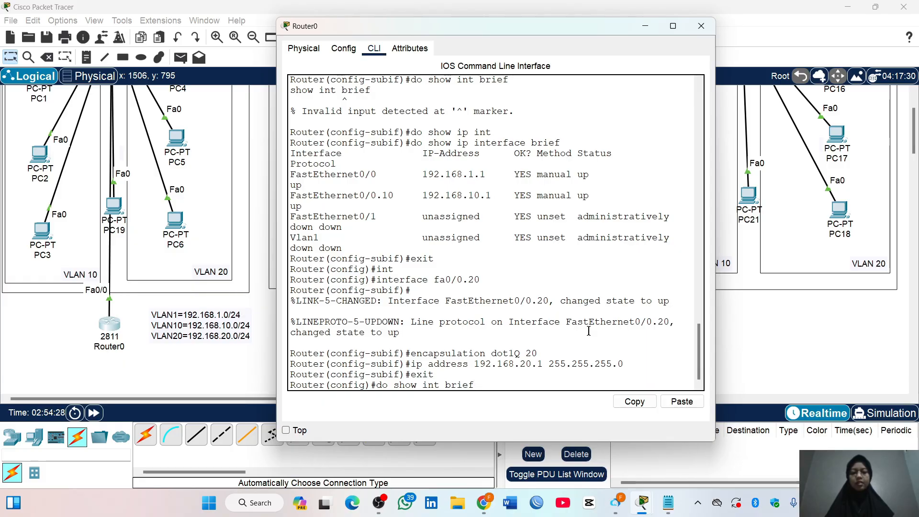
type("rief")
key("Return")
Check Router0's interface addresses with "do show ip int brief", highlight the FastEthernet0/0 to 0/0.20 entries, and close the router window
type("do sh")
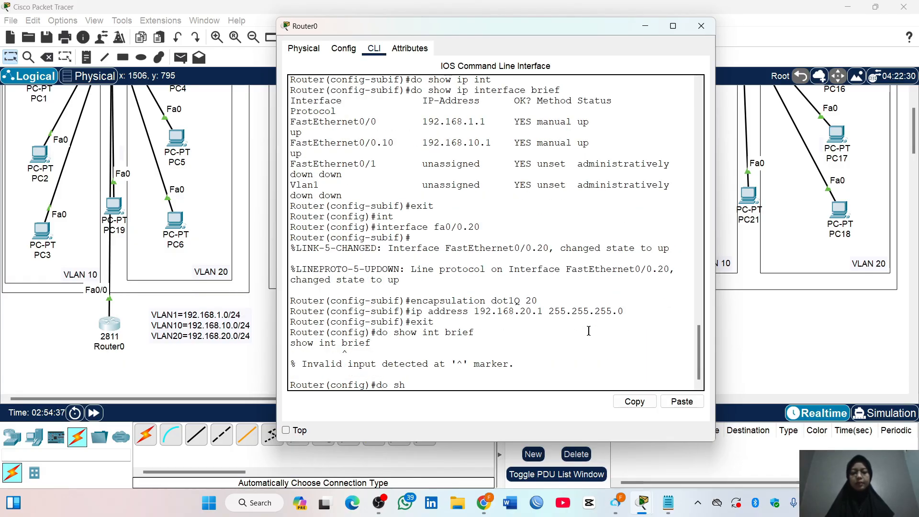
type("ow ip int brief")
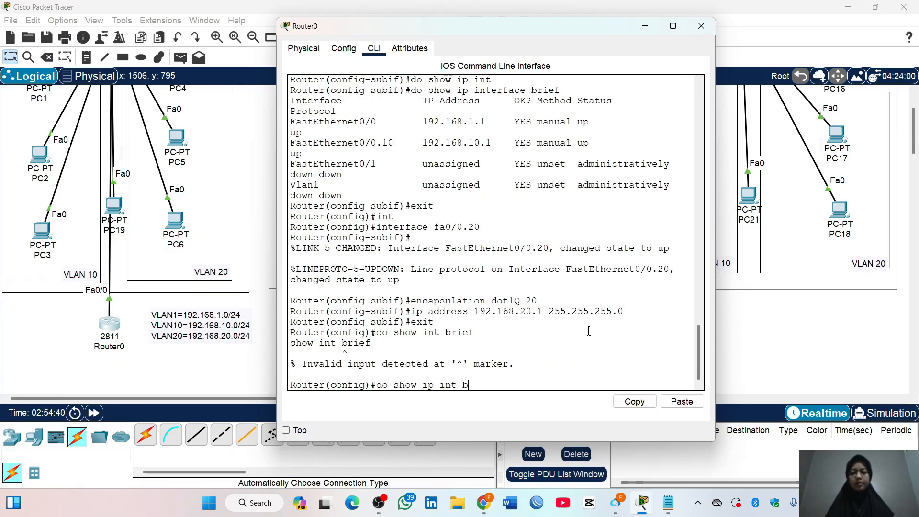
key("Return")
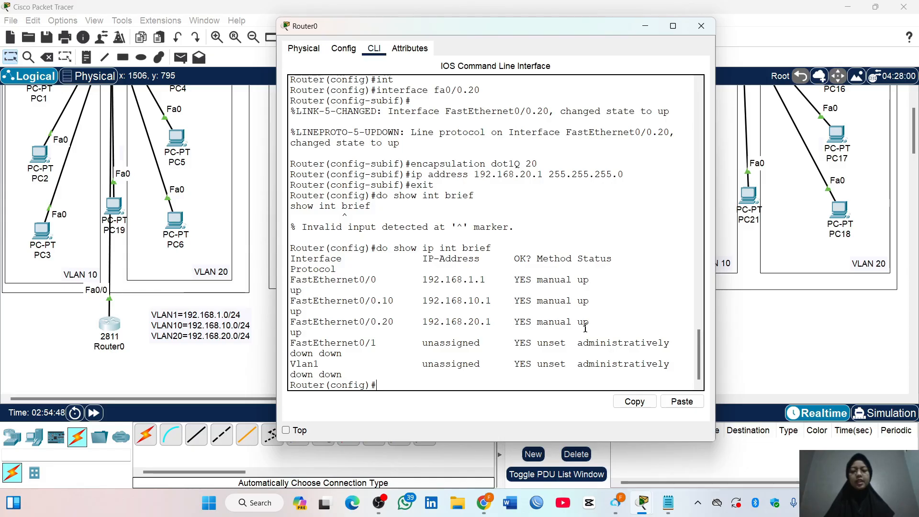
left_click_drag(290, 280, 602, 326)
left_click(606, 325)
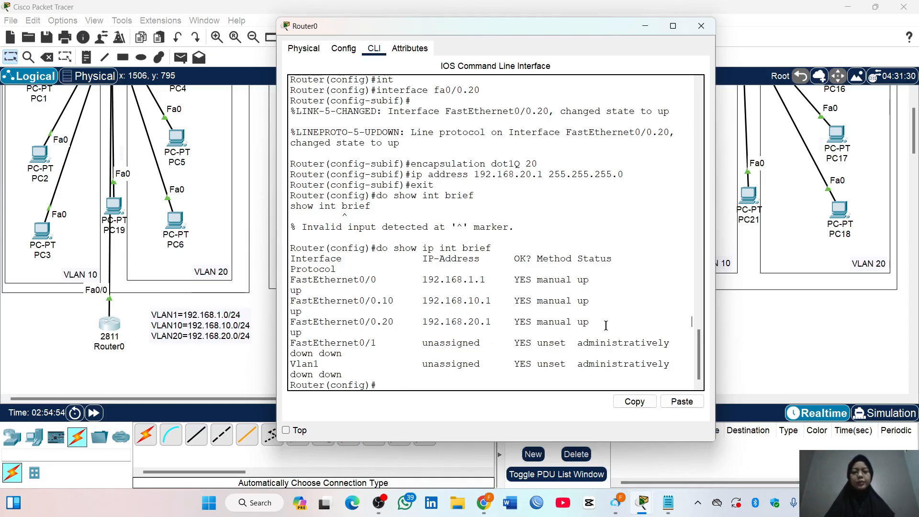
left_click(701, 26)
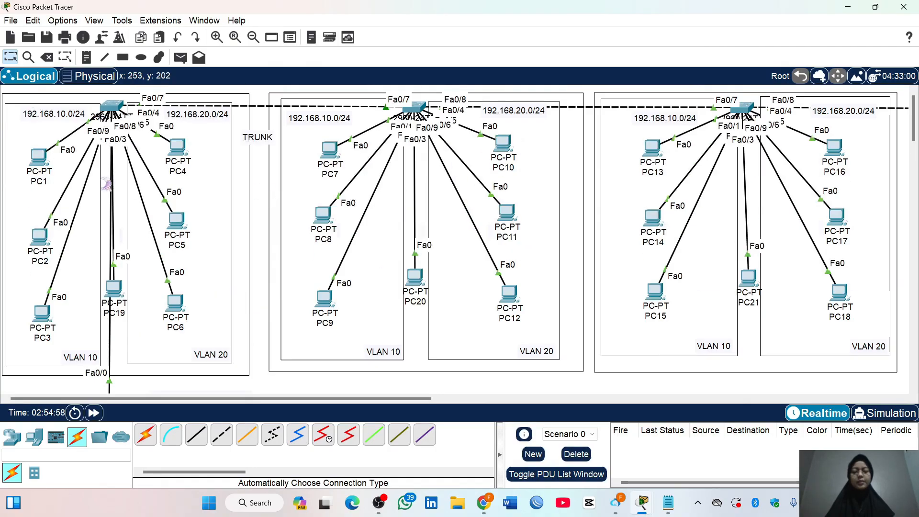
Set PC1's default gateway to 192.168.10.1 in its IP configuration and select the entered address
left_click(38, 157)
left_click(372, 144)
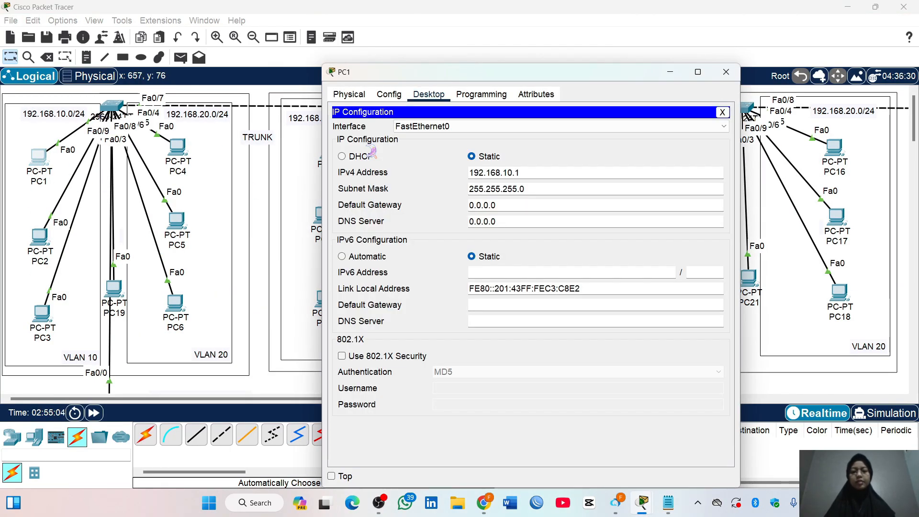
double_click(499, 210)
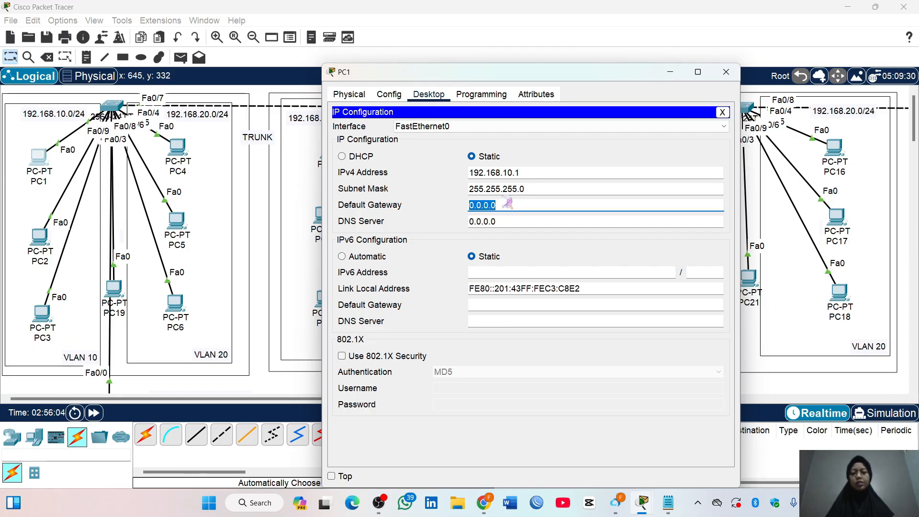
type("192.168.10.1")
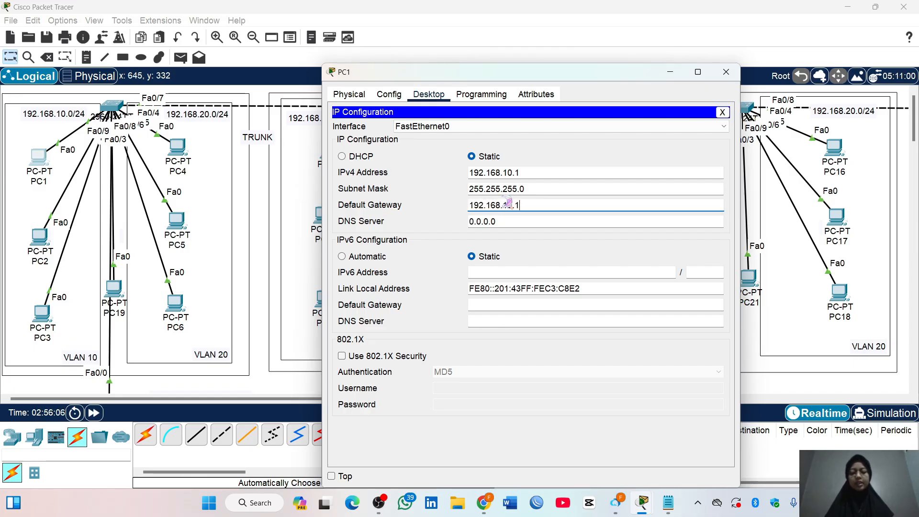
key("ctrl+a")
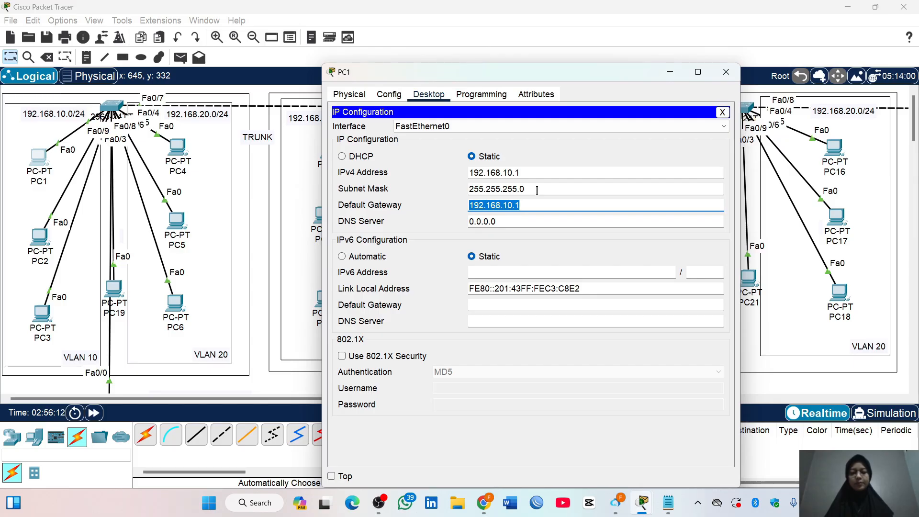
Change PC1's IPv4 address to 192.168.10.20 and close its configuration window
left_click(528, 173)
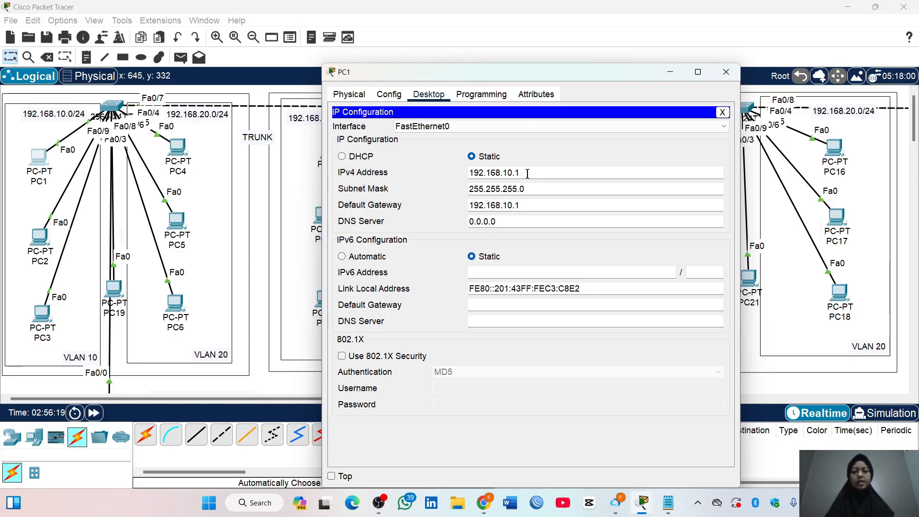
key("BackSpace")
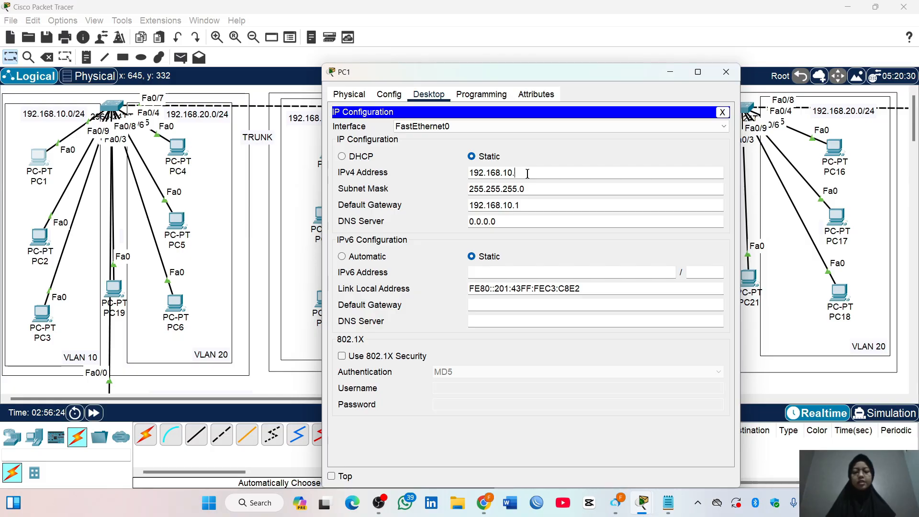
type("20")
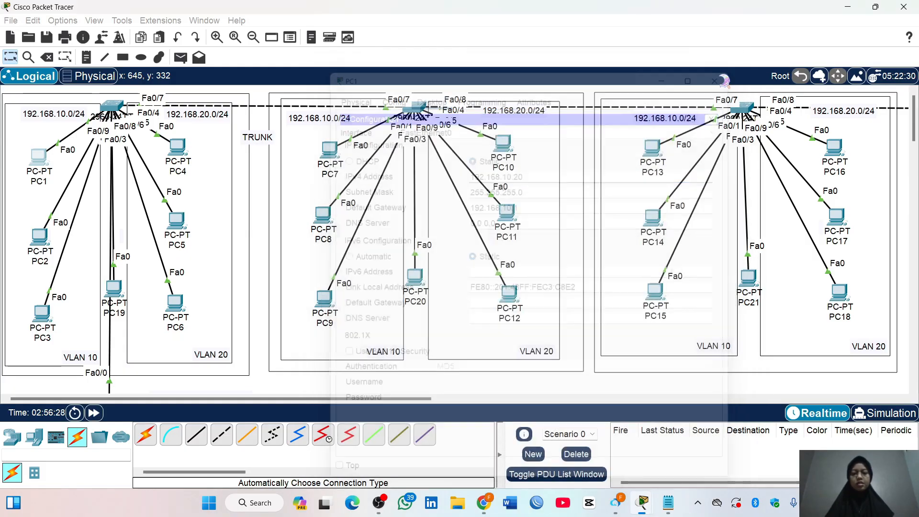
left_click(727, 72)
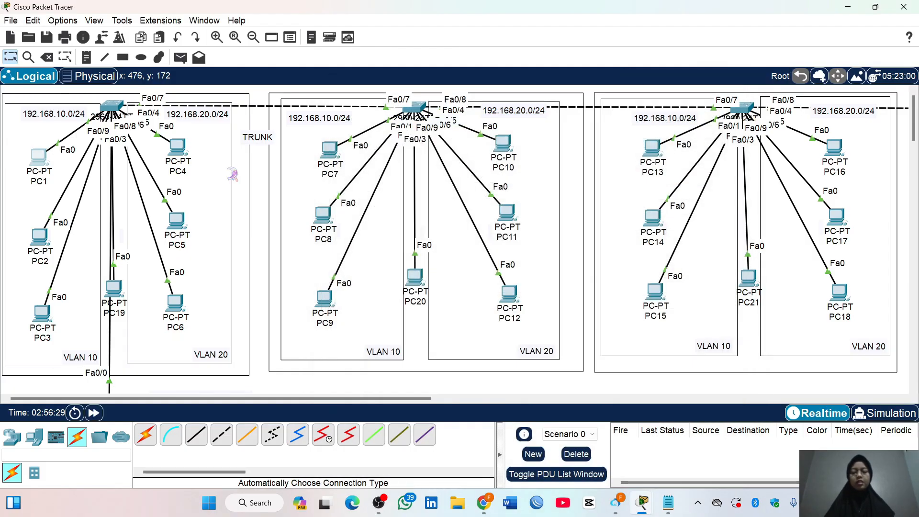
Set PC2's default gateway to 192.168.10.1 in its IP configuration and close the window
left_click(39, 236)
left_click(366, 167)
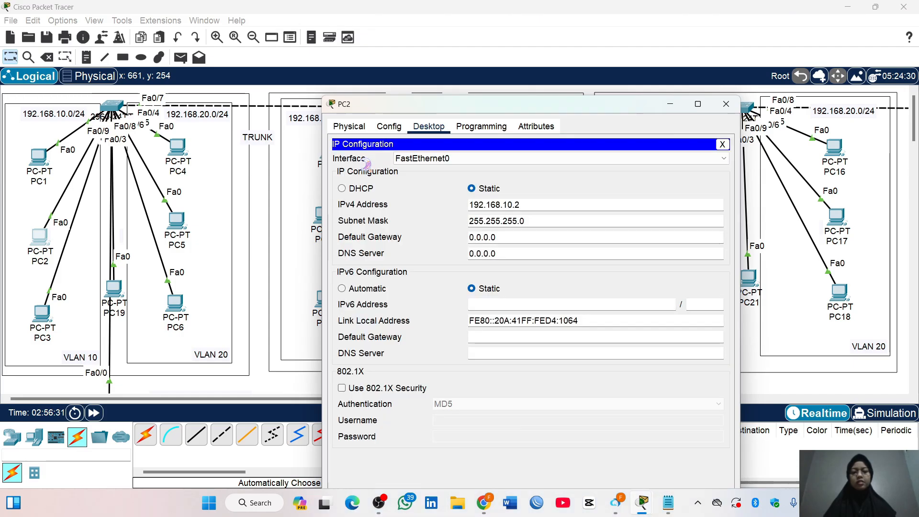
triple_click(498, 238)
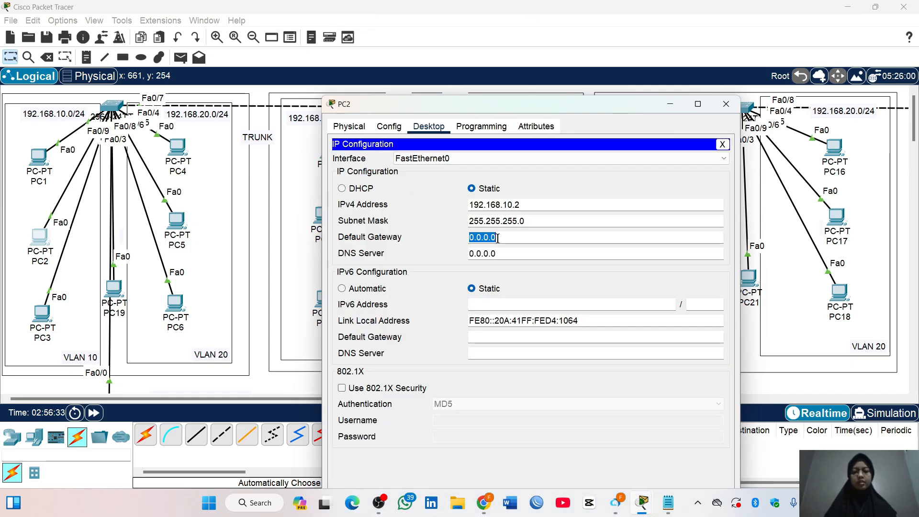
type("192.168.10.1")
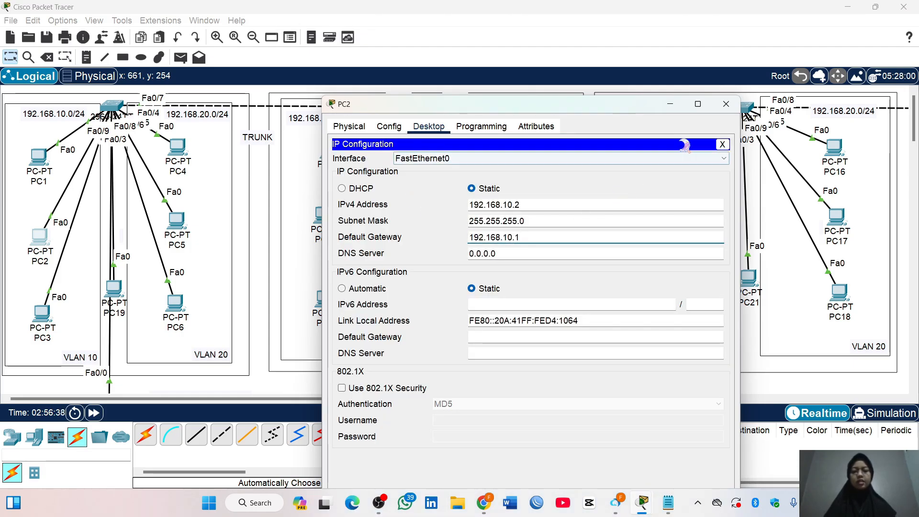
left_click(726, 104)
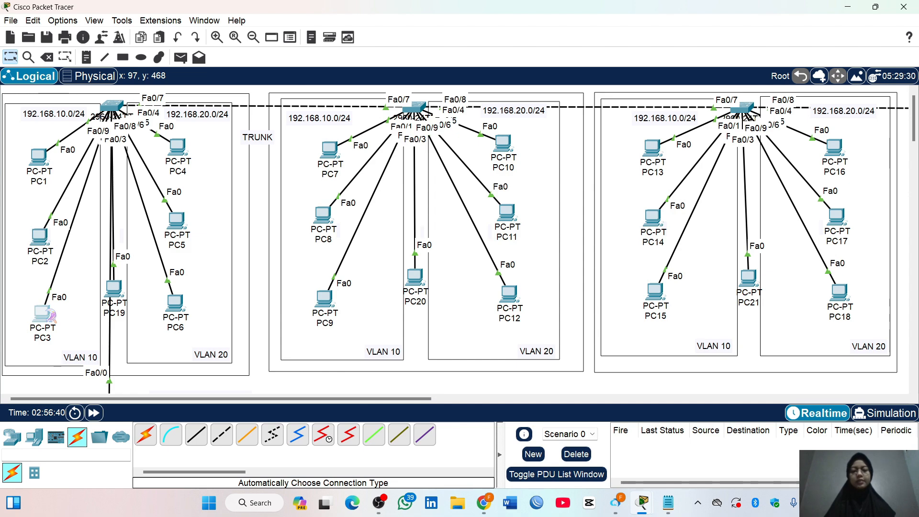
Set PC3's default gateway to 192.168.10.1 in its IP configuration and close the window
left_click(42, 314)
left_click(370, 131)
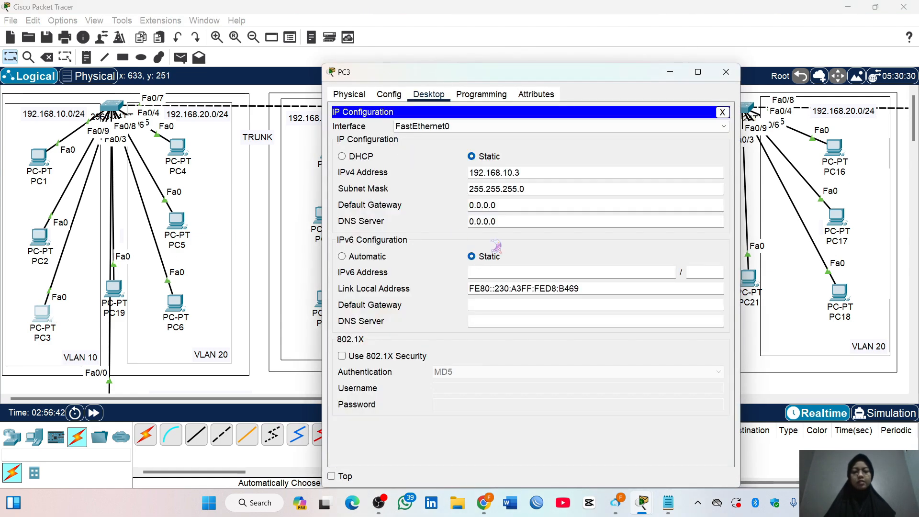
double_click(510, 207)
type("192.168.10.1")
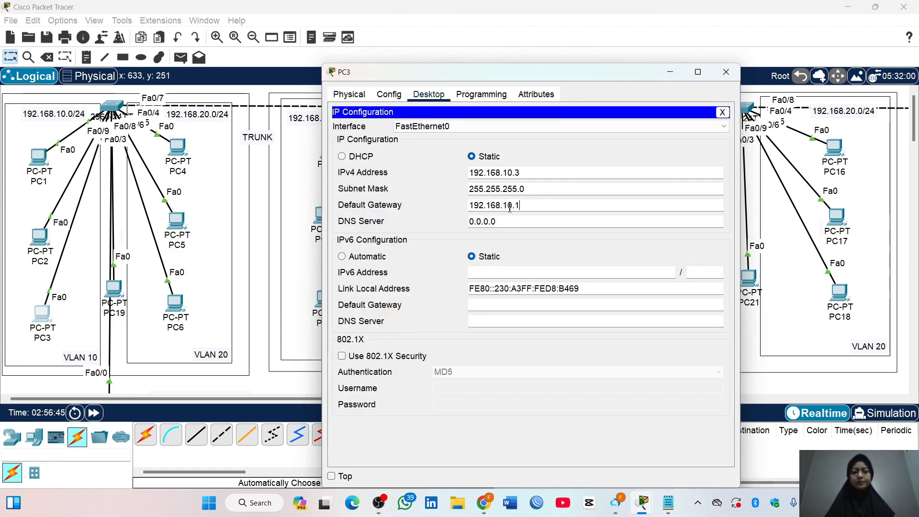
left_click(727, 71)
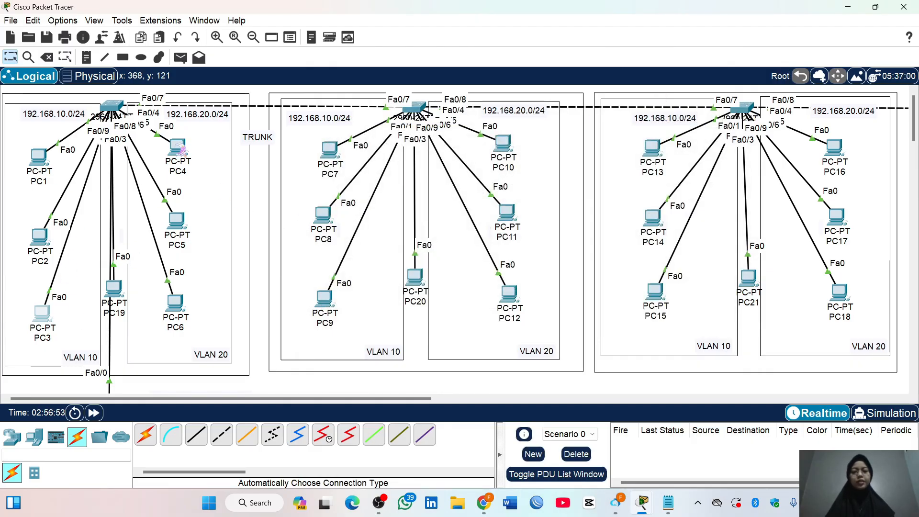
Set PC4's default gateway to 192.168.20.1, copy that address for reuse, and close the configuration window
left_click(178, 145)
left_click(371, 134)
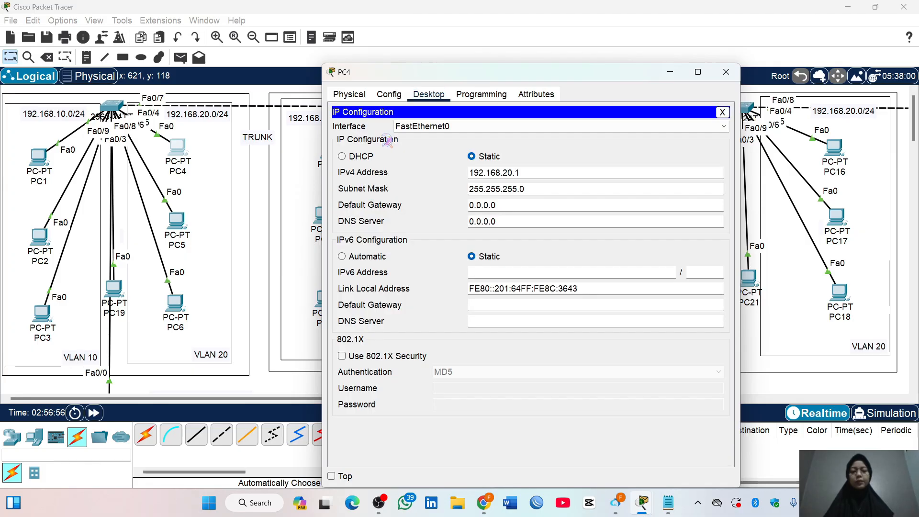
double_click(489, 206)
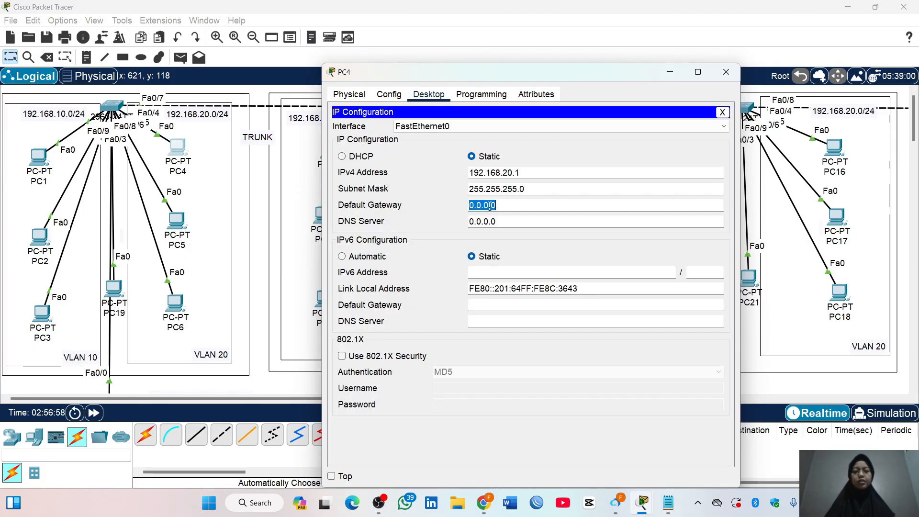
type("192.168")
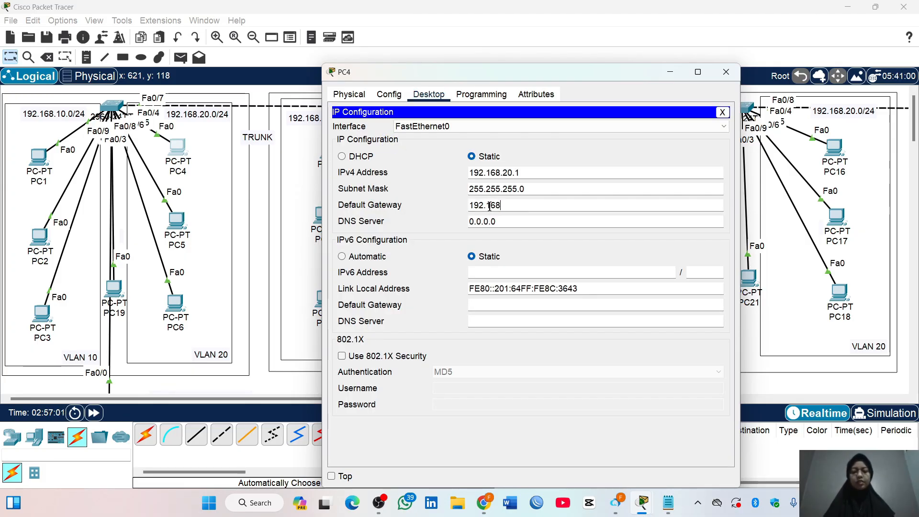
type(".20.1")
double_click(489, 206)
key("ctrl+c")
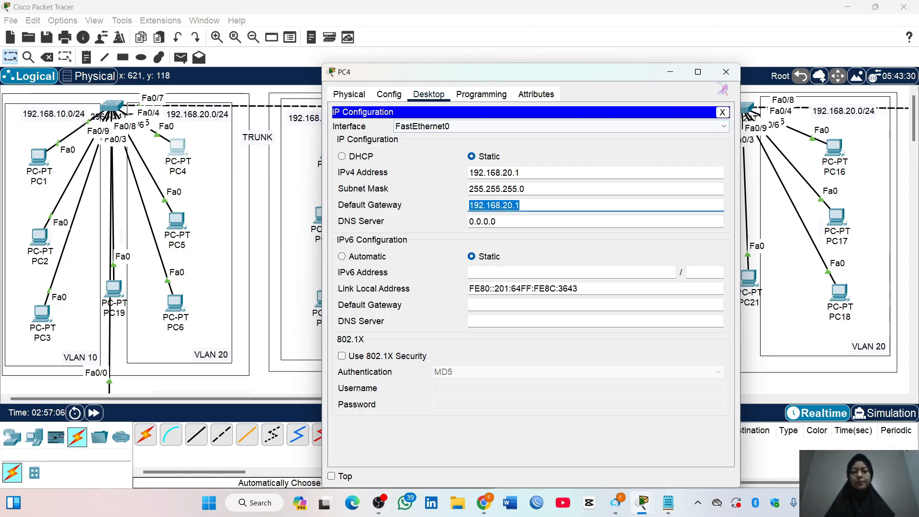
left_click(726, 72)
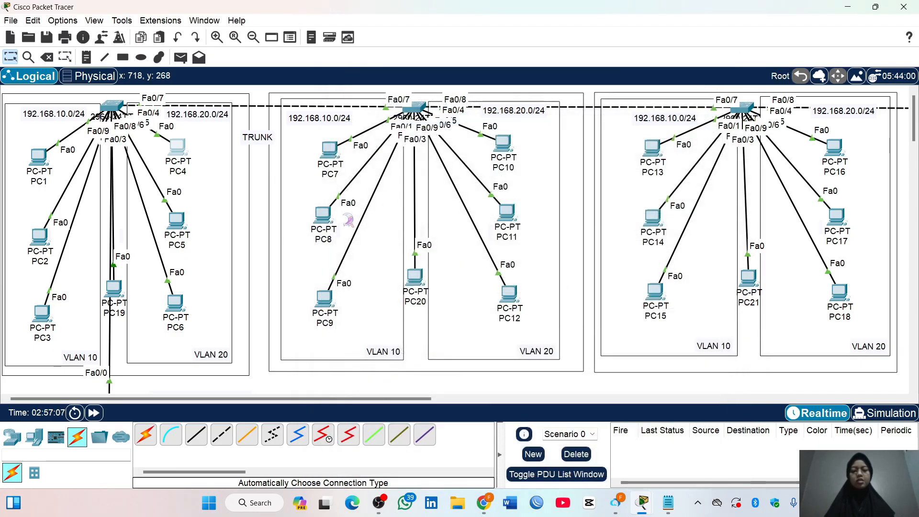
Paste 192.168.20.1 as PC5's default gateway in its IP configuration and close the window
left_click(176, 221)
left_click(372, 134)
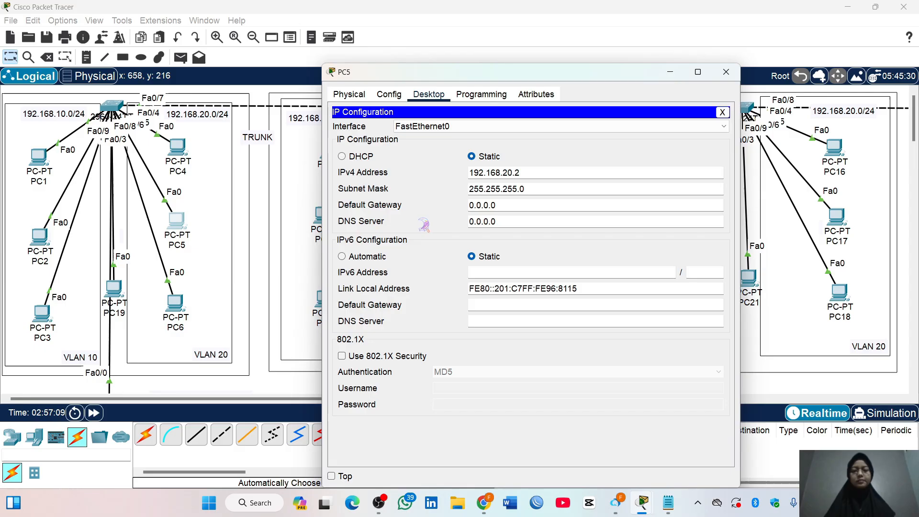
double_click(488, 206)
key("ctrl+v")
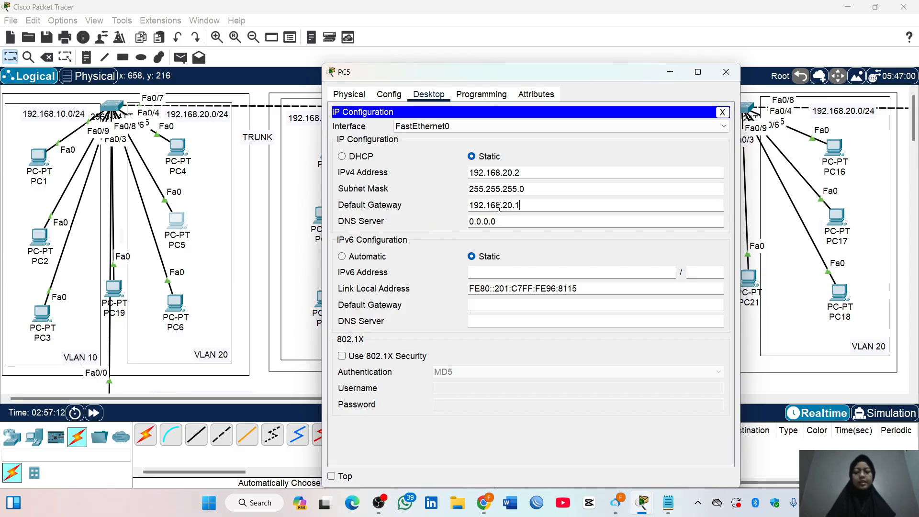
left_click(726, 72)
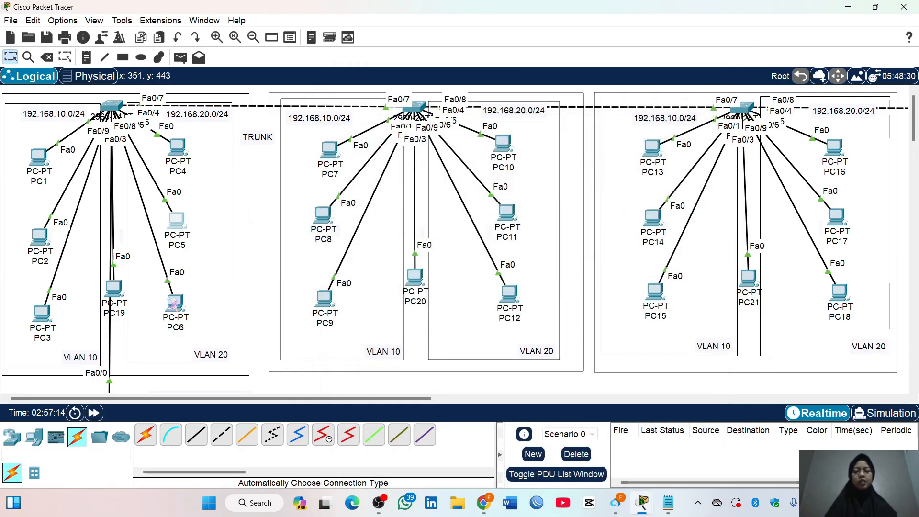
Set PC6's default gateway to 192.168.20.1 in its IP configuration and close the window
left_click(175, 303)
left_click(364, 144)
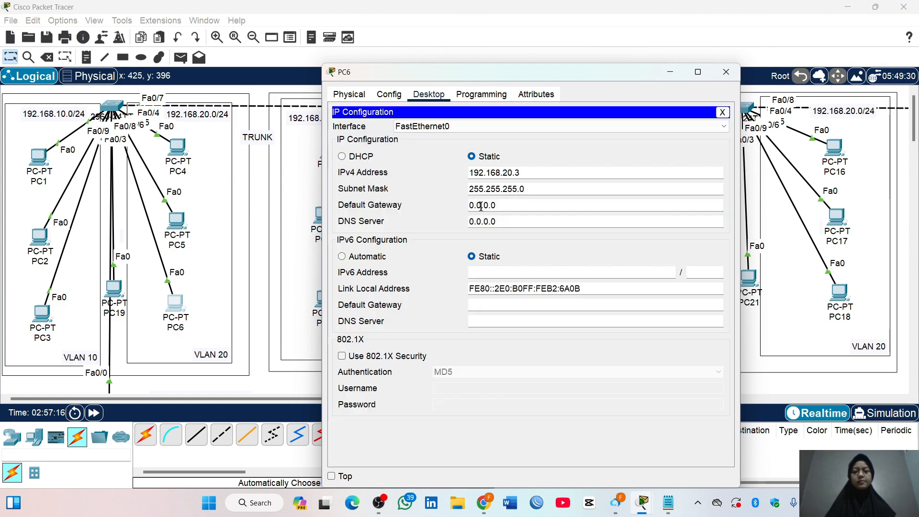
left_click(502, 206)
triple_click(502, 206)
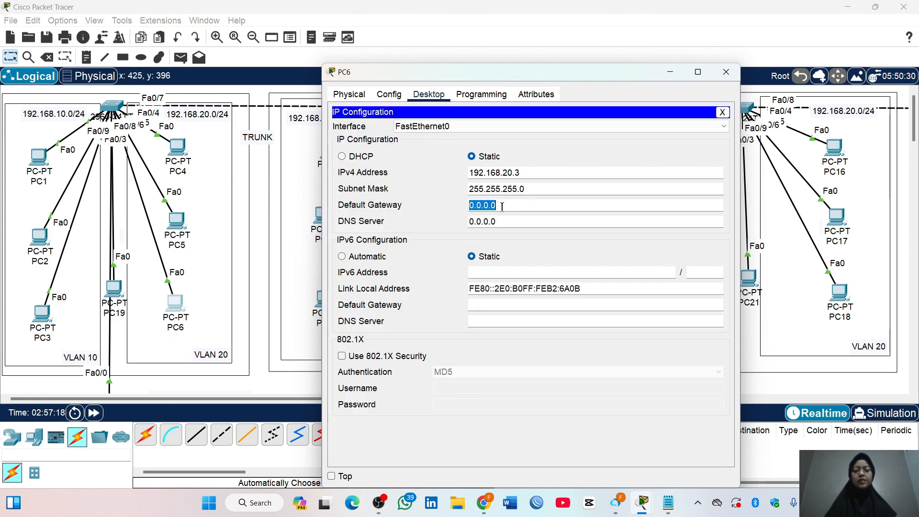
type("192.168.20.1")
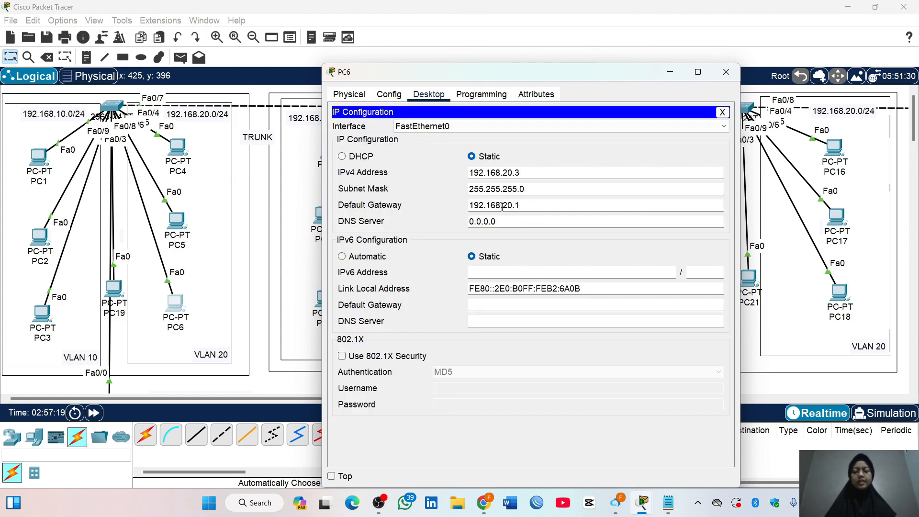
left_click(726, 71)
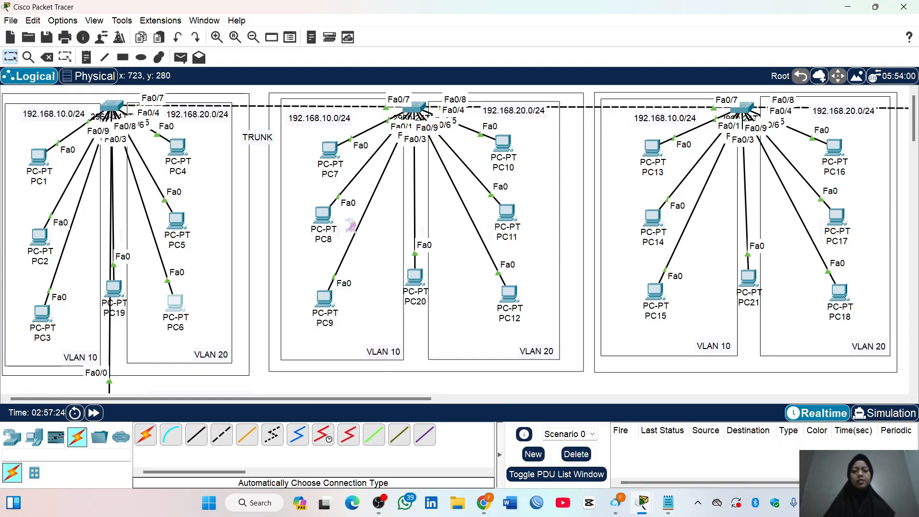
scroll(130, 266, "down", 3)
scroll(131, 266, "up", 2)
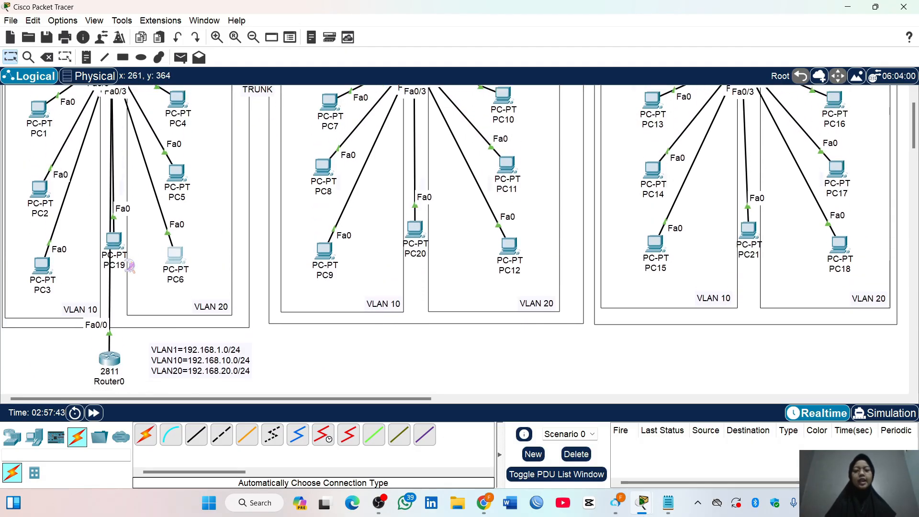
Reposition Router0 directly below PC19, inside the first switch's network area
left_click_drag(110, 359, 269, 243)
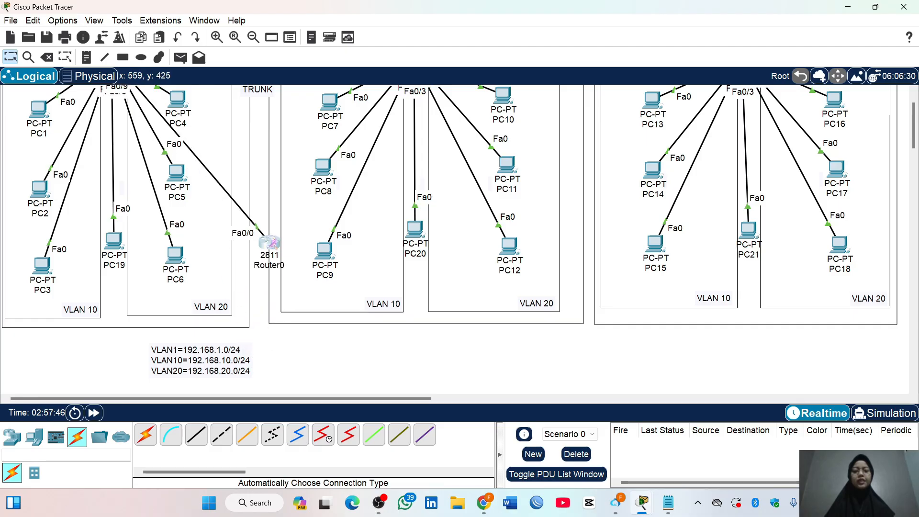
scroll(269, 243, "up", 2)
left_click_drag(269, 291, 115, 352)
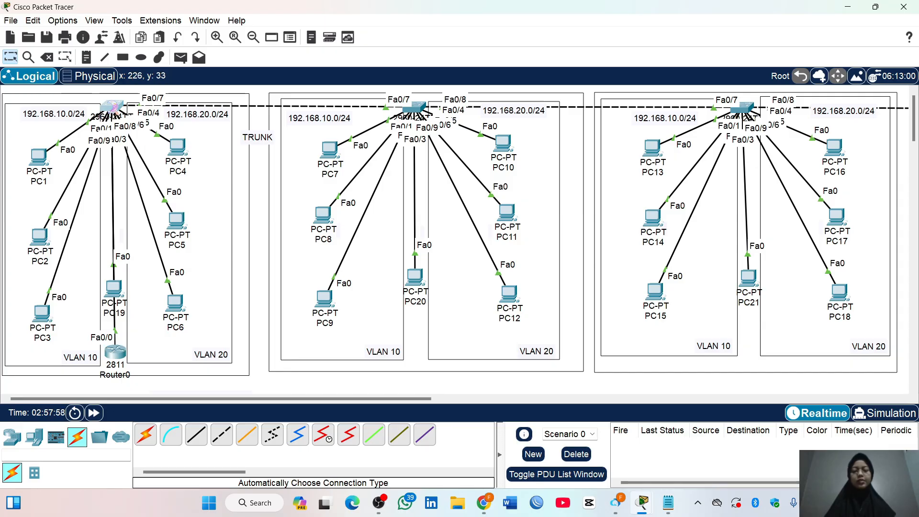
Configure interface fa0/9 on Switch0 as a trunk port through its command line, and close the switch window
left_click(111, 107)
key("Return")
type("en")
key("Return")
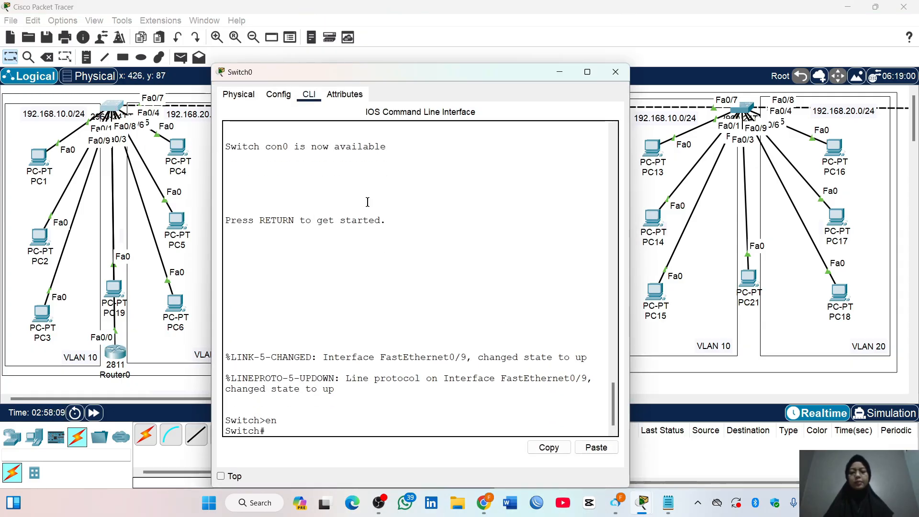
type("conf t")
key("Return")
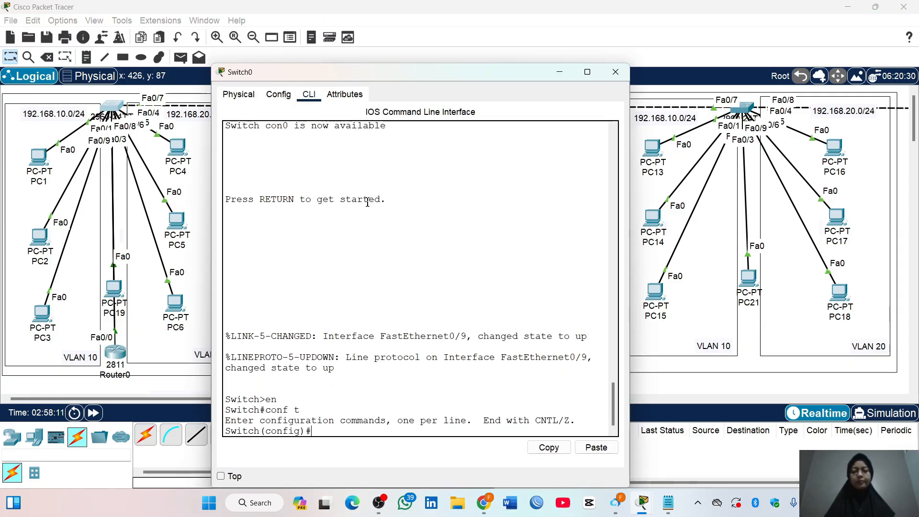
type("int fa0/9")
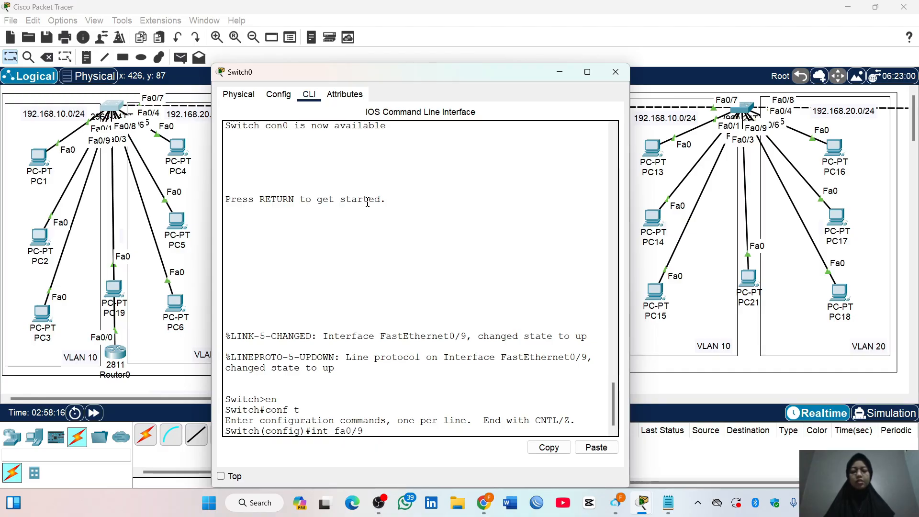
key("Return")
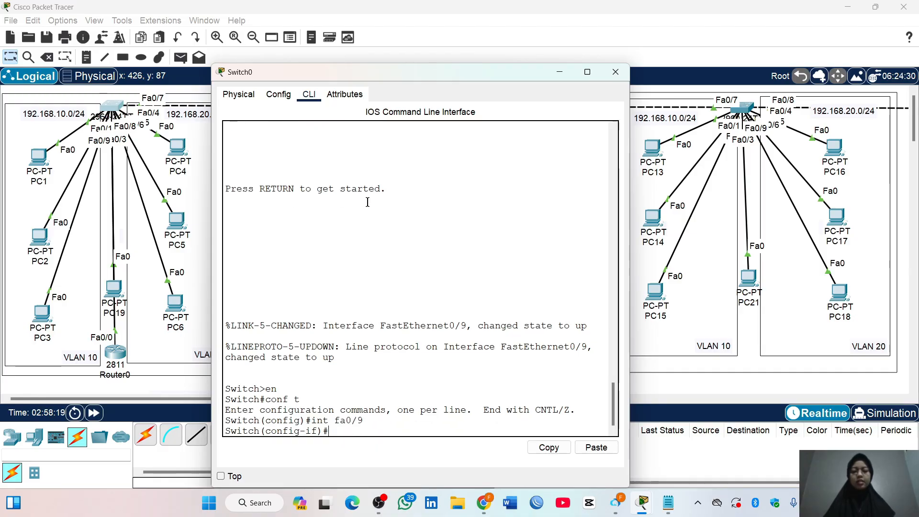
type("switchport")
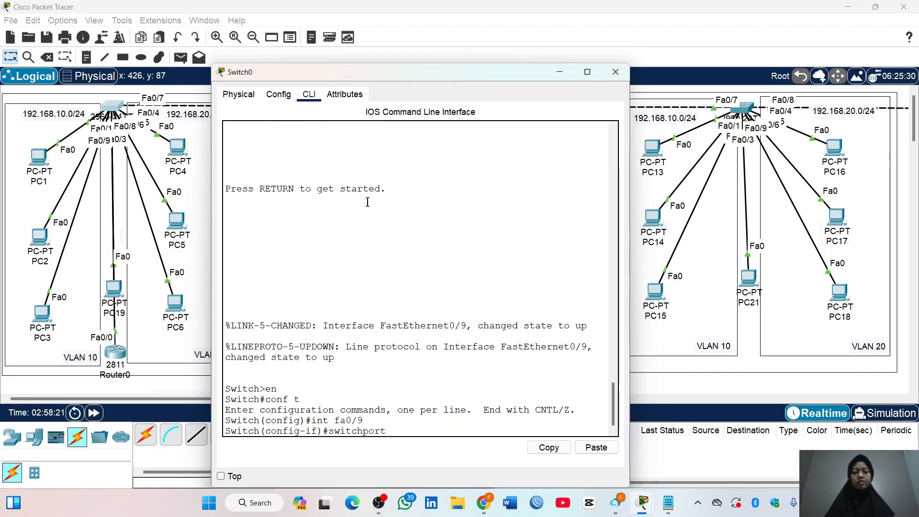
type(" mode trunk")
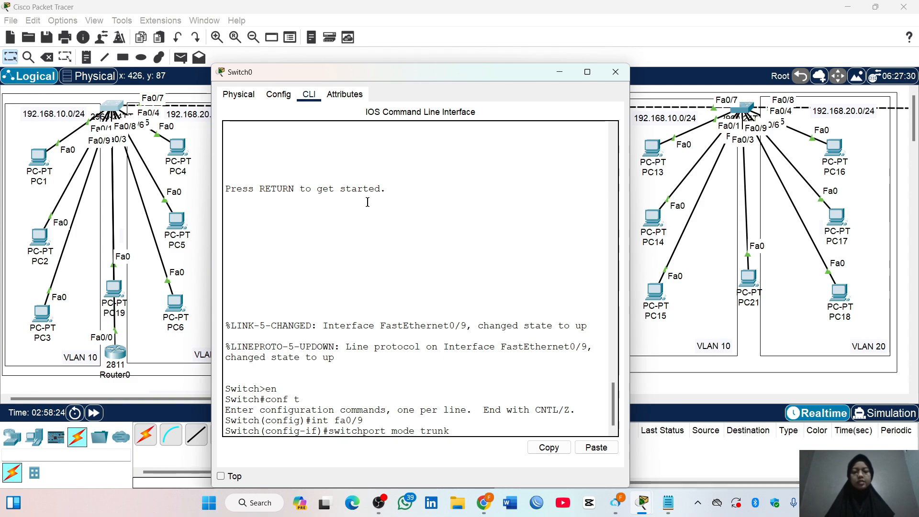
key("Return")
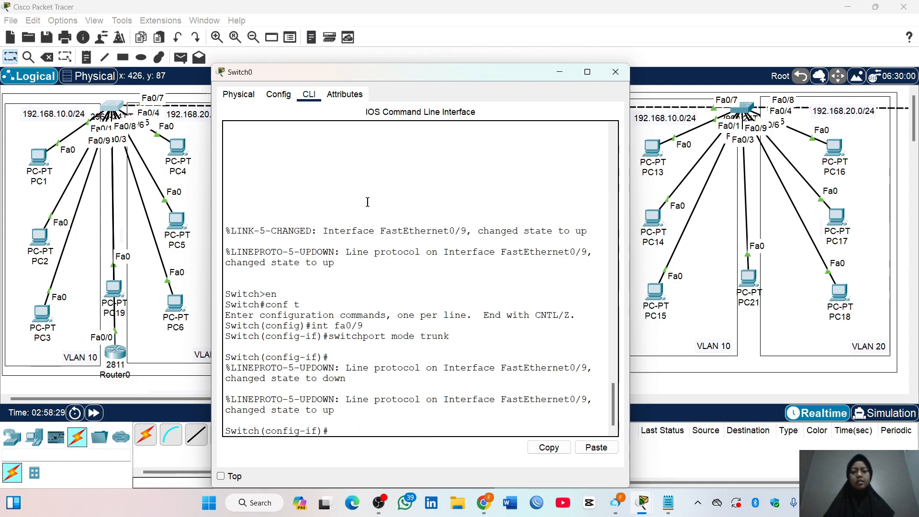
left_click(621, 76)
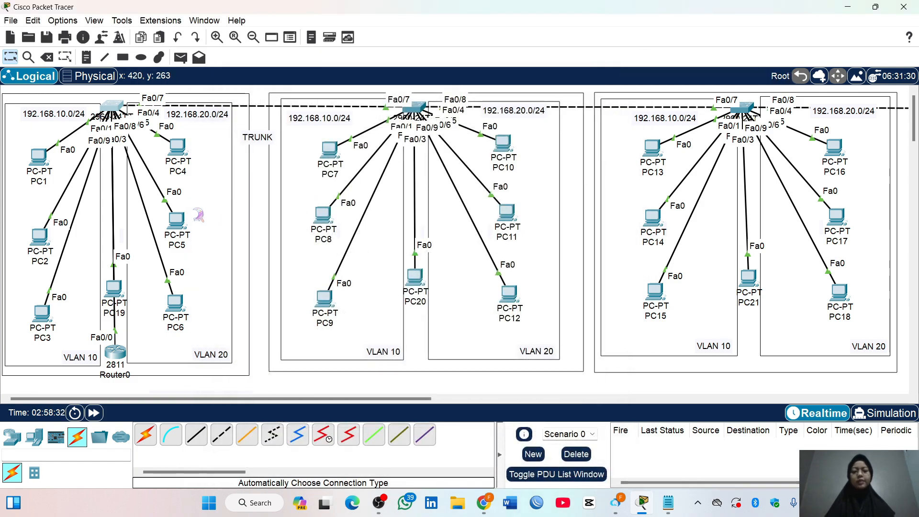
Test inter-VLAN connectivity by sending simple PDUs from PC1 to PC4 and from PC2 to PC5
key("p")
left_click(39, 156)
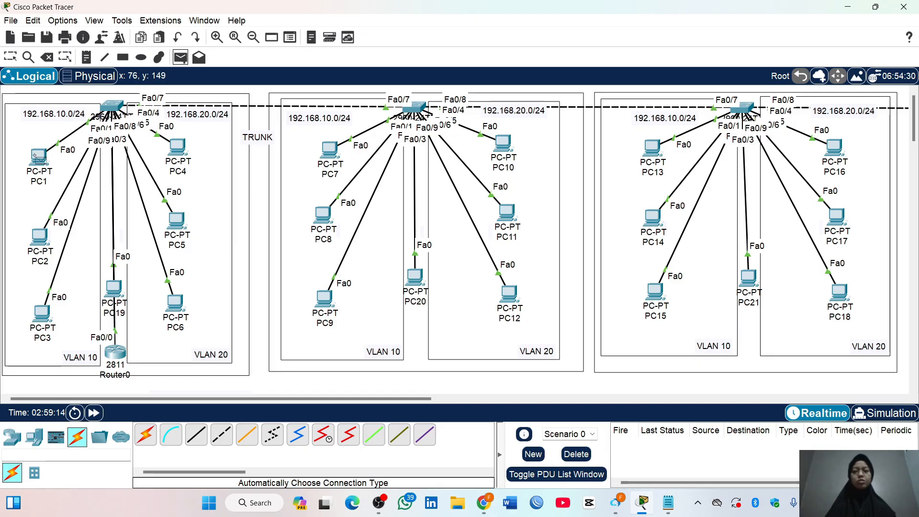
left_click(183, 152)
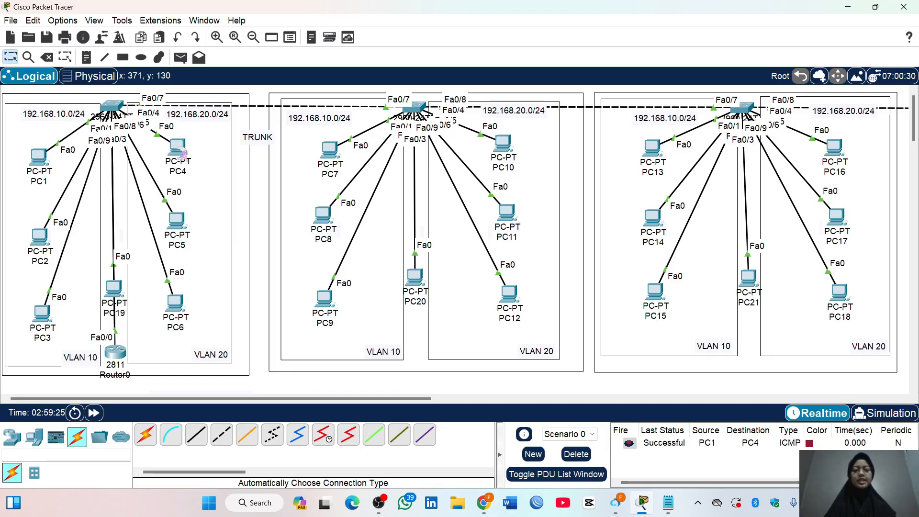
left_click(181, 58)
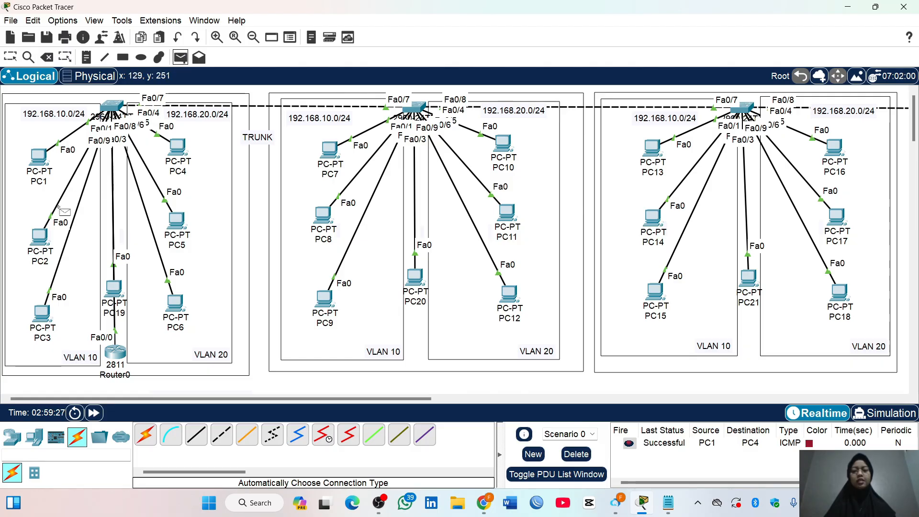
left_click(40, 236)
left_click(183, 224)
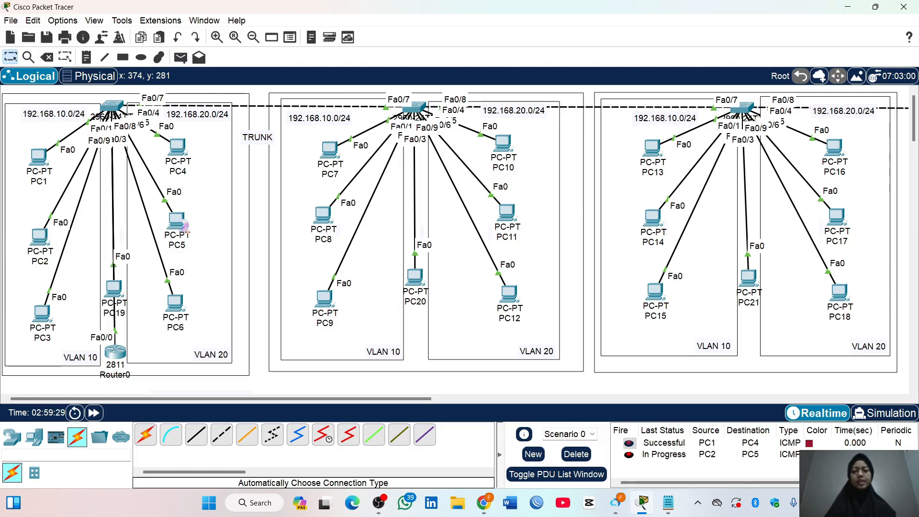
Delete the current PDU scenario and resend a simple PDU from PC2 to PC5
left_click(180, 58)
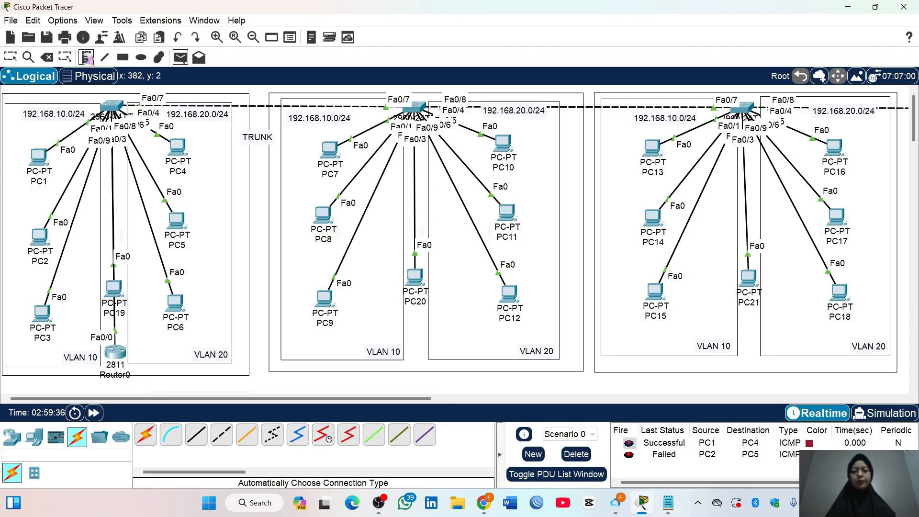
left_click(10, 57)
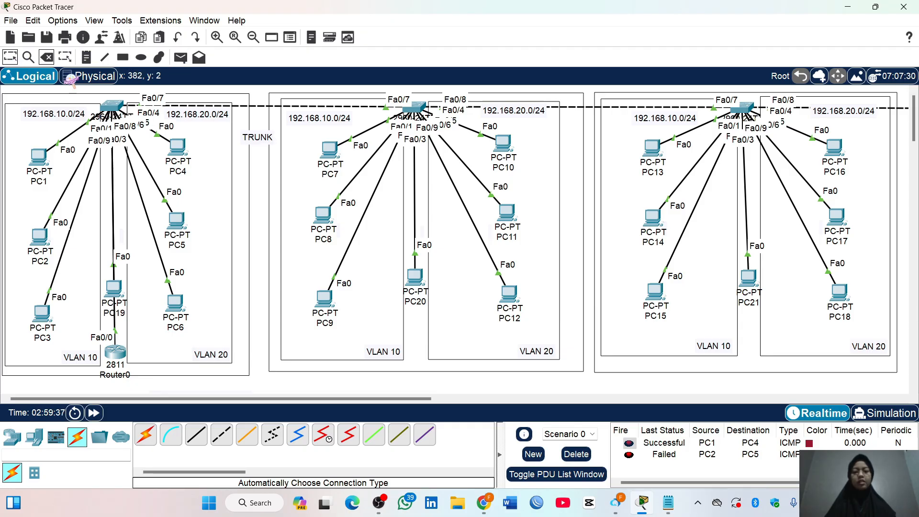
left_click(577, 454)
left_click(181, 58)
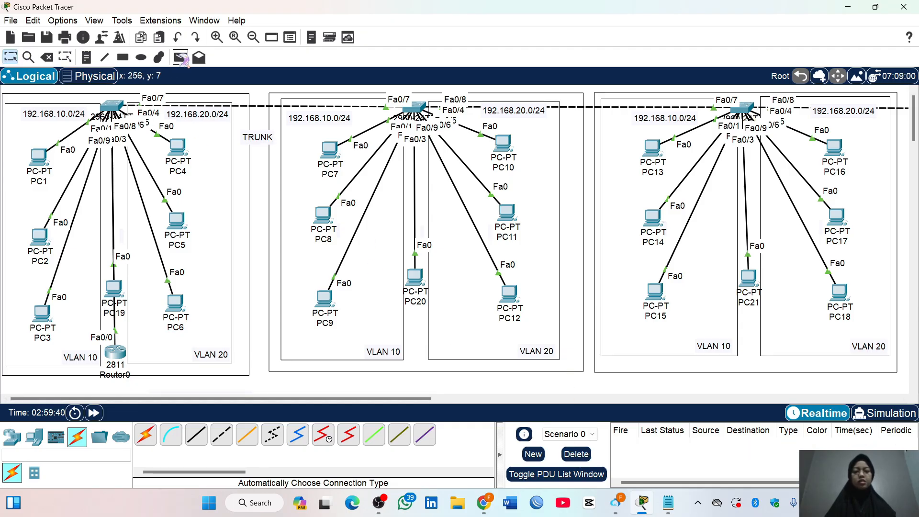
left_click(41, 236)
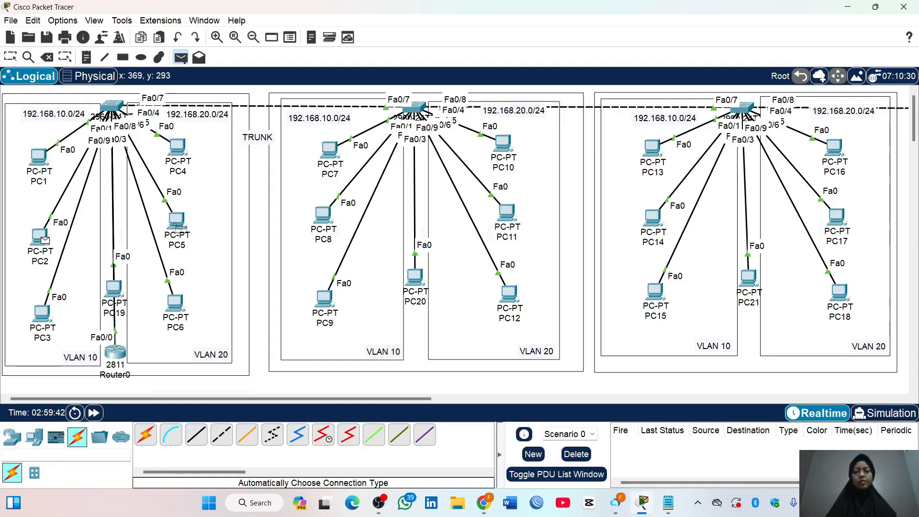
left_click(177, 224)
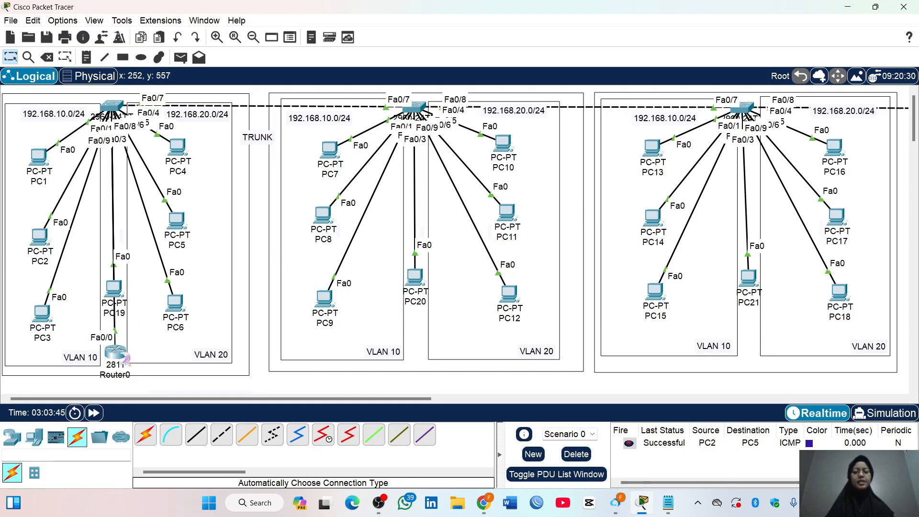
Nudge Router0 slightly upward, and end and re-enter global configuration mode in its command line
left_click_drag(119, 353, 119, 346)
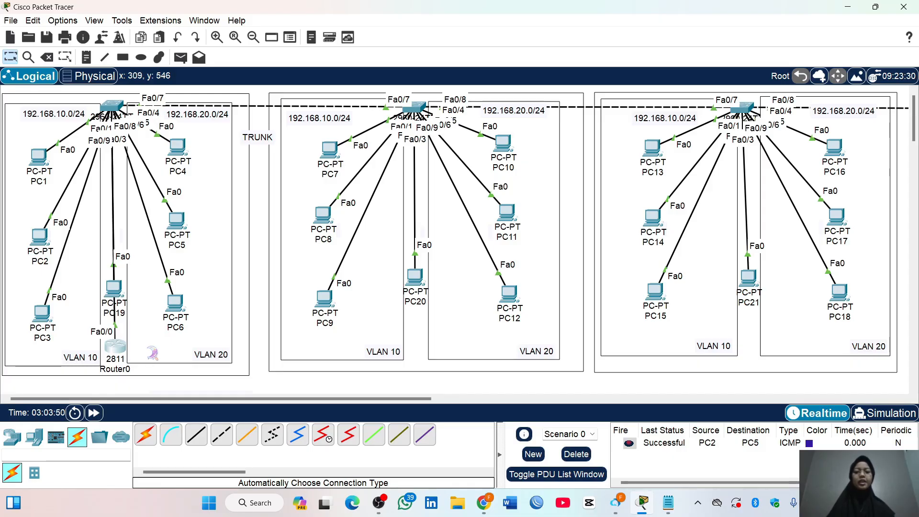
left_click(117, 347)
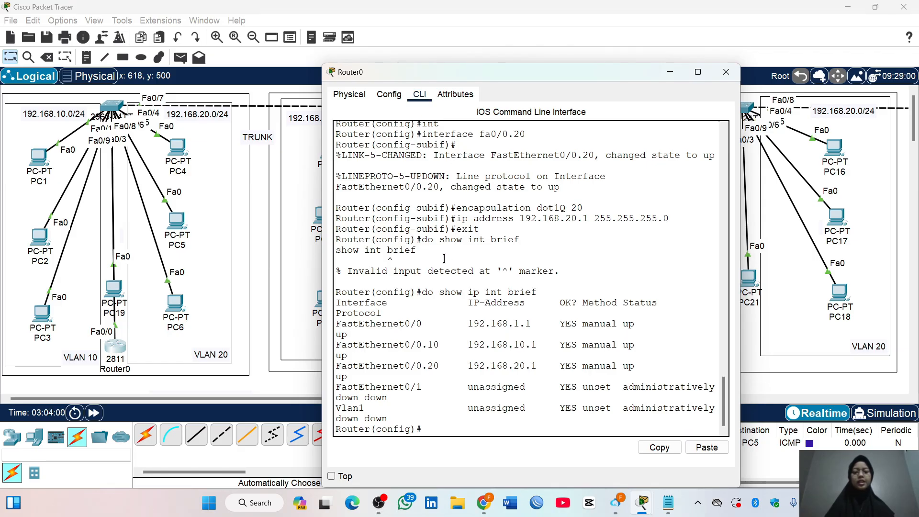
key("Return")
type("end")
key("Return")
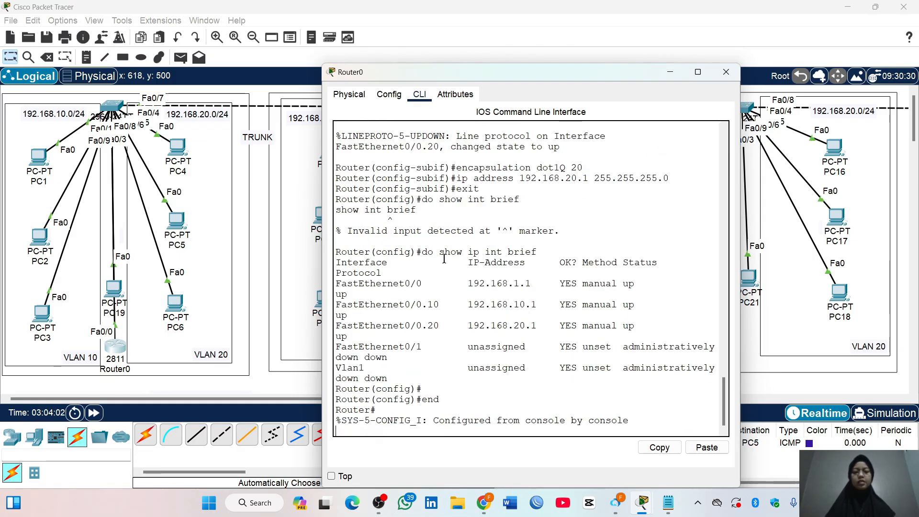
key("Return")
type("conf")
type(" t")
key("Return")
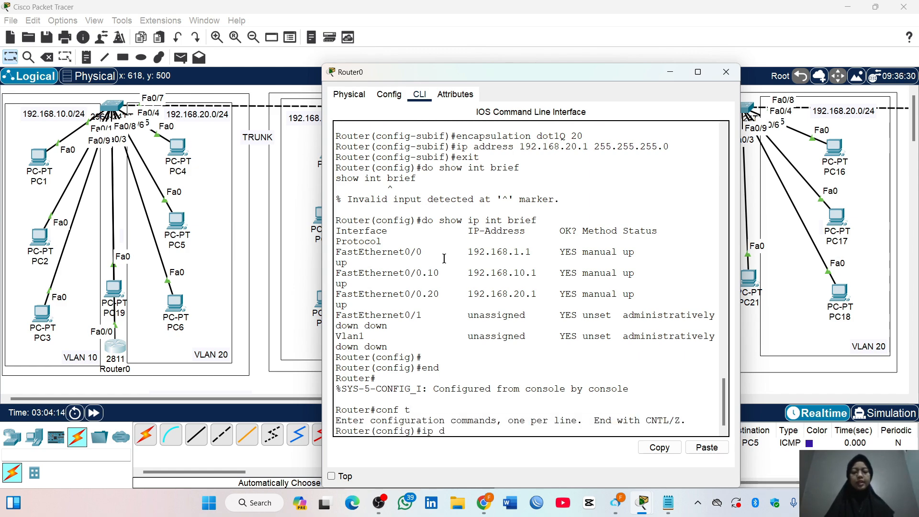
Create a DHCP pool named VLAN10 on Router0
type("ip dhcp pool VLAN10")
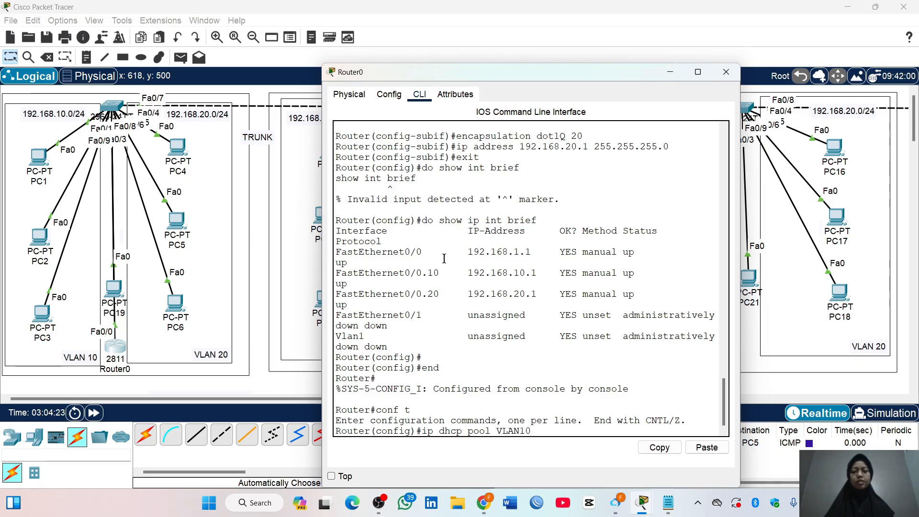
left_click_drag(545, 430, 494, 433)
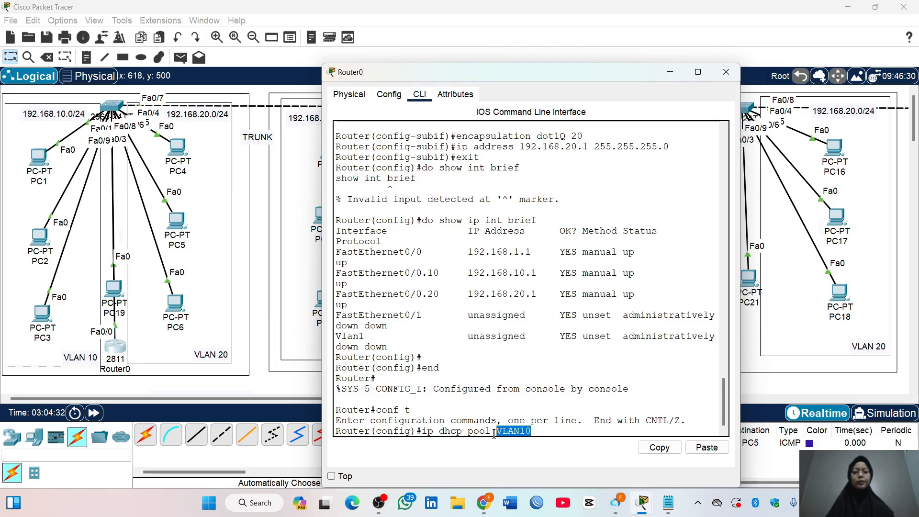
left_click_drag(538, 434, 498, 433)
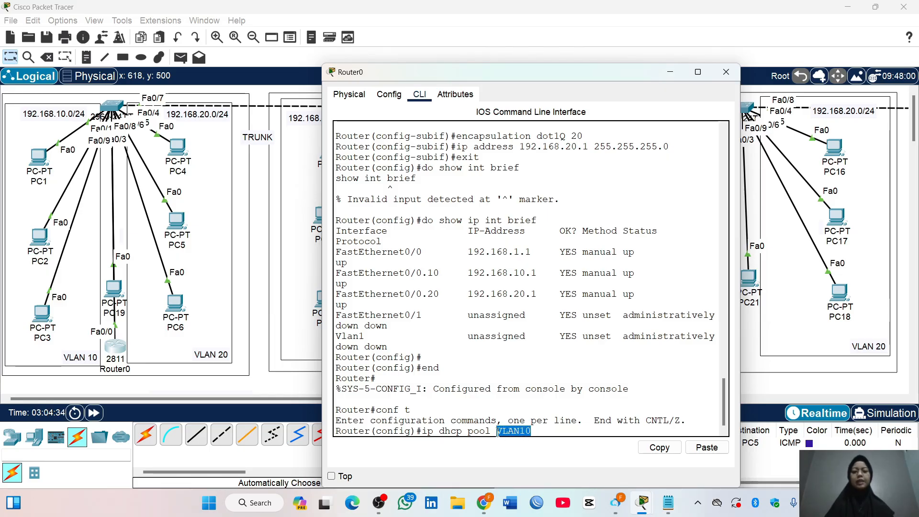
left_click(546, 430)
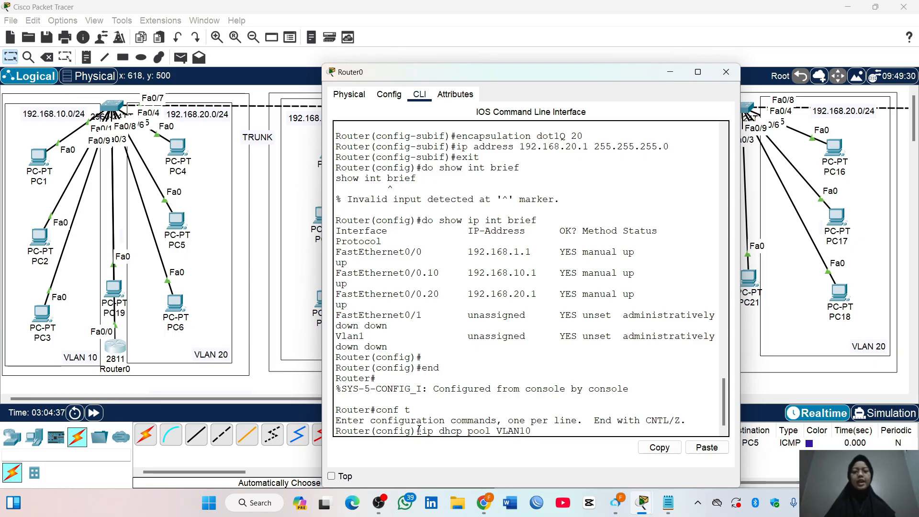
left_click_drag(422, 432, 534, 432)
left_click(536, 434)
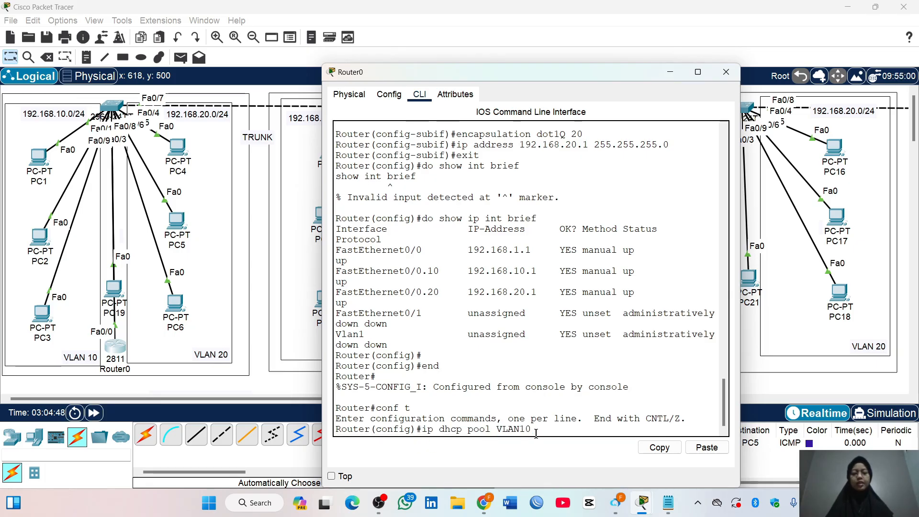
key("Return")
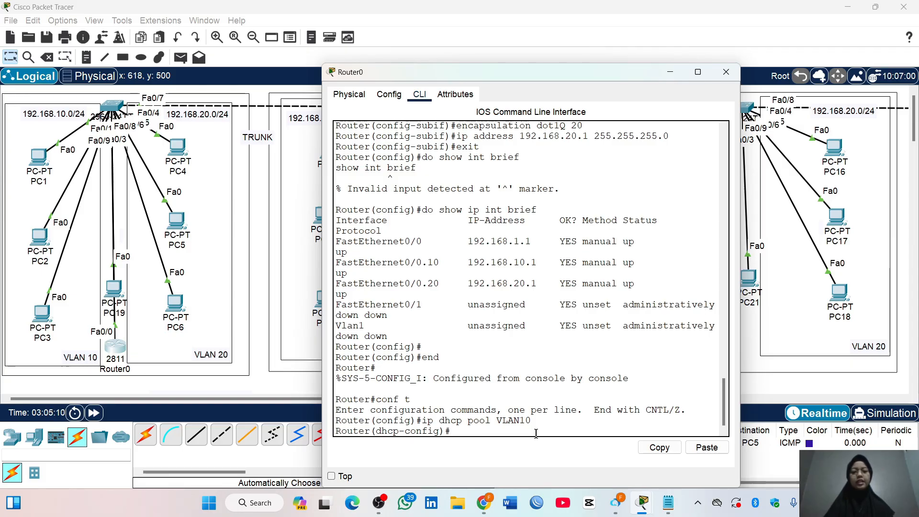
Give the VLAN10 DHCP pool the network 192.168.10.0 255.255.255.0 and the default router 192.168.10.1
type("network 192.168.")
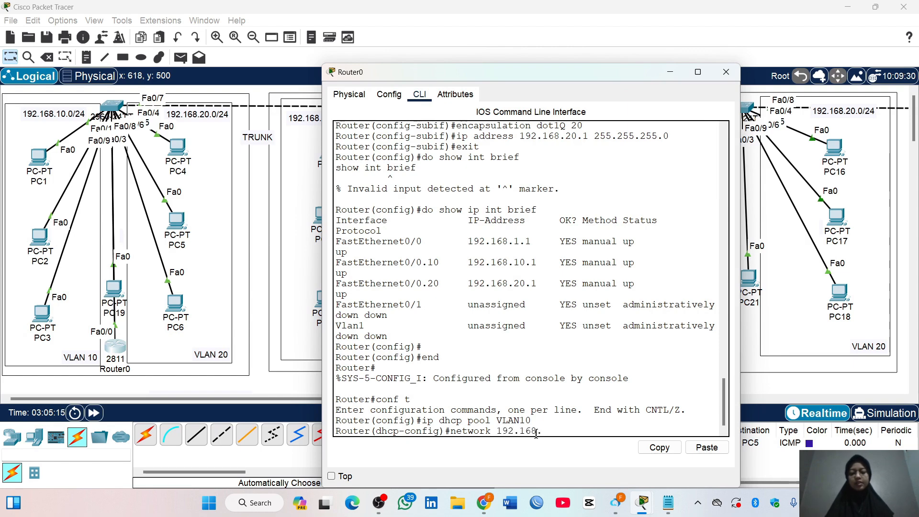
type("10.0")
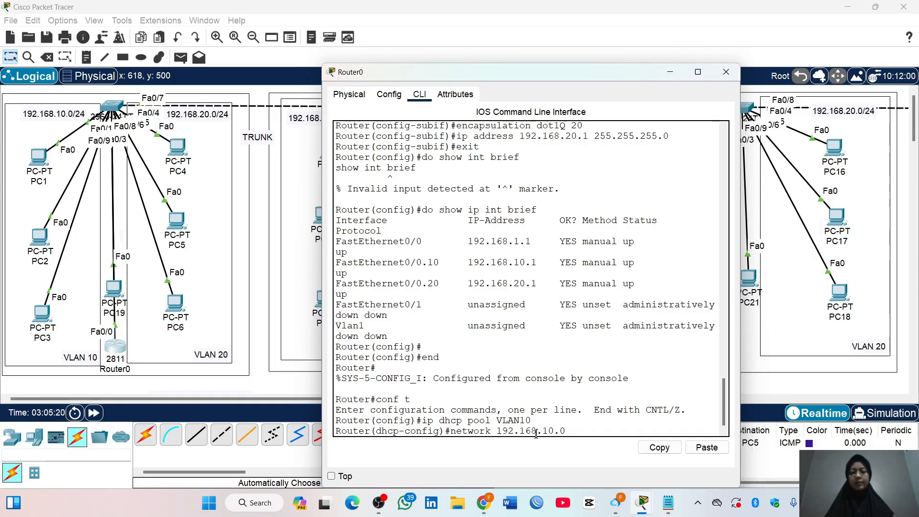
type(" 255.255.255.0")
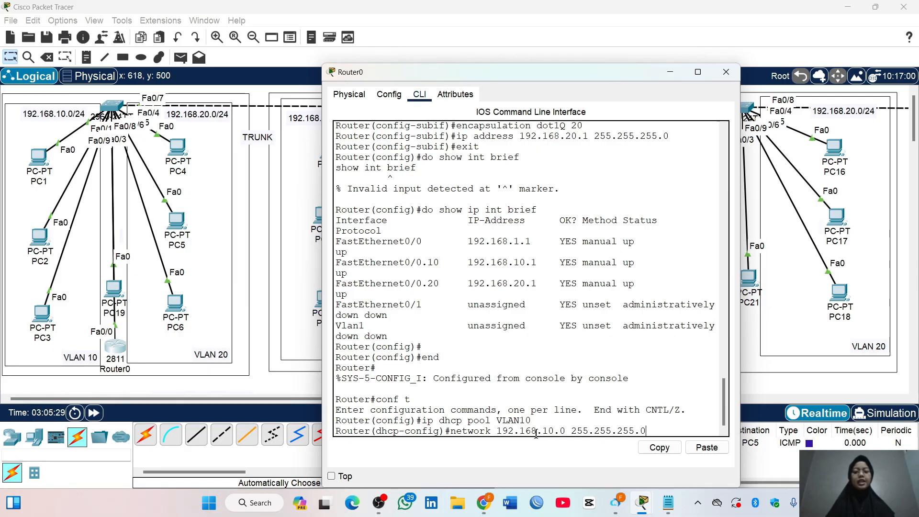
key("Return")
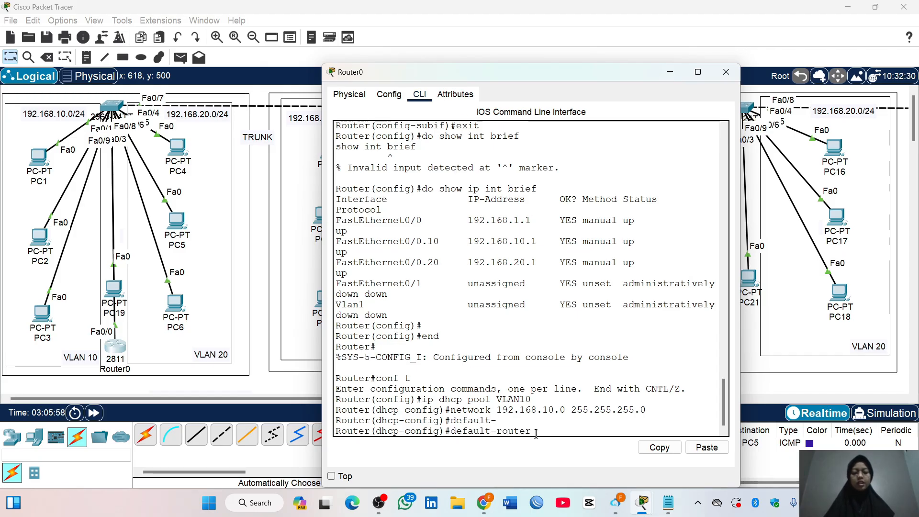
type("68.10.1")
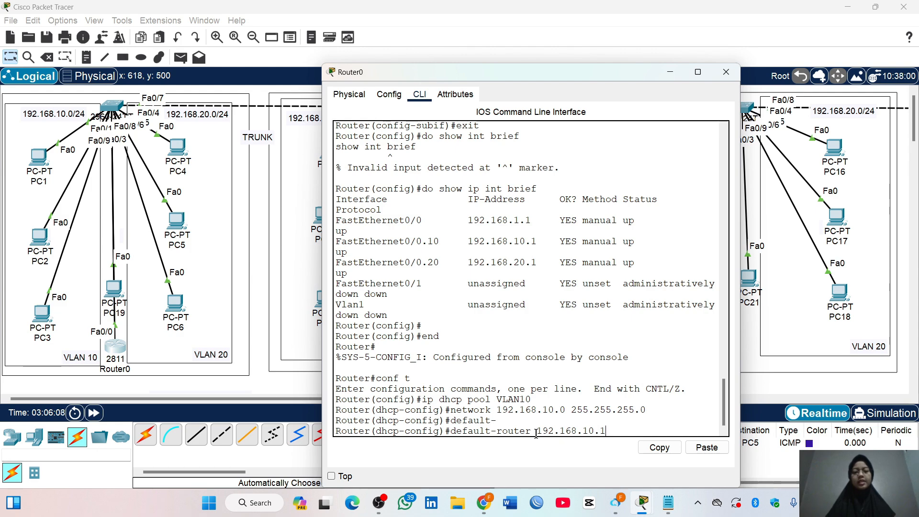
key("Return")
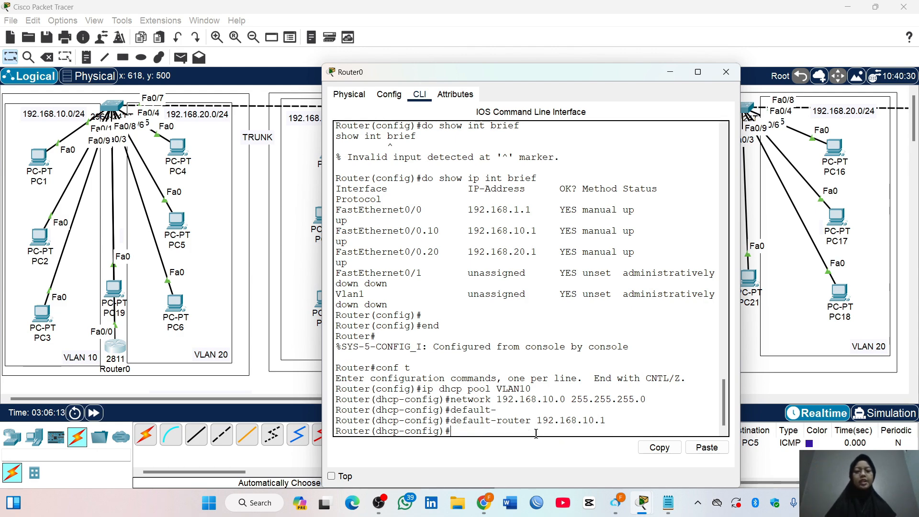
Set the VLAN10 DHCP pool's DNS server to 8.8.8.8 and return to global configuration mode
type("dns")
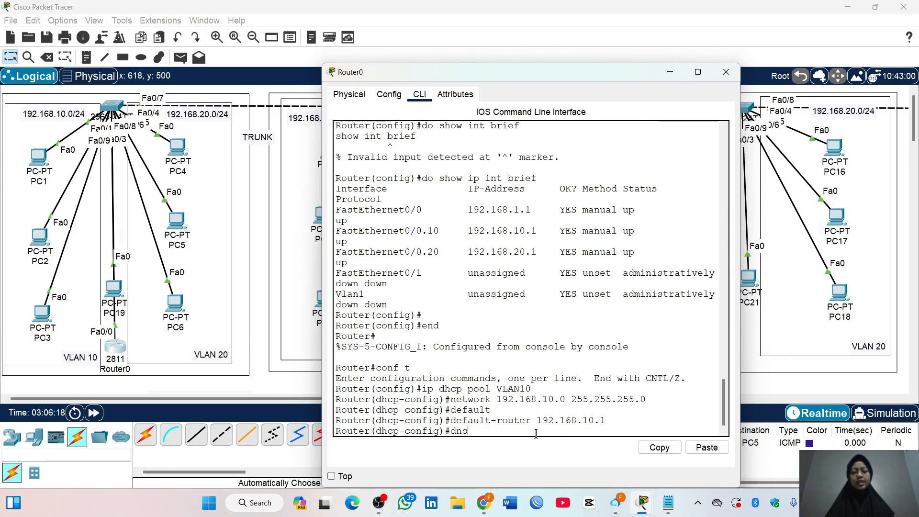
key("Tab")
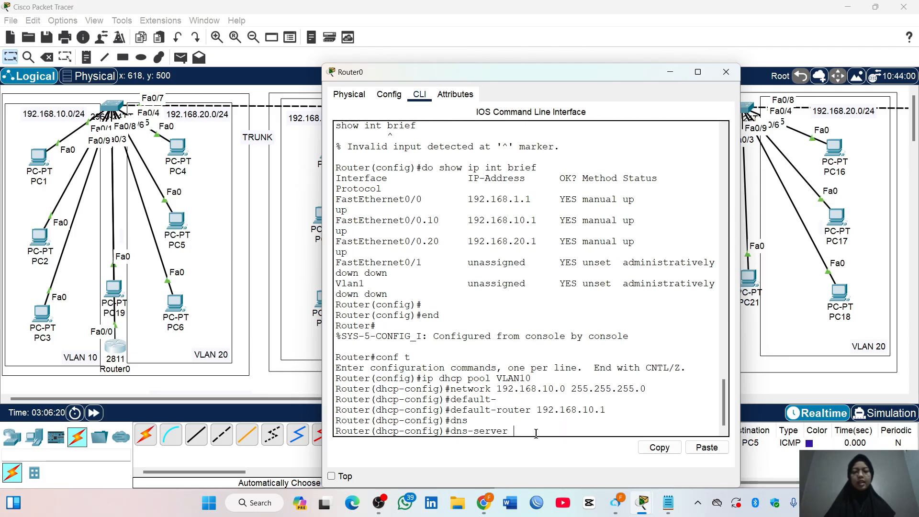
type("8.8.8.8")
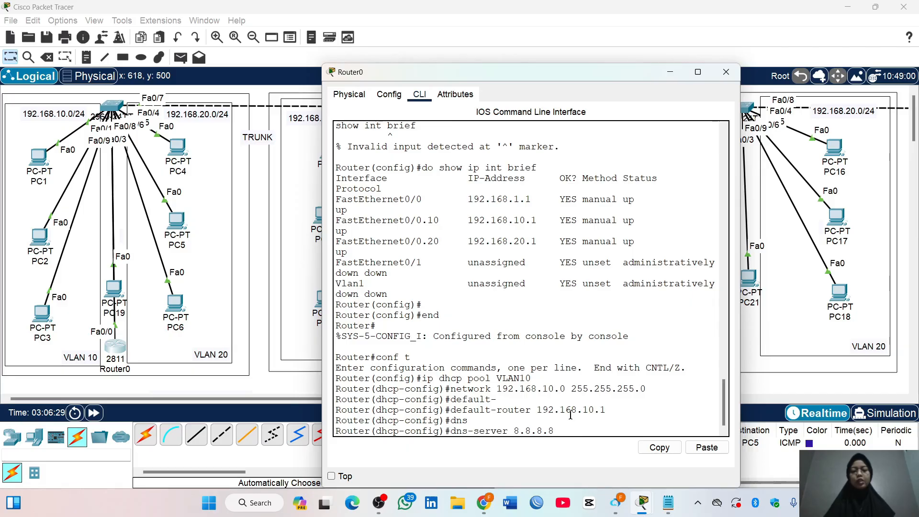
key("Return")
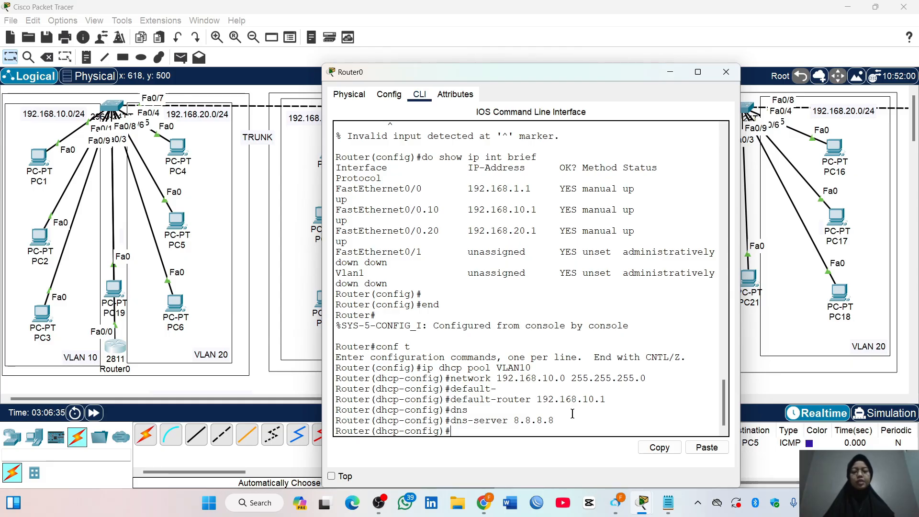
key("Return")
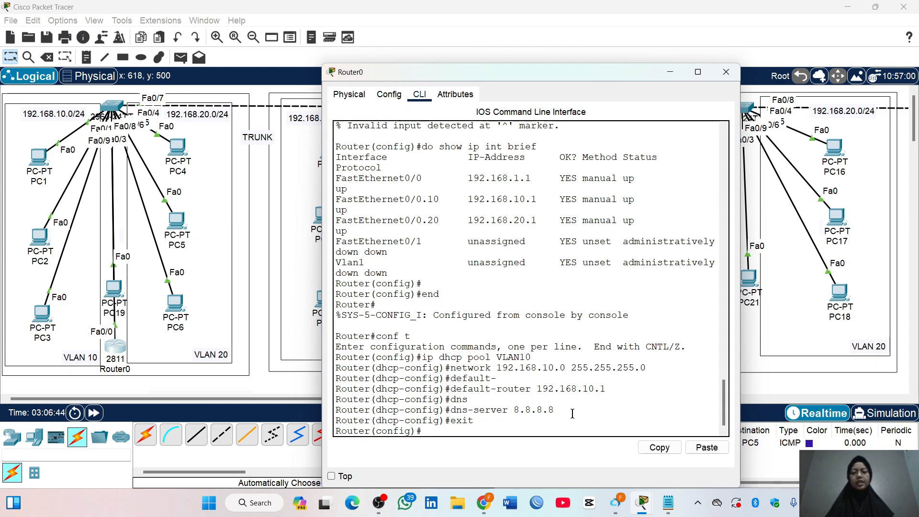
key("Return")
Create a DHCP pool named VLAN20 on Router0
type("ip dhcp po")
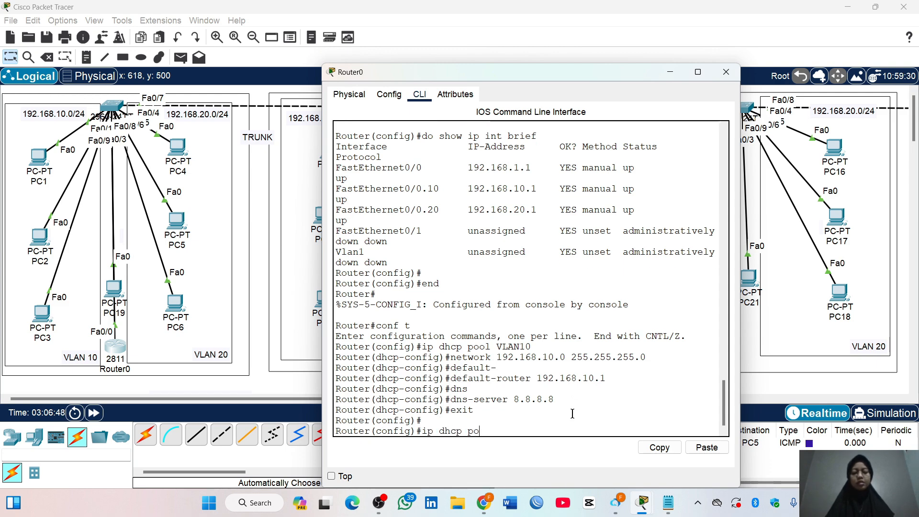
type("ol VLAN20")
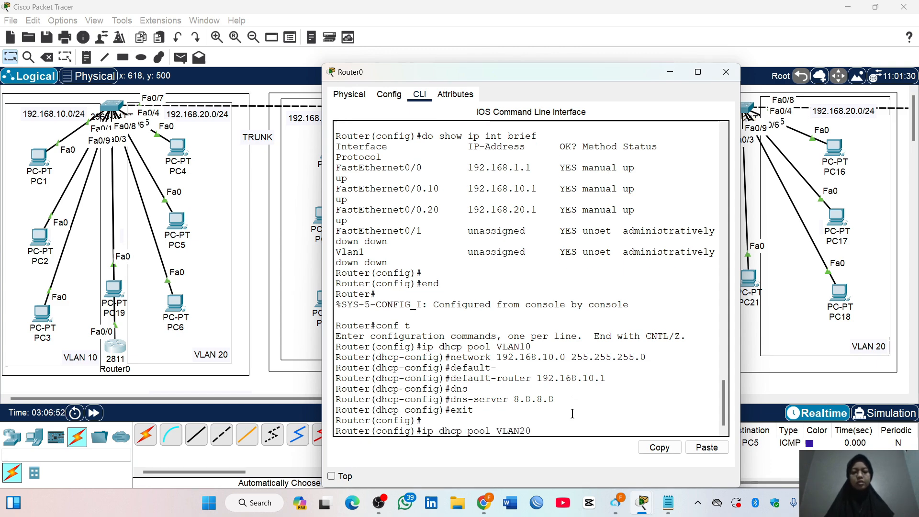
key("Return")
Assign the network 192.168.20.0 255.255.255.0 to the VLAN20 DHCP pool
type("nfig)#netw")
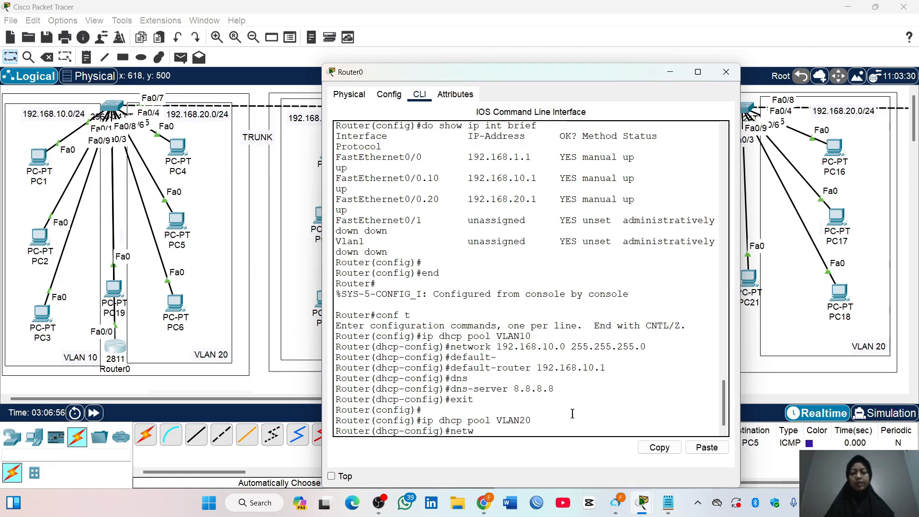
key("Tab")
type("19")
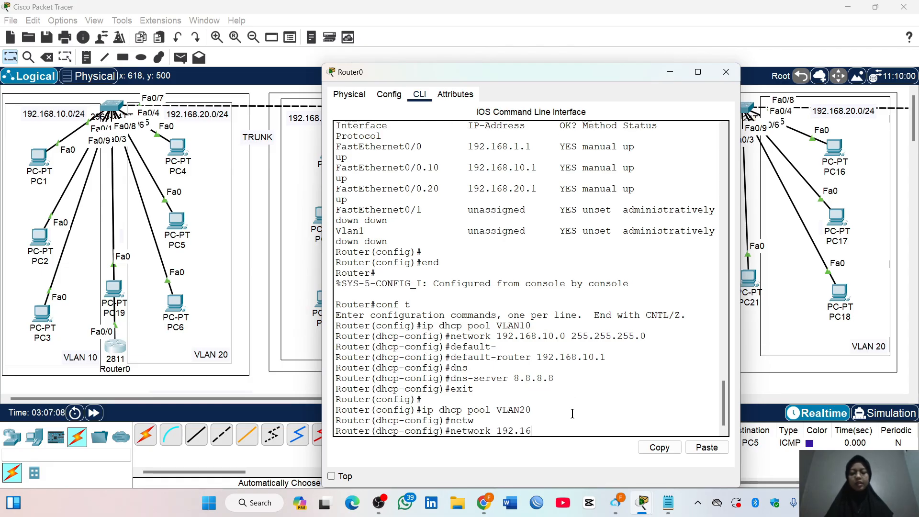
type("2.168.20.0")
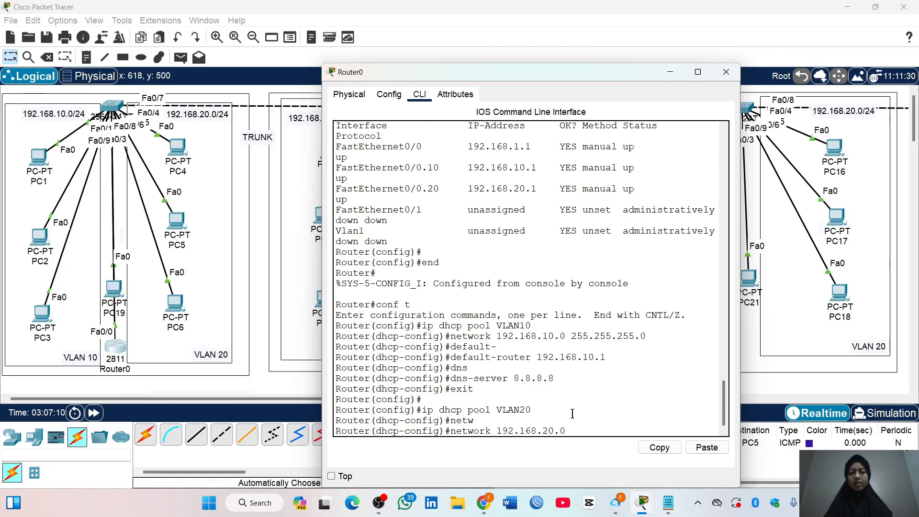
type(" 255.")
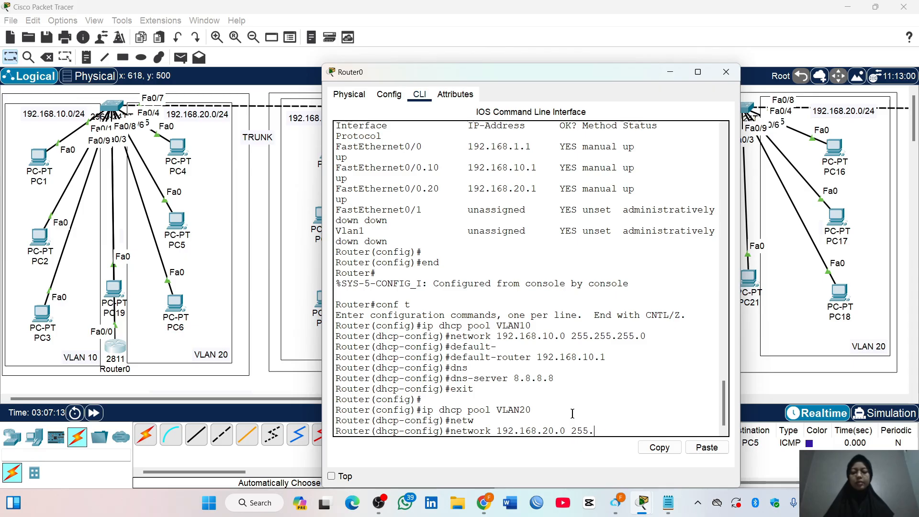
type("255.255.0")
key("Return")
Set the VLAN20 DHCP pool's default router to 192.168.20.1
type("defu")
key("Tab")
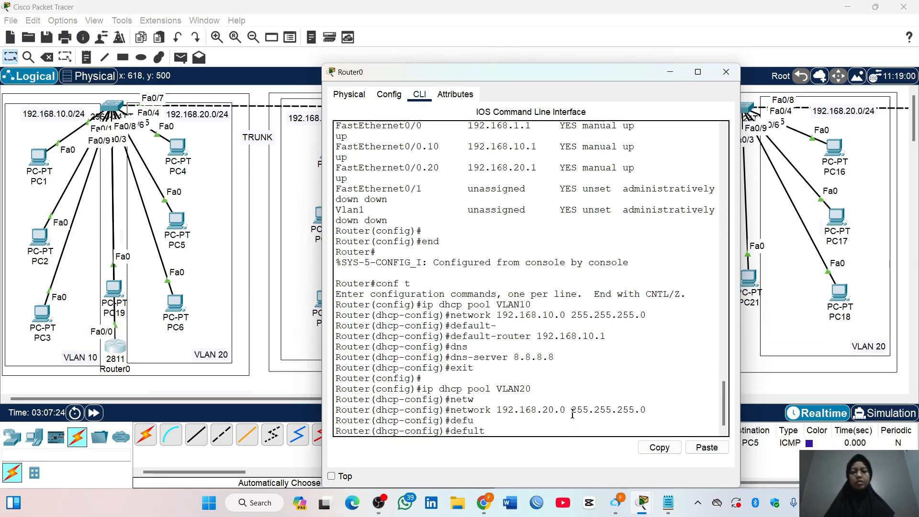
key("Tab")
key("BackSpace")
key("BackSpace")
type("ault-")
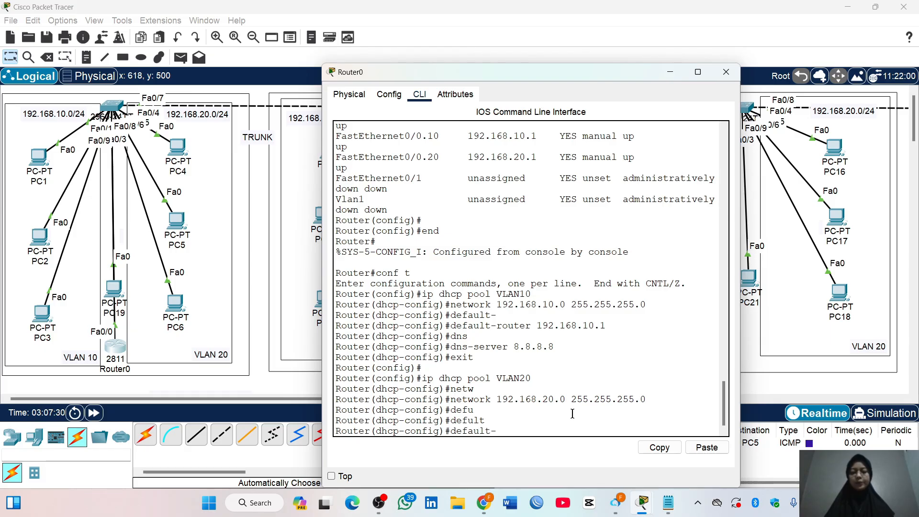
key("Tab")
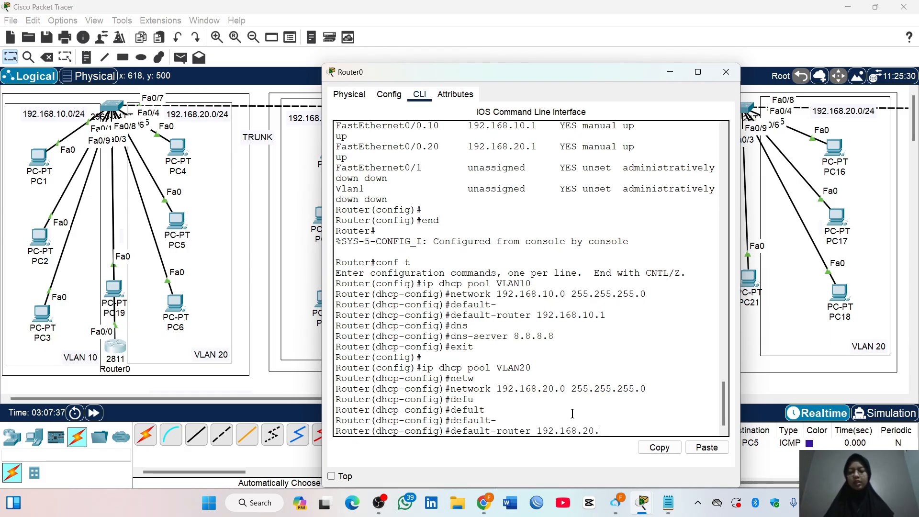
type("192.168.20.1")
key("Return")
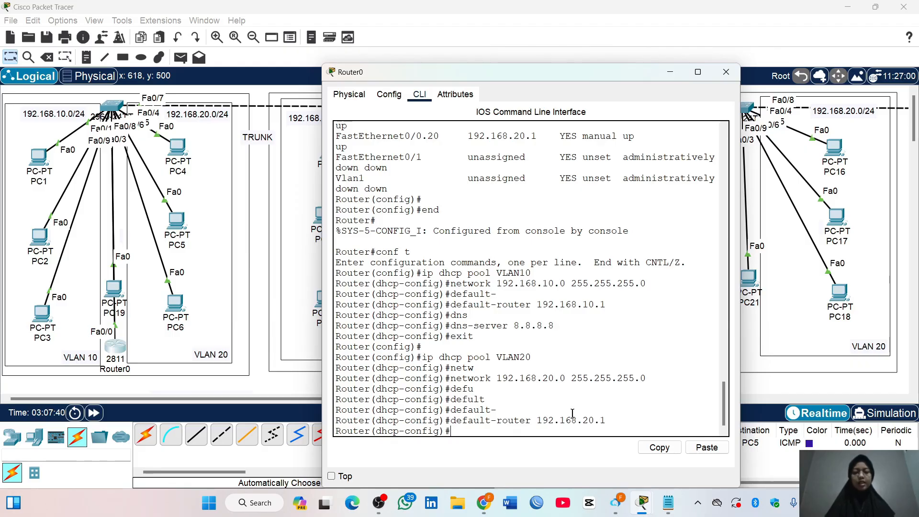
Set the VLAN20 DHCP pool's DNS server to 8.8.8.8 and return to global configuration mode
type("dns")
key("Tab")
type("8.8.8")
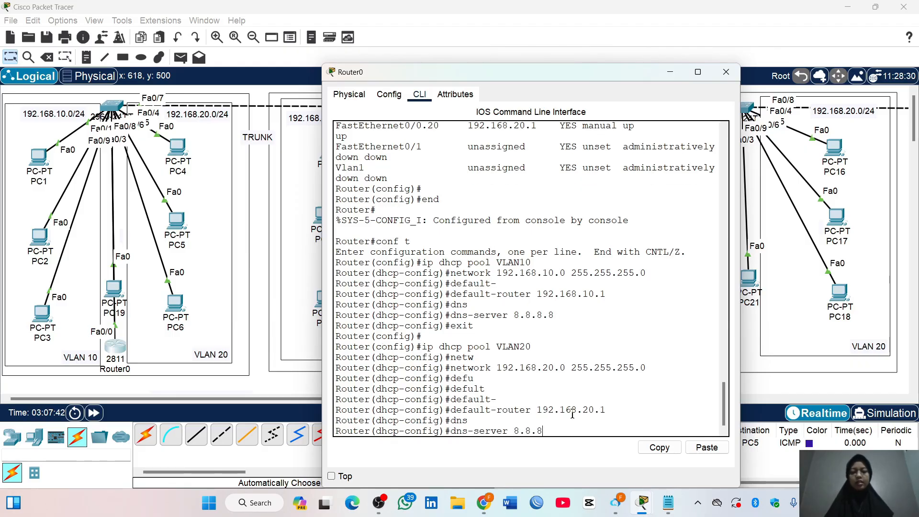
key("Return")
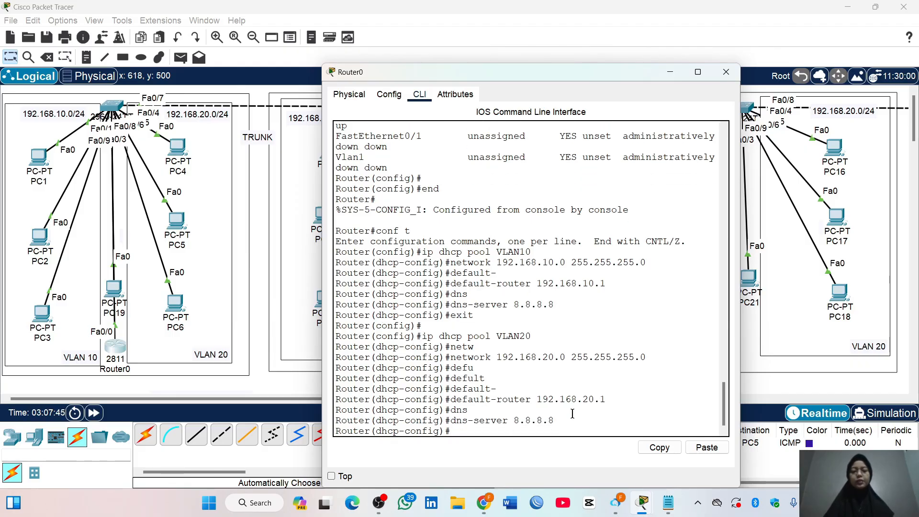
type("exit")
key("Return")
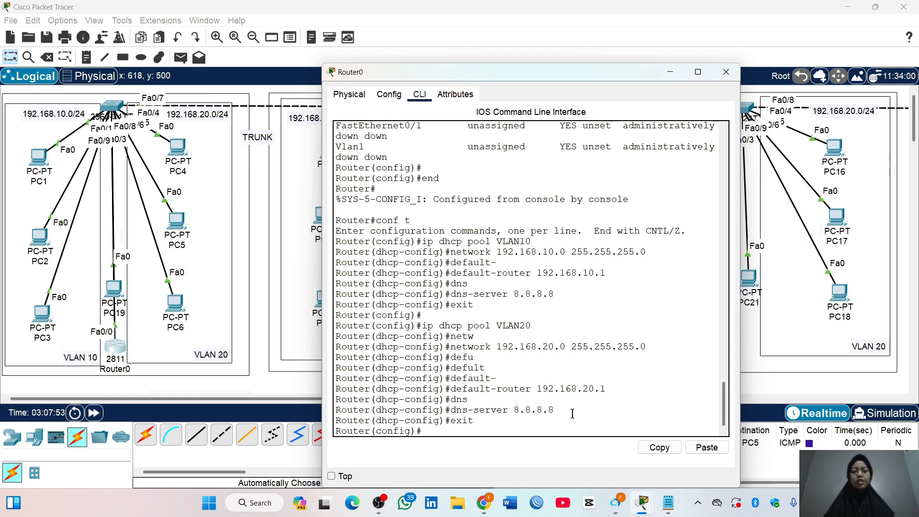
key("Return")
Create a DHCP pool named VLAN1 on Router0 with the network 192.168.1.0 255.255.255.0
type("ip dhcp pool")
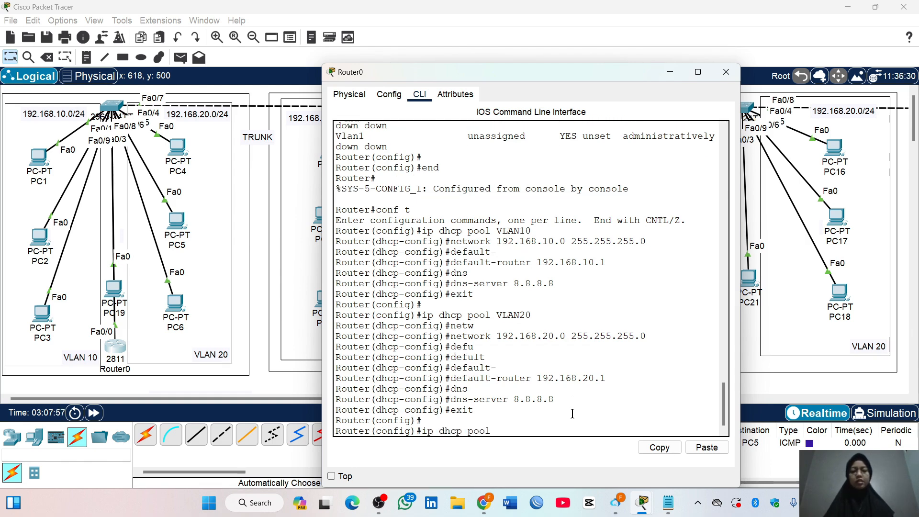
type(" VLAN1")
key("Return")
type("net")
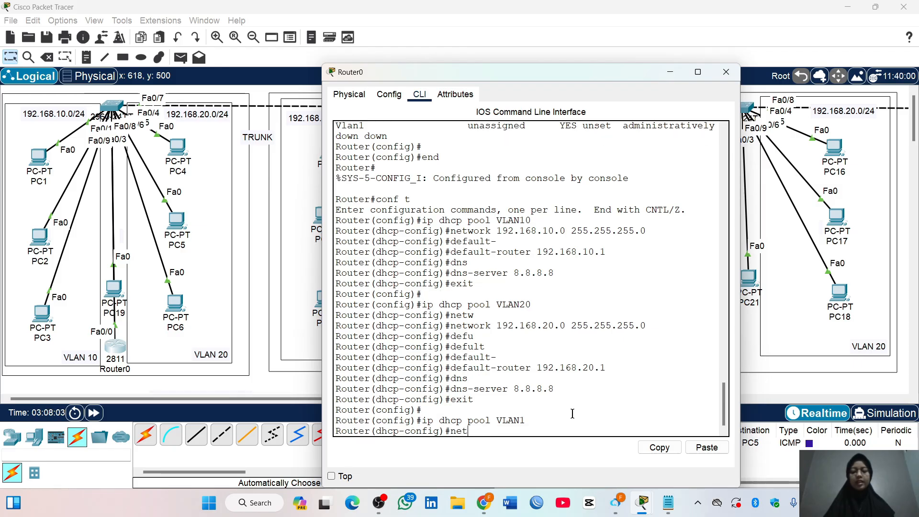
type("w")
key("Tab")
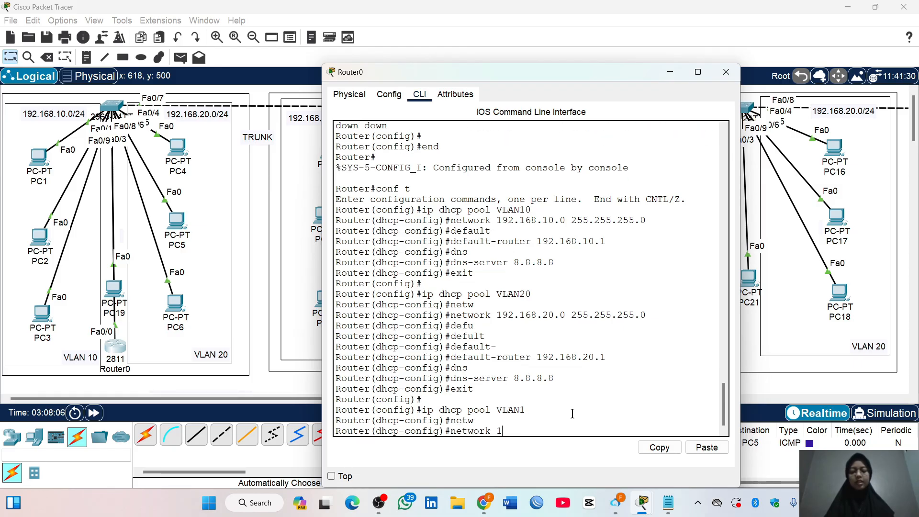
type("192.168.1.0 2")
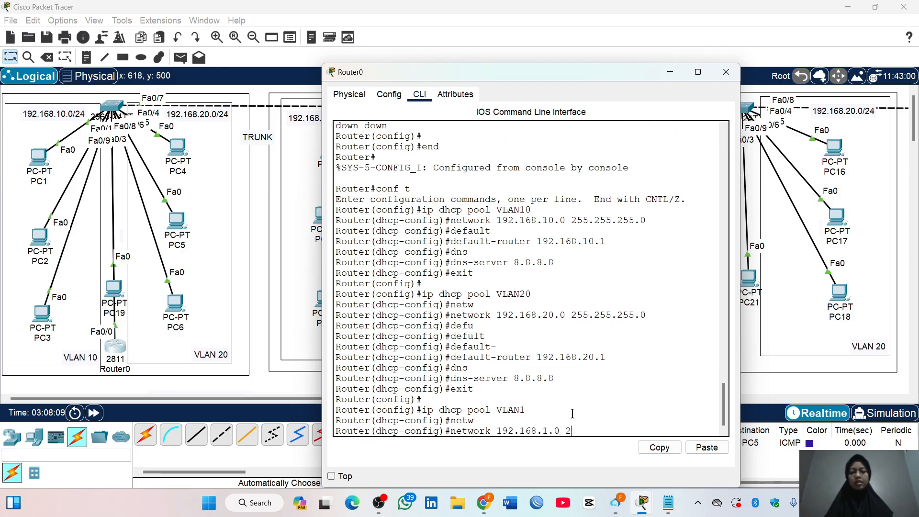
type("55.255.255.0")
key("Return")
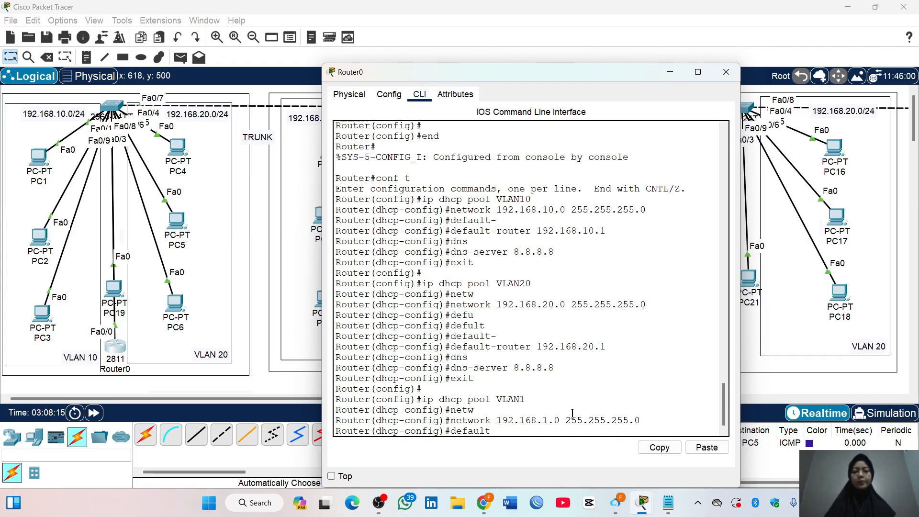
Set the VLAN1 DHCP pool's default router to 192.168.1.1 and specify its DNS server
type("default")
key("Tab")
type("192.168.1")
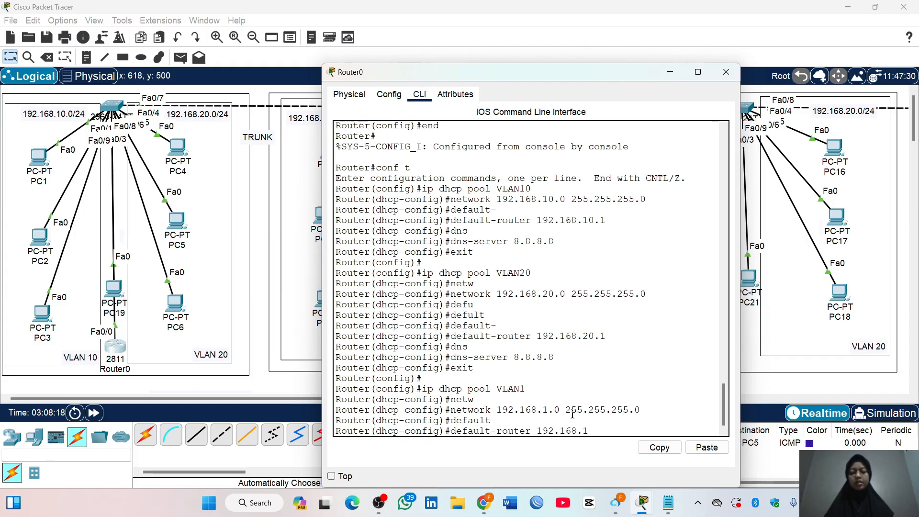
type(".1")
key("Return")
type("dns")
key("Tab")
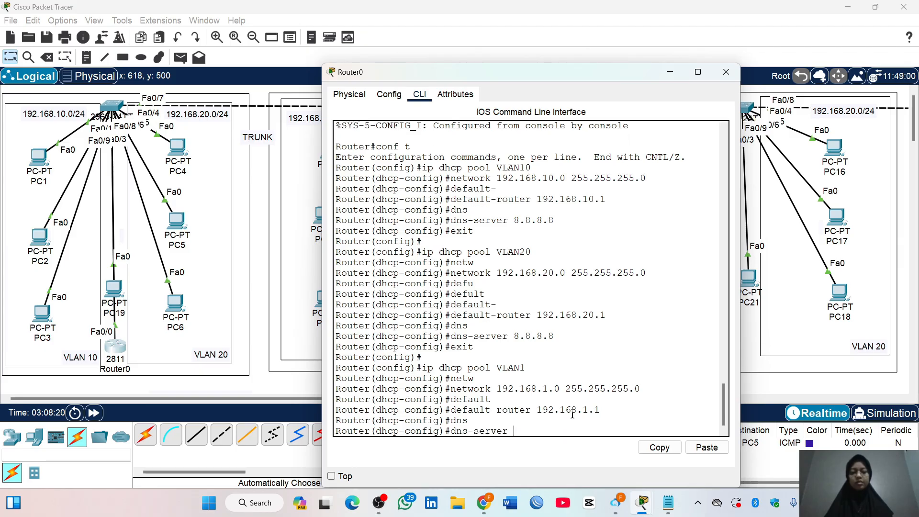
type("8.8.8.8")
key("Return")
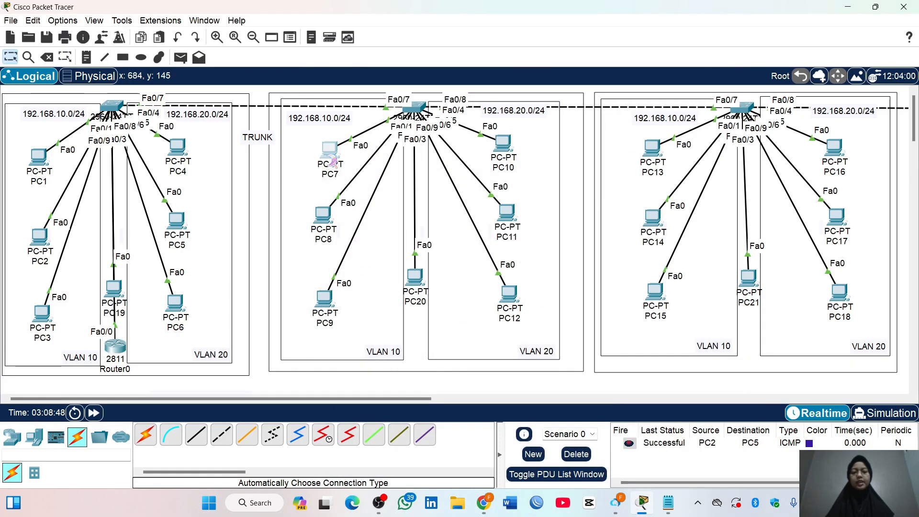
Switch PC7's IPv4 configuration from static to DHCP and close its window
left_click(330, 152)
left_click(358, 157)
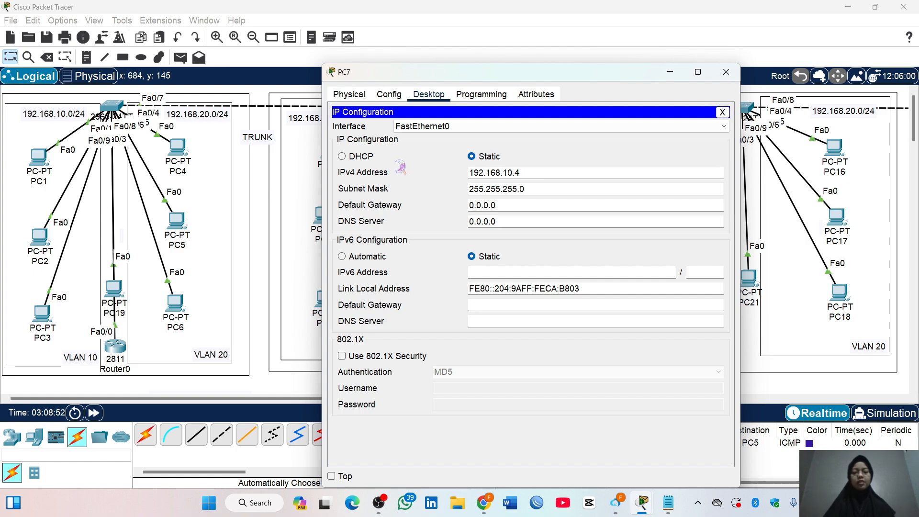
left_click(360, 158)
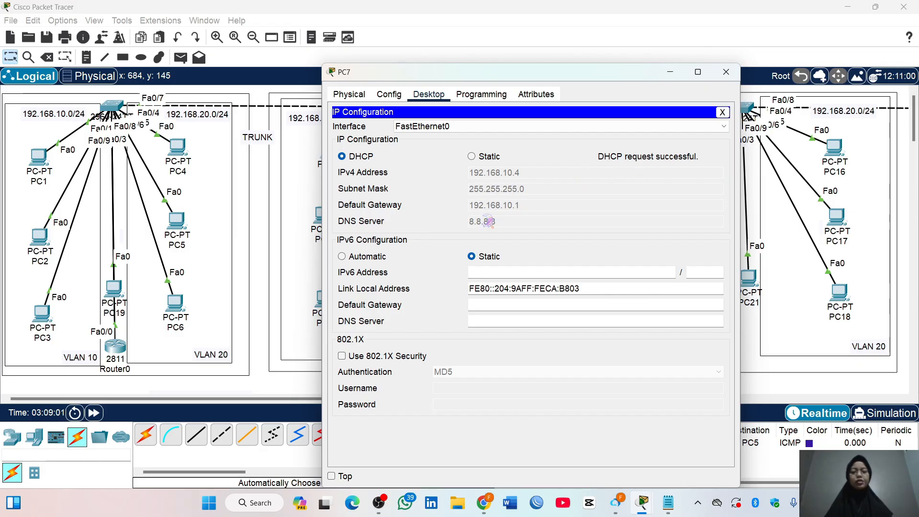
left_click(727, 72)
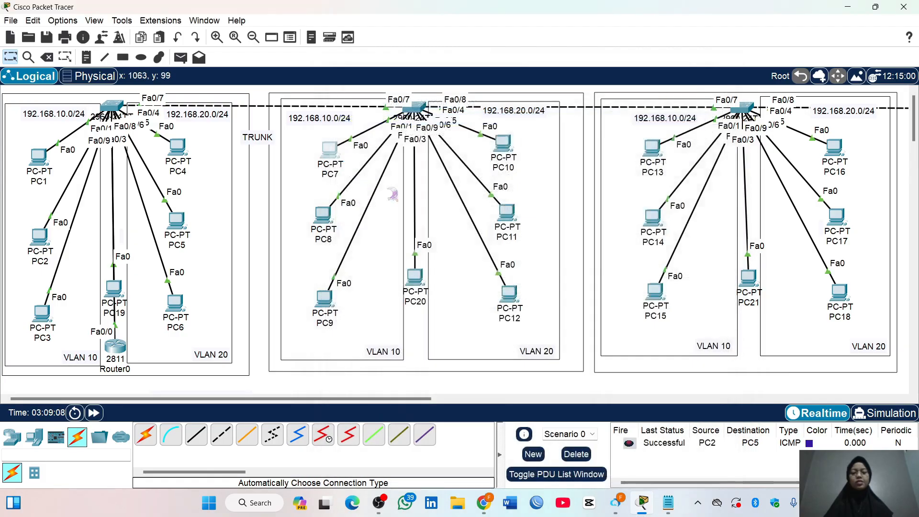
Switch PC8's IPv4 configuration from static to DHCP and close its window
left_click(324, 221)
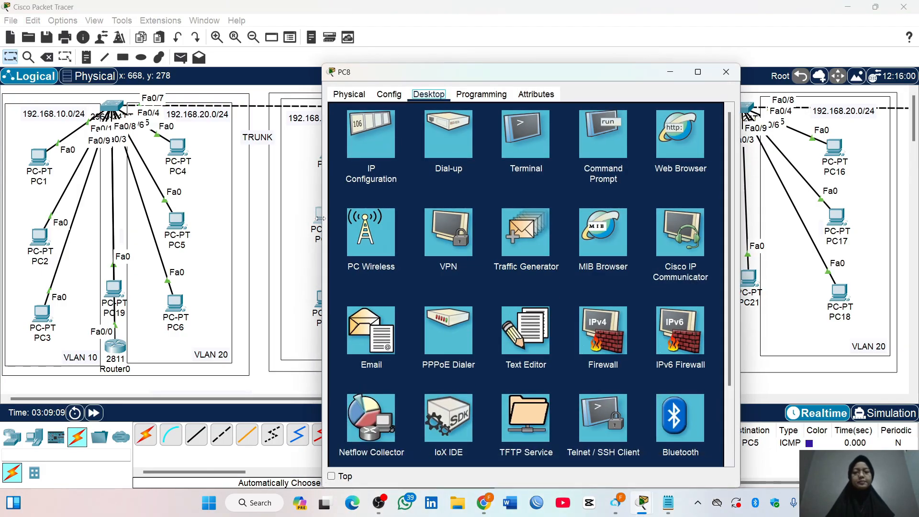
left_click(393, 153)
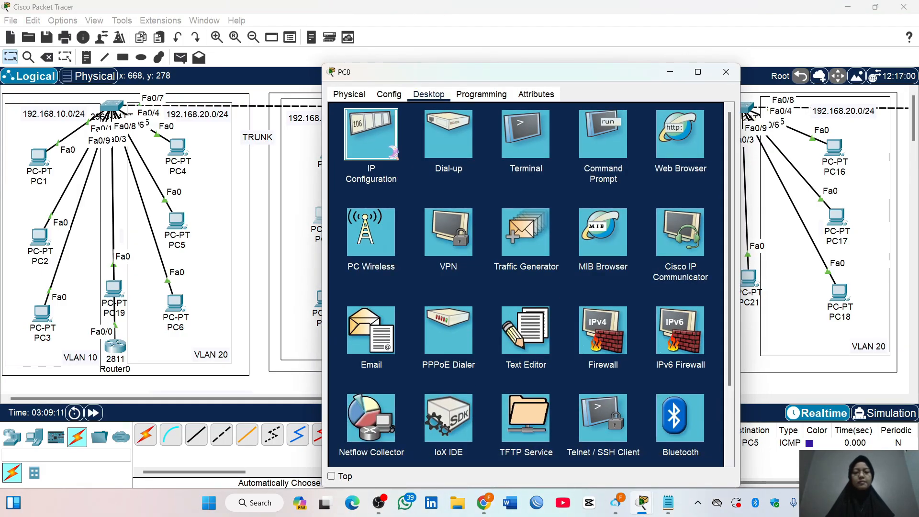
left_click(360, 157)
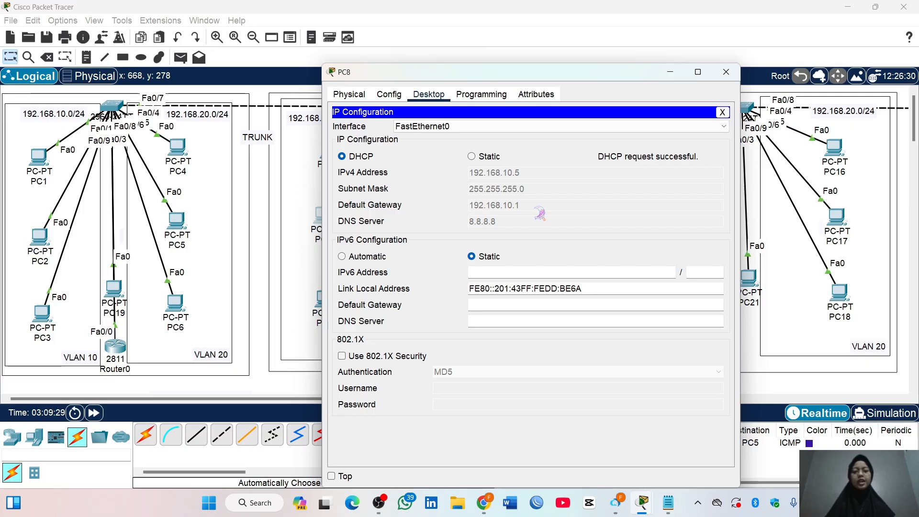
left_click(727, 72)
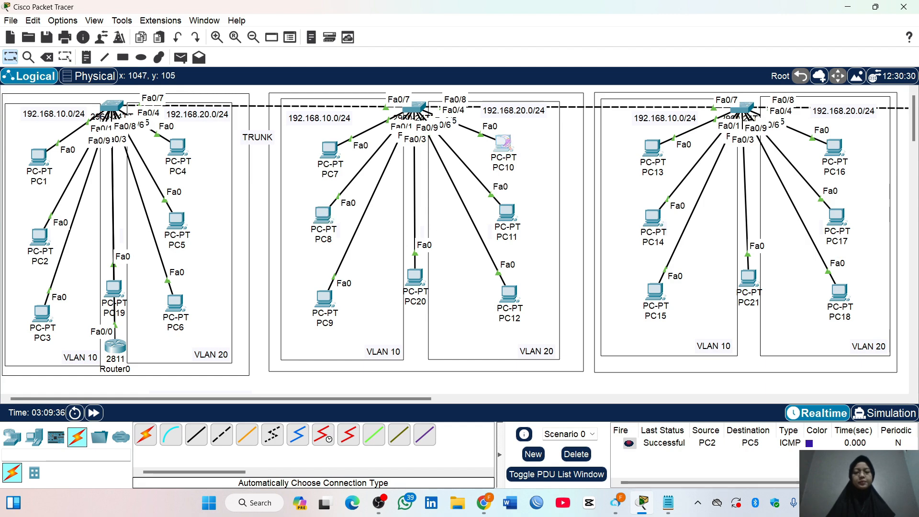
Switch PC10's IPv4 configuration from static to DHCP
left_click(503, 143)
left_click(391, 142)
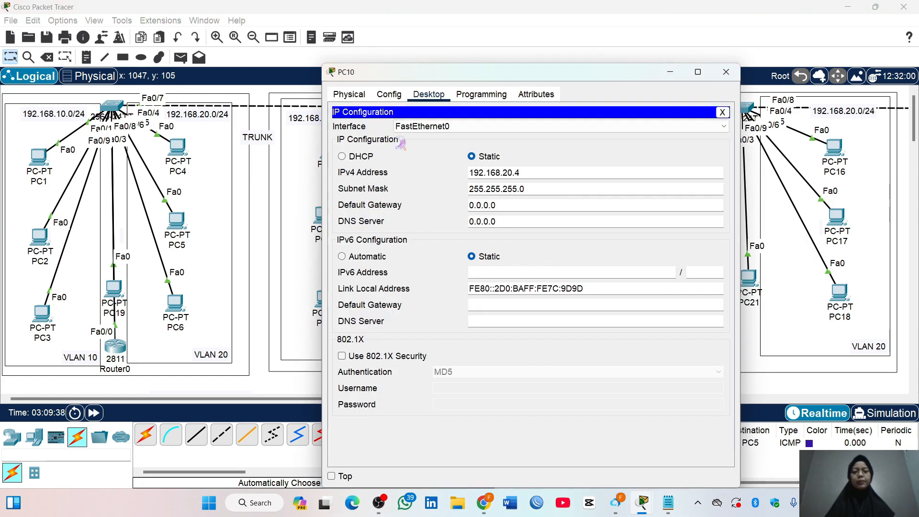
left_click(360, 158)
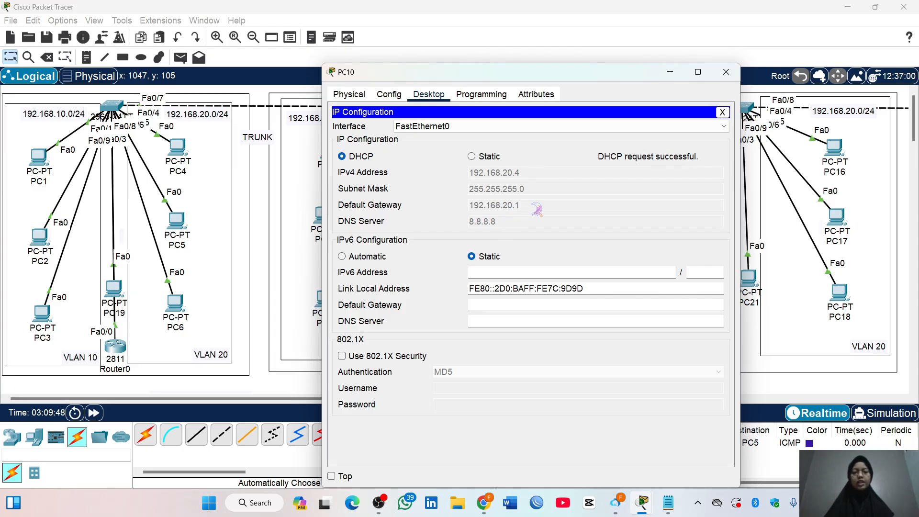
Close PC10's window and slightly reposition the third 2960 switch and Multilayer Switch0 in the topology
left_click(721, 71)
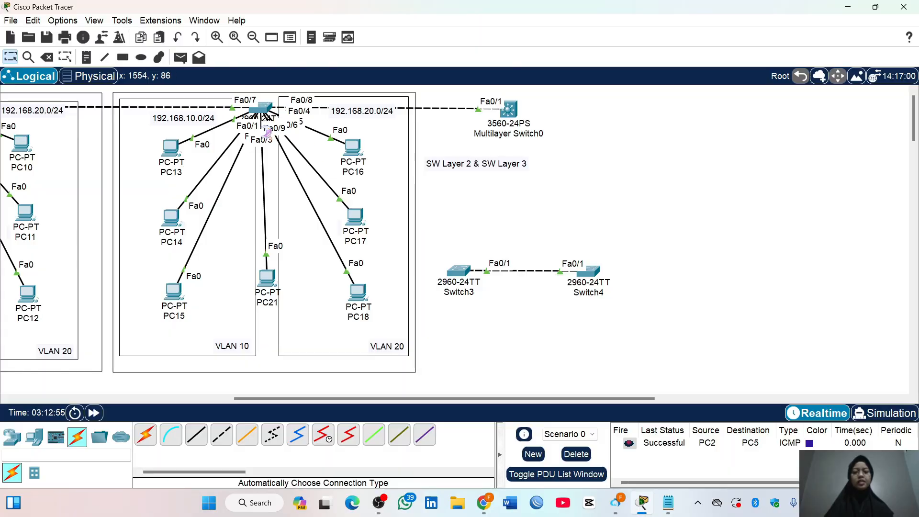
mouse_move(267, 110)
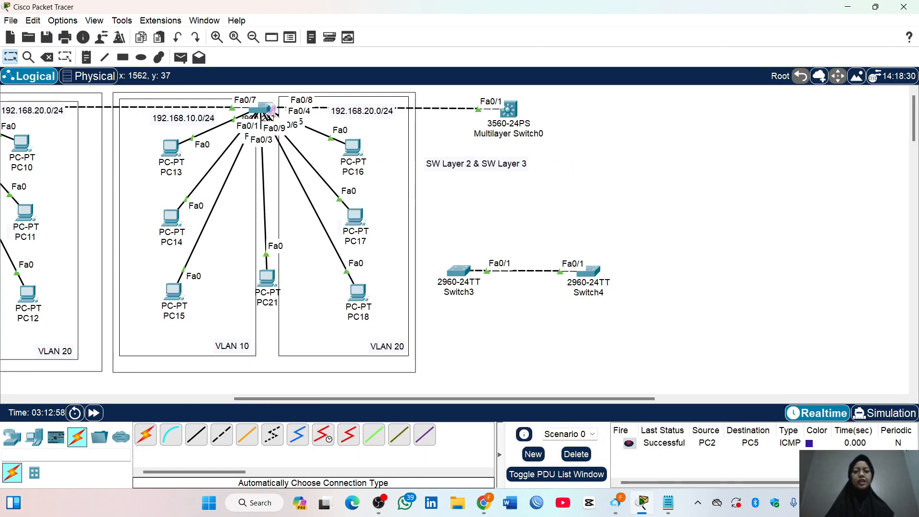
left_click_drag(262, 111, 261, 108)
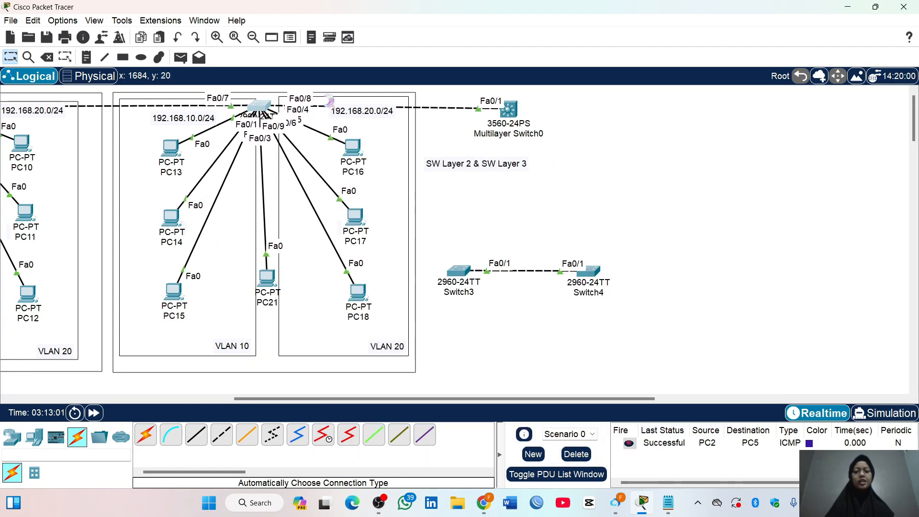
mouse_move(509, 110)
left_mouse_down()
mouse_move(526, 103)
mouse_move(524, 115)
left_mouse_up()
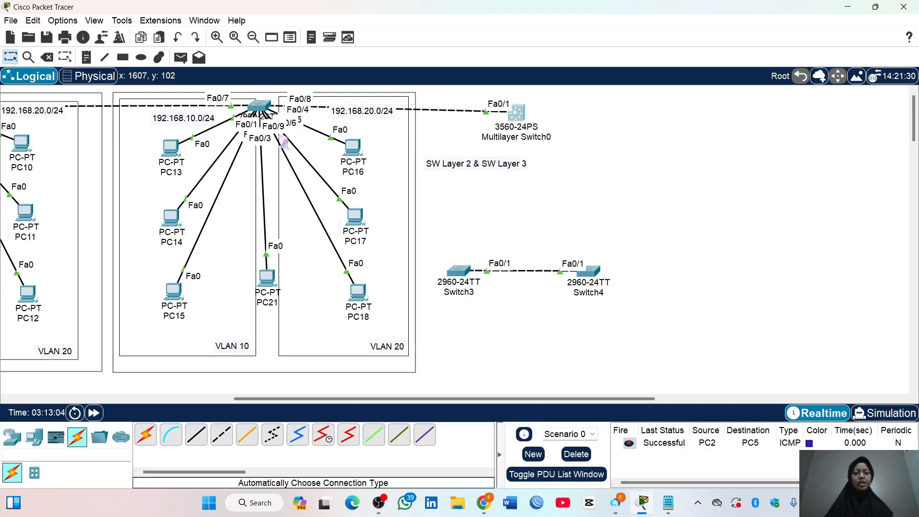
Add a text note "2960" at the third access switch and a note "3560" beside Multilayer Switch0
left_click(89, 59)
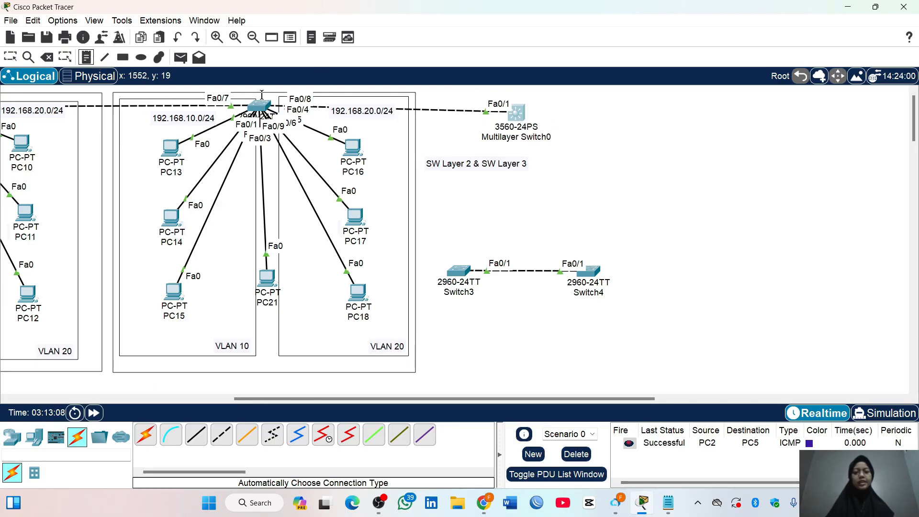
left_click(262, 94)
type("2960")
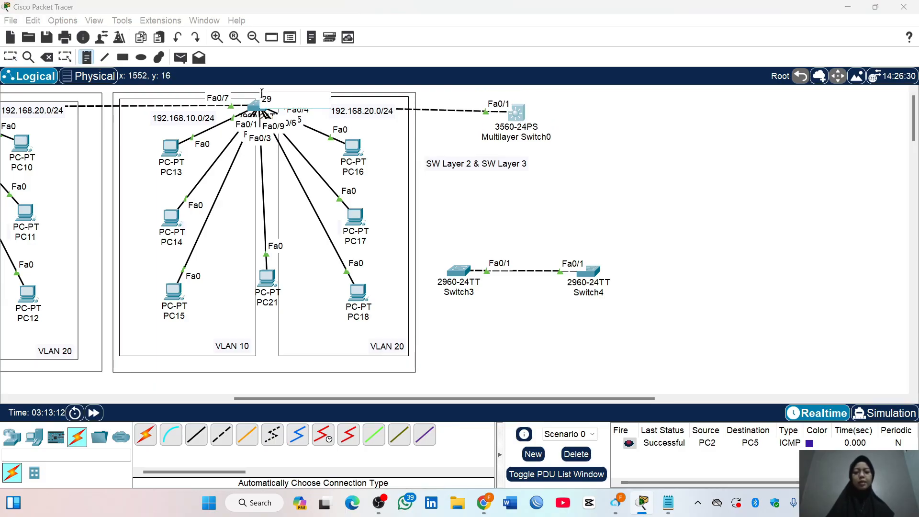
left_click(536, 109)
type("3560")
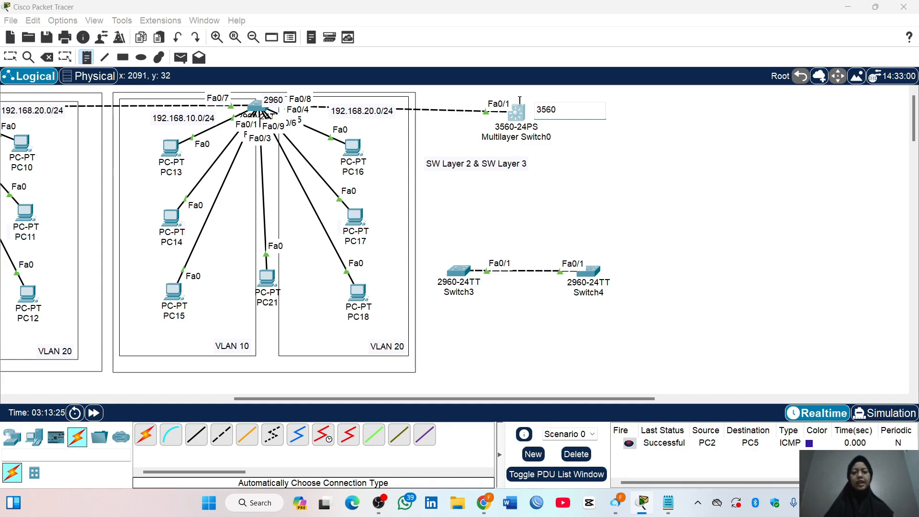
key("Escape")
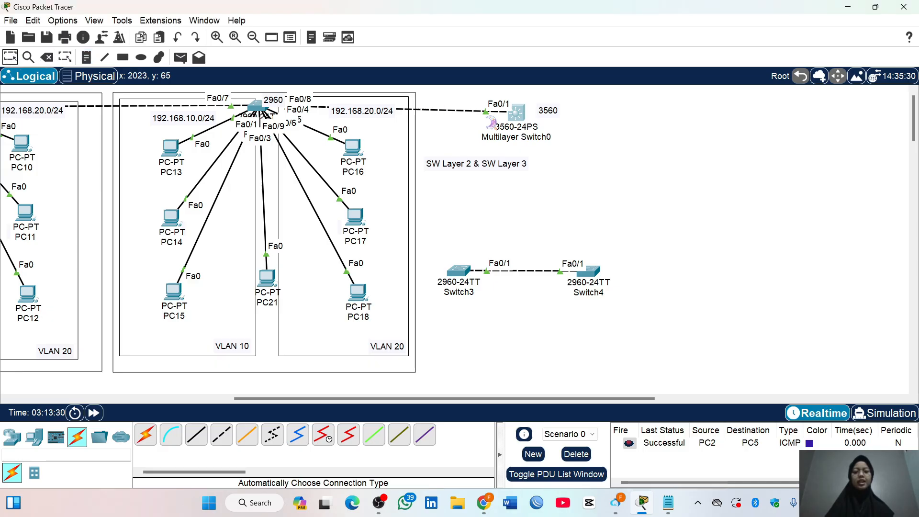
Move the "2960" note just above its switch and the "3560" note above the multilayer switch's link, and nudge PC13
left_click_drag(554, 118, 475, 145)
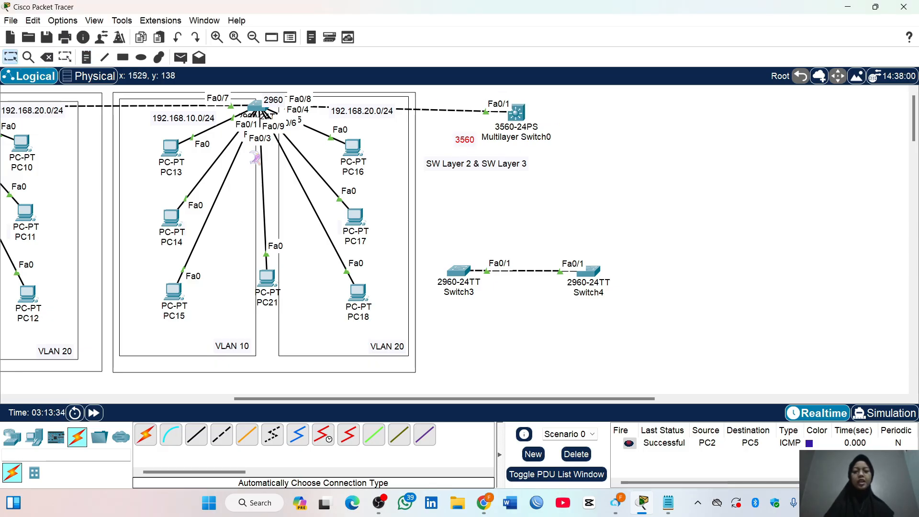
left_click_drag(273, 100, 267, 94)
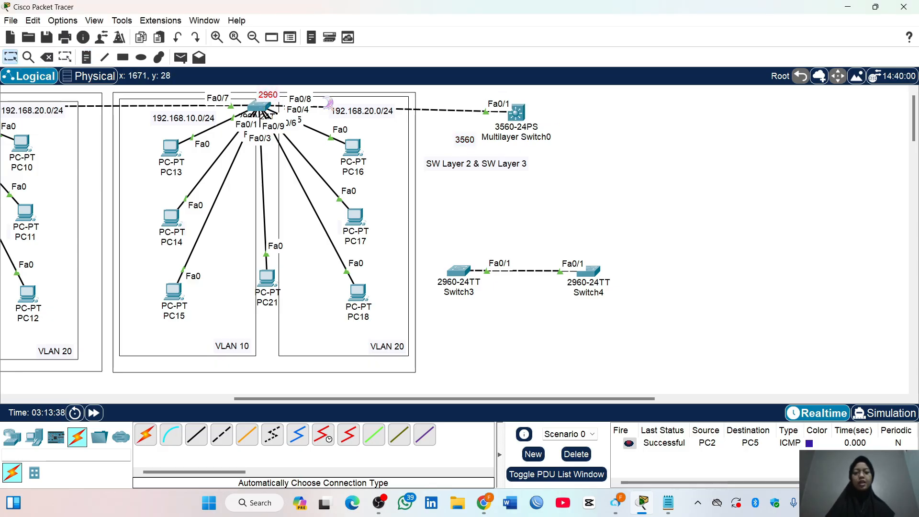
left_click_drag(463, 138, 466, 98)
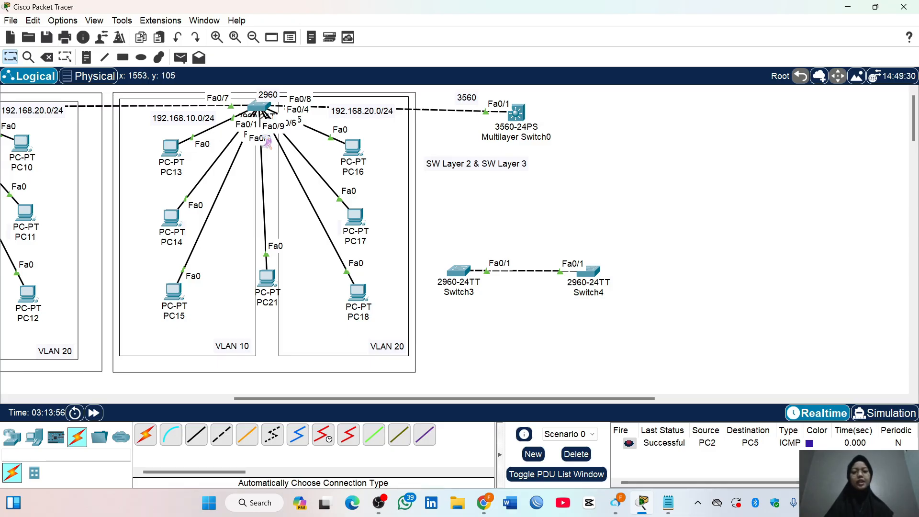
mouse_move(177, 159)
left_mouse_down()
mouse_move(153, 156)
mouse_move(169, 159)
left_mouse_up()
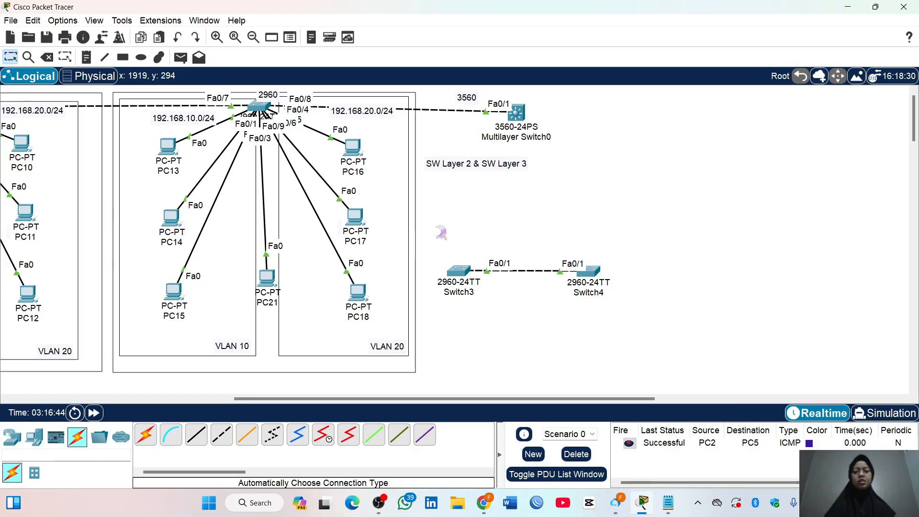
Delete the linked pair Switch3 and Switch4 from the topology
left_click_drag(427, 227, 577, 312)
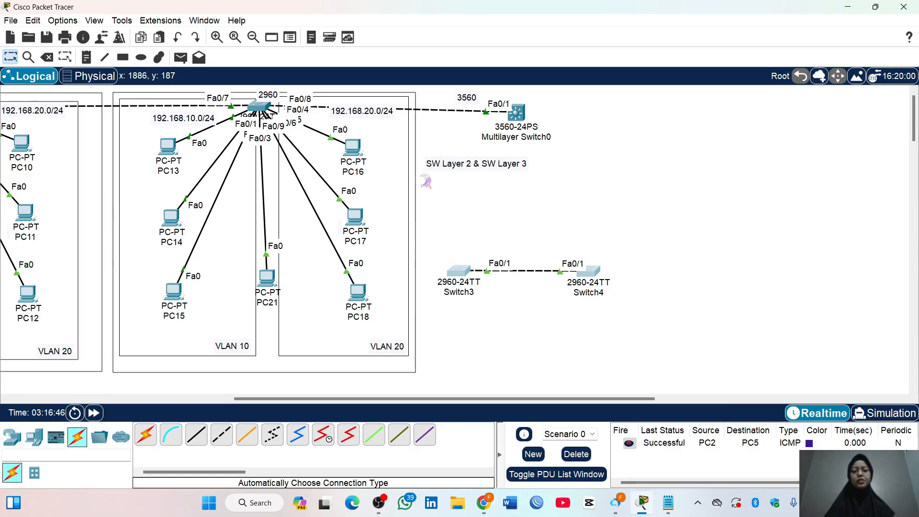
left_click(46, 58)
left_click(483, 263)
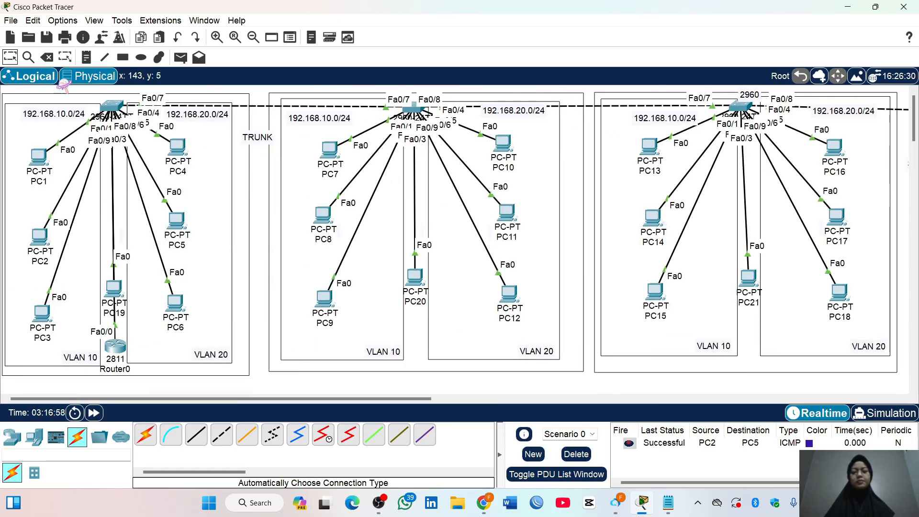
Delete Router0 from the first switch's network
left_click(48, 59)
left_click(115, 345)
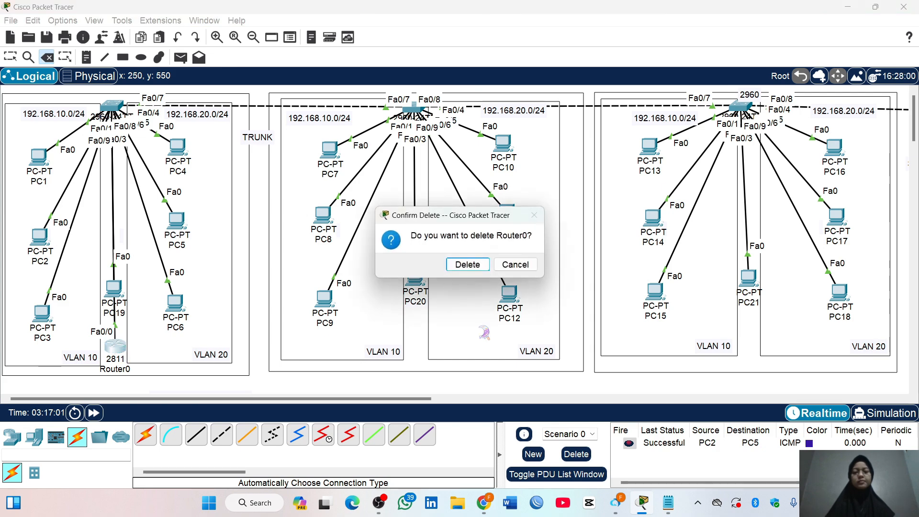
left_click(476, 271)
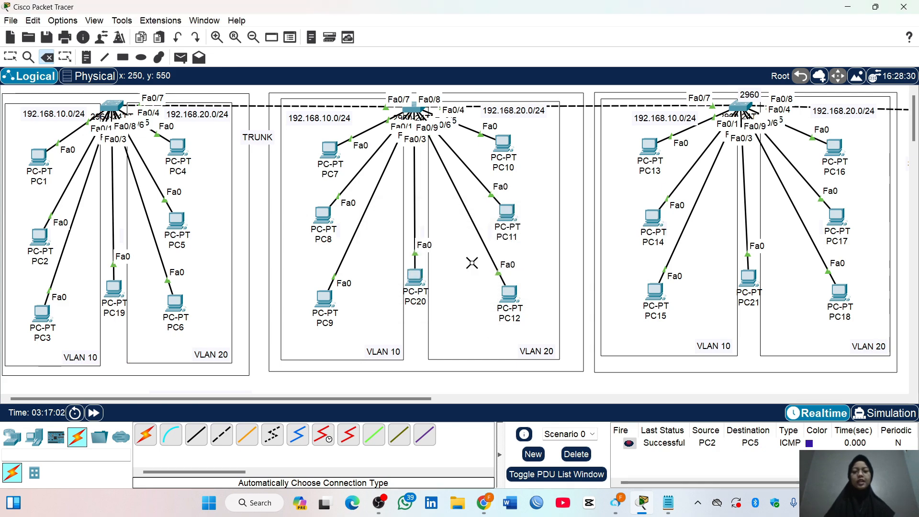
Move the VLAN subnet list note beneath Multilayer Switch0 and place the "SW Layer 2 & SW Layer 3" label directly above it
left_click(18, 61)
scroll(239, 239, "down", 5)
left_click_drag(243, 244, 749, 136)
scroll(750, 137, "up", 4)
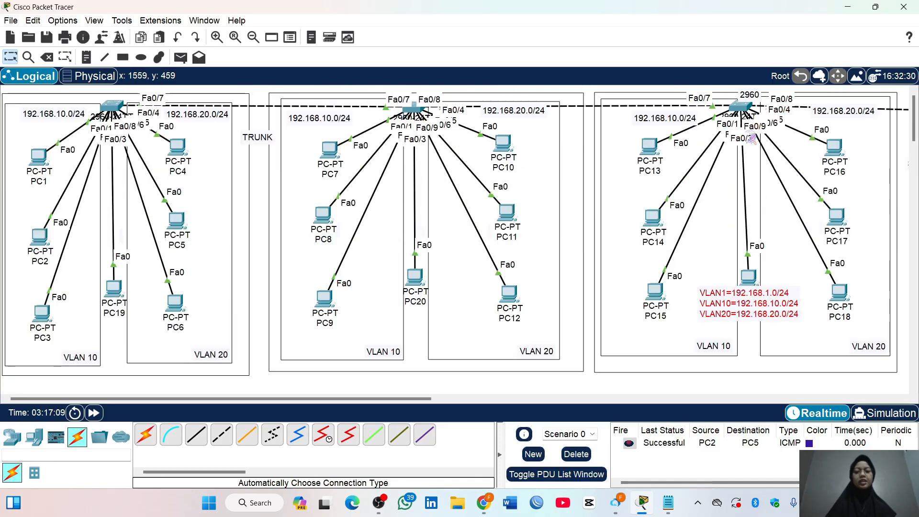
left_click_drag(758, 309, 881, 257)
scroll(879, 258, "right", 15)
scroll(871, 258, "left", 13)
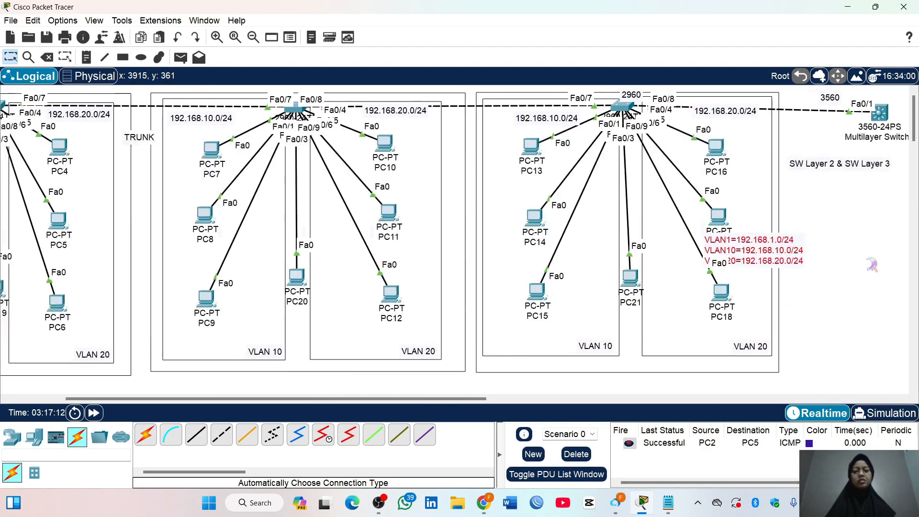
scroll(869, 260, "right", 3)
left_click_drag(582, 258, 641, 231)
left_click_drag(639, 164, 639, 190)
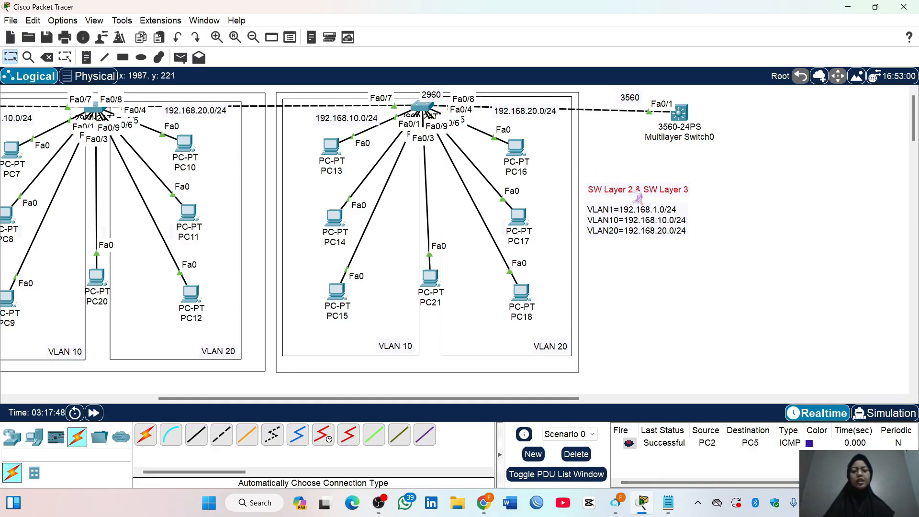
Add two PCs below Multilayer Switch0, one on each side of it
left_click(34, 437)
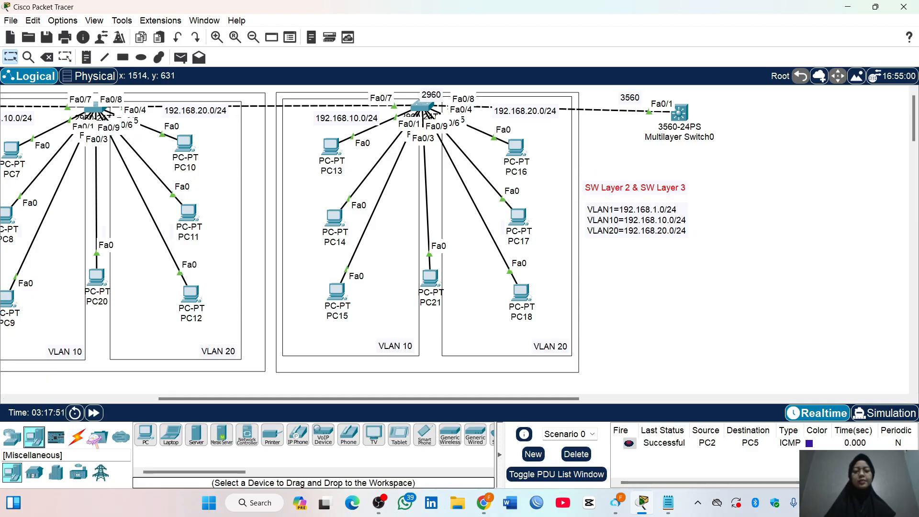
left_click(146, 436)
left_click(626, 144)
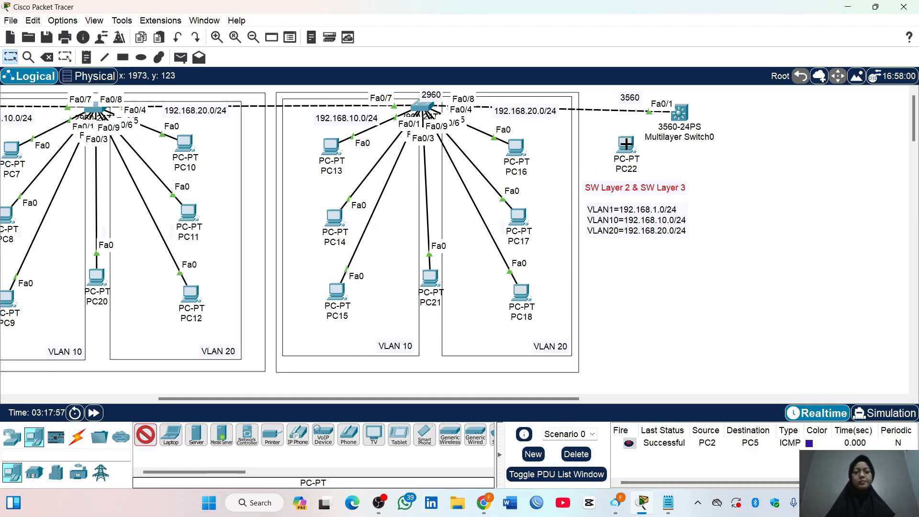
left_click(740, 144)
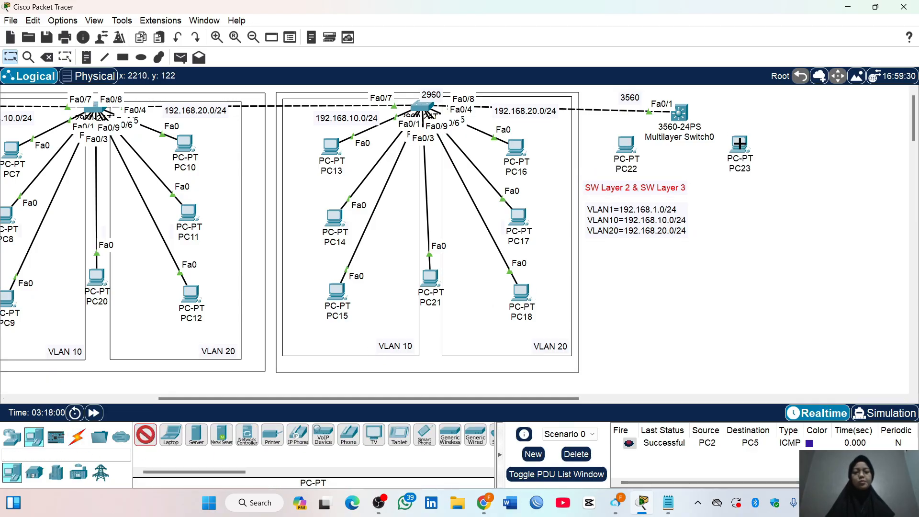
left_click(145, 436)
Connect both new PCs, PC22 and PC23, to Multilayer Switch0 using the automatic connection type
left_click(77, 437)
left_click(146, 435)
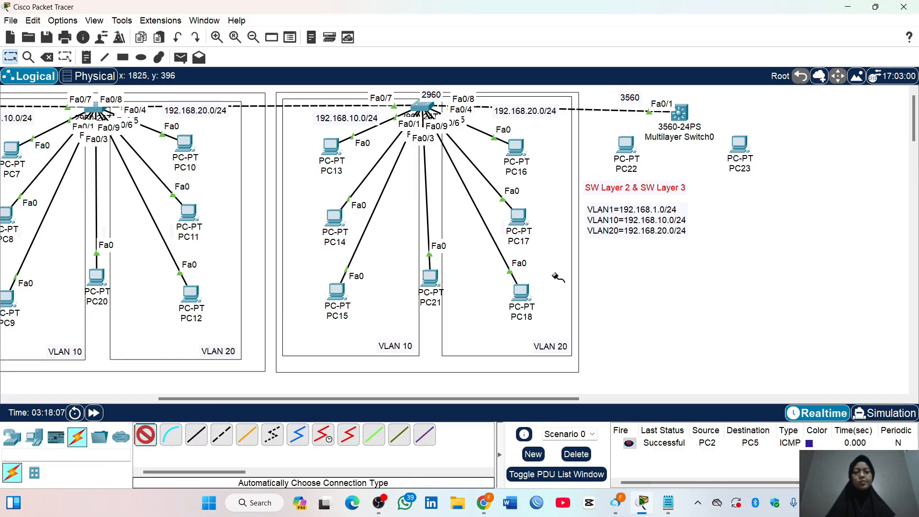
left_click(627, 145)
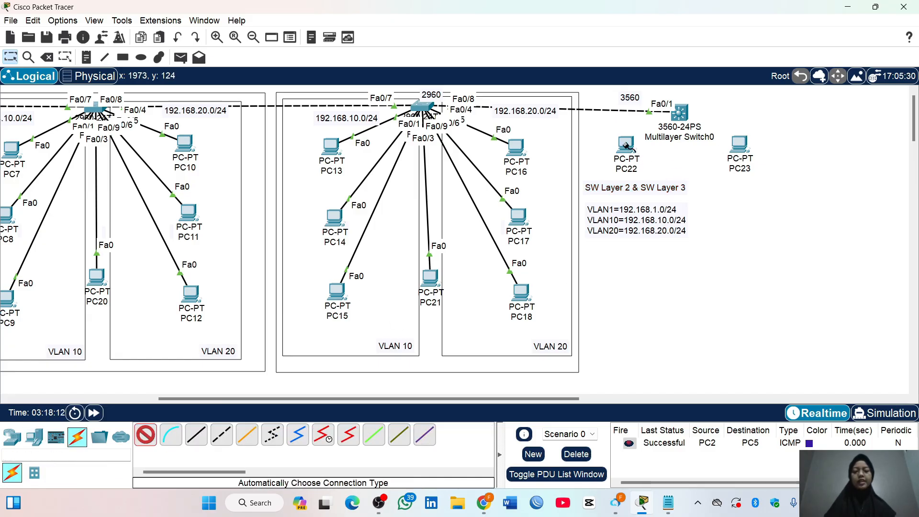
left_click(680, 113)
left_click(680, 113)
left_click(739, 143)
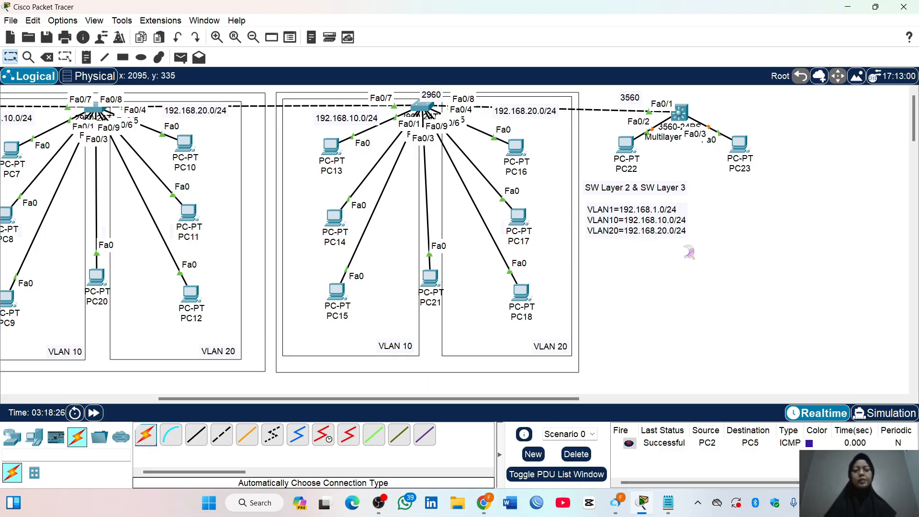
Give PC22 the static IPv4 address 192.168.10.55 with subnet mask 255.255.255.0 and close its window
left_click(626, 145)
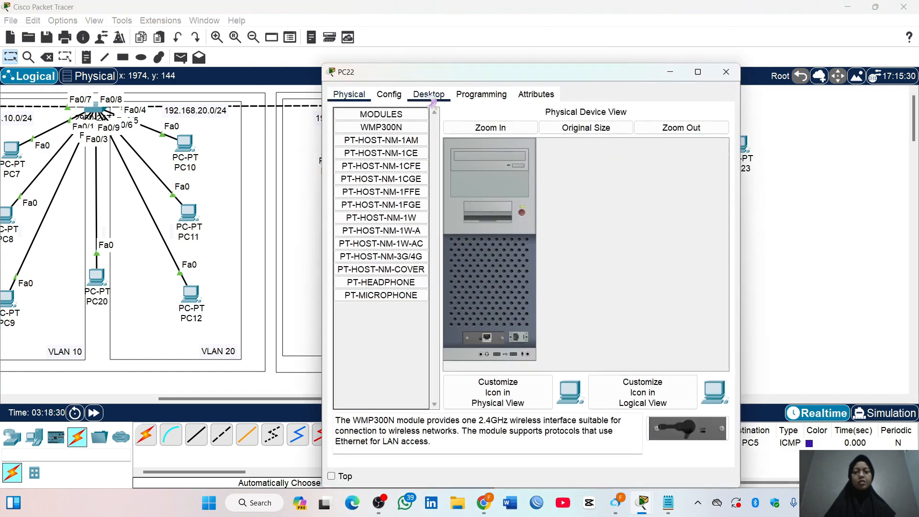
left_click(429, 94)
left_click(356, 132)
left_click(482, 171)
type("192.168.1")
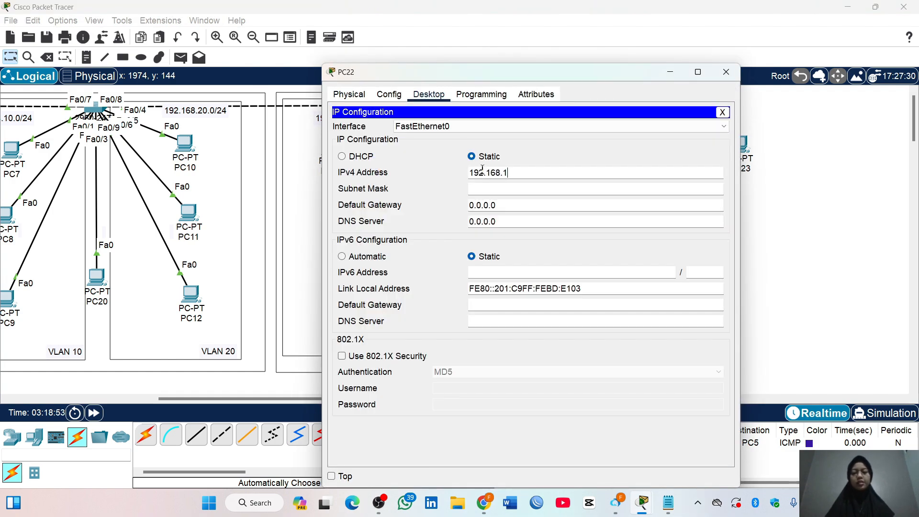
type("0.55")
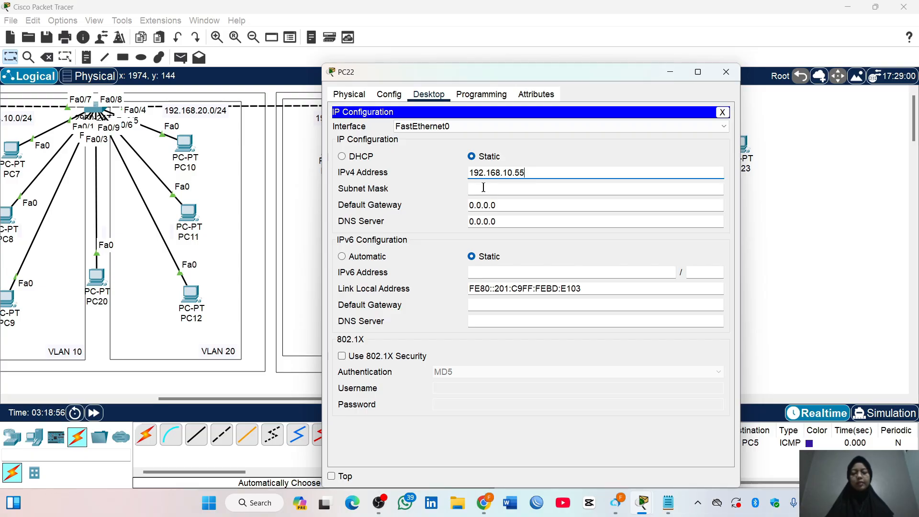
left_click(483, 188)
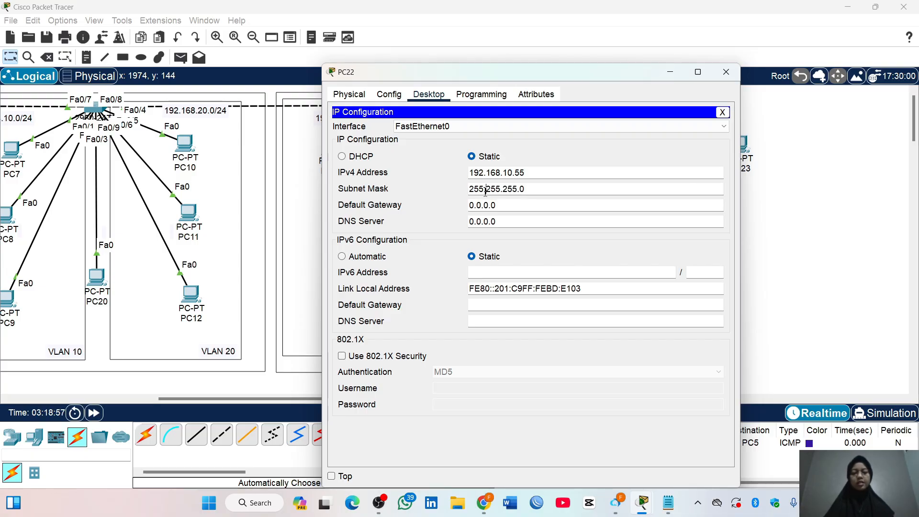
left_click(729, 72)
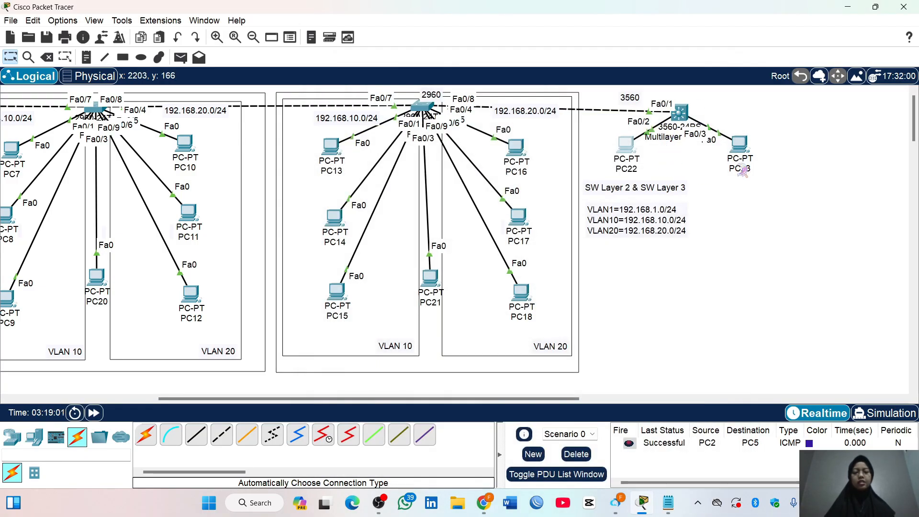
Give PC23 the static IPv4 address 192.168.20.55 with subnet mask 255.255.255.0
double_click(747, 146)
left_click(428, 94)
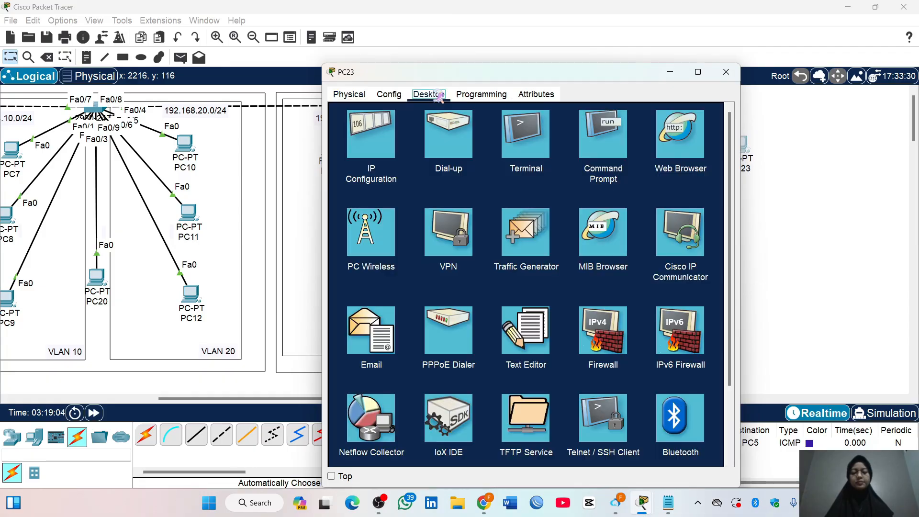
left_click(385, 142)
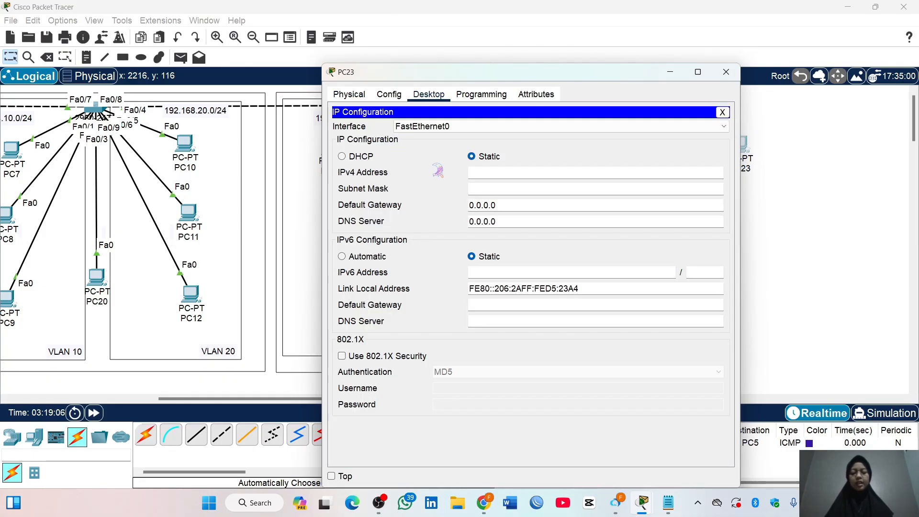
left_click(481, 170)
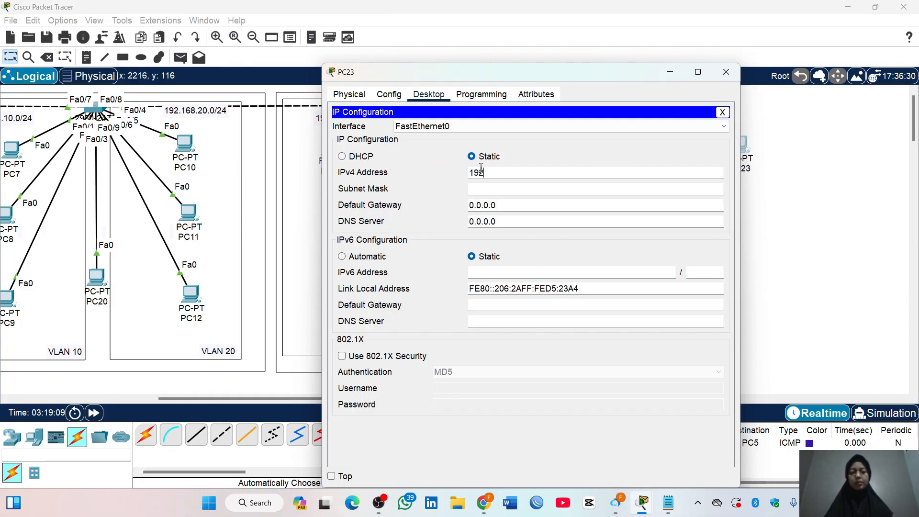
type("192.168.20.55")
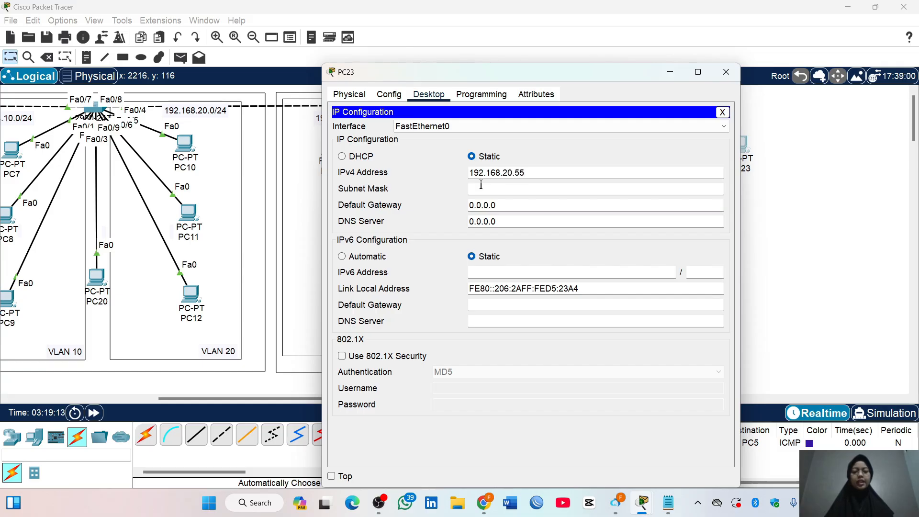
left_click(482, 189)
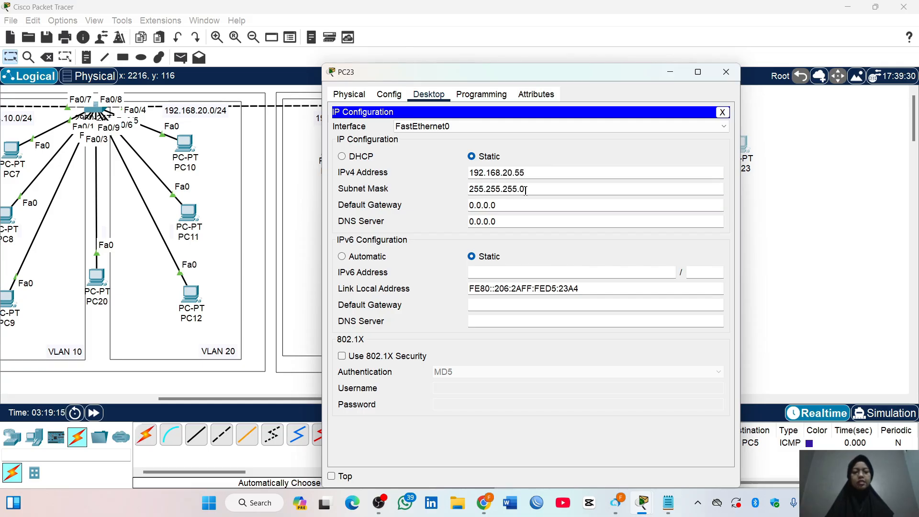
Close PC23's window and enter global configuration mode in Multilayer Switch0's command line
left_click(727, 71)
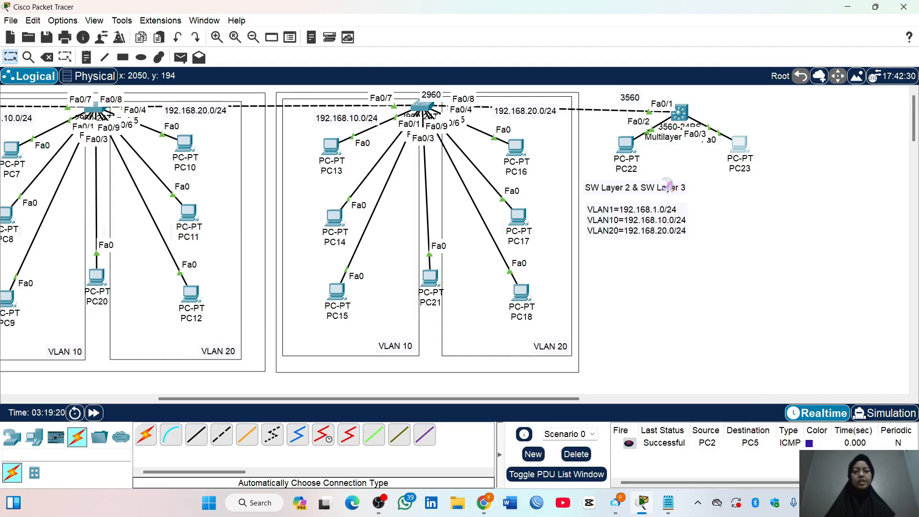
left_click(680, 113)
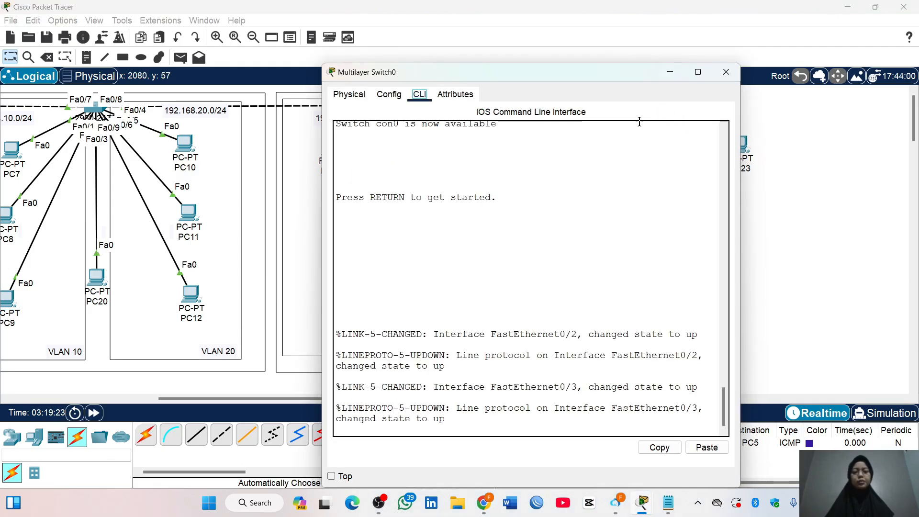
key("Return")
type("en")
key("Return")
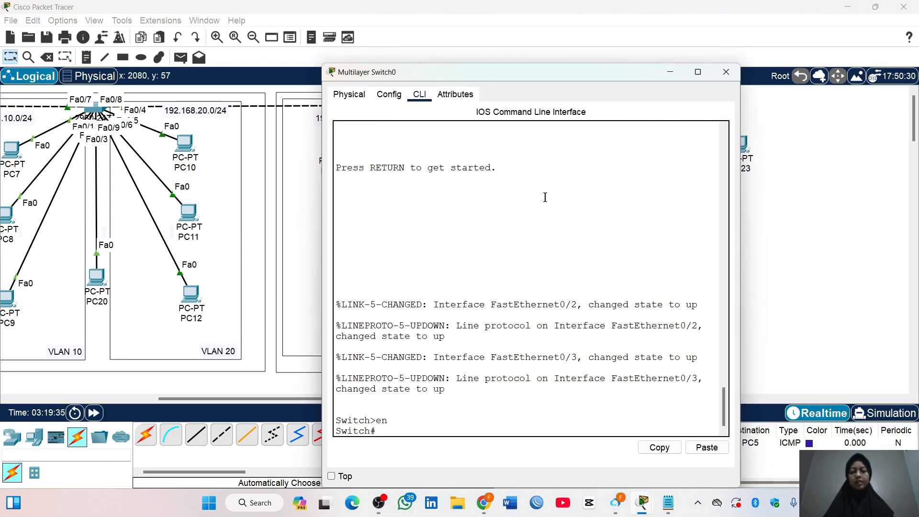
type("conf t")
key("Return")
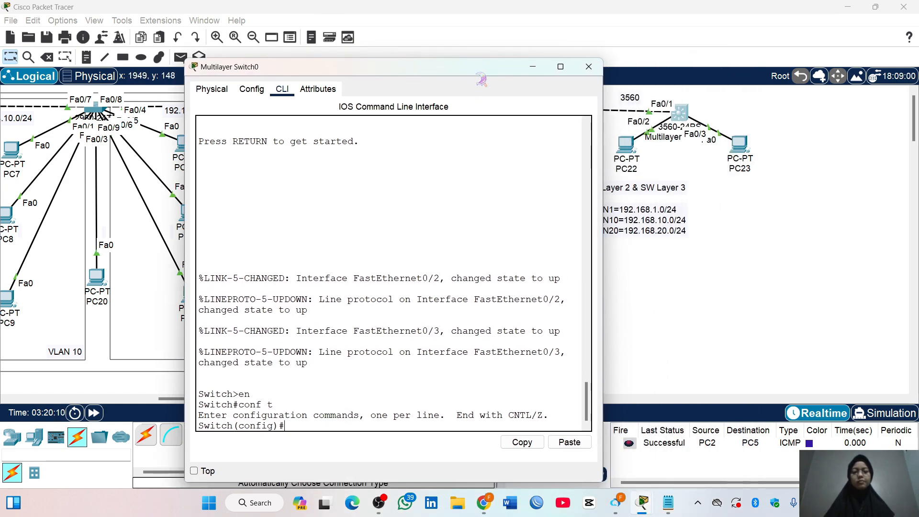
left_click_drag(480, 71, 492, 42)
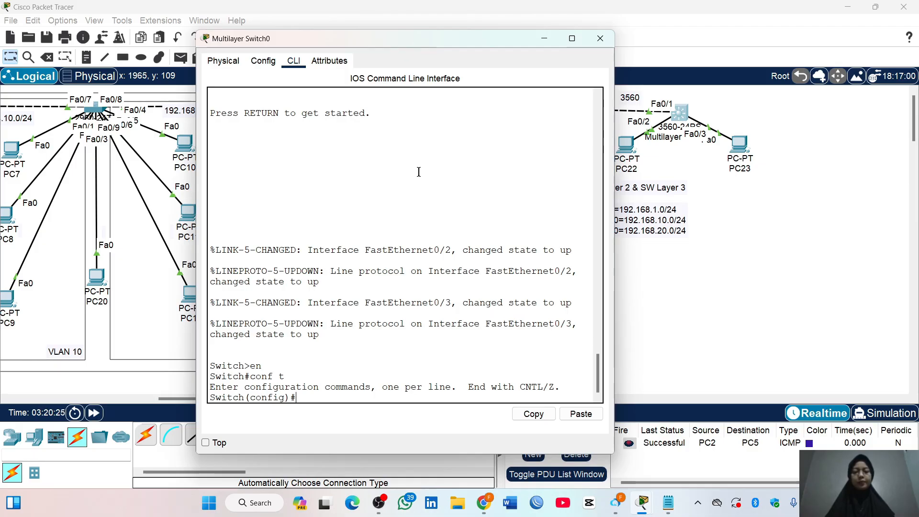
Create VLAN 10 on Multilayer Switch0, name it programing, and return to global configuration mode
type("VLAN10")
key("Return")
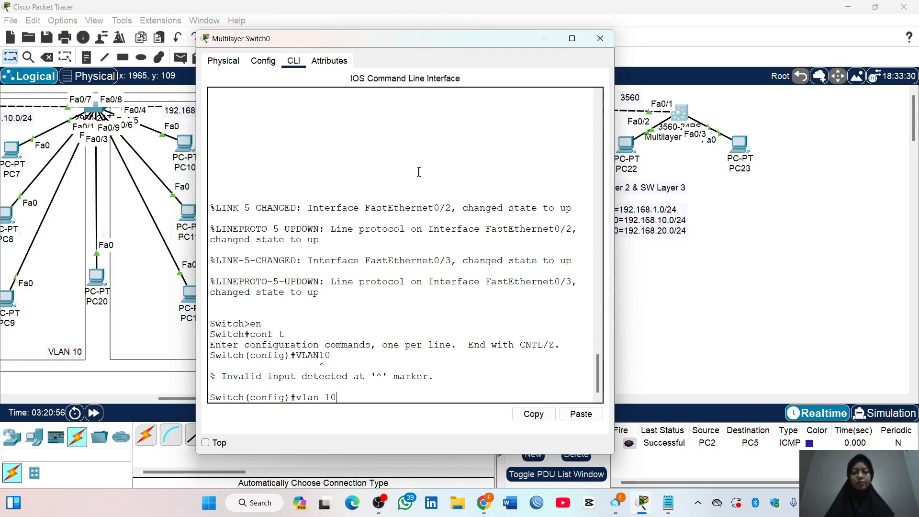
key("Return")
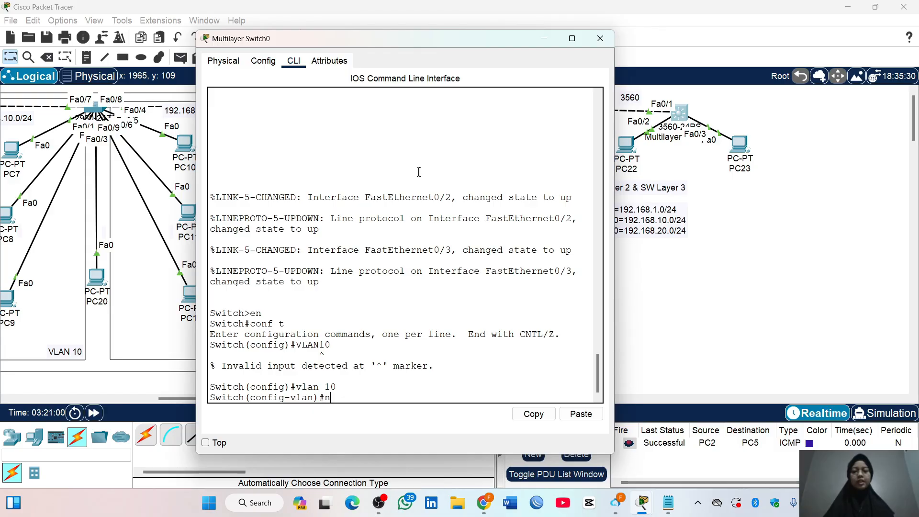
type("name programing")
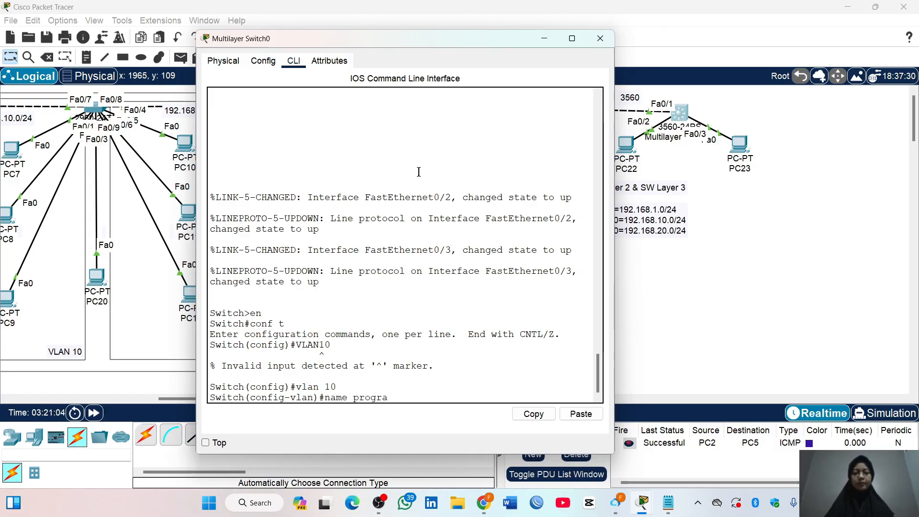
key("Return")
type("e")
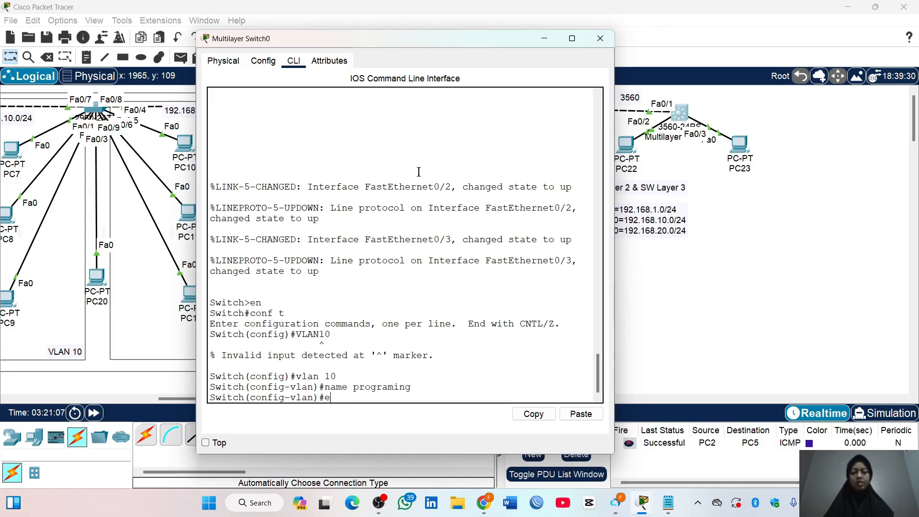
type("xit")
key("Return")
Create VLAN 20 with the name marketing and exit its VLAN configuration
type("vl")
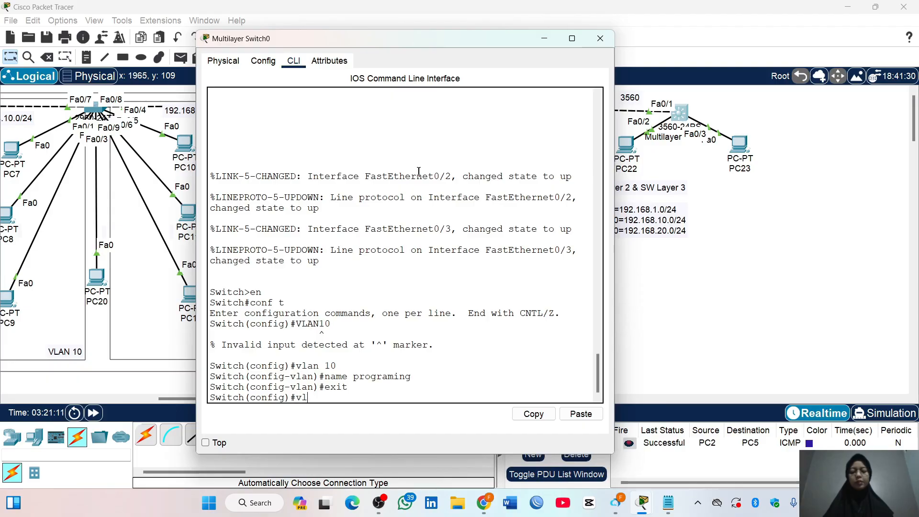
type("an 20")
key("Return")
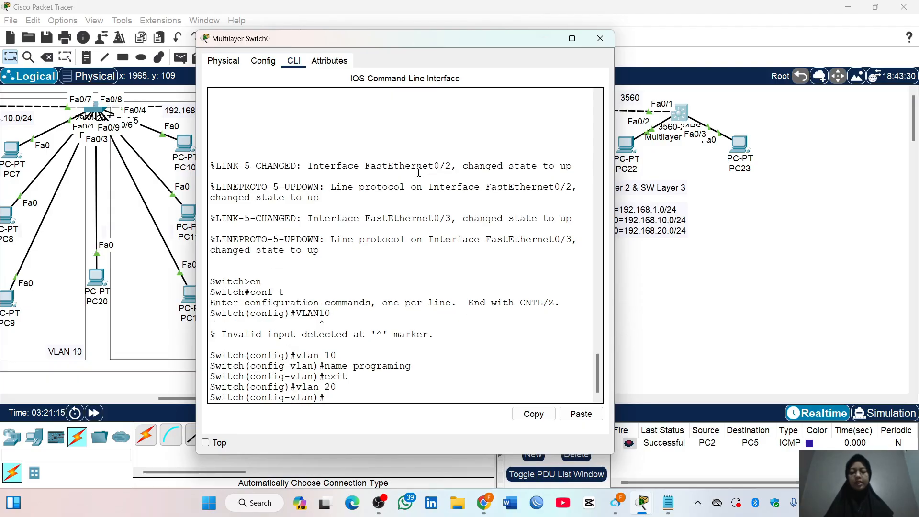
type("name market")
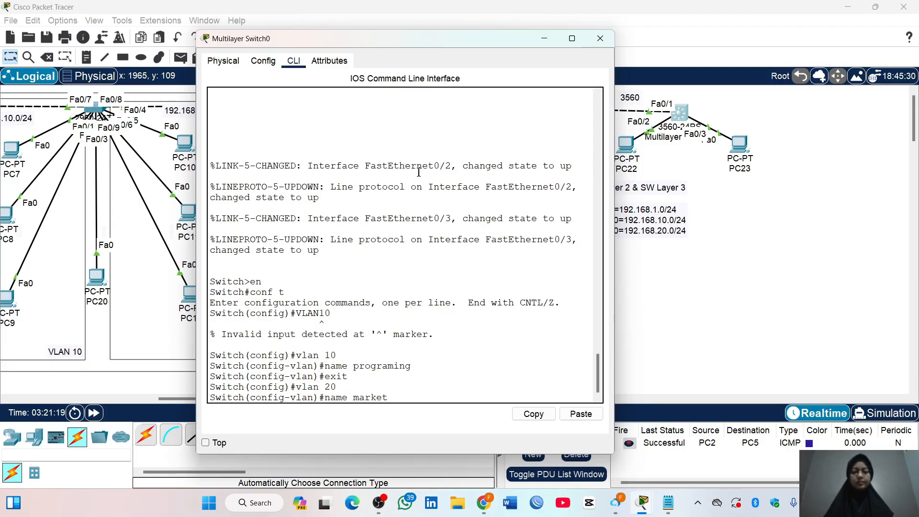
type("ing")
key("Return")
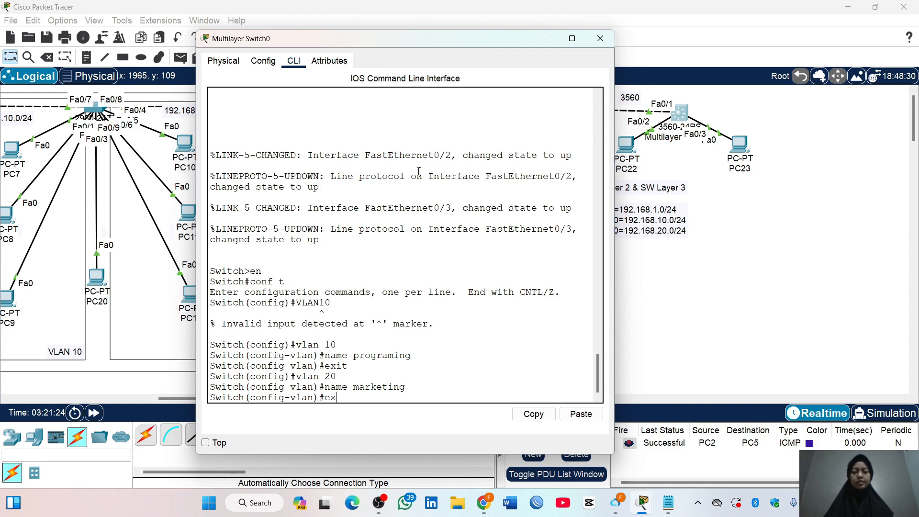
key("Return")
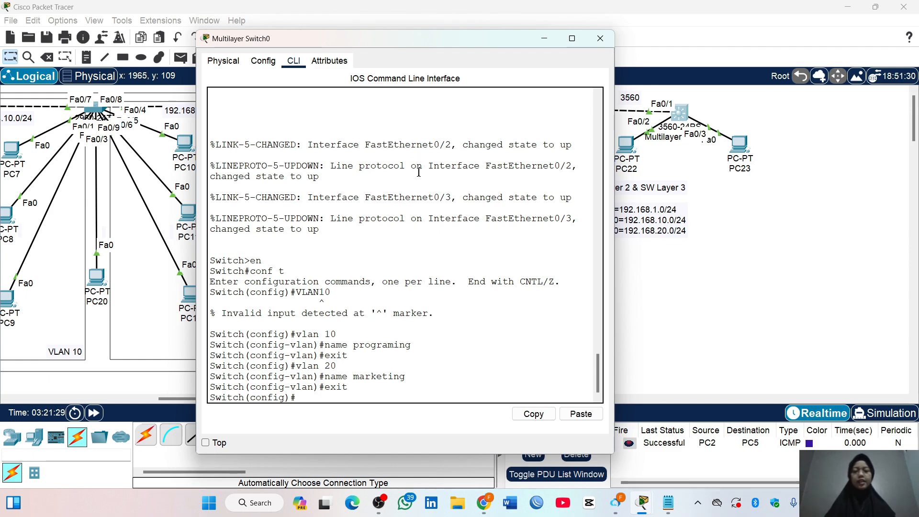
Configure interface fa0/2 as an access port in VLAN 10 and exit the interface configuration
type("int fa")
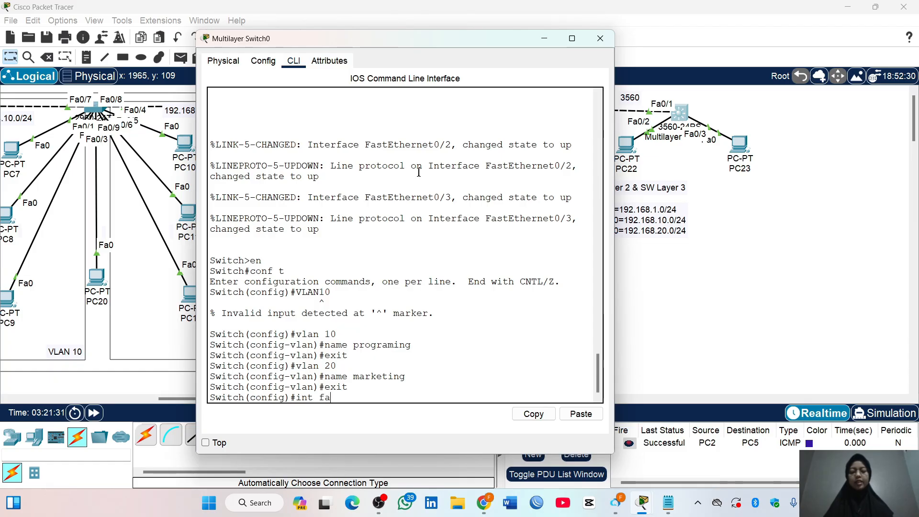
type("0/2")
key("Return")
type("swit")
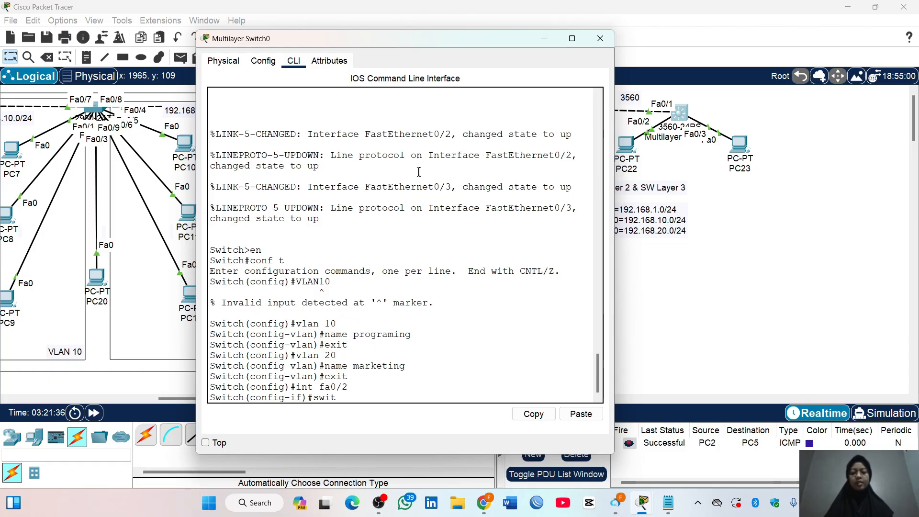
type("chport mode access")
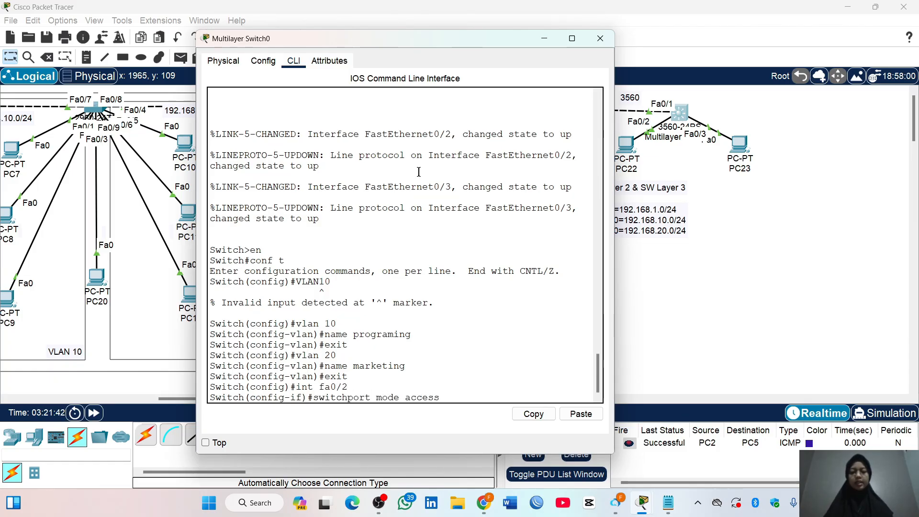
key("Return")
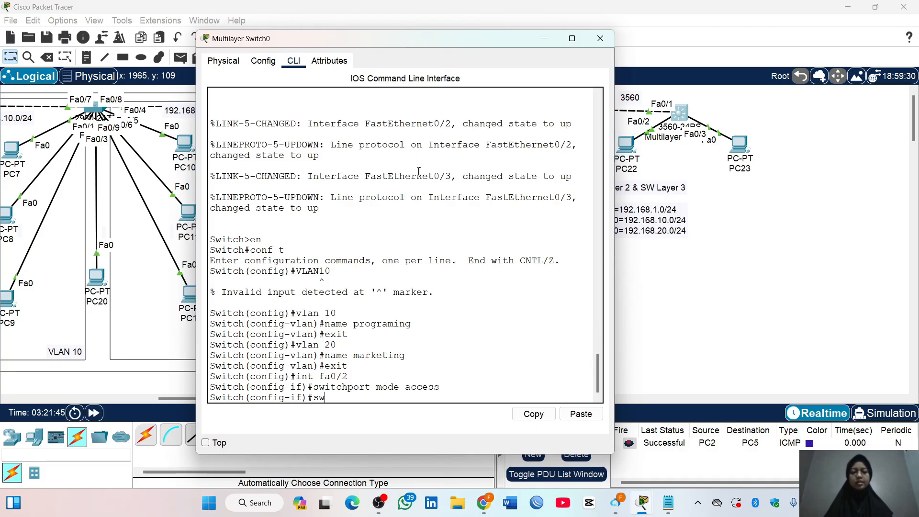
type("switchport access")
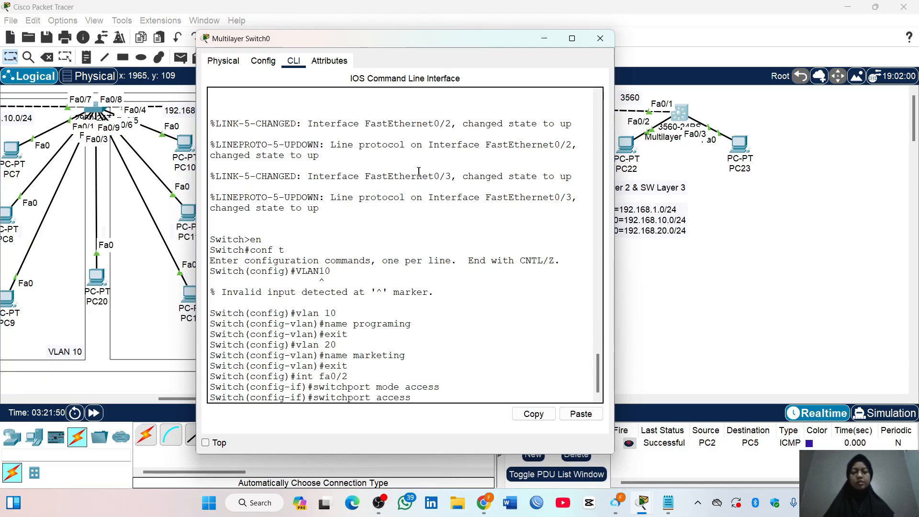
type(" vlan 10")
key("Return")
type("exit")
key("Return")
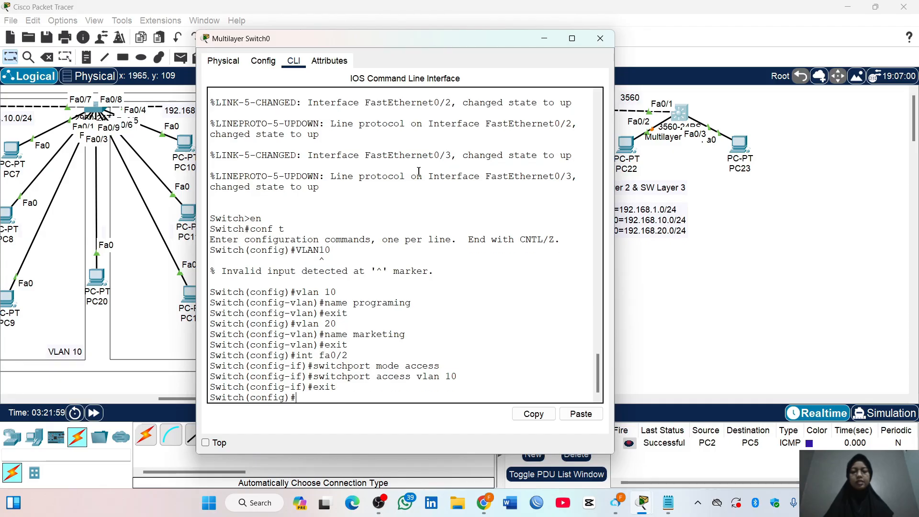
Configure interface fa0/3 as an access port in VLAN 20 and exit the interface configuration
type("int fa0/3")
key("Return")
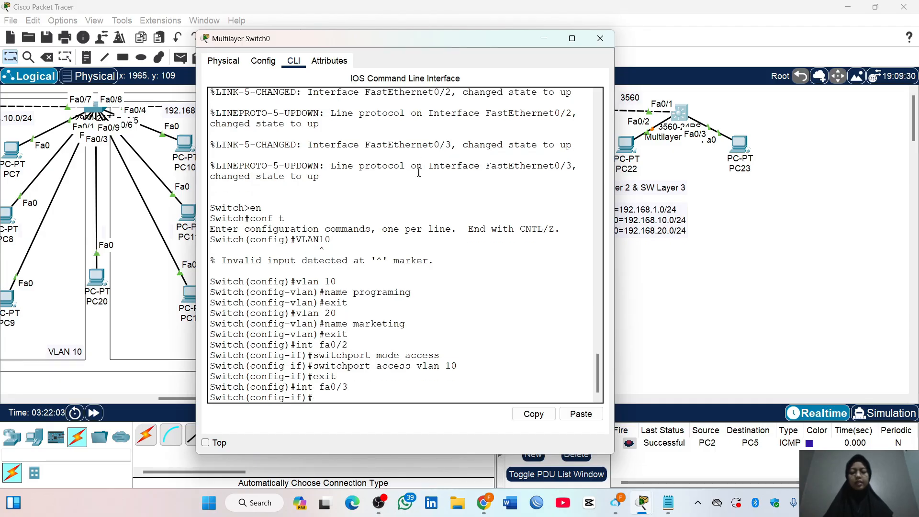
type("switch")
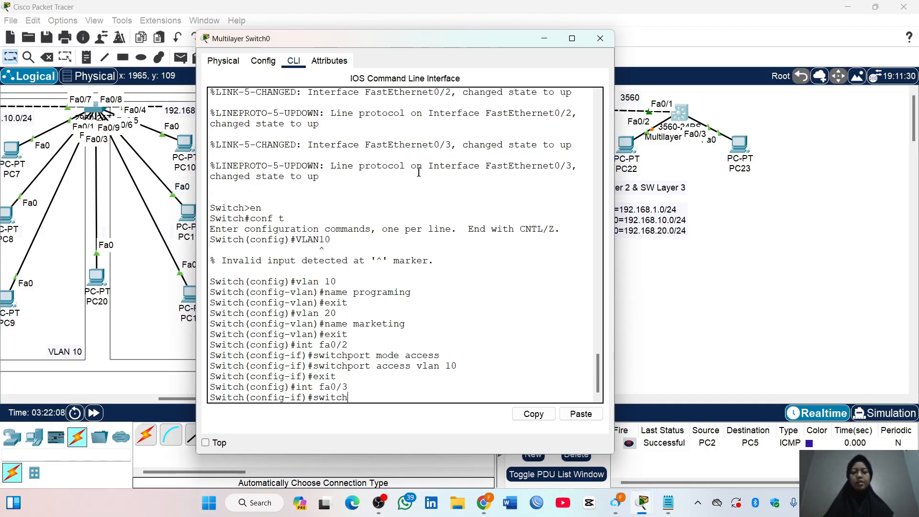
type("port mode access")
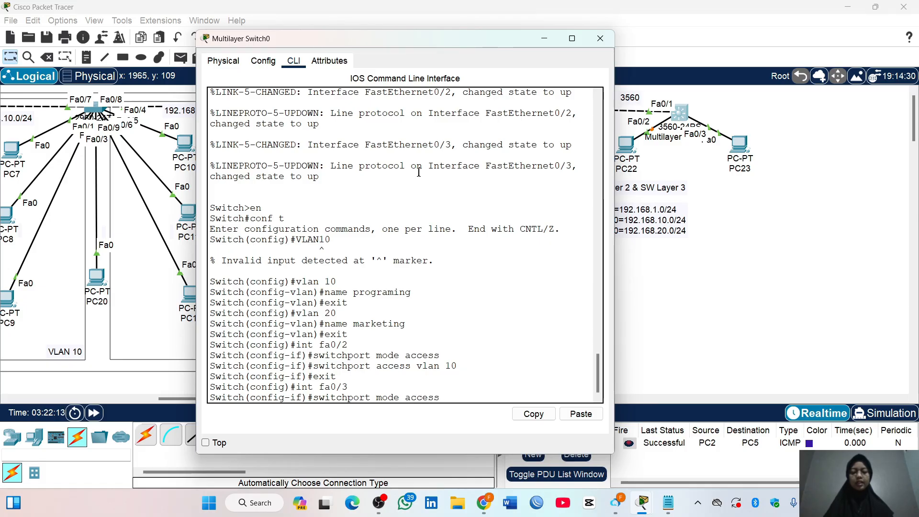
key("Return")
type("switchp")
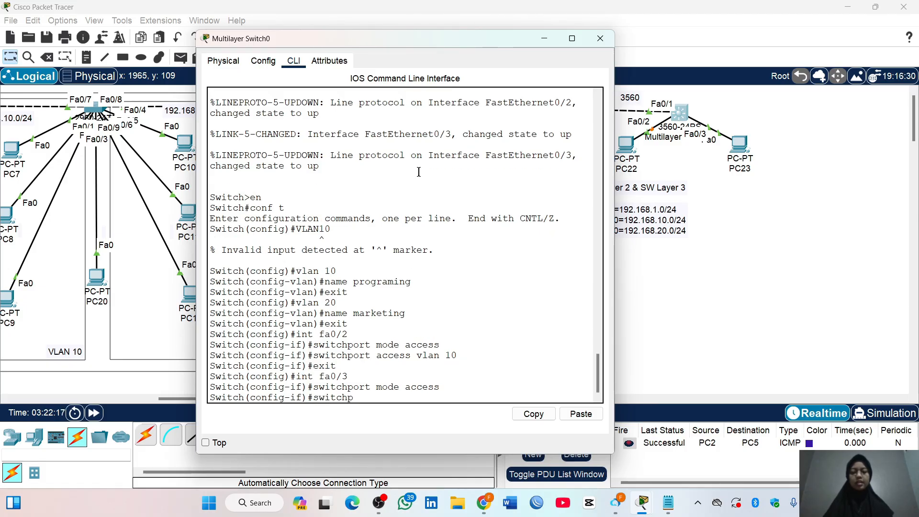
type("ort access vlan 20")
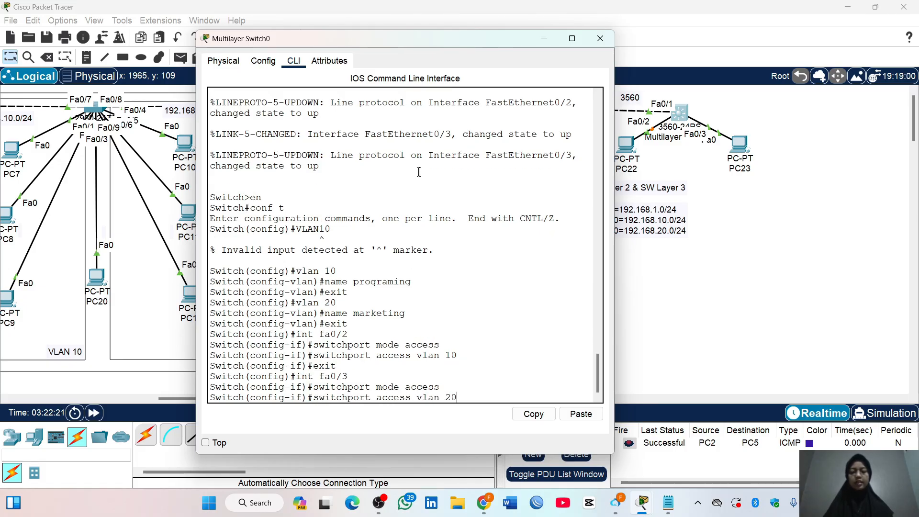
key("Return")
type("exit")
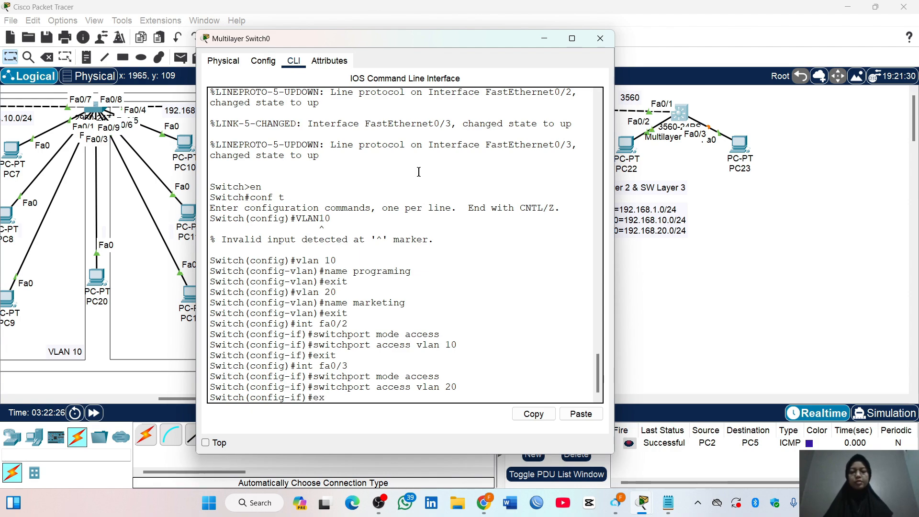
key("Return")
Display the brief VLAN table from configuration mode and check the port assignments of VLANs 10 and 20
type("do show")
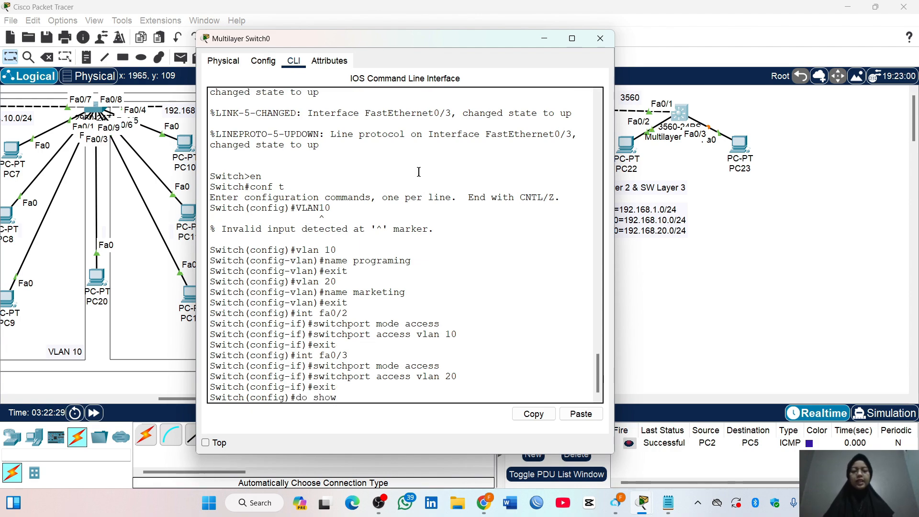
type(" b")
key("BackSpace")
type("vlan b")
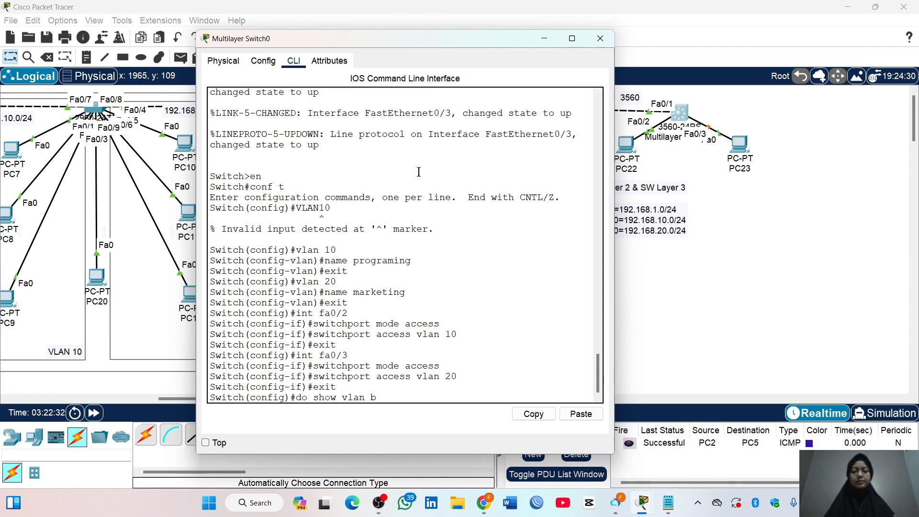
type("rief")
key("Return")
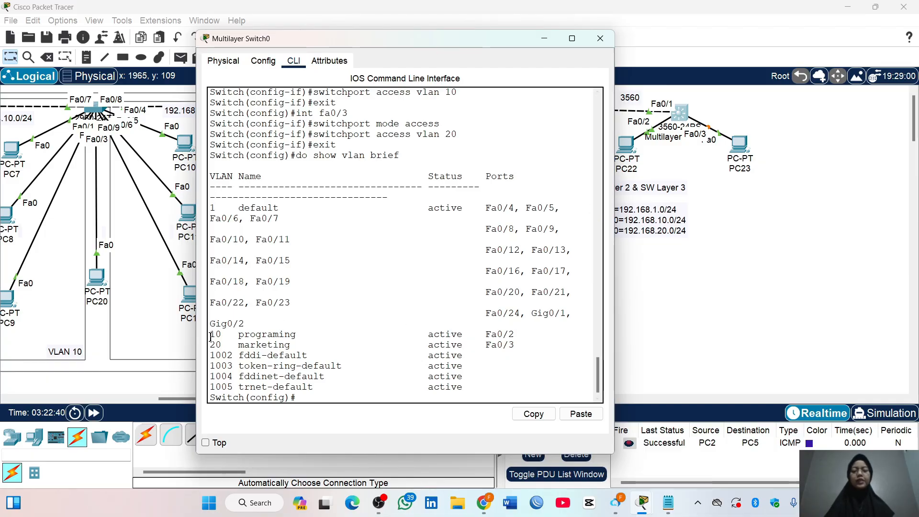
mouse_move(211, 336)
left_mouse_down()
mouse_move(557, 334)
mouse_move(210, 341)
left_mouse_up()
left_click(341, 331)
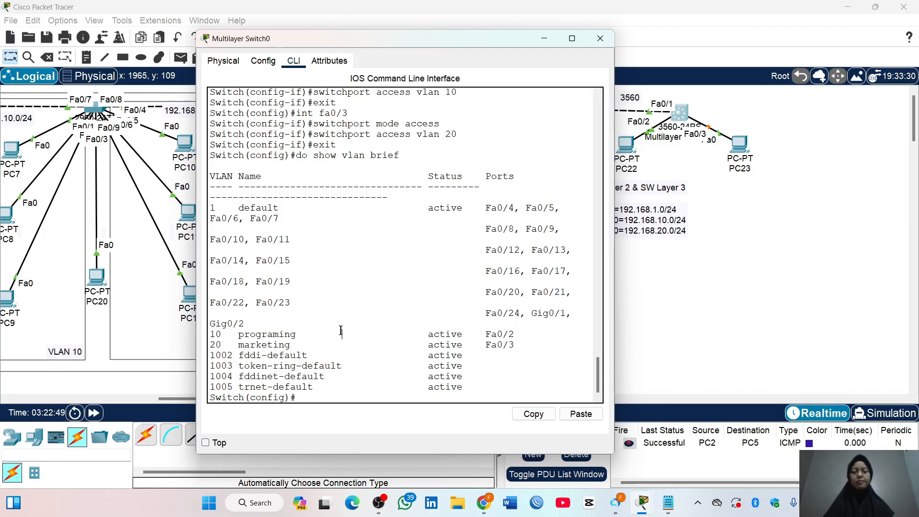
Create the switch virtual interface for VLAN 10 and enter its interface configuration mode
key("Return")
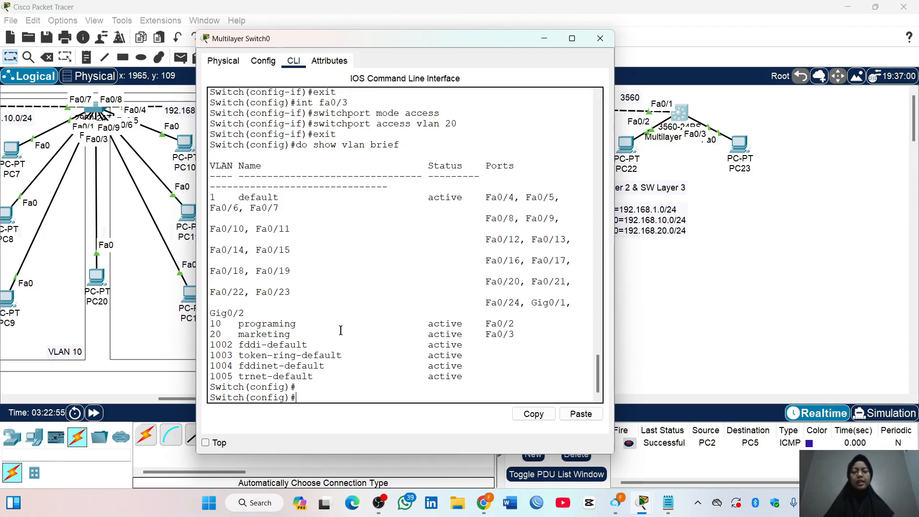
type("int ")
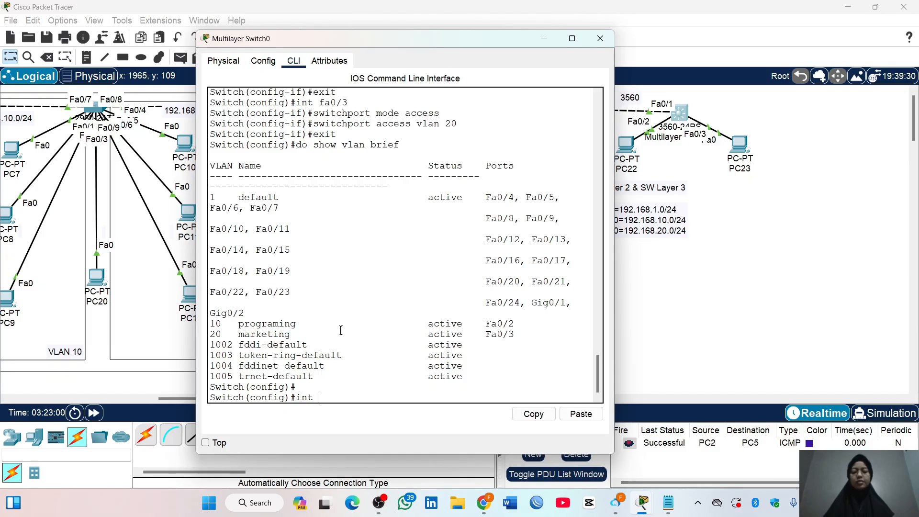
type("vlan 10")
key("Return")
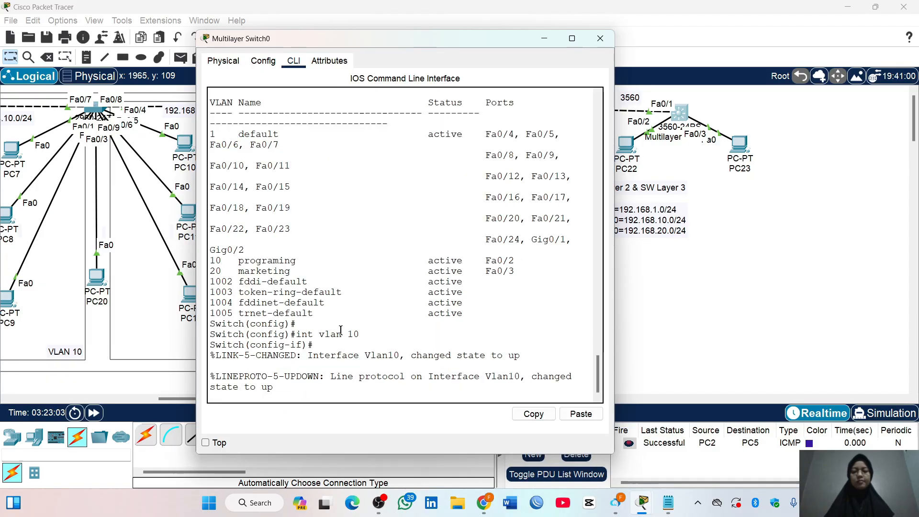
key("Return")
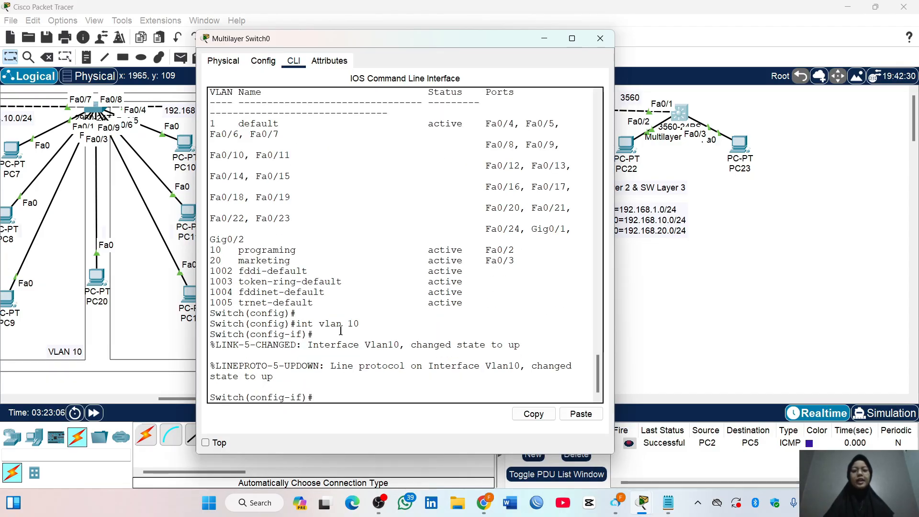
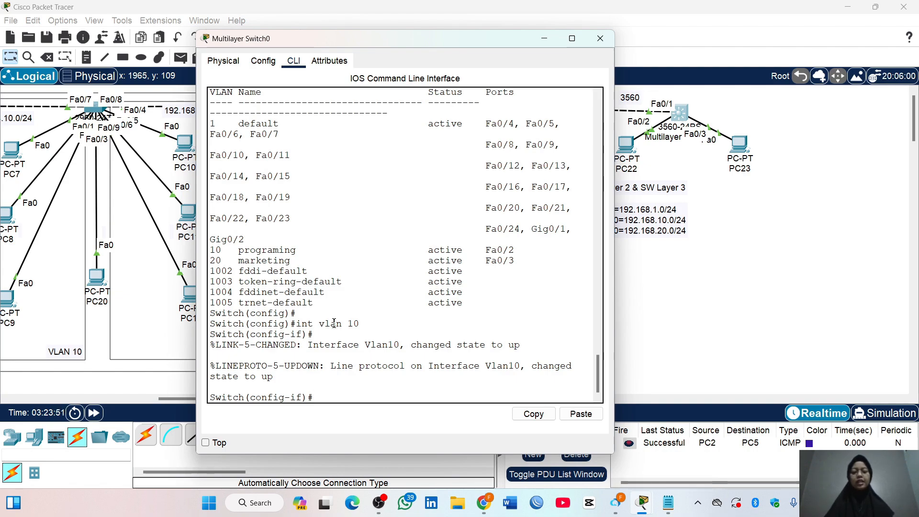
Assign IP address 192.168.10.1 with mask 255.255.255.0 to the VLAN 10 interface and exit its configuration
type("ip address ")
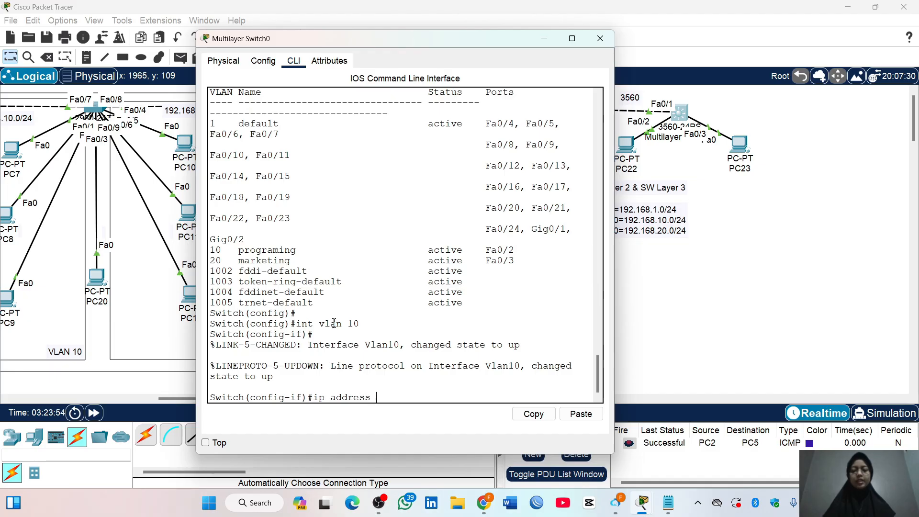
type("192.168.10.1")
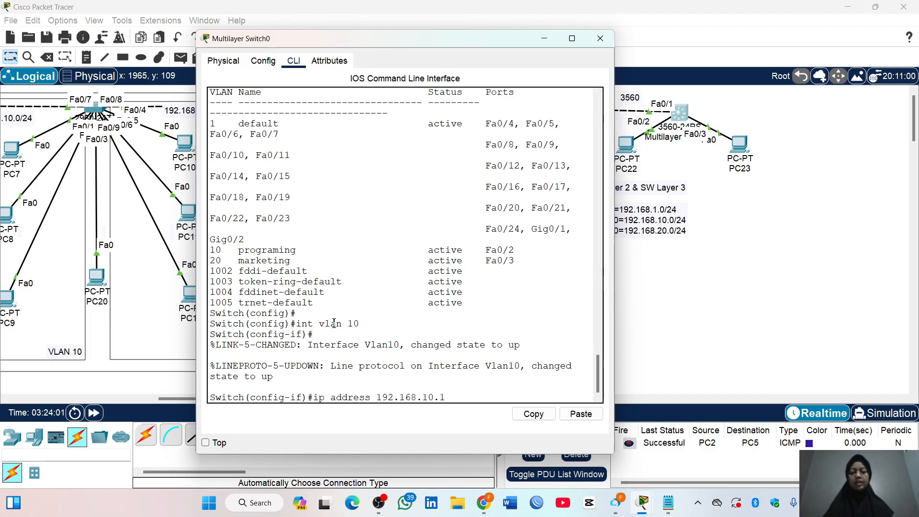
type(" 255.25")
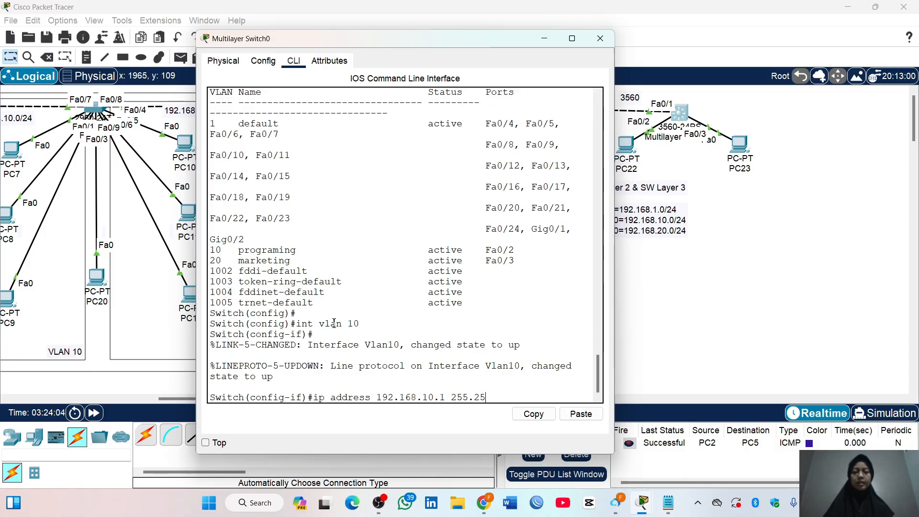
type("5.255.0")
key("Return")
type("exit")
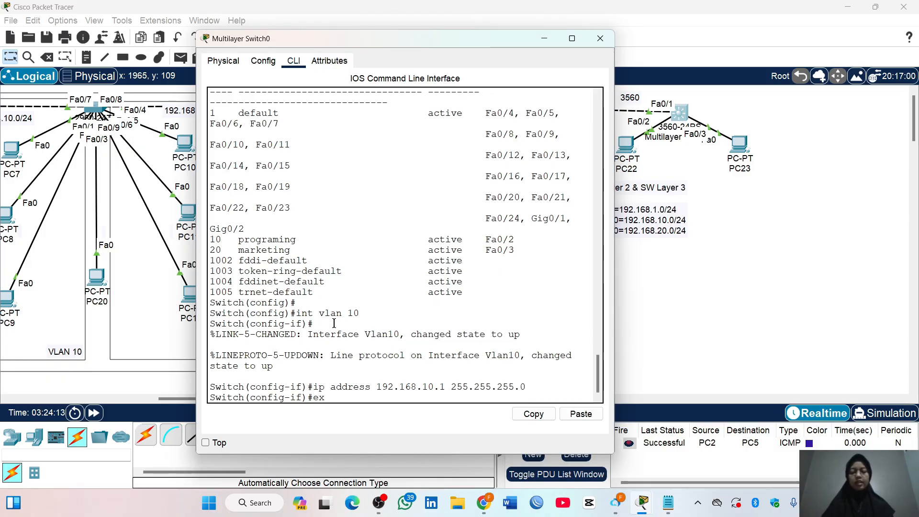
key("Return")
Create the VLAN 20 interface with IP address 192.168.20.1 and mask 255.255.255.0, and return to global configuration mode
type("int vlan")
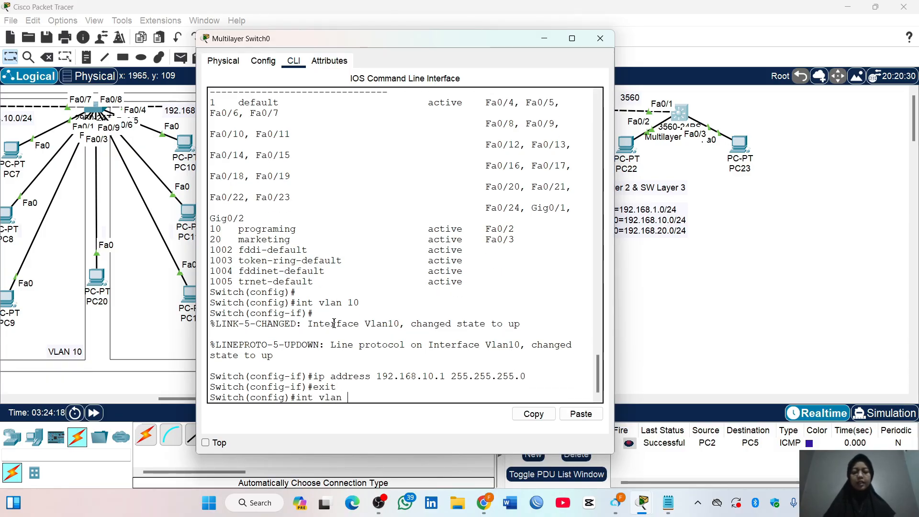
type(" 20")
key("Return")
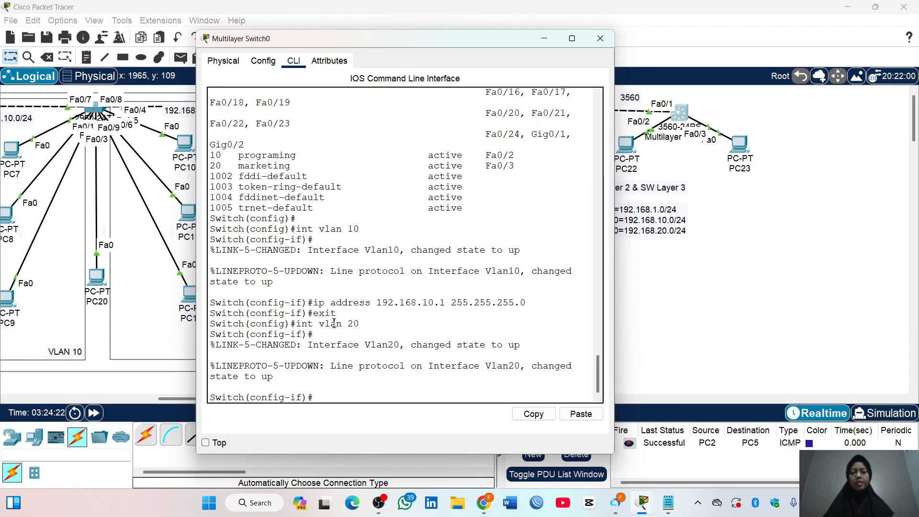
type("ip address 192.168.20.1")
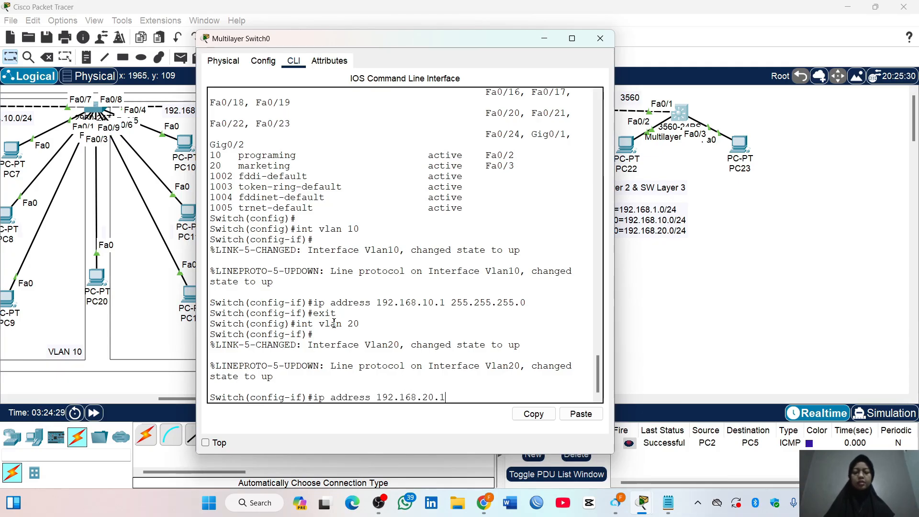
type(" 255.255.25")
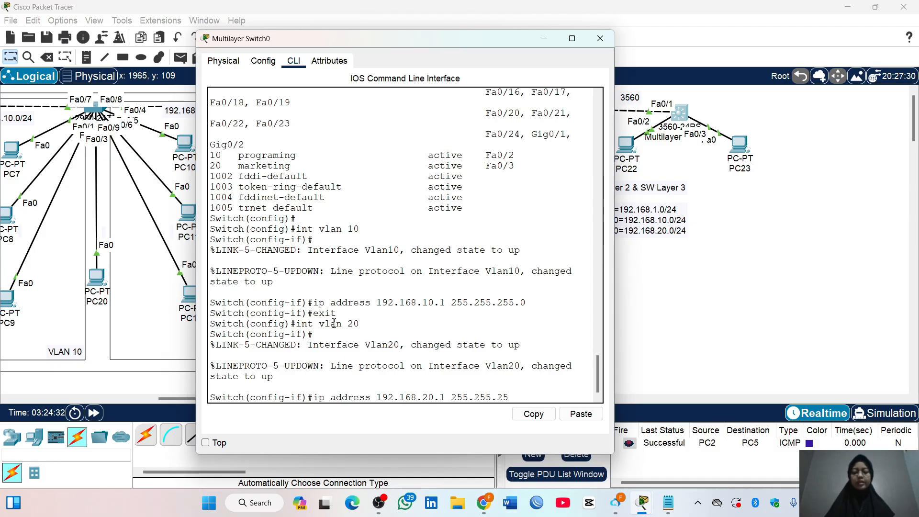
type("5.0")
key("Return")
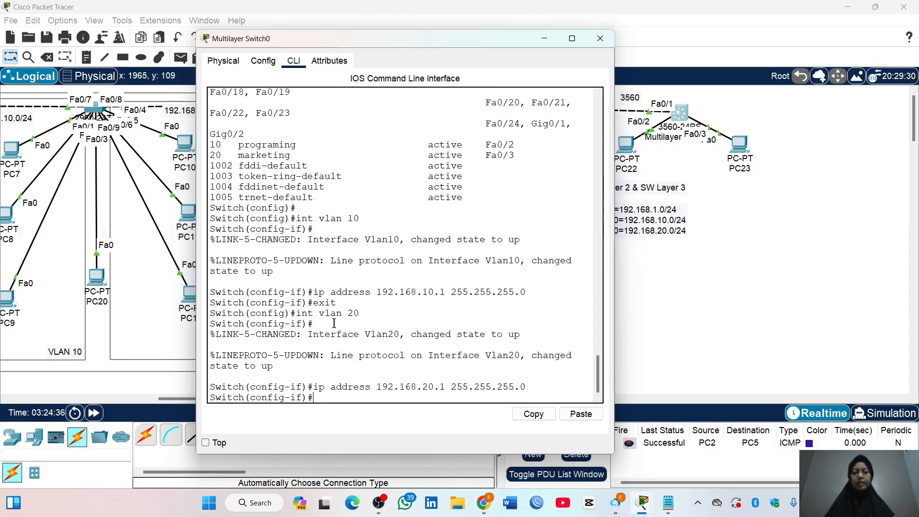
type("exit")
key("Return")
Give the VLAN 1 interface IP address 192.168.1.1 with mask 255.255.255.0 and exit its configuration
type("int")
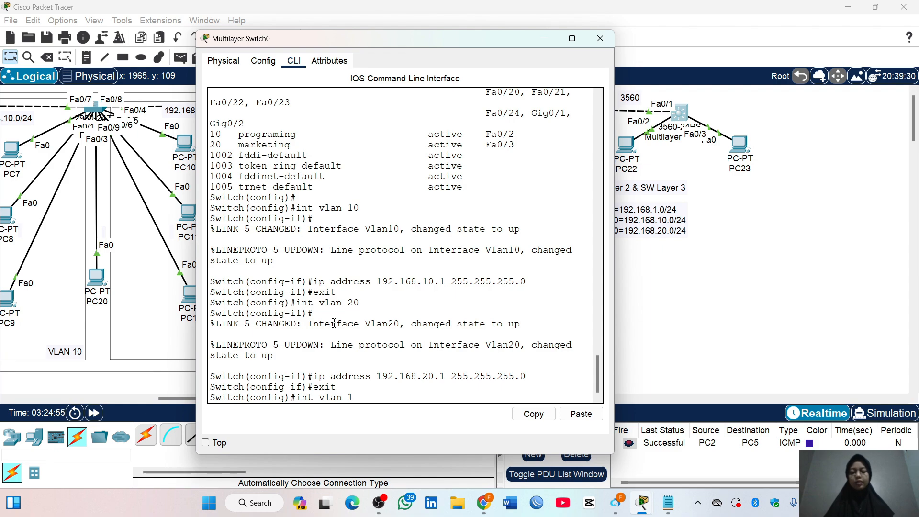
type(" vlan 1")
key("Return")
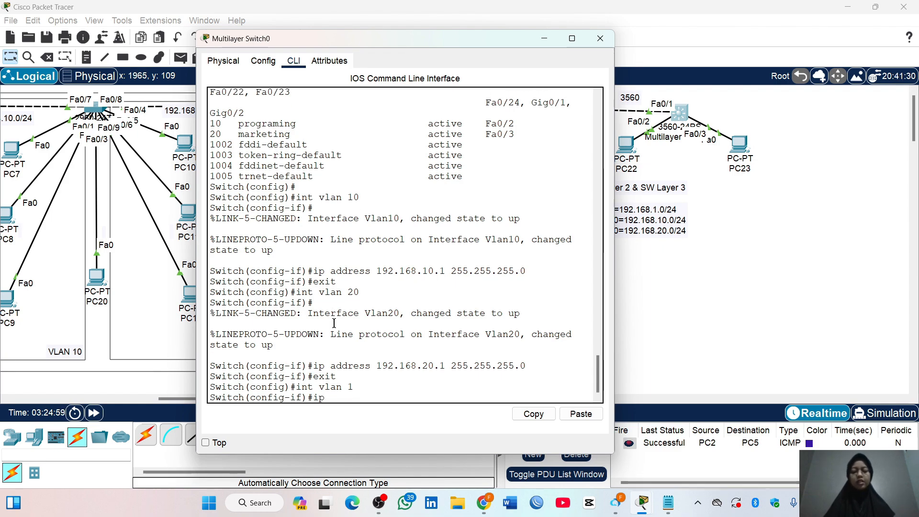
type("address 192.168")
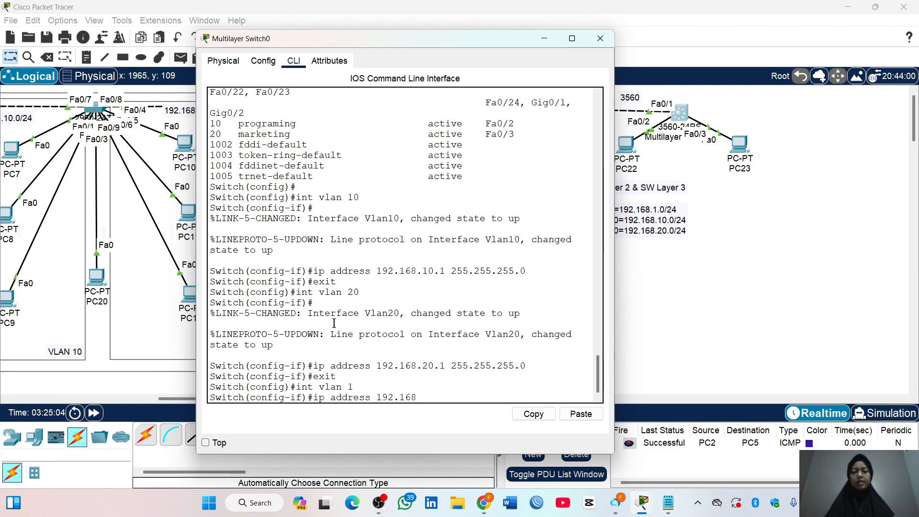
type(".1.1 255")
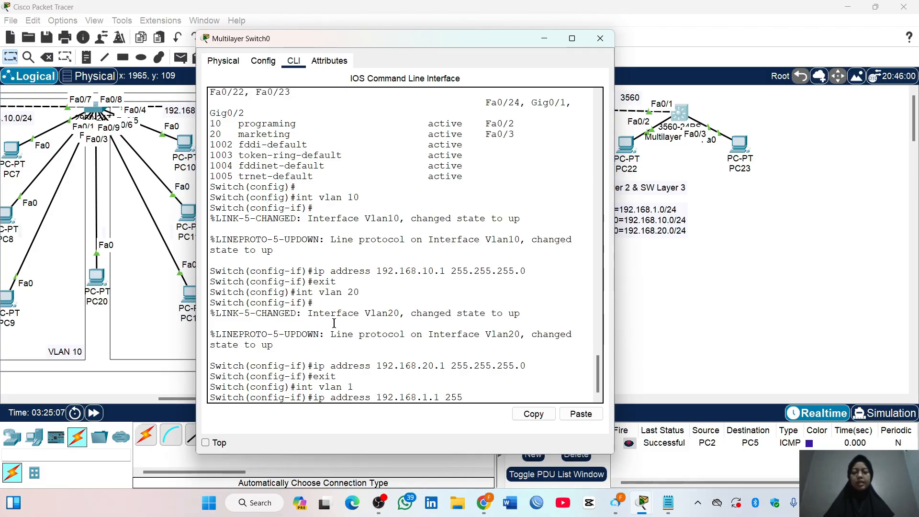
type(".255.255.0")
key("Return")
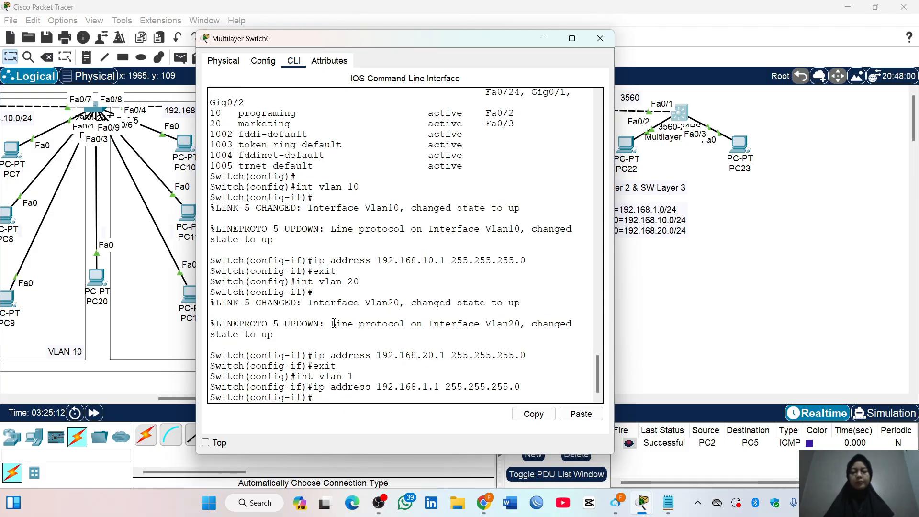
type("exit")
key("Return")
Display the complete brief IP interface summary from global configuration mode
type("do")
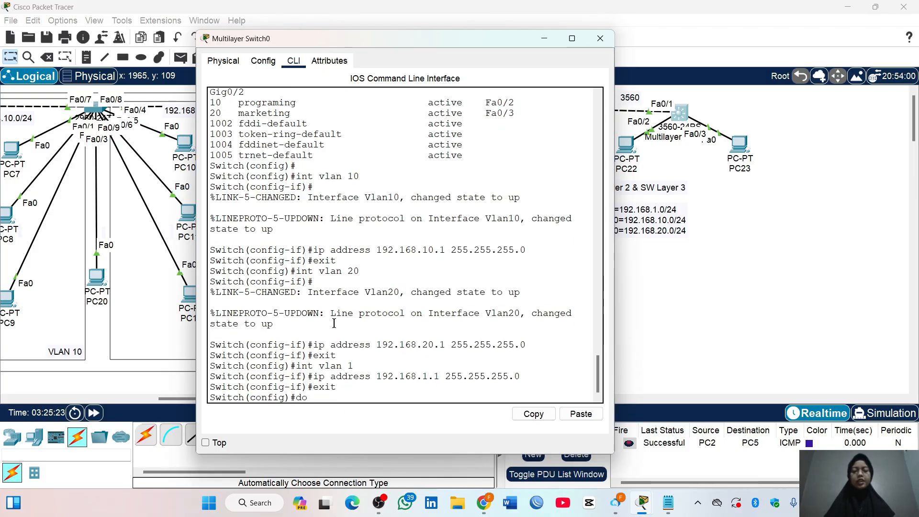
type(" show ip int")
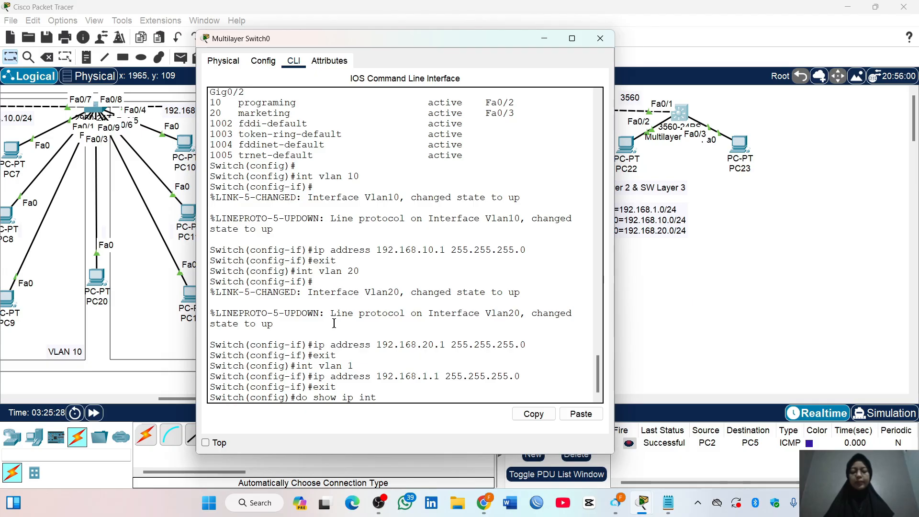
type(" bried")
key("Return")
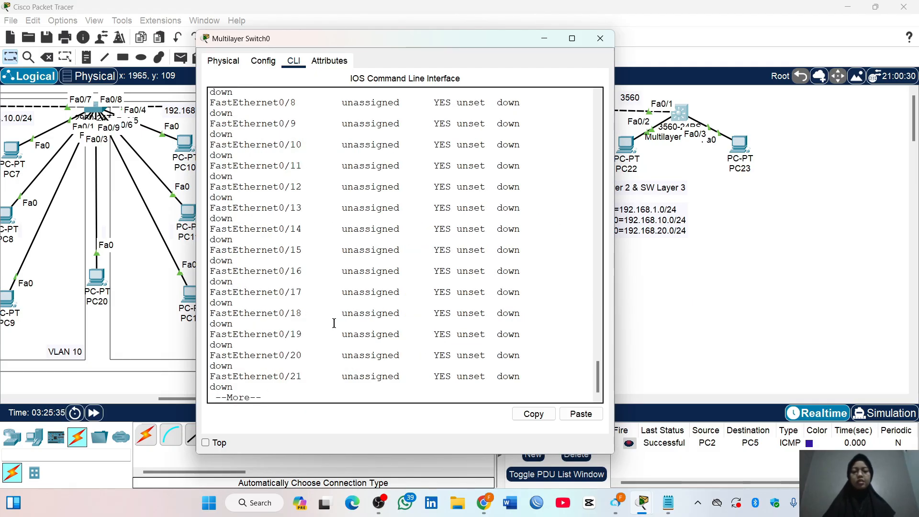
key("space")
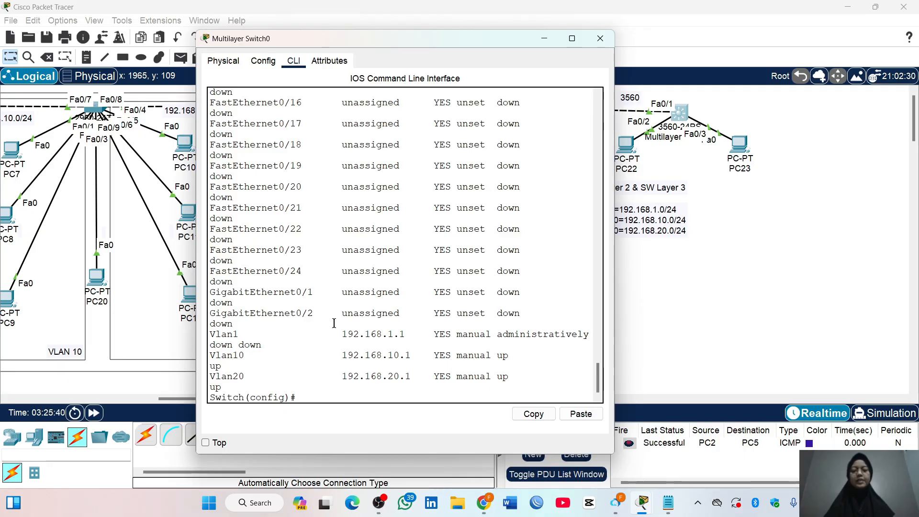
Examine the IP addresses and up/down status of the Vlan1, Vlan10 and Vlan20 interfaces, widening the switch window
left_click_drag(211, 334, 545, 372)
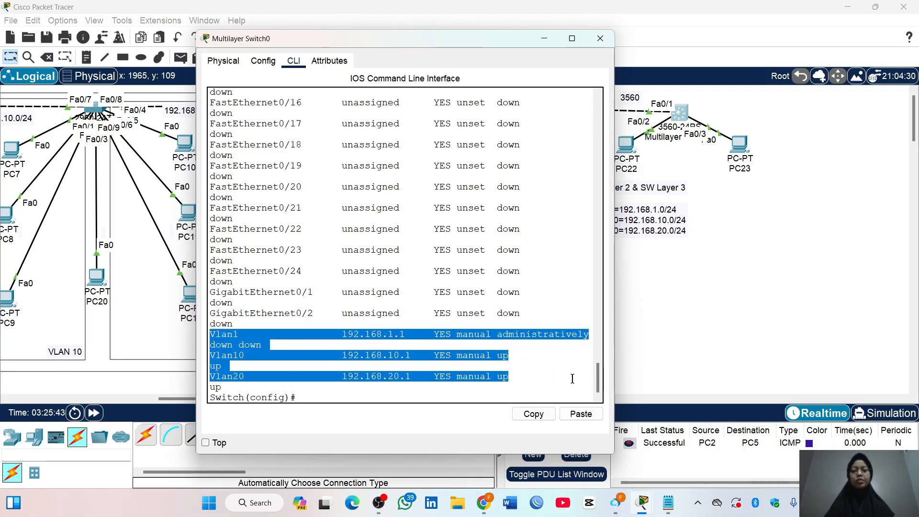
left_click(534, 364)
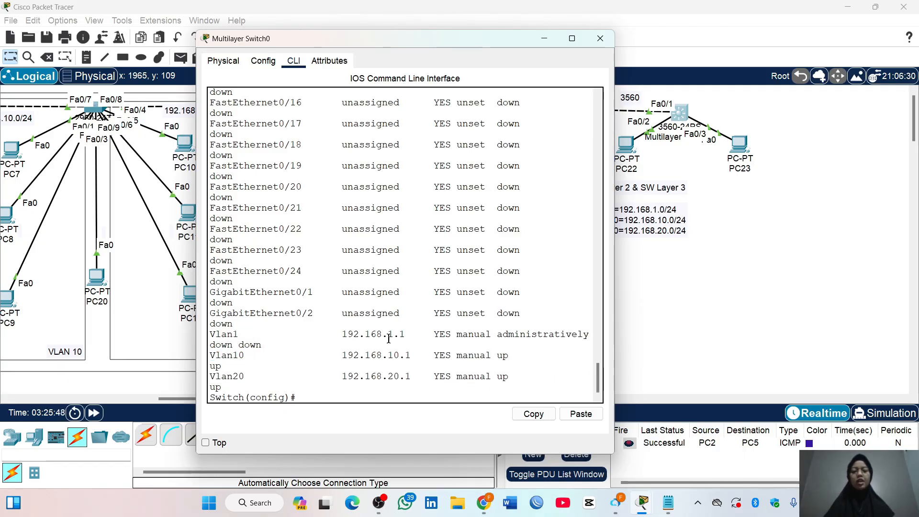
left_click_drag(387, 333, 416, 376)
left_click(418, 359)
left_click(416, 376)
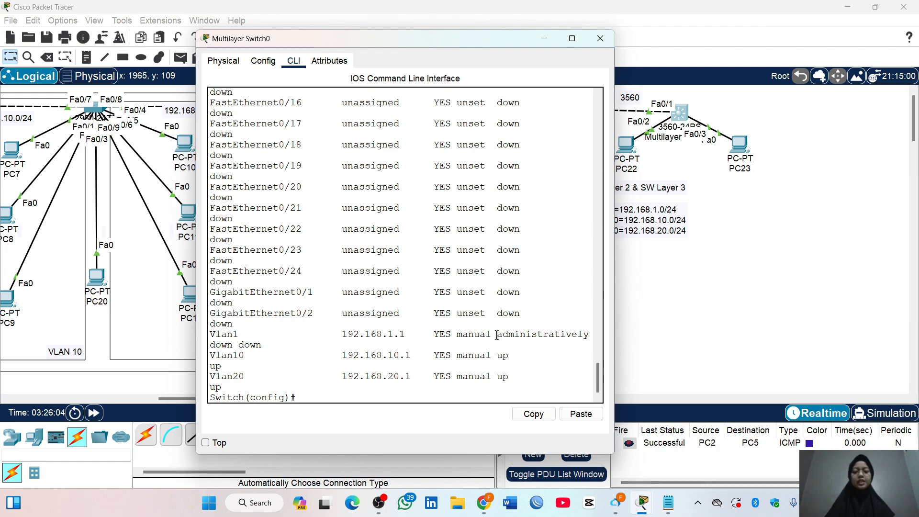
left_click_drag(497, 334, 591, 335)
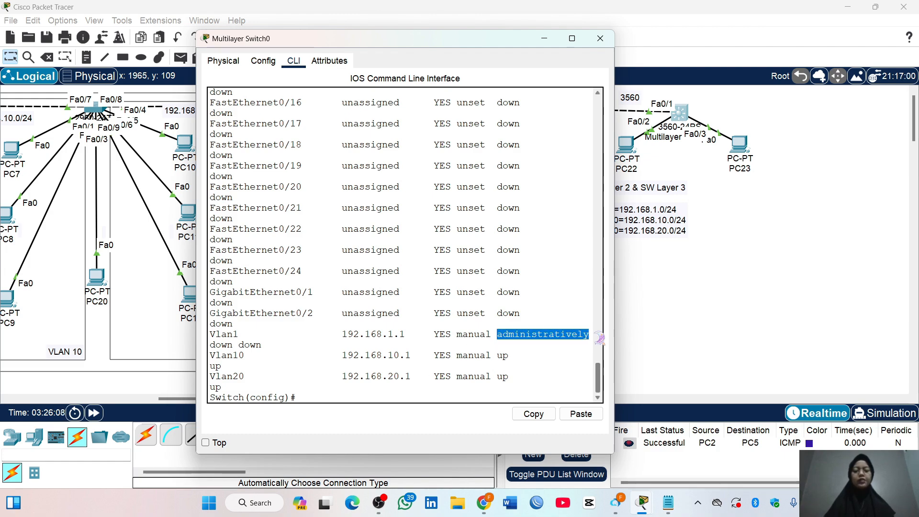
left_click_drag(266, 345, 216, 346)
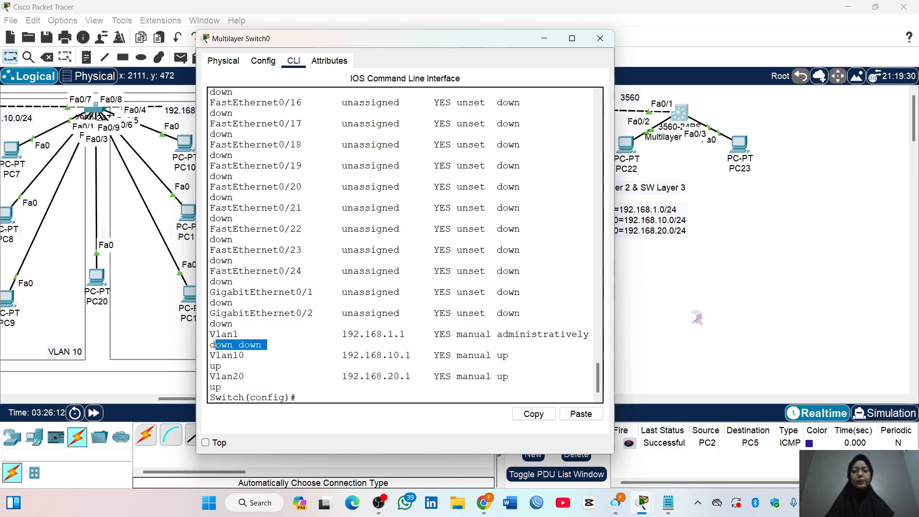
left_click_drag(614, 293, 667, 293)
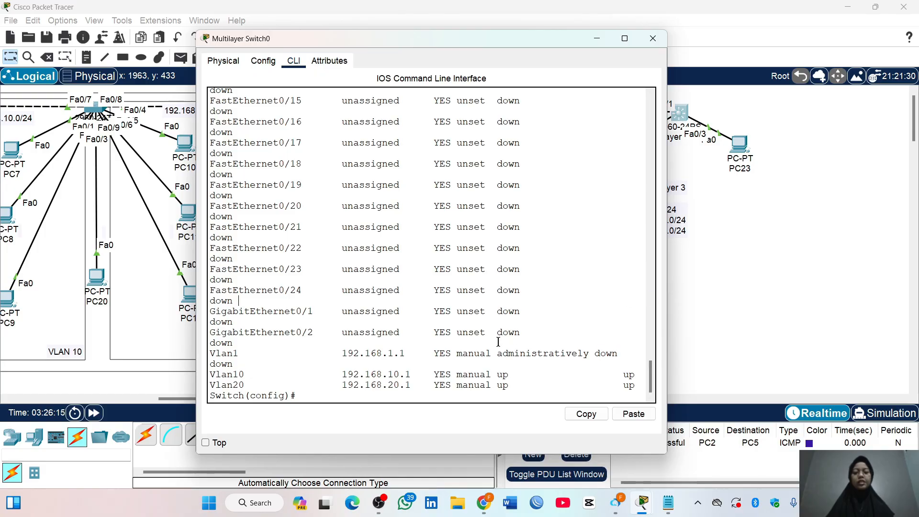
left_click_drag(498, 350, 621, 353)
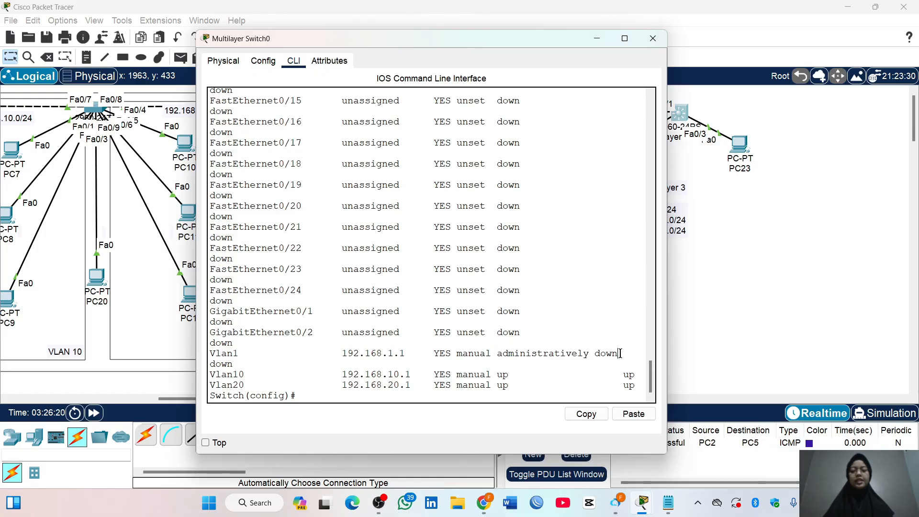
Enable the VLAN 1 interface with the no shutdown command
type("int vlan")
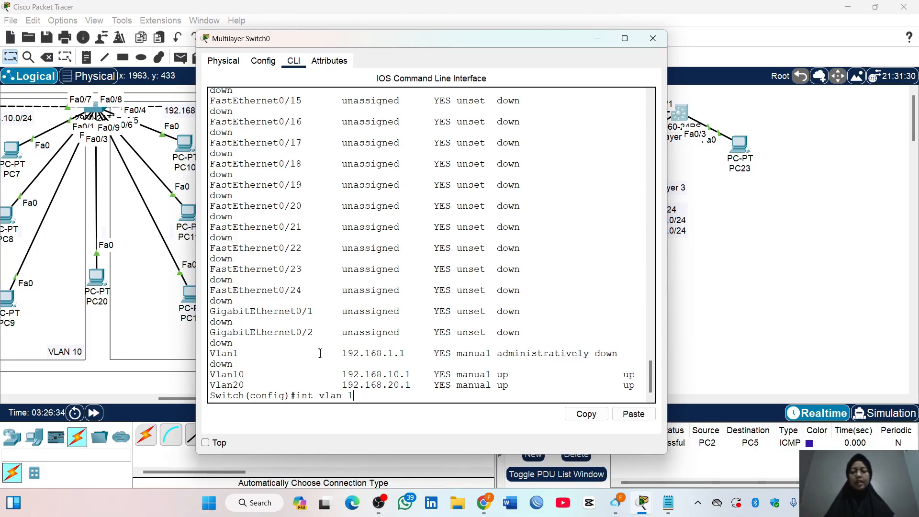
type(" 1")
key("Return")
type("no shutdo")
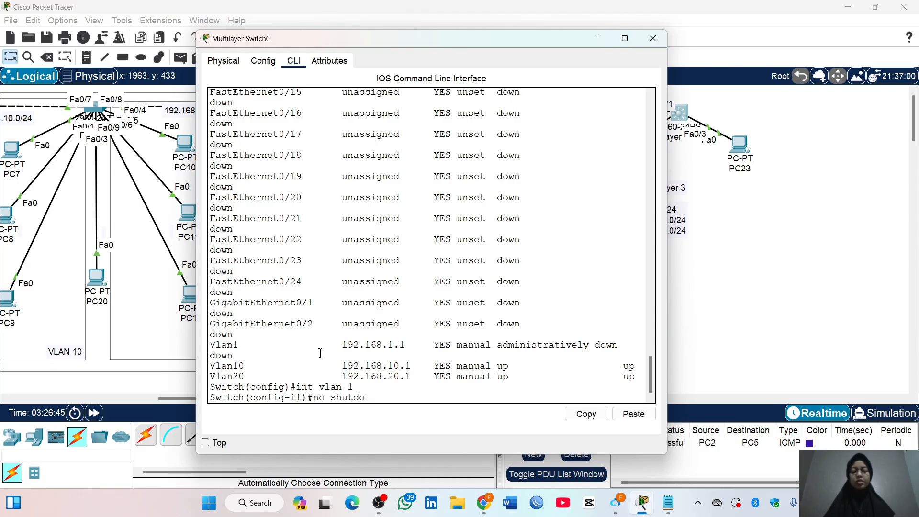
type("wn")
key("Return")
Display the brief IP interface summary again and check the status of the three VLAN interfaces
key("Return")
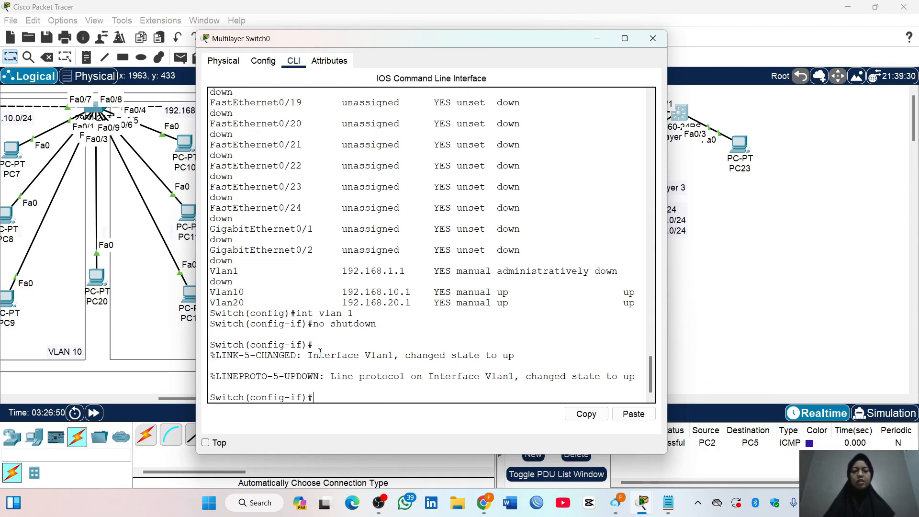
type("do show ip int brief")
key("Return")
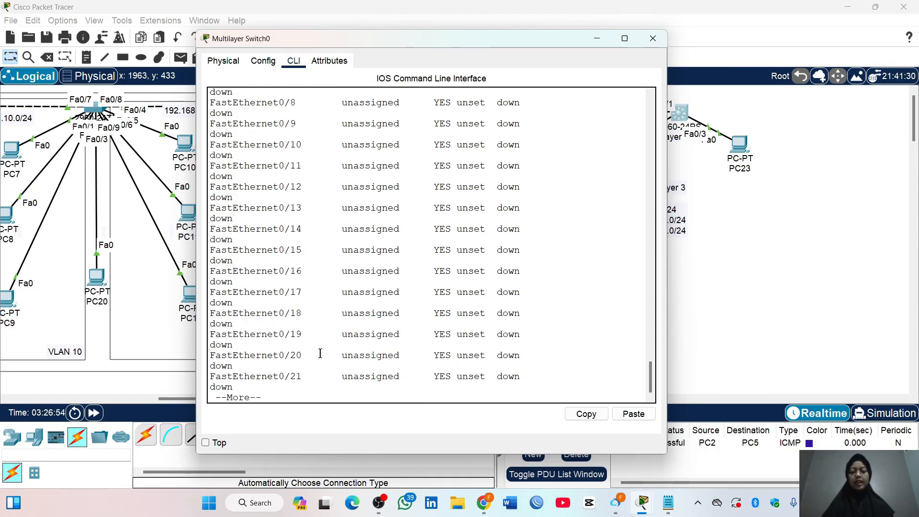
key("space")
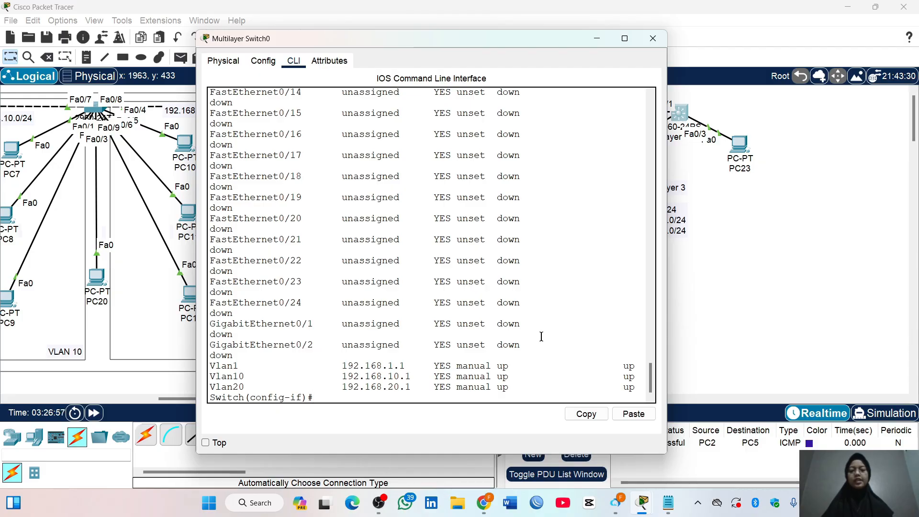
left_click_drag(639, 368, 207, 369)
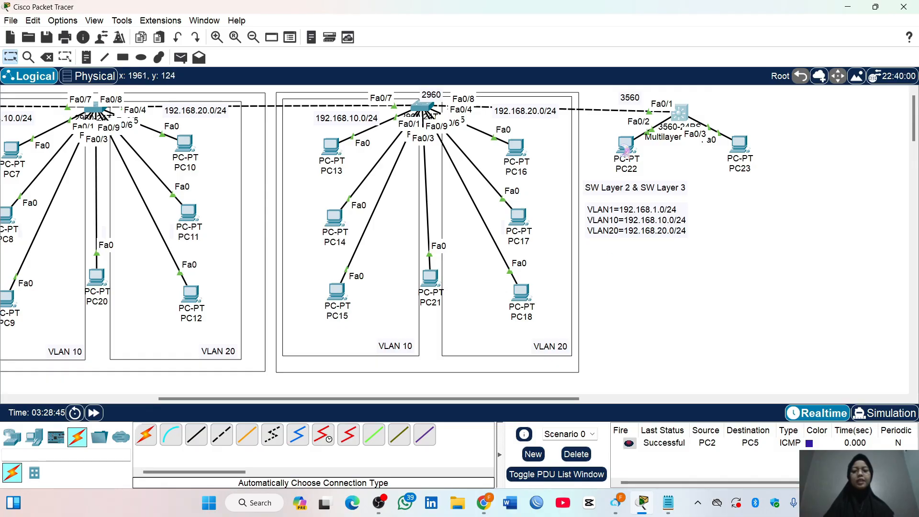
Set PC22's IPv4 default gateway to 192.168.10.1 in its IP configuration and close the PC's window
left_click(623, 146)
left_click(388, 146)
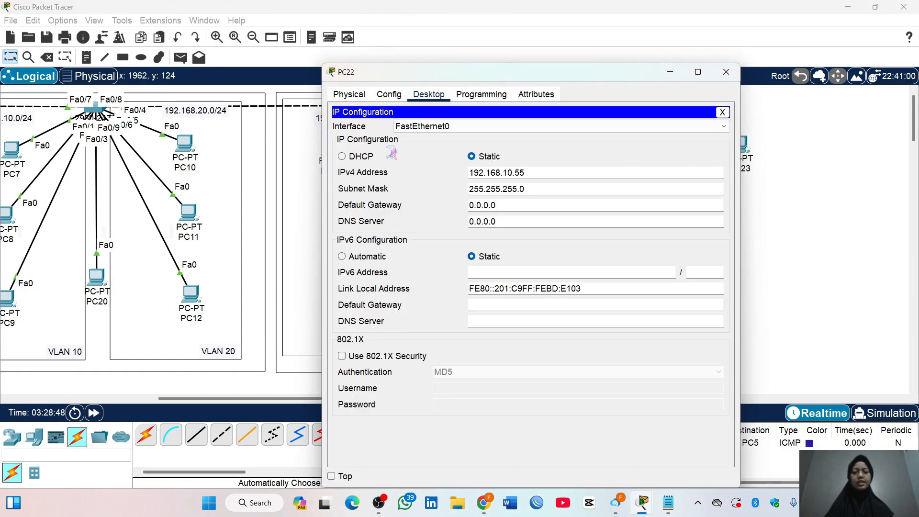
double_click(496, 204)
type("192.")
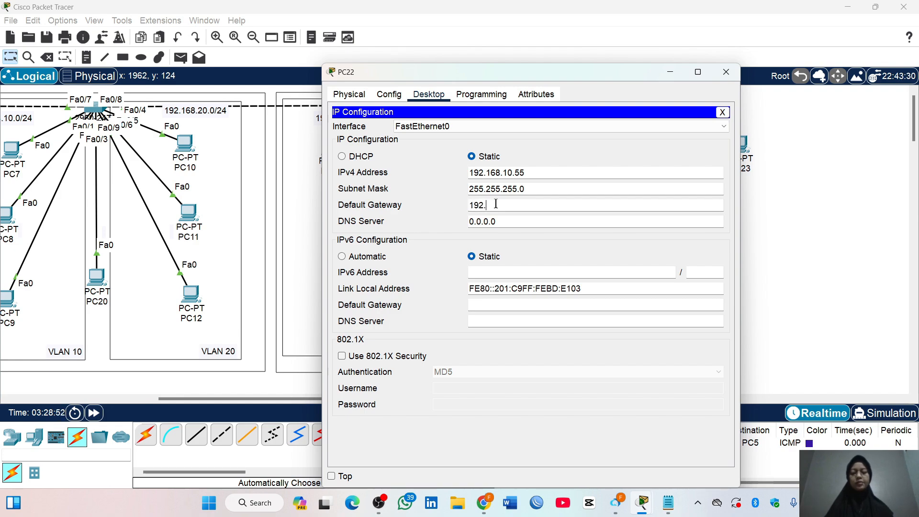
type("168.10.1")
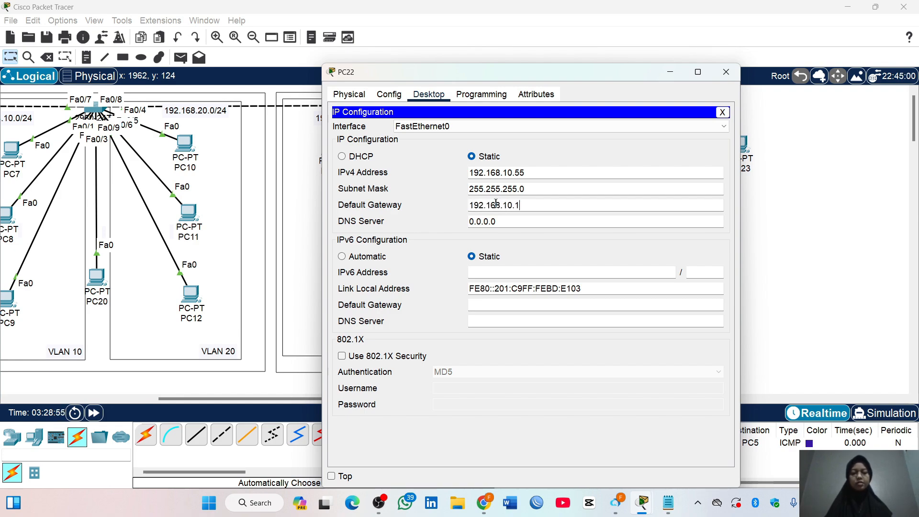
left_click(726, 72)
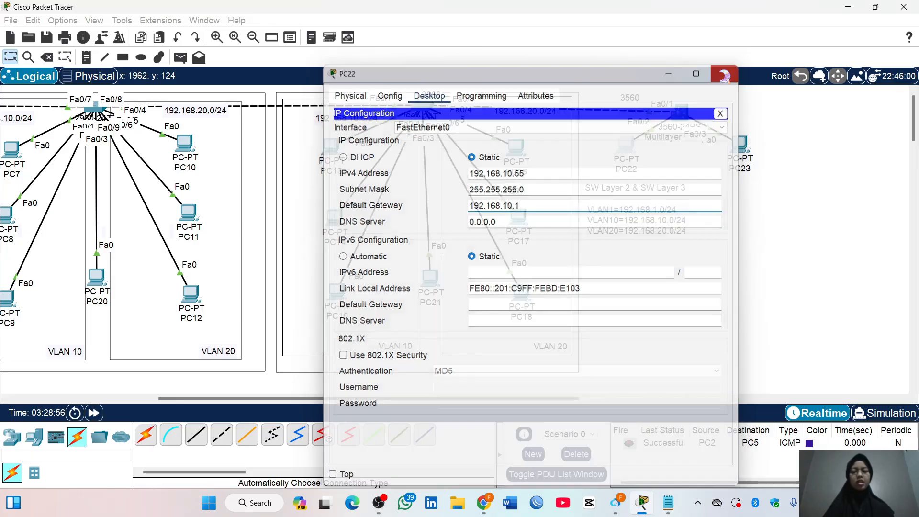
Set PC23's IPv4 default gateway to 192.168.20.1 in its IP configuration and close the PC's window
left_click(740, 146)
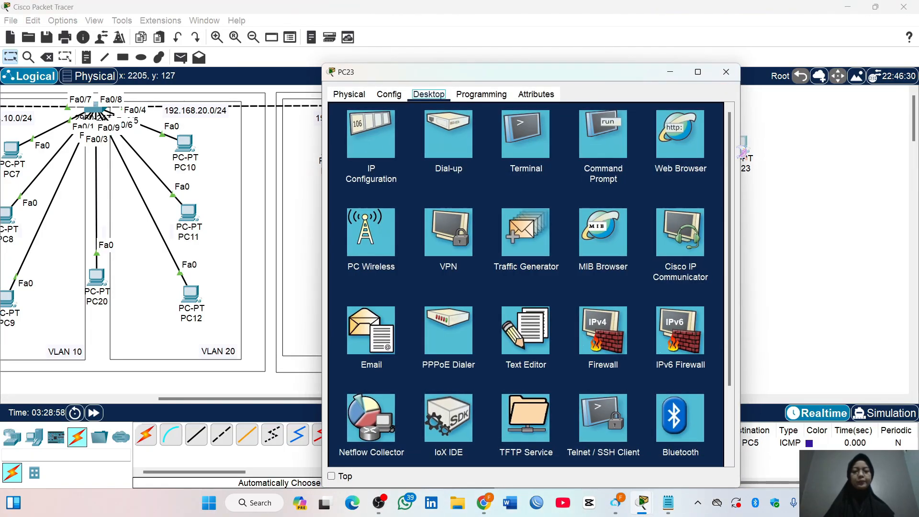
left_click(386, 152)
left_click(499, 206)
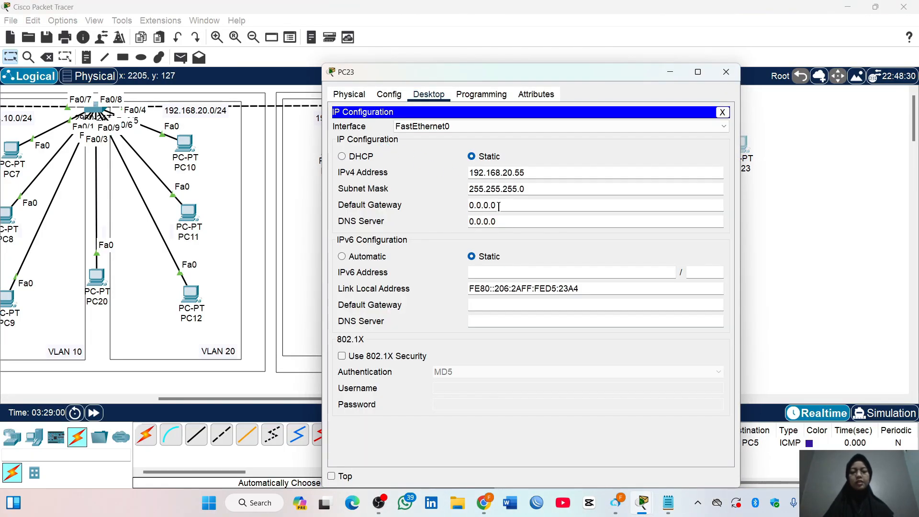
key("ctrl+a")
type("192.16")
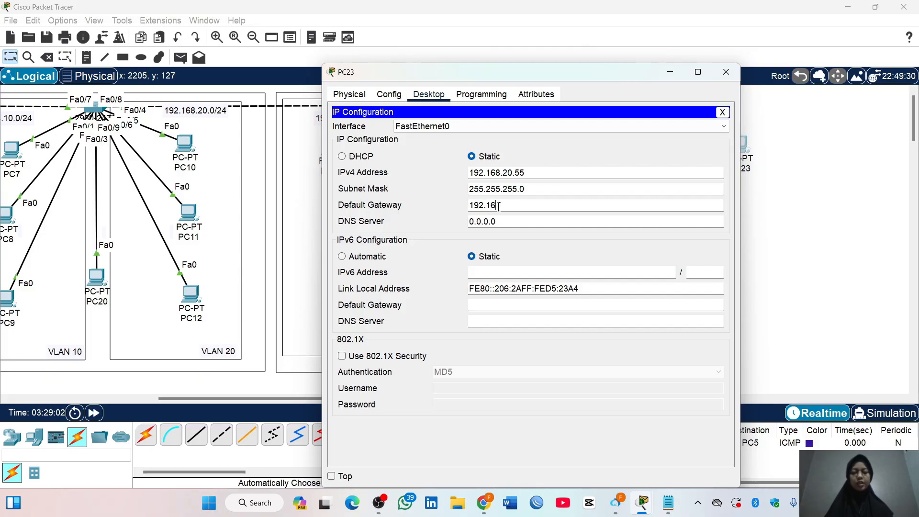
type("8.20.1")
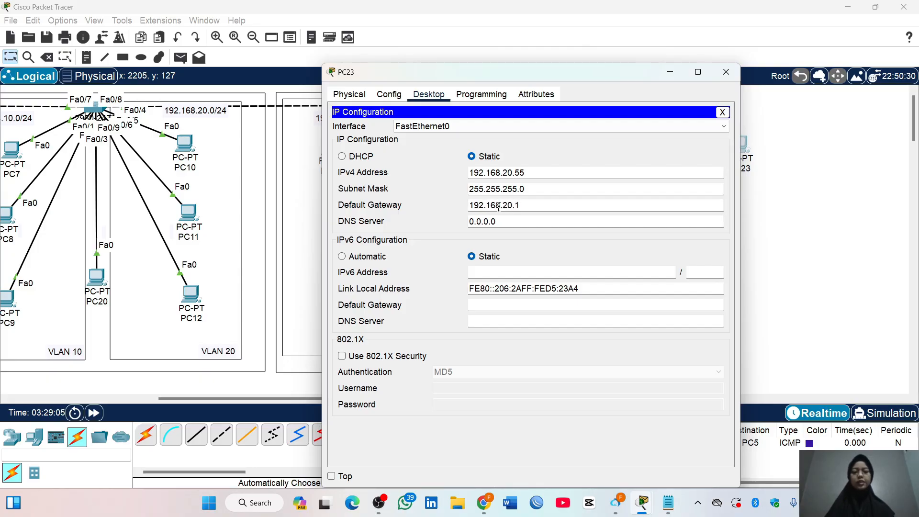
left_click(724, 72)
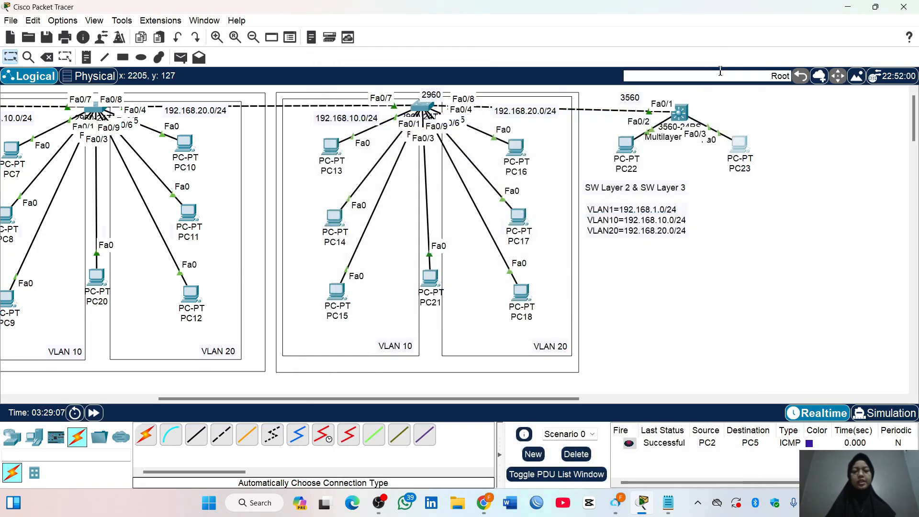
Set PC16's IPv4 default gateway to 192.168.20.1 in its IP configuration and close the PC's window
left_click(516, 146)
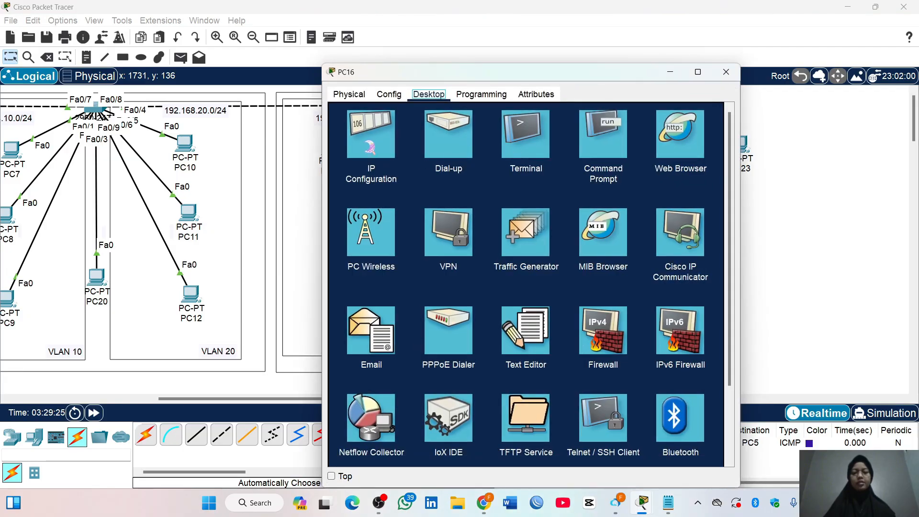
left_click(372, 141)
triple_click(490, 205)
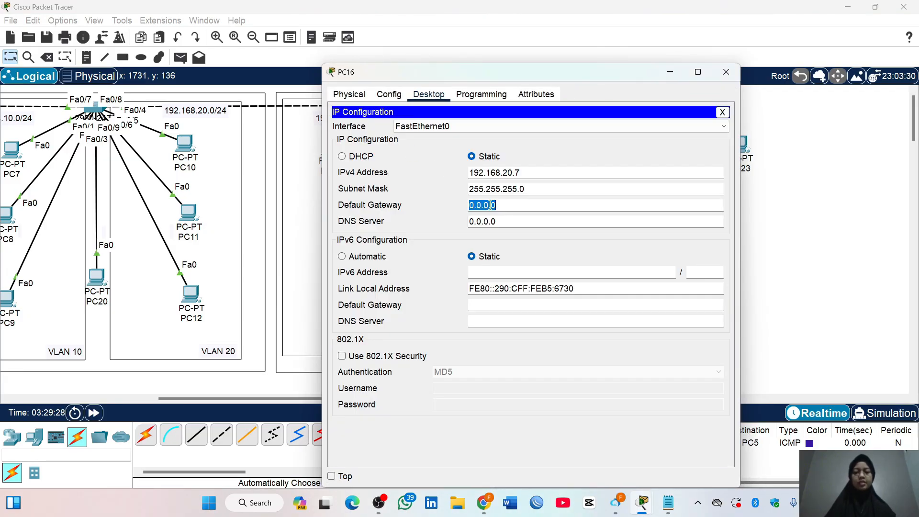
type("192.168")
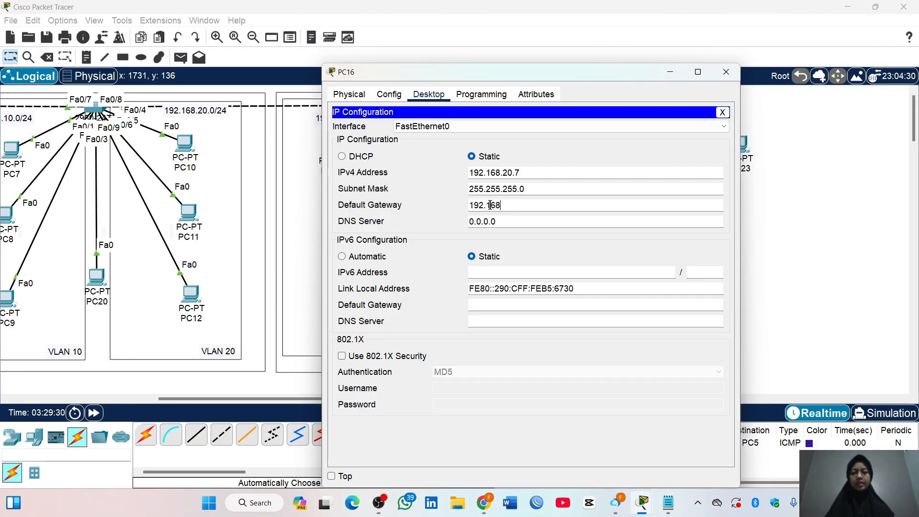
type(".20.1")
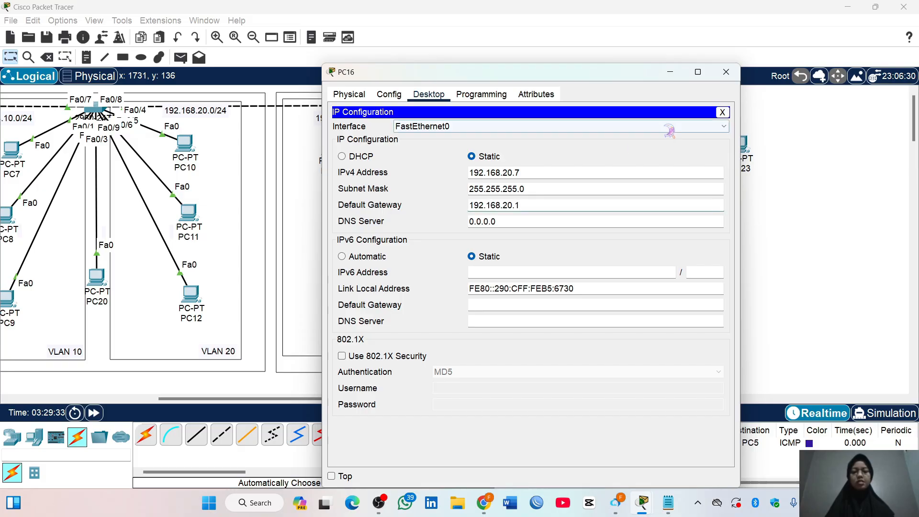
left_click(725, 72)
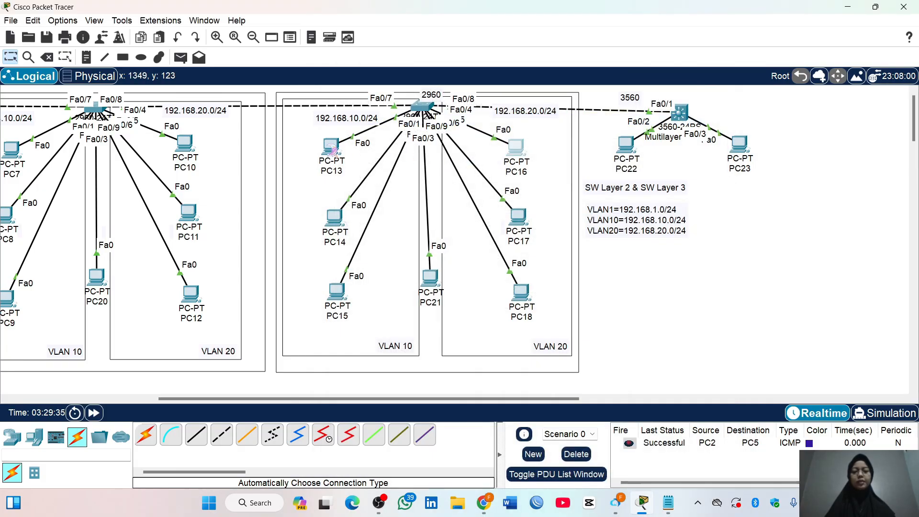
Set PC13's IPv4 default gateway to 192.168.10.1 in its IP configuration
left_click(335, 147)
left_click(391, 146)
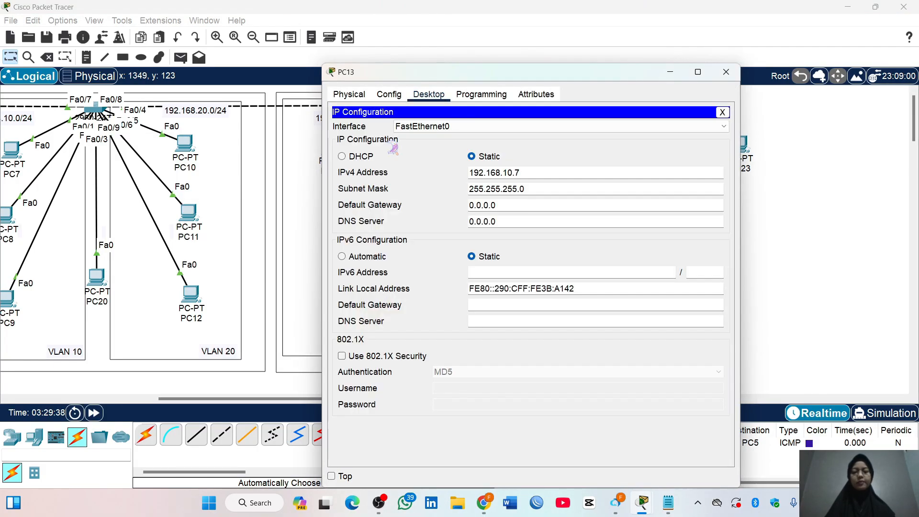
double_click(503, 201)
type("1")
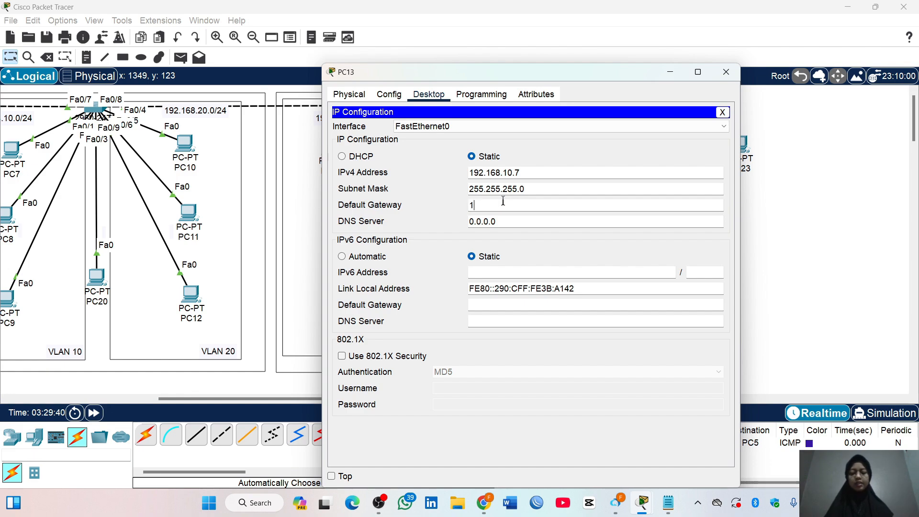
type("92.168")
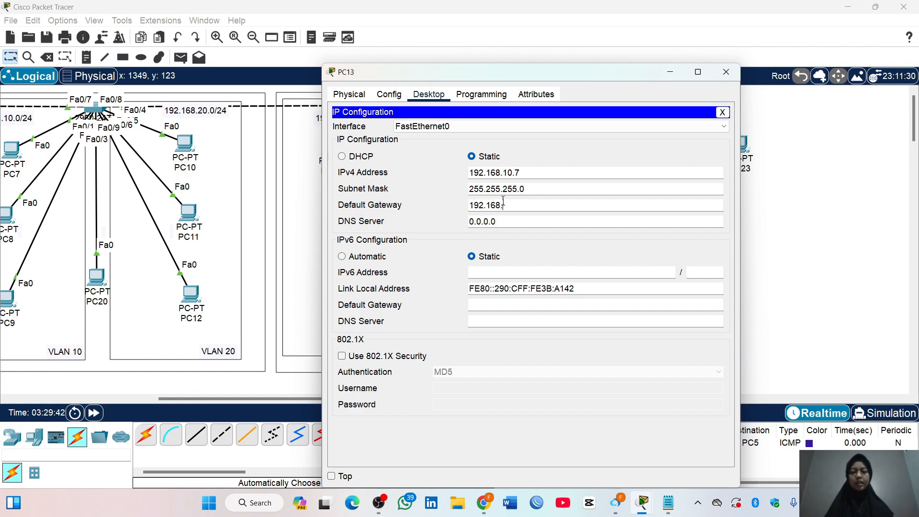
type(".10.1")
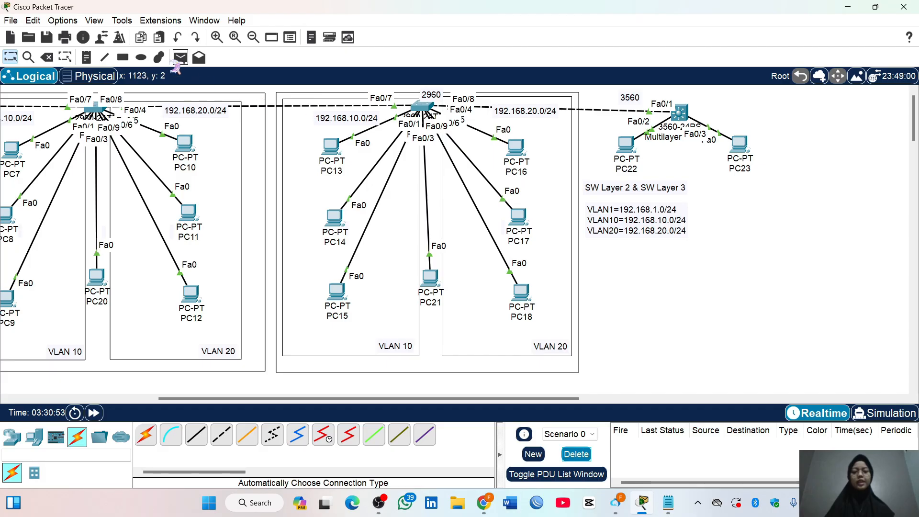
Test connectivity between VLAN 10 and VLAN 20 by sending a simple PDU from PC22 to PC23 twice
left_click(180, 57)
left_click(621, 142)
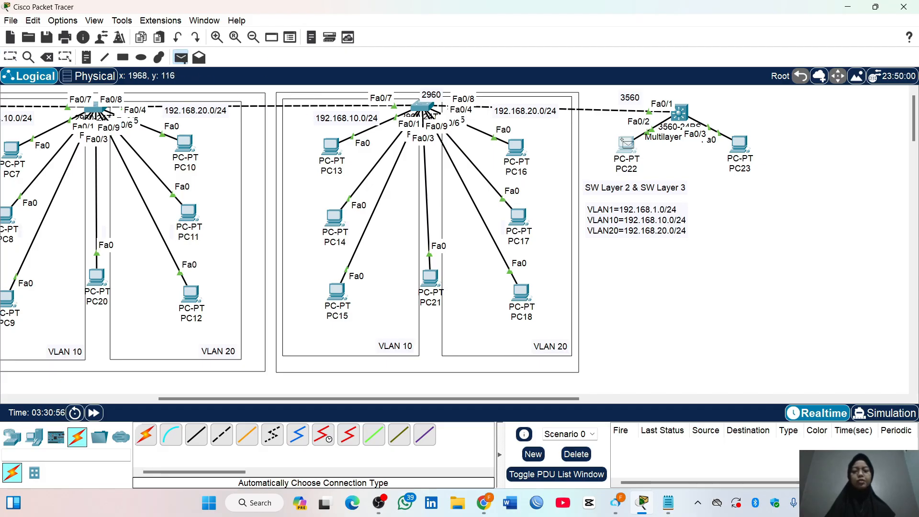
left_click(740, 145)
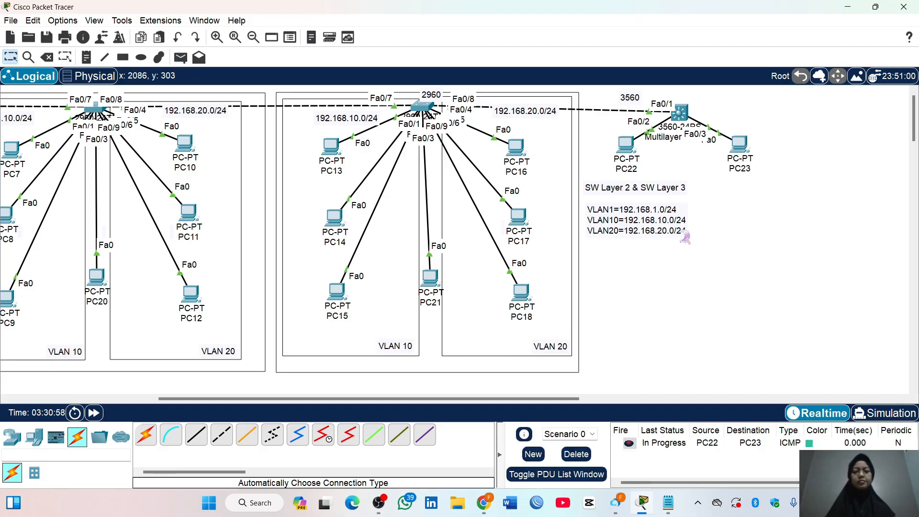
left_click(180, 57)
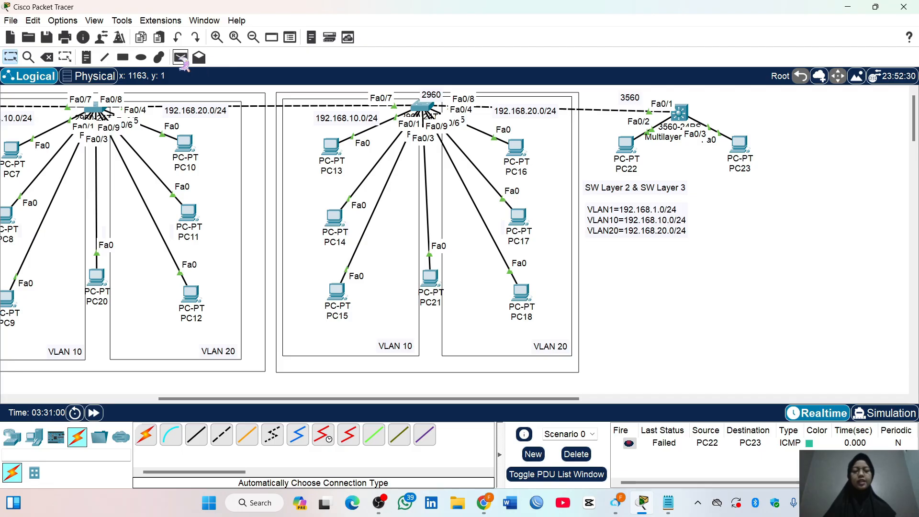
left_click(628, 145)
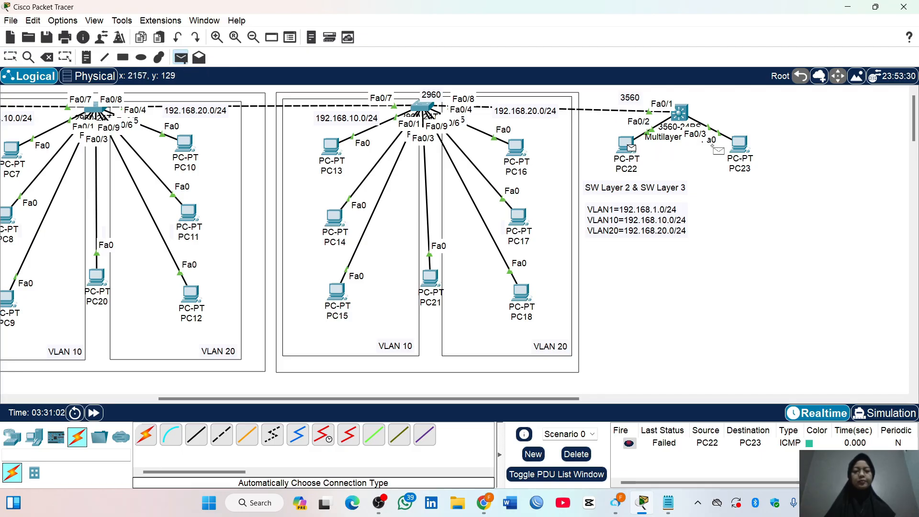
left_click(739, 145)
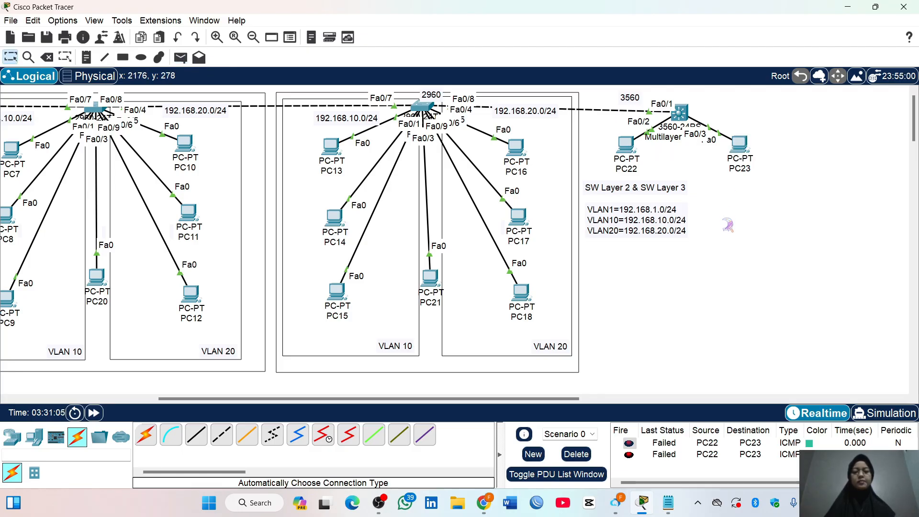
Exit configuration mode in Multilayer Switch0's command line with end and check its routing table with show ip route
mouse_move(679, 112)
left_mouse_down()
mouse_move(684, 104)
mouse_move(687, 114)
left_mouse_up()
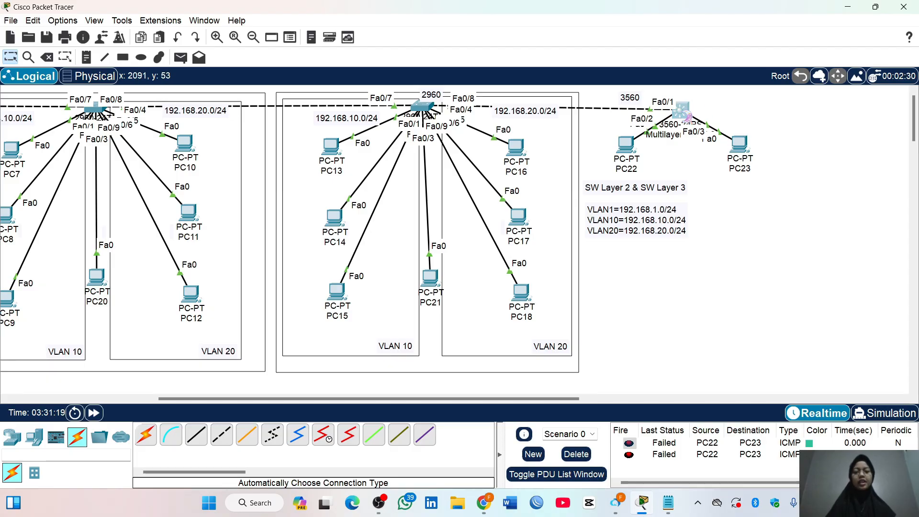
left_click(680, 111)
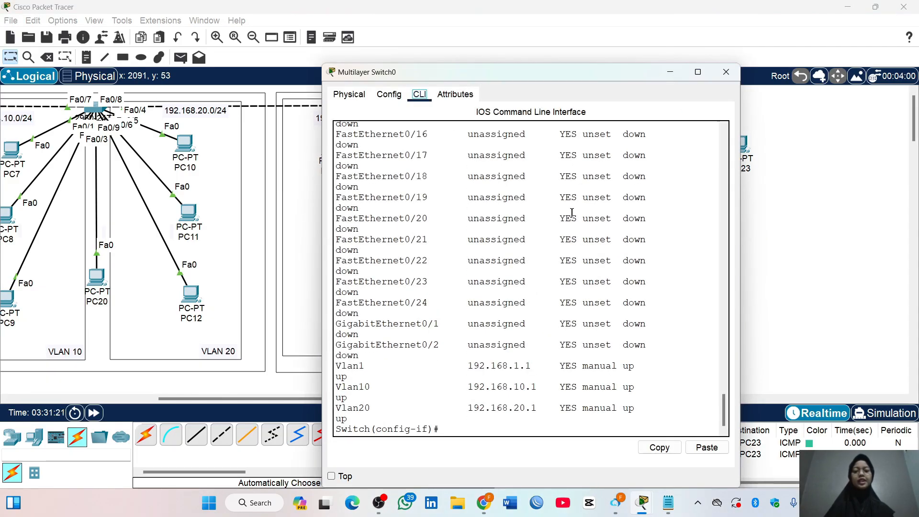
key("Return")
type("end")
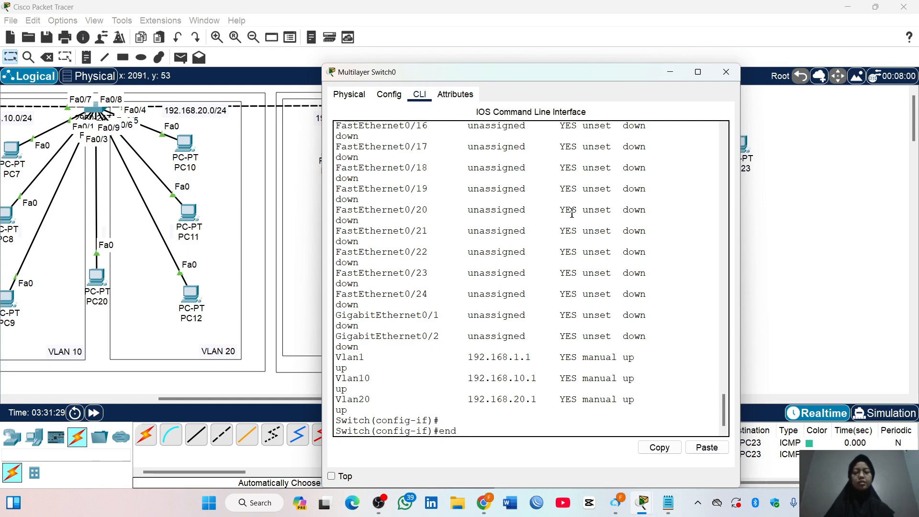
key("Return")
key("Return")
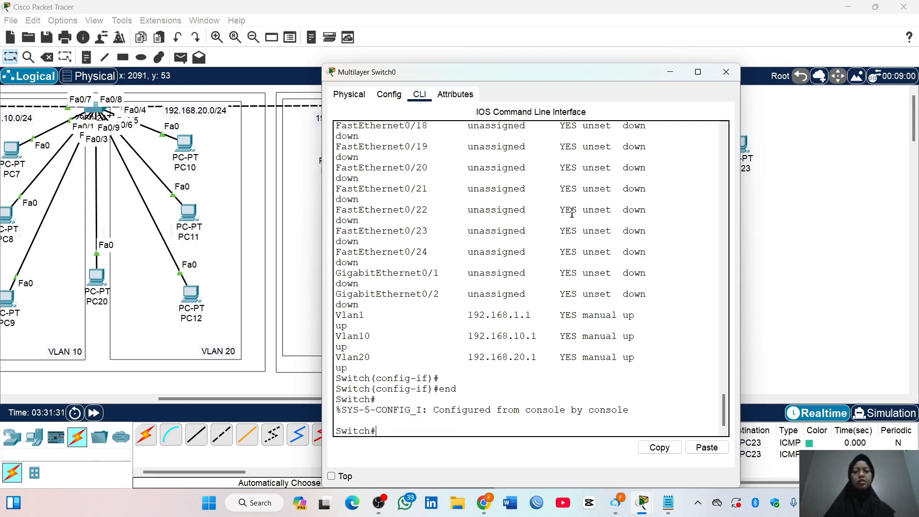
type("sh")
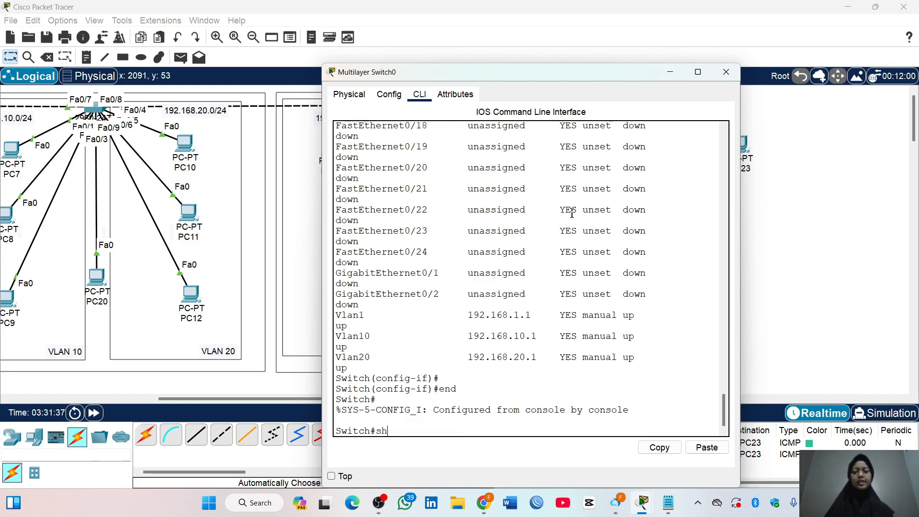
type("ow ip route")
key("Return")
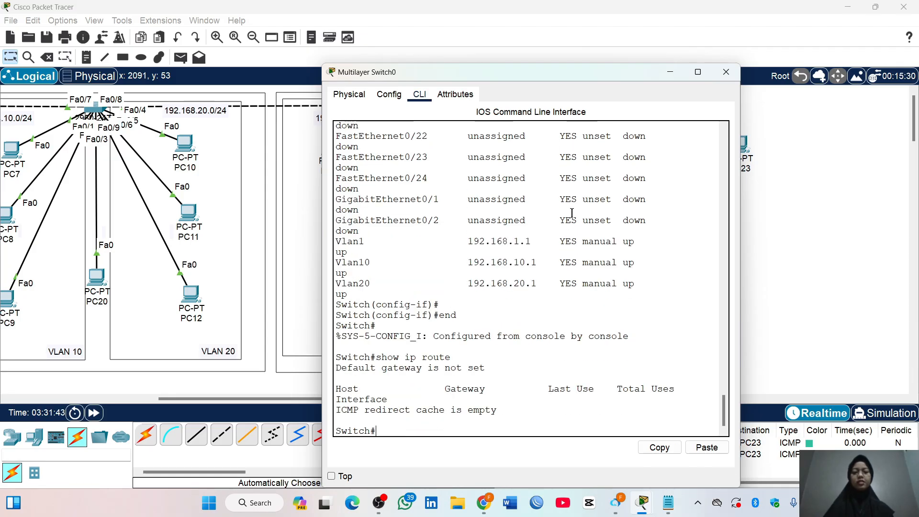
left_click_drag(339, 410, 580, 409)
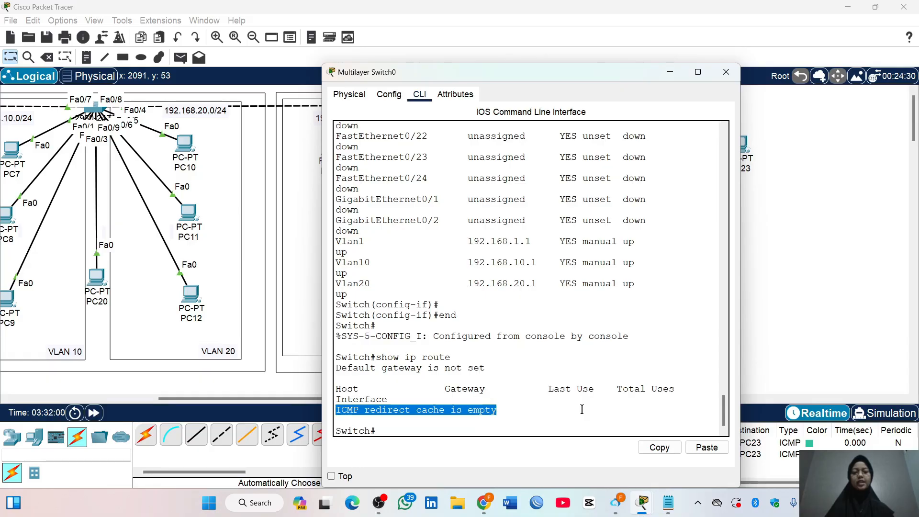
left_click(566, 413)
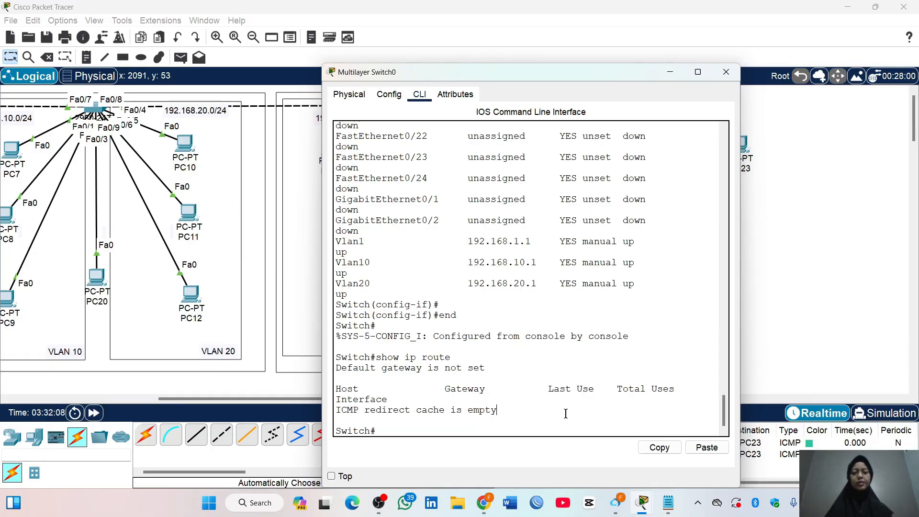
Enter global configuration mode on the multilayer switch and enable layer 3 routing with the ip routing command
type("cont t")
key("Return")
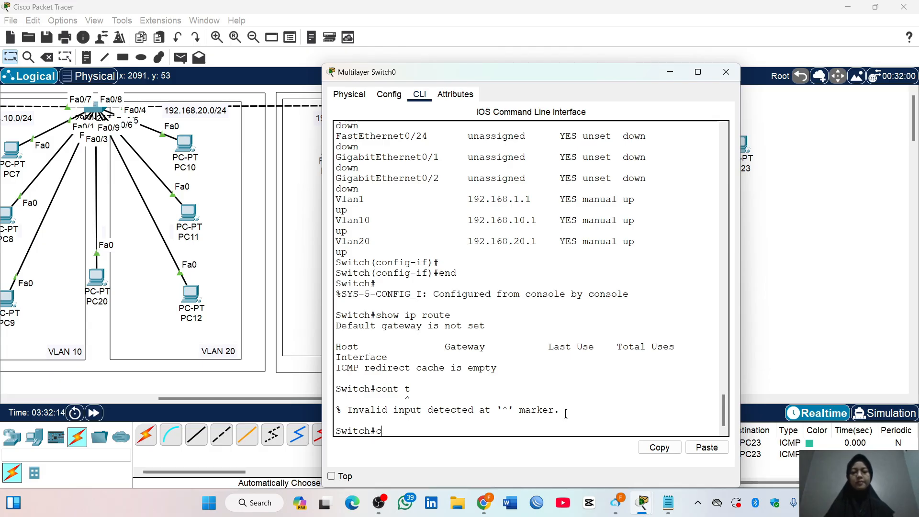
type("conf t")
key("Return")
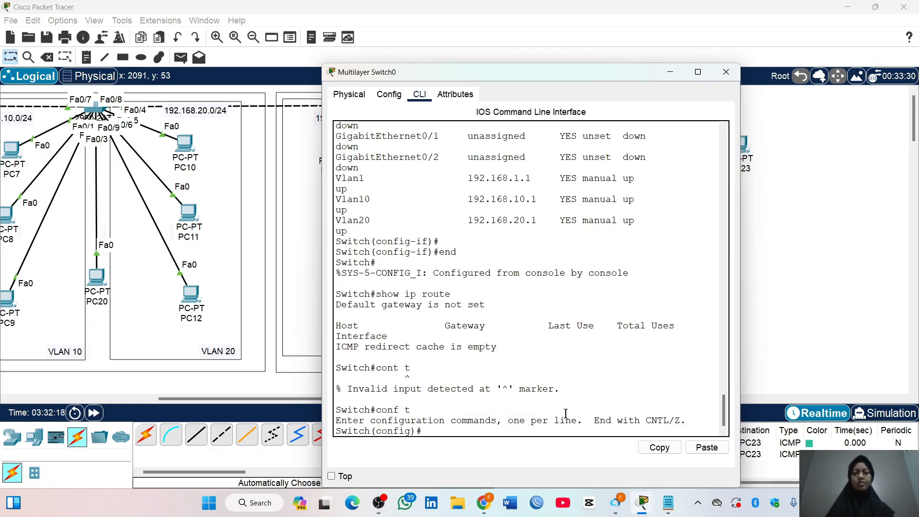
type("ip routing")
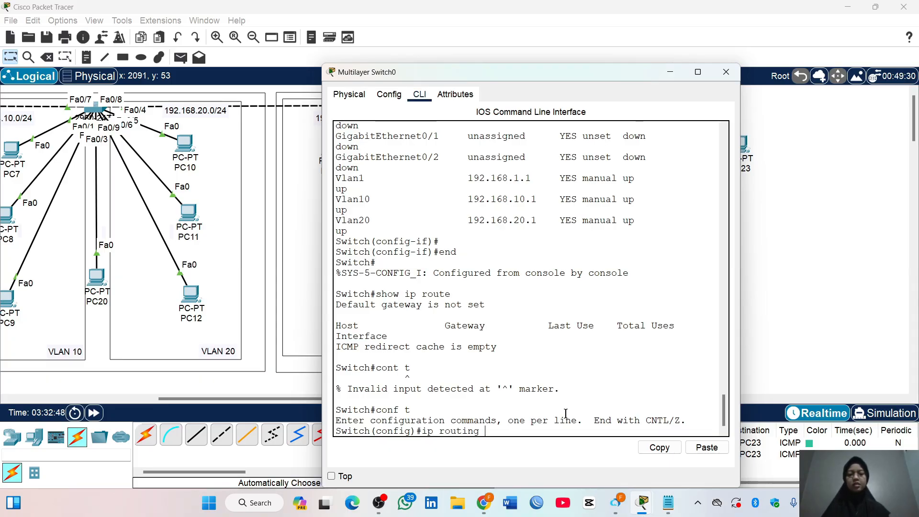
key("Return")
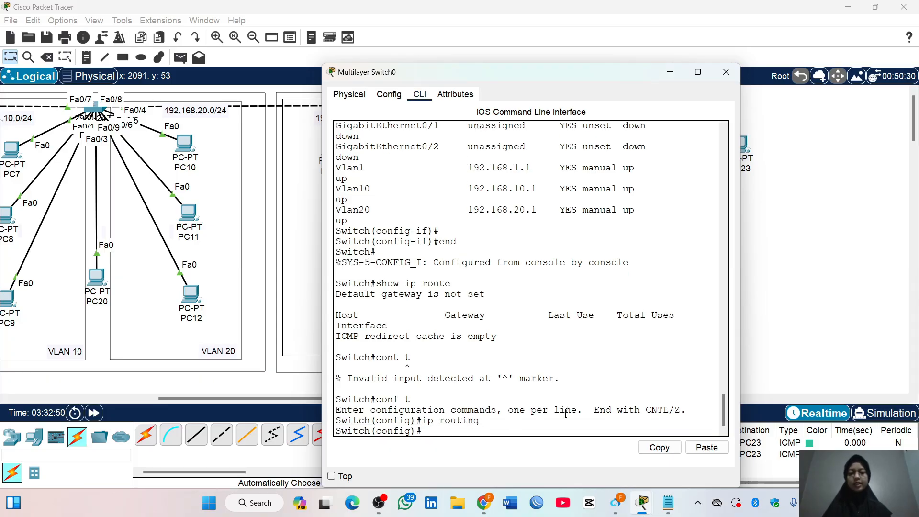
Display the routing table from configuration mode with do show ip route, examine the connected VLAN routes, and close the switch window
type("do show ip ")
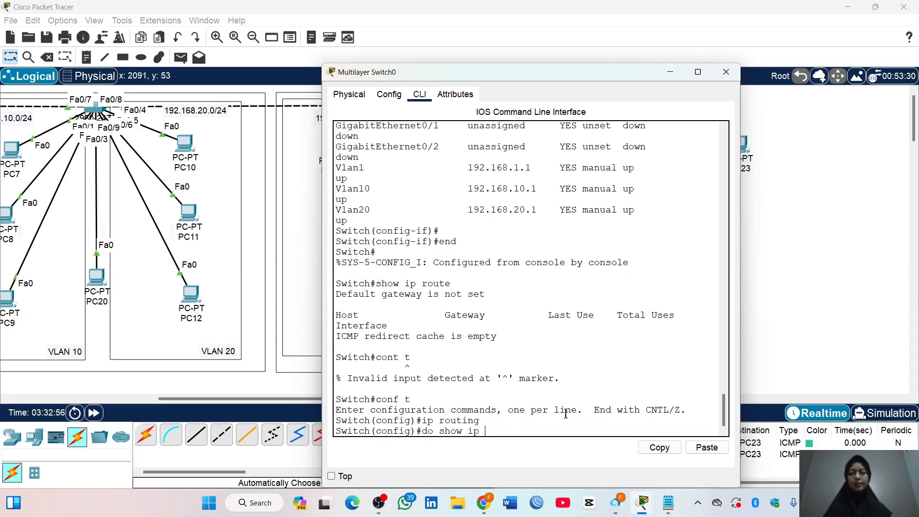
type("route")
key("Return")
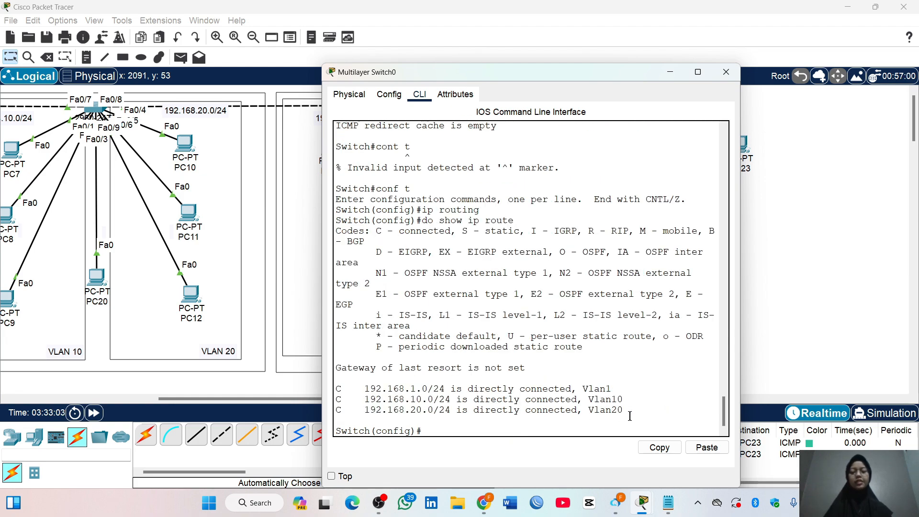
left_click_drag(630, 415, 337, 386)
left_click(676, 382)
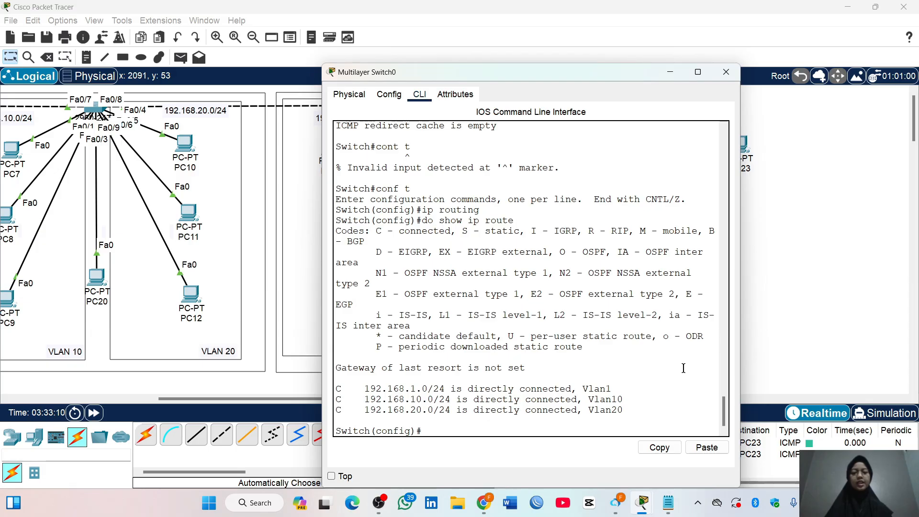
left_click(726, 72)
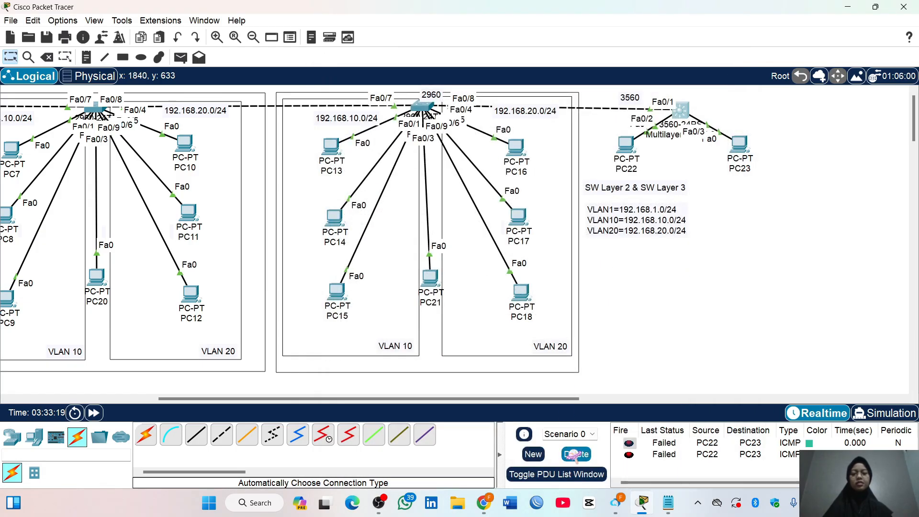
Test connectivity between VLAN 20 and VLAN 10 by sending a simple PDU from PC16 to PC22
left_click(181, 58)
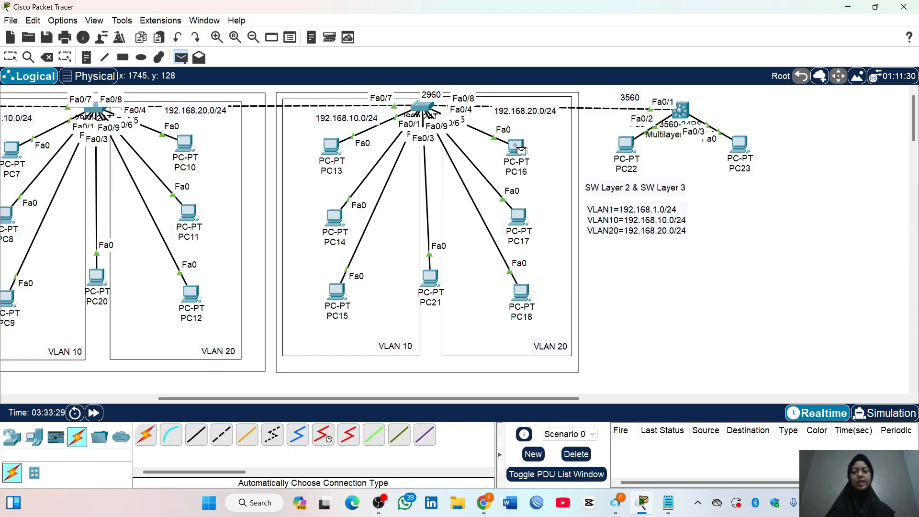
left_click(517, 147)
left_click(626, 144)
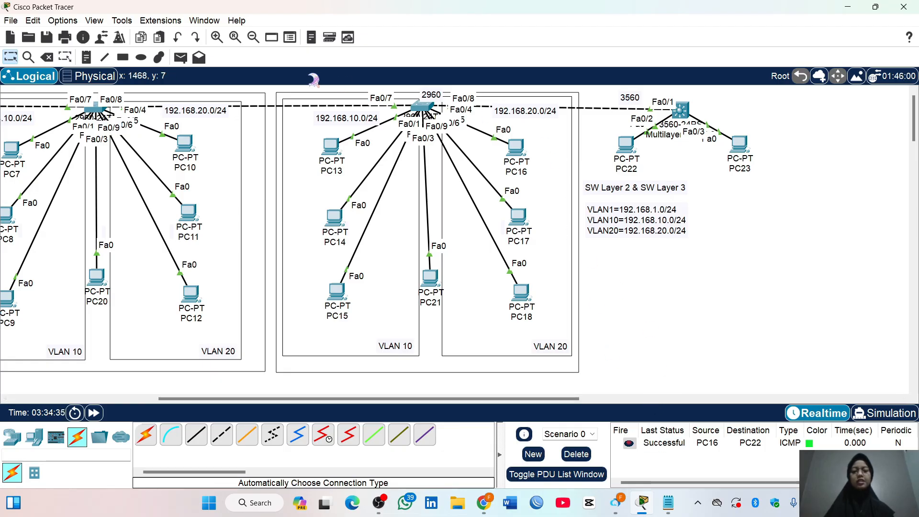
Test connectivity across VLANs by sending a simple PDU from PC23 to PC13 twice
left_click(181, 57)
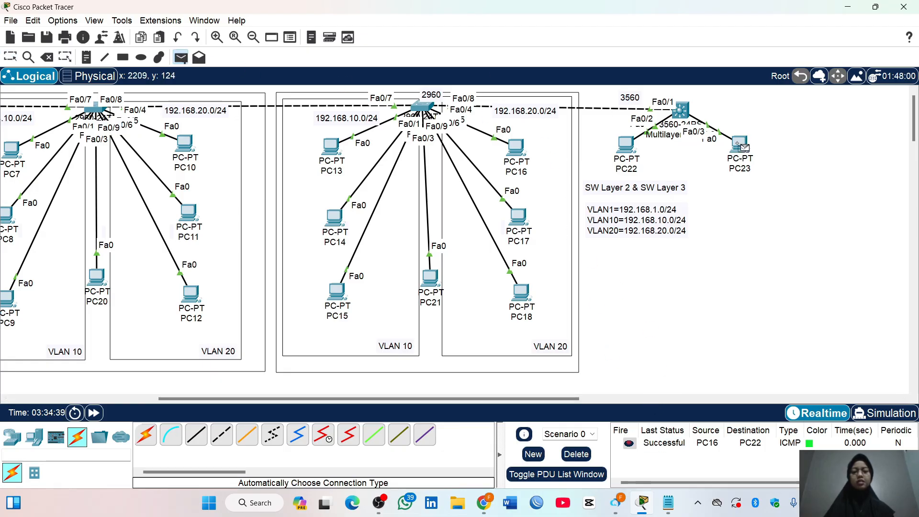
left_click(740, 145)
left_click(331, 146)
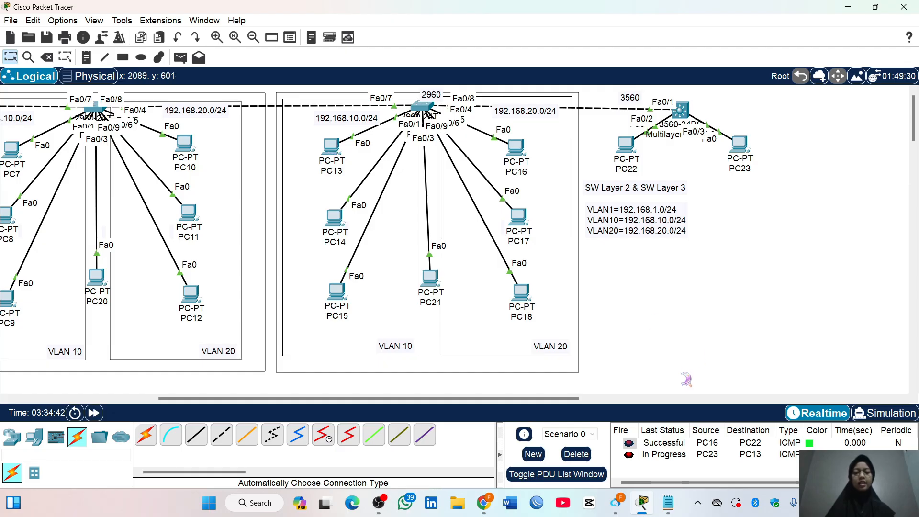
left_click(181, 58)
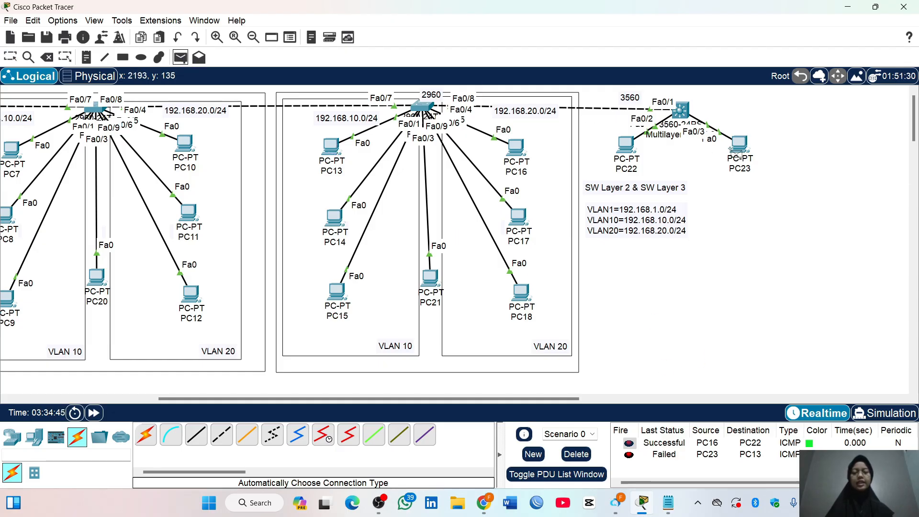
left_click(737, 149)
left_click(330, 144)
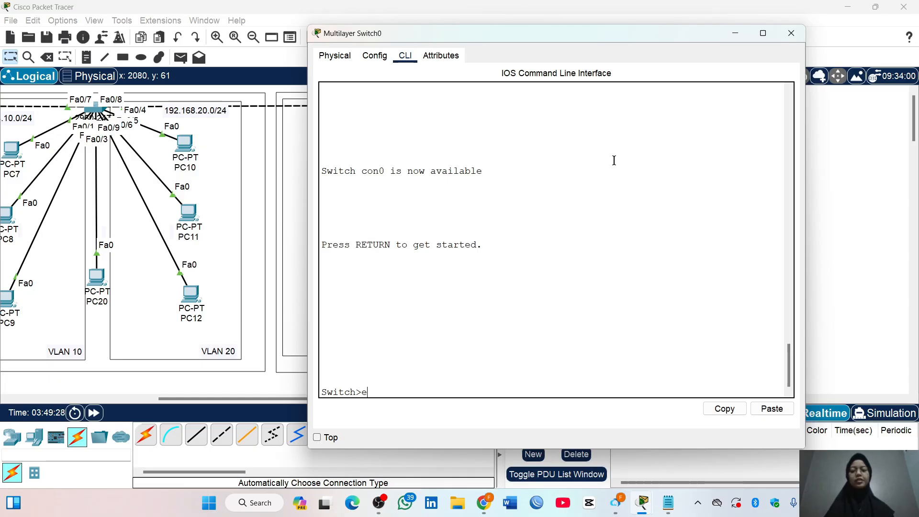
Enter privileged mode and global configuration mode in Multilayer Switch0's command line with en and conf t
type("n")
key("Return")
type("con")
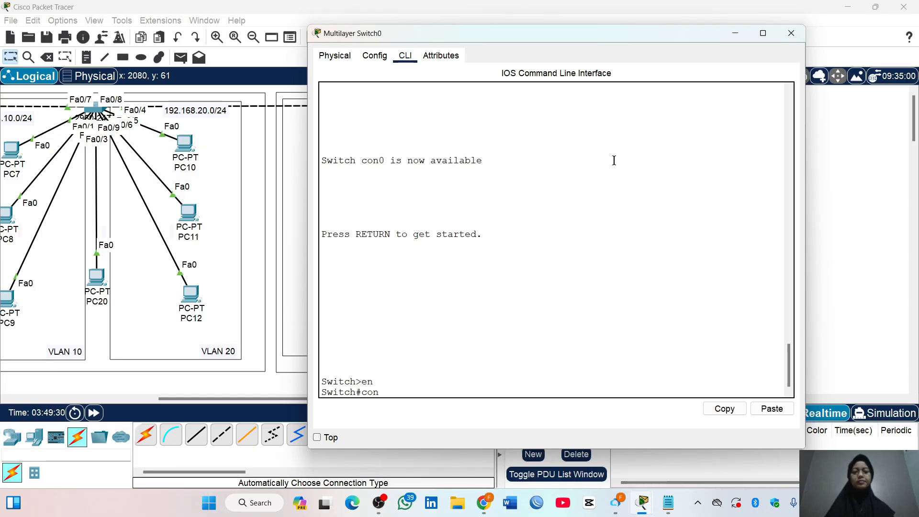
type("f t")
key("Return")
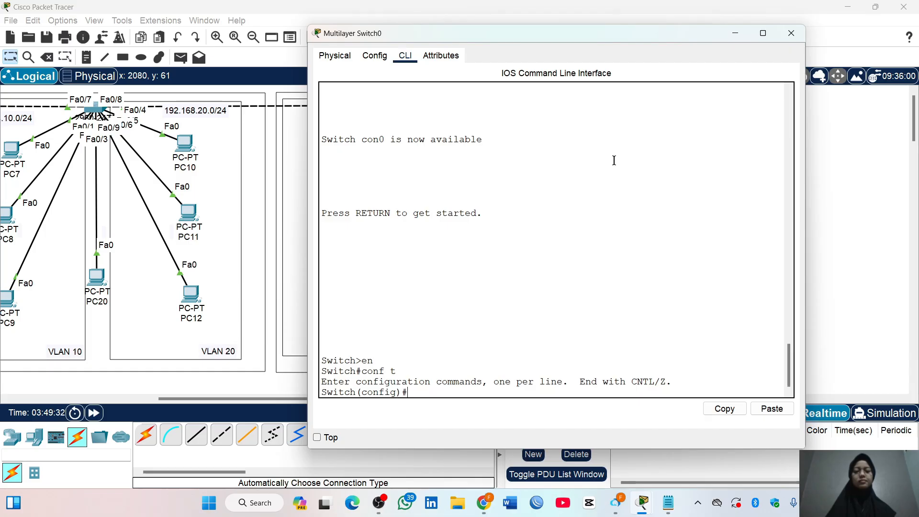
Create the DHCP pool VLAN10 with the network 192.168.10.0 255.255.255.0
type("ip dhc")
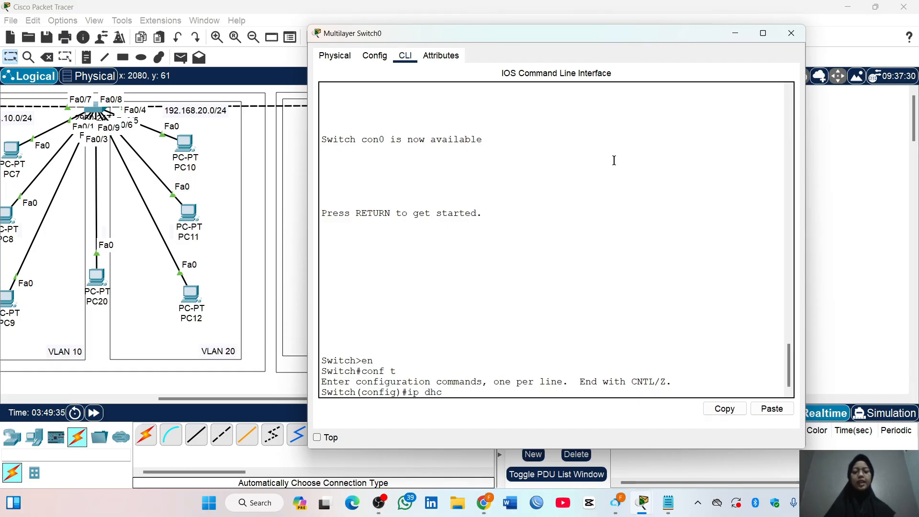
type("p pool")
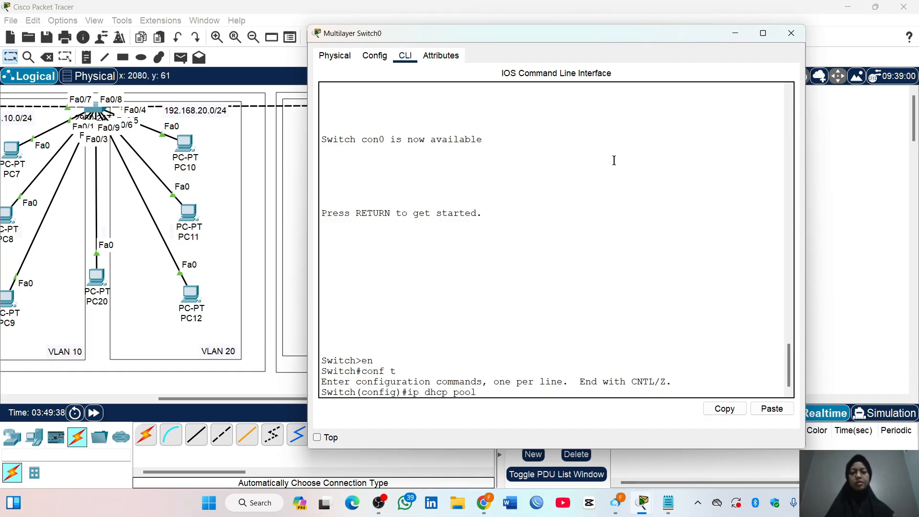
type(" VLAN")
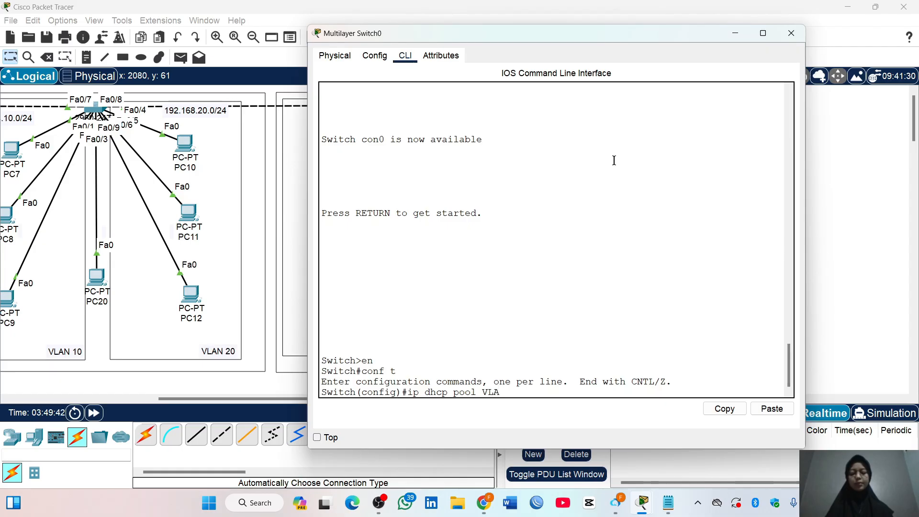
type("10")
key("Return")
type("nfig)#n")
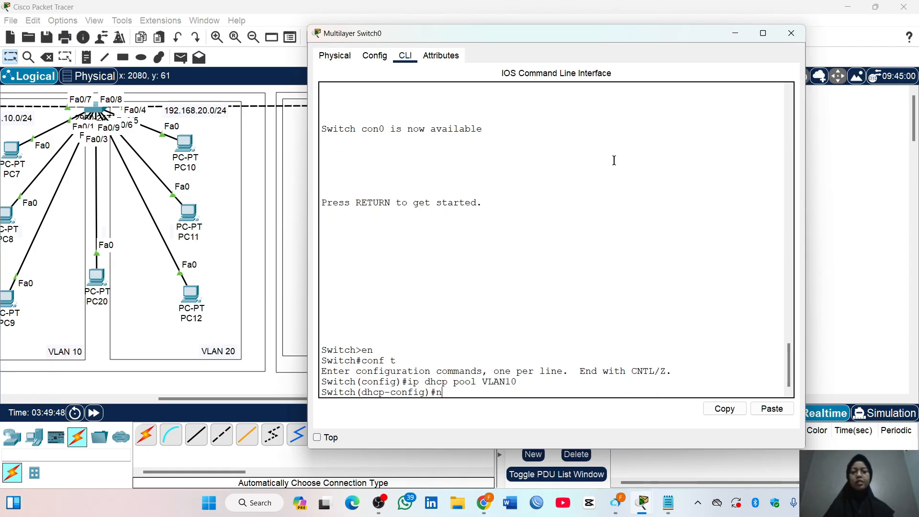
type("et")
key("Tab")
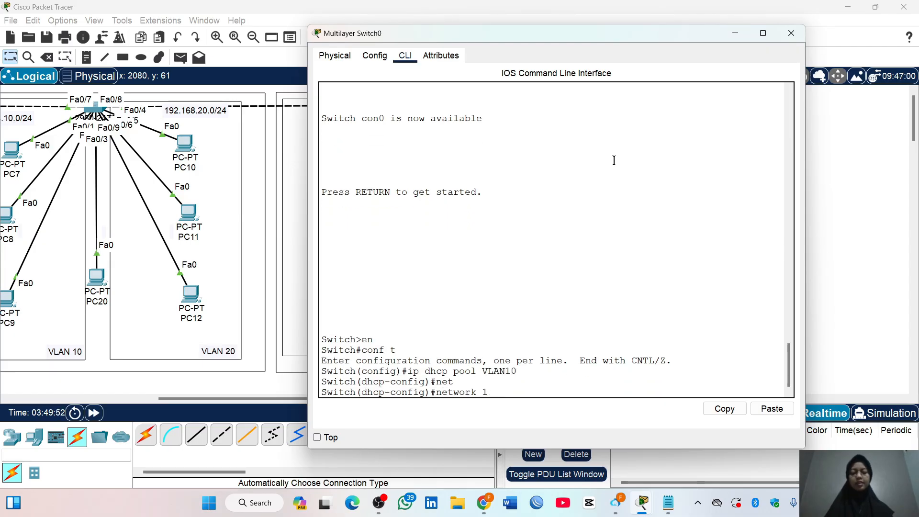
type("10.0 255.255.255.0")
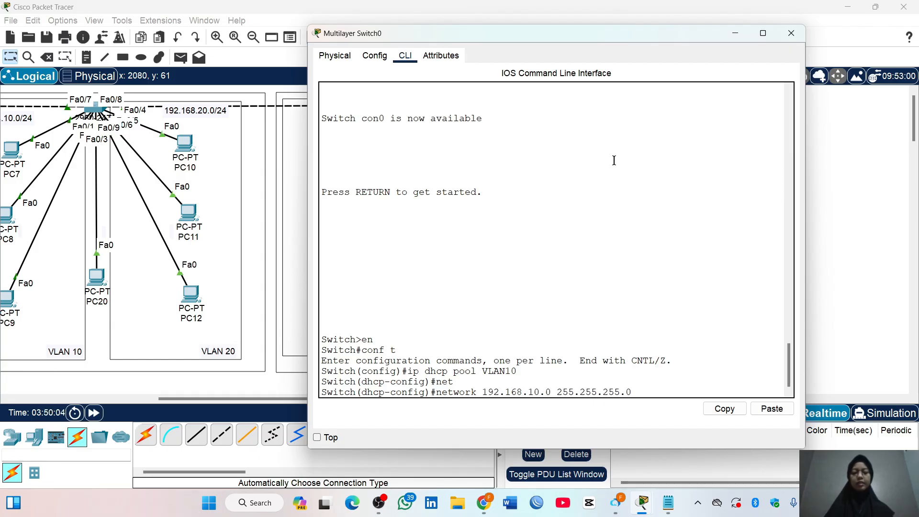
key("Return")
Set the VLAN10 pool's default router to 192.168.10.1 and DNS server to 8.8.8.8, and exit the pool configuration
type("defau")
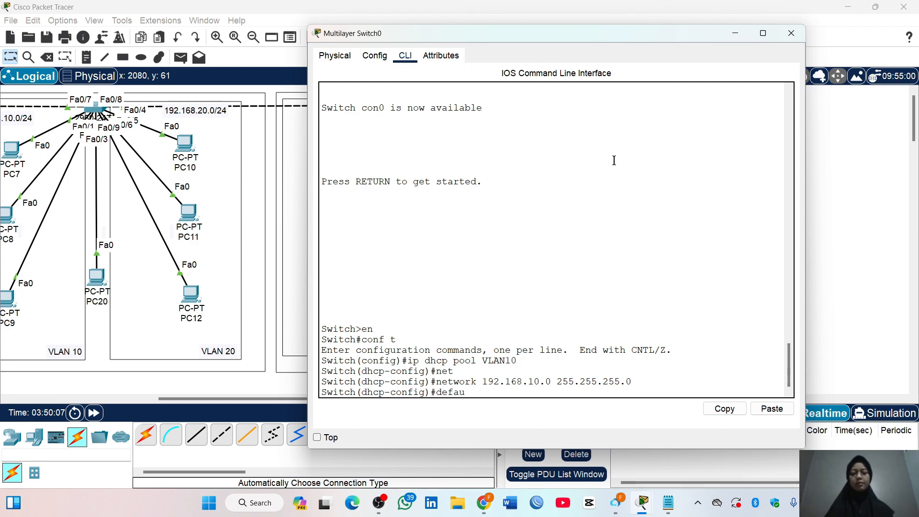
type("lt")
key("Tab")
type("192.")
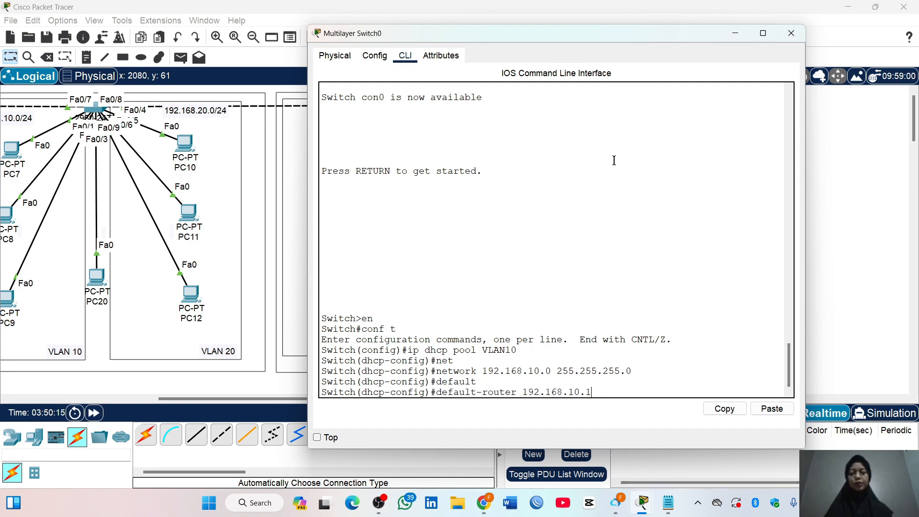
key("Return")
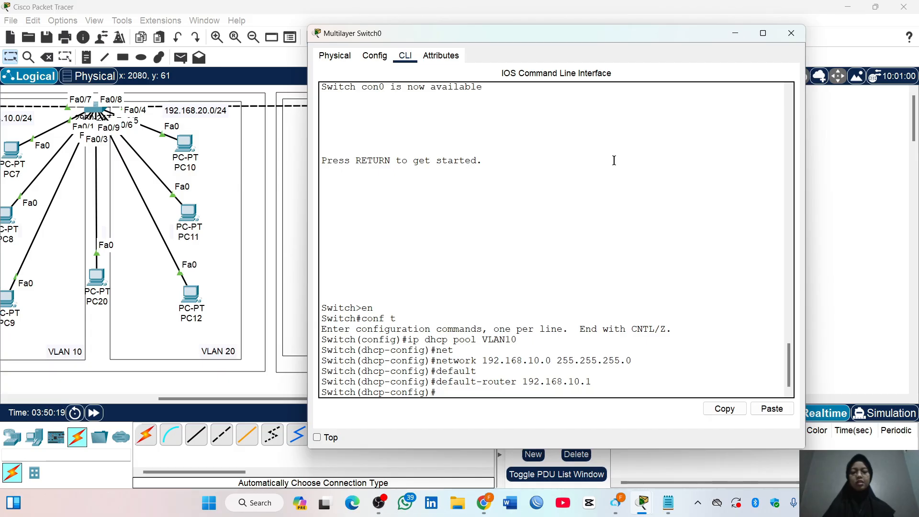
type("dns")
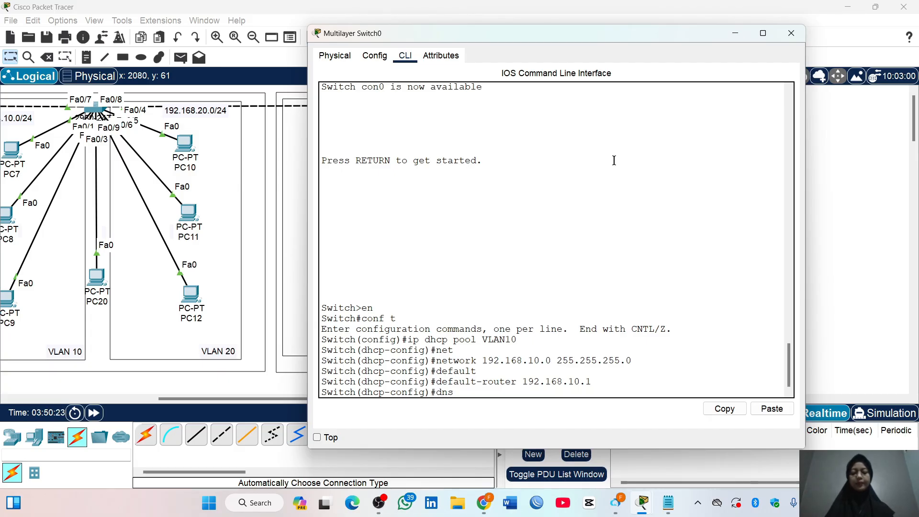
key("Tab")
type("8.8.8.8")
key("Return")
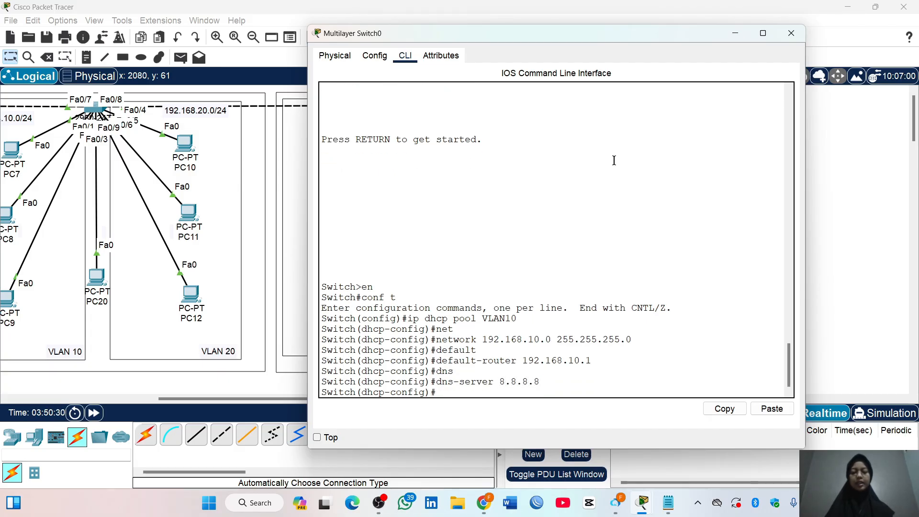
type("exit")
key("Return")
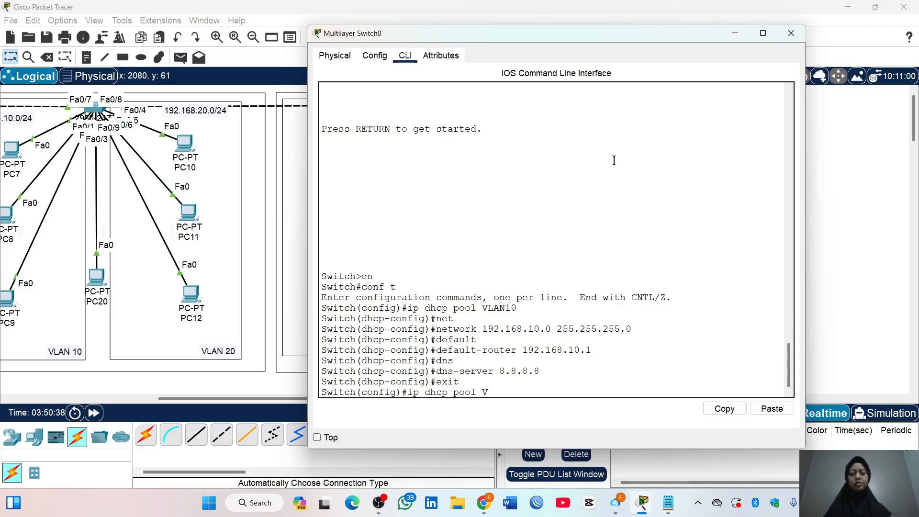
Create the DHCP pool VLAN20 with the network 192.168.20.0 255.255.255.0
type("20")
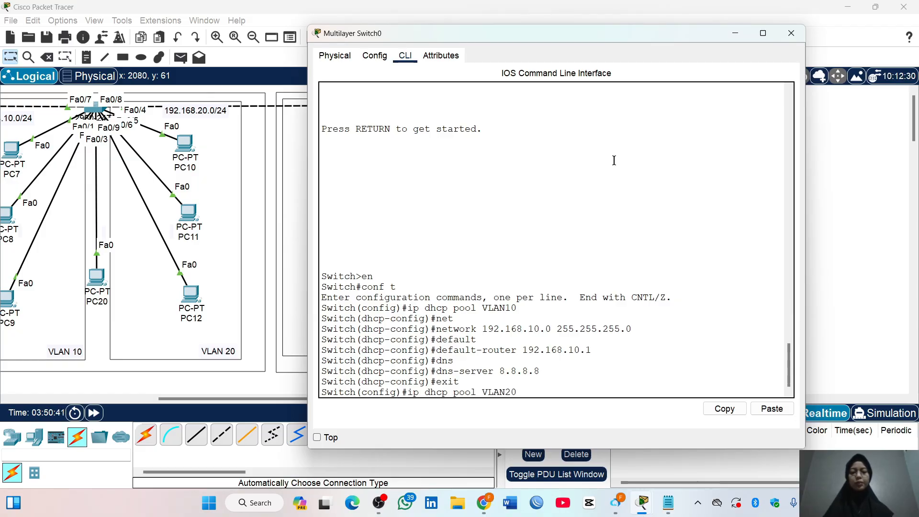
key("Return")
type("net")
key("Tab")
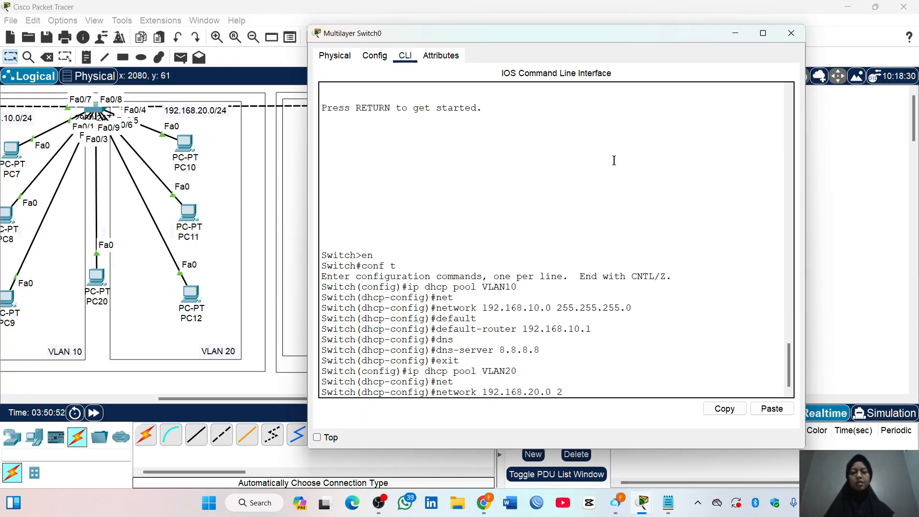
type("192.168.20.0 255.255.255.0")
key("Return")
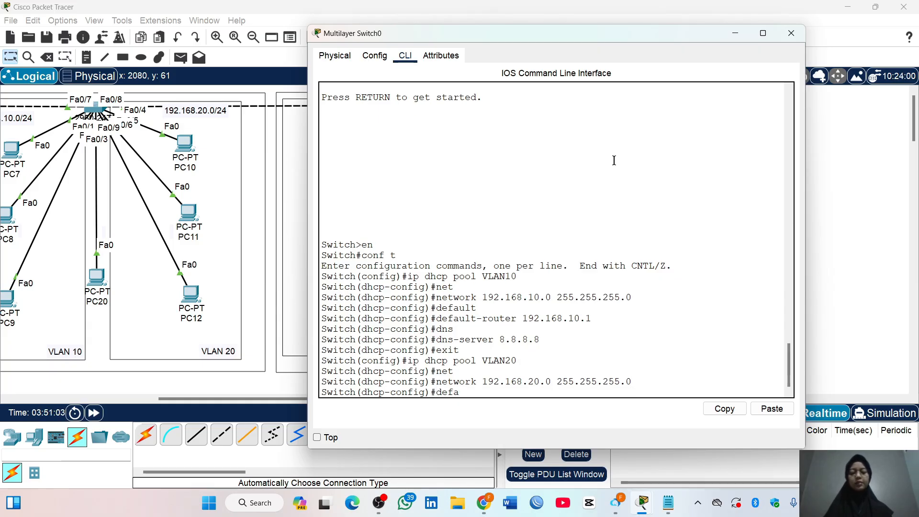
Set the VLAN20 pool's default router to 192.168.20.1 and DNS server to 8.8.8.8, and exit the pool configuration
type("default")
key("Tab")
type("192.168")
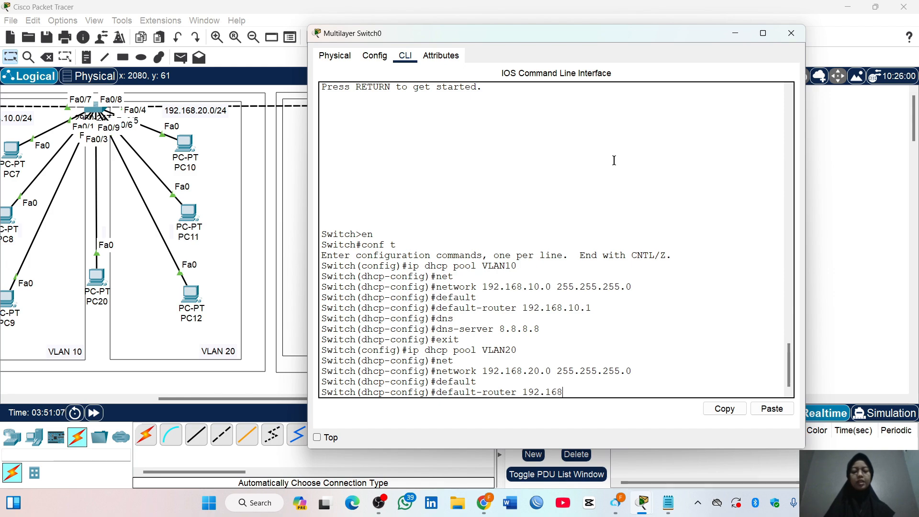
type(".20.1")
key("Return")
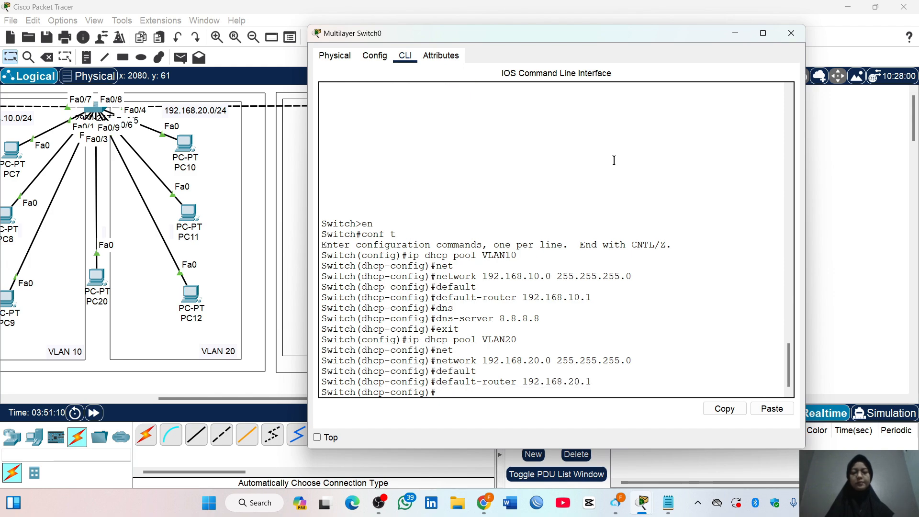
type("dns")
key("Tab")
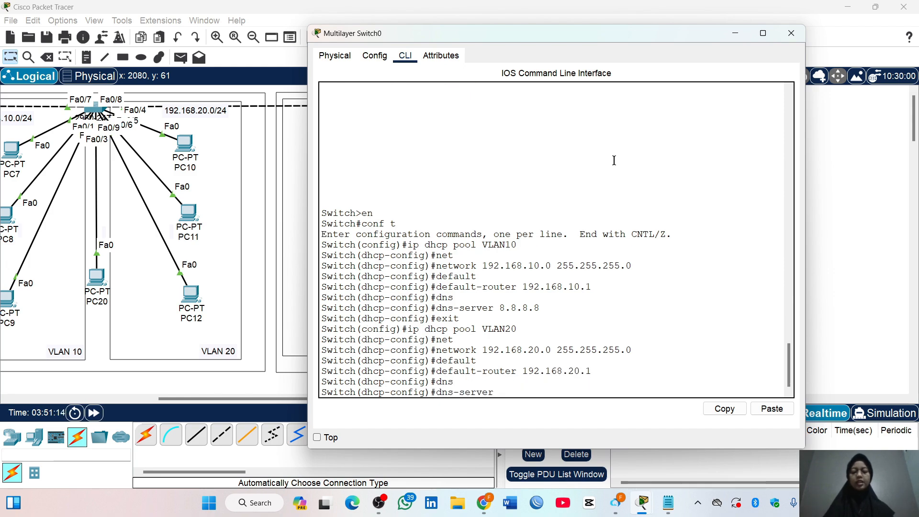
key("Return")
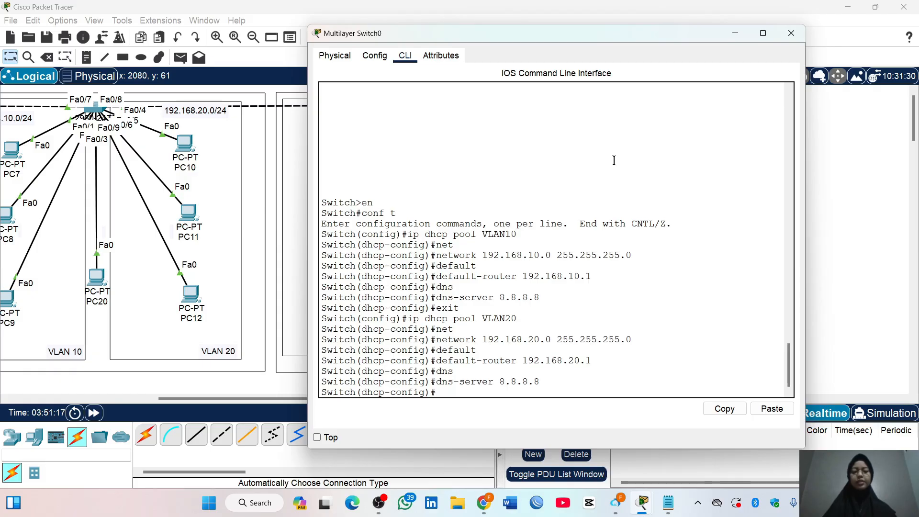
type("exit")
key("Return")
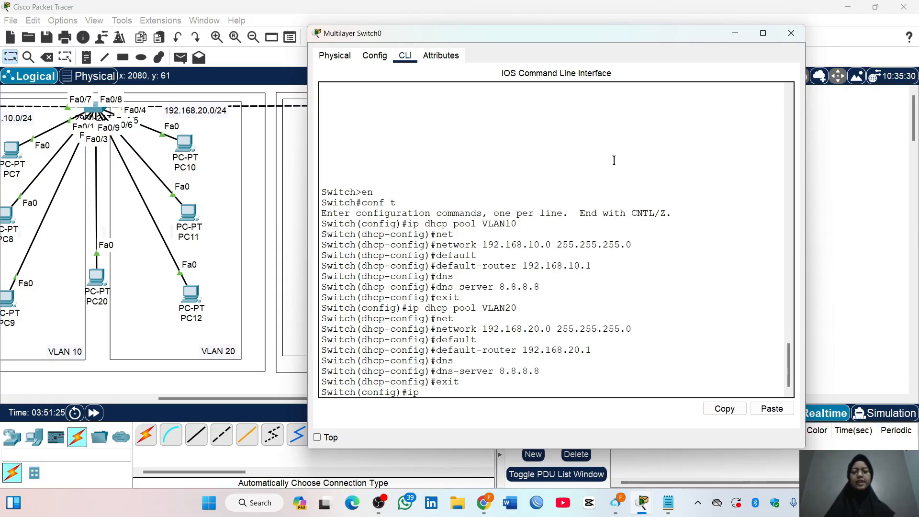
Create the DHCP pool VLAN1 with the network 192.168.1.0 255.255.255.0
type("ip dhcp pool")
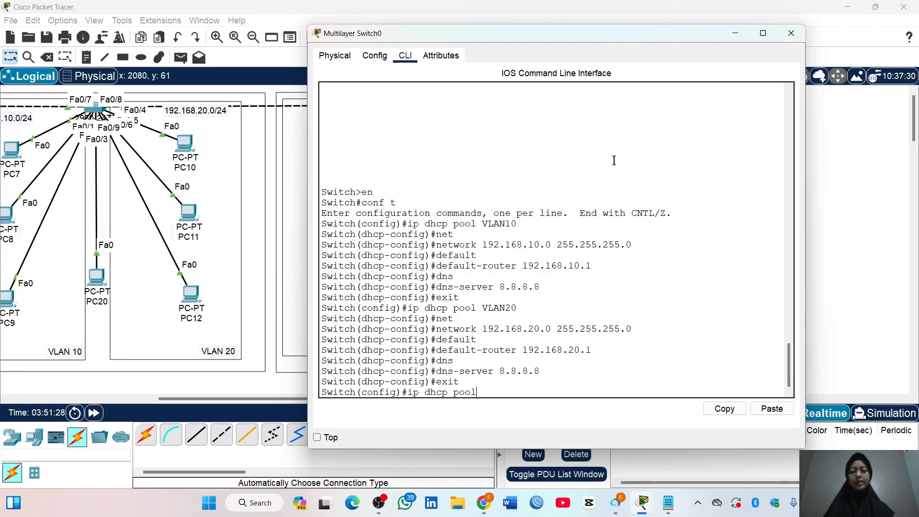
type(" VLAN1")
key("Return")
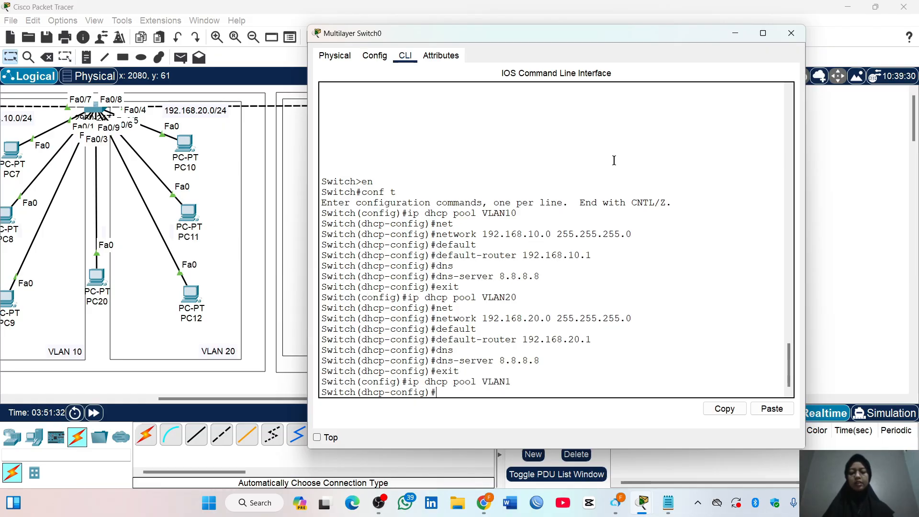
type("net")
key("Tab")
type("1")
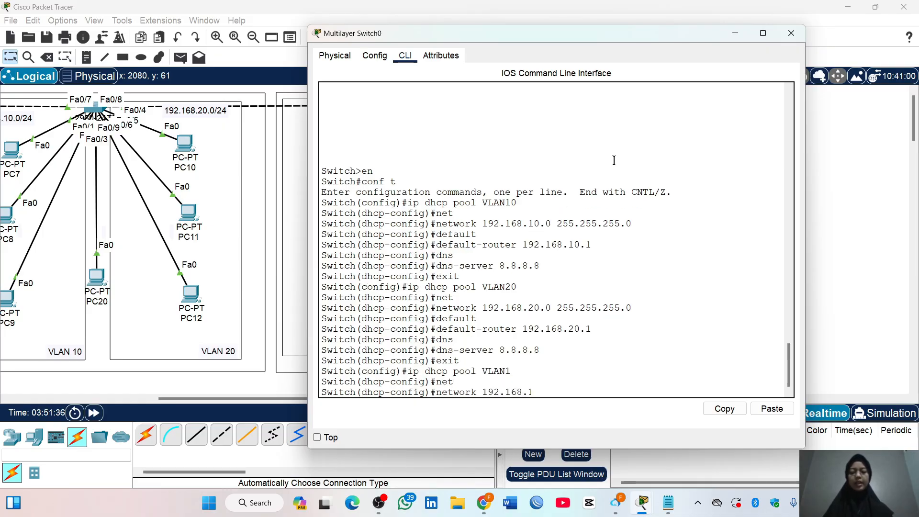
type("92.168.1.0 255.255.255.0")
key("Return")
Set the VLAN1 pool's default router to 192.168.1.1 and DNS server to 8.8.8.8, exit the pool configuration and close the switch window
type("defaul")
key("Tab")
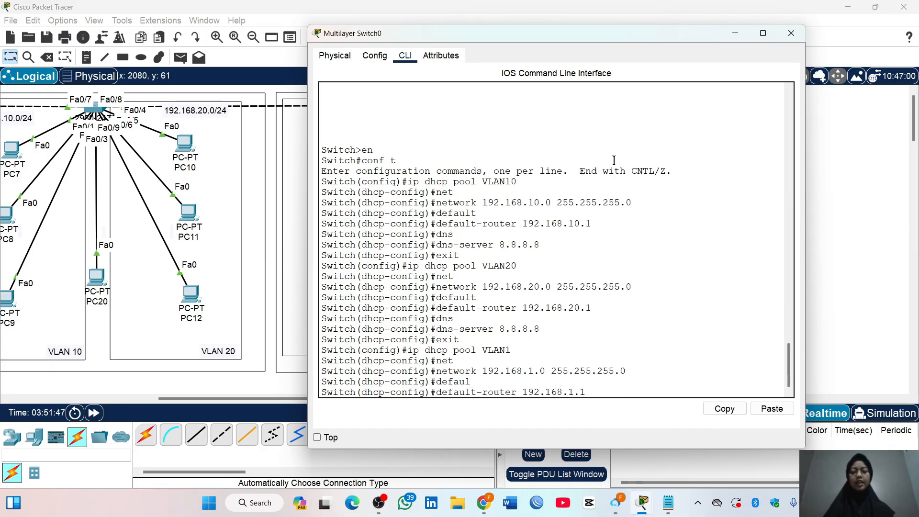
type("192.168.1.1")
key("Return")
type("dns")
key("Tab")
type("8.8.8")
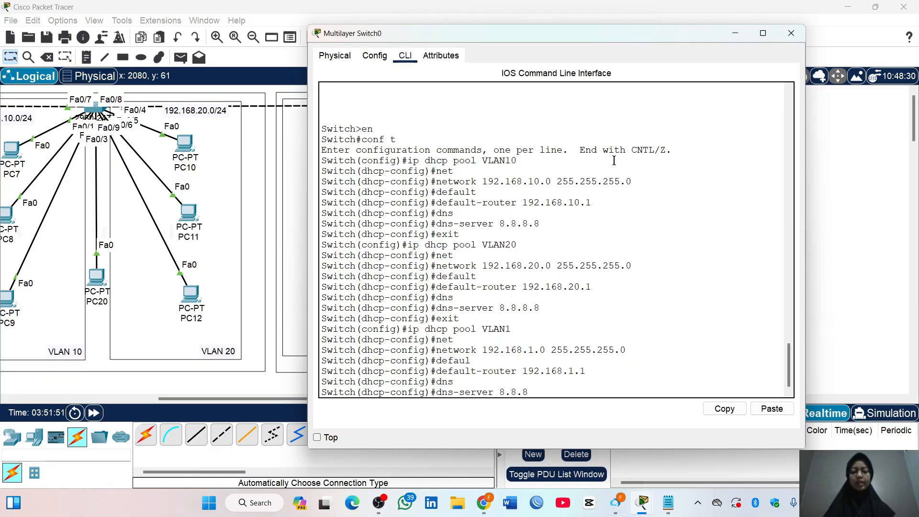
type(".8")
key("Return")
type("exit")
key("Return")
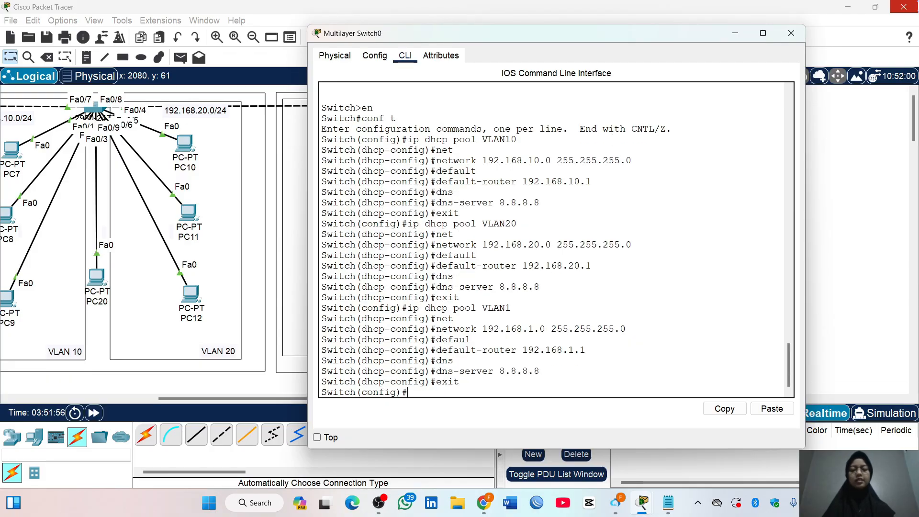
left_click(791, 33)
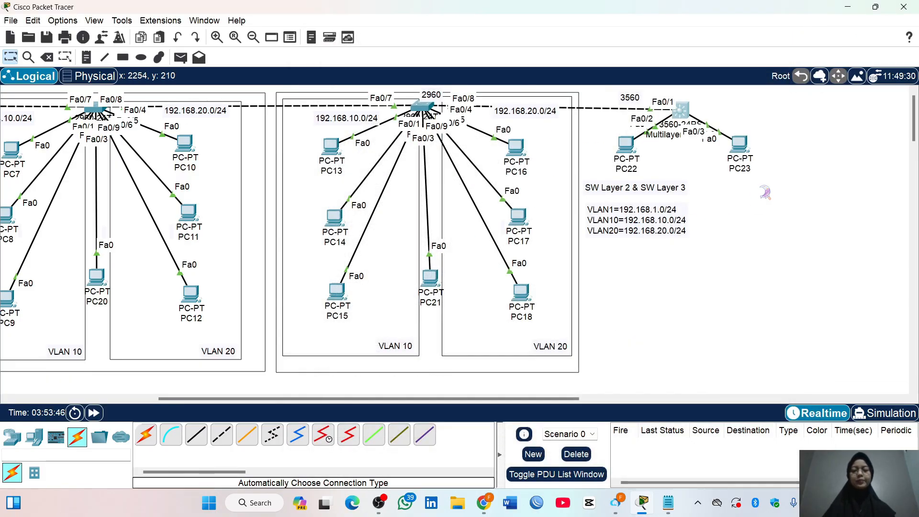
Set PC23's IPv4 configuration to DHCP and close its window
left_click(740, 143)
left_click(383, 146)
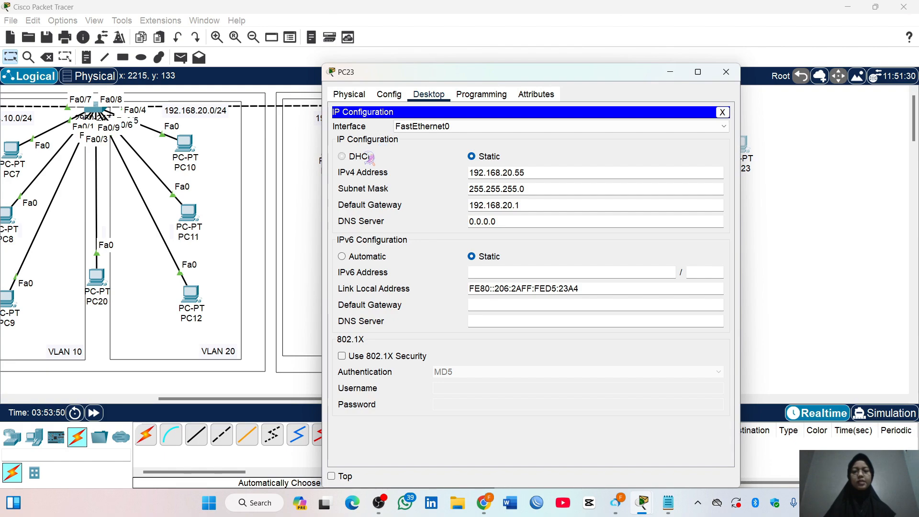
left_click(365, 157)
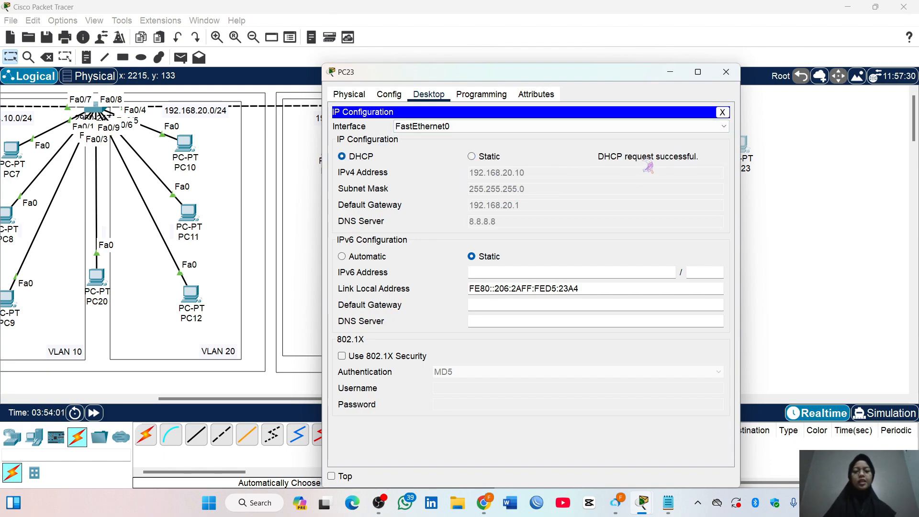
left_click(726, 72)
Set PC22's IPv4 configuration to DHCP and close its window
left_click(633, 159)
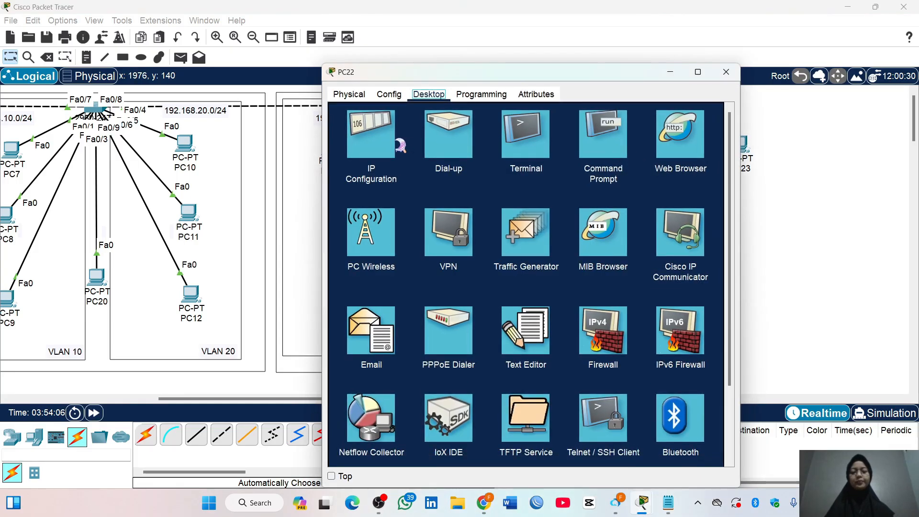
left_click(398, 144)
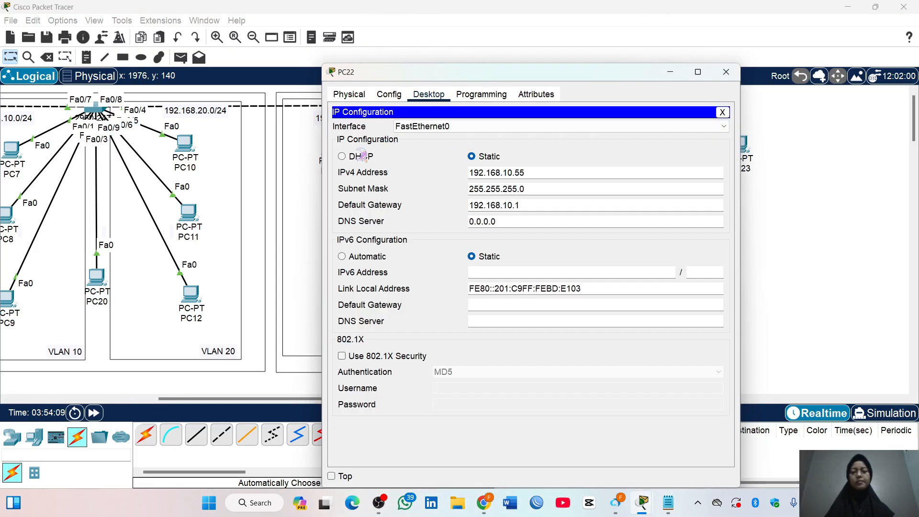
left_click(342, 157)
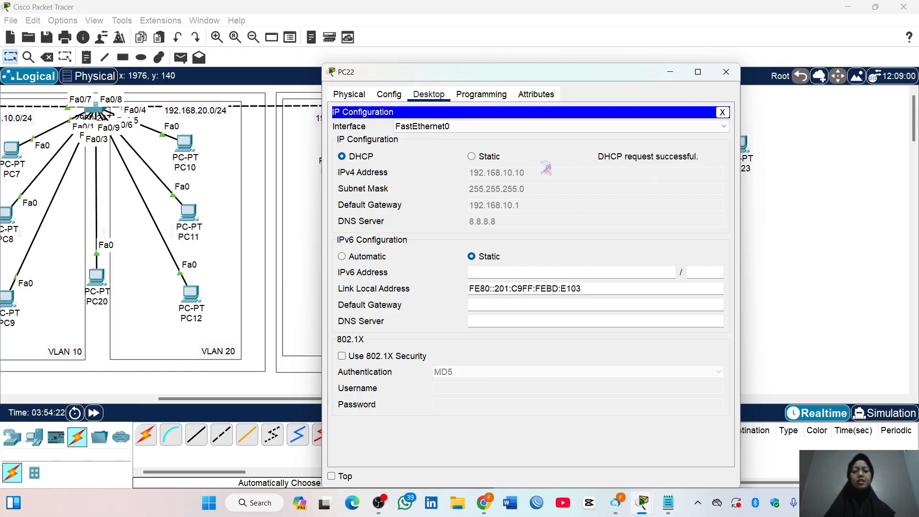
left_click(727, 72)
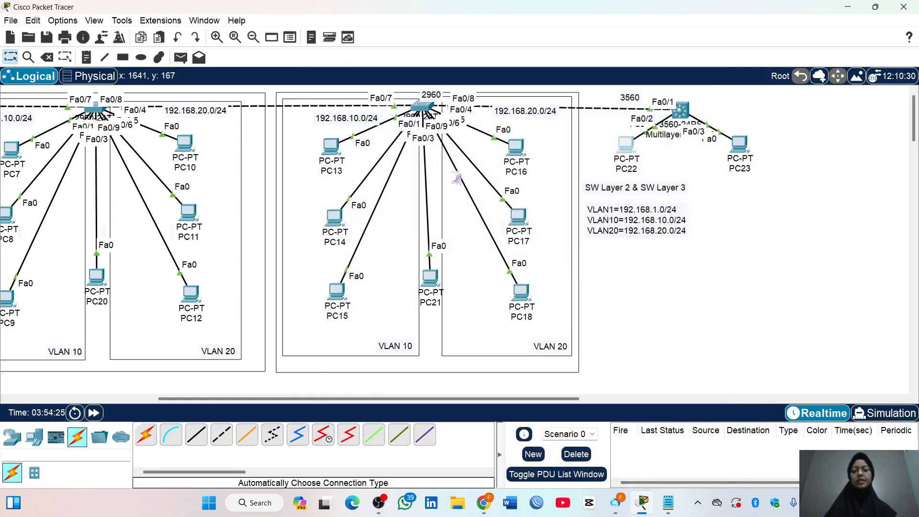
Set PC16 in the VLAN 20 area to obtain its IPv4 address by DHCP and close its window
left_click(514, 147)
left_click(368, 138)
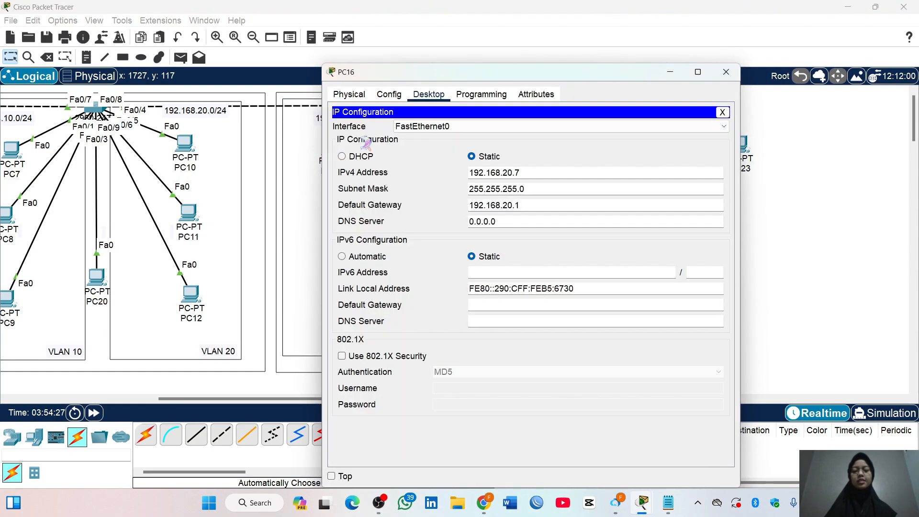
left_click(354, 158)
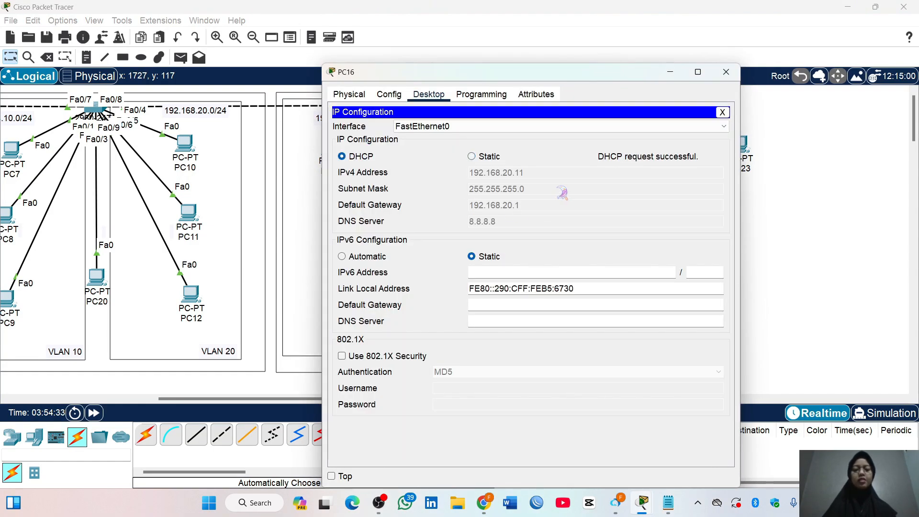
left_click(726, 72)
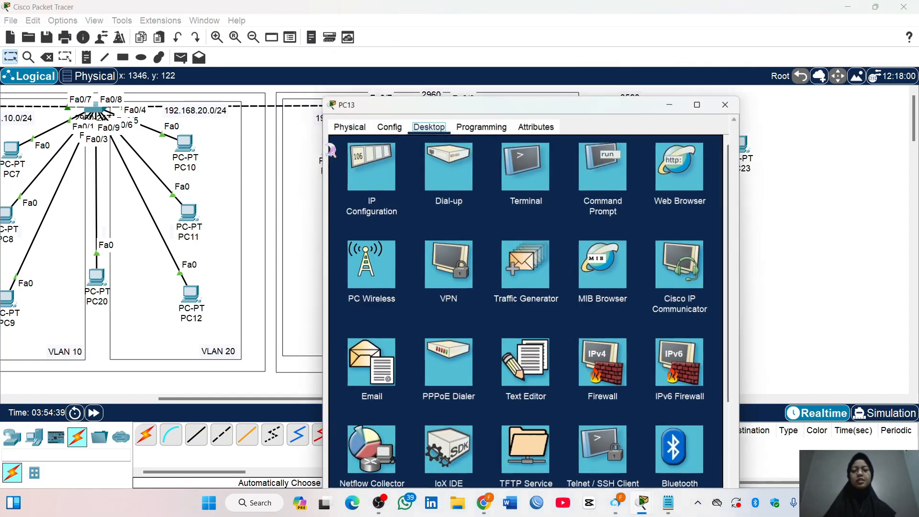
Set PC13 in the VLAN 10 area to obtain its IPv4 address by DHCP
left_click(332, 146)
left_click(360, 152)
left_click(366, 162)
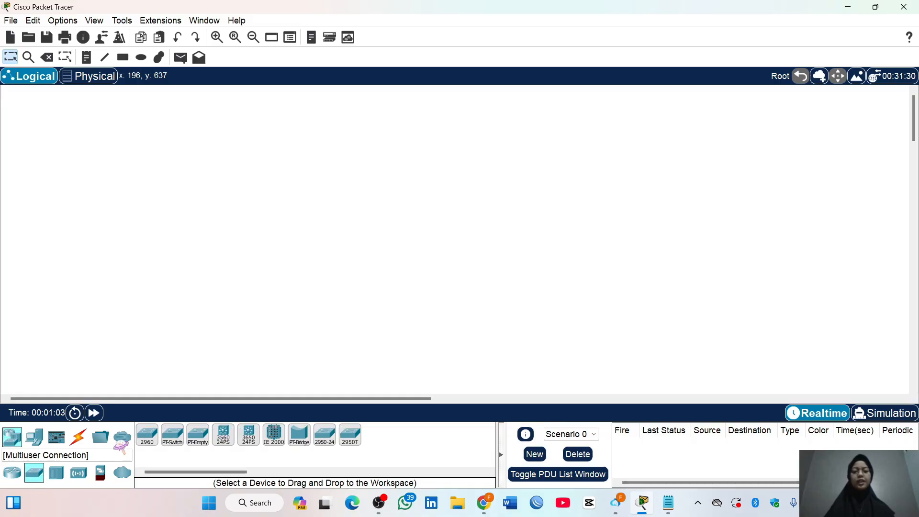
Place three 2960 switches in a horizontal row on the empty workspace, with the middle one centred between the others
left_click(147, 435)
left_click(209, 159)
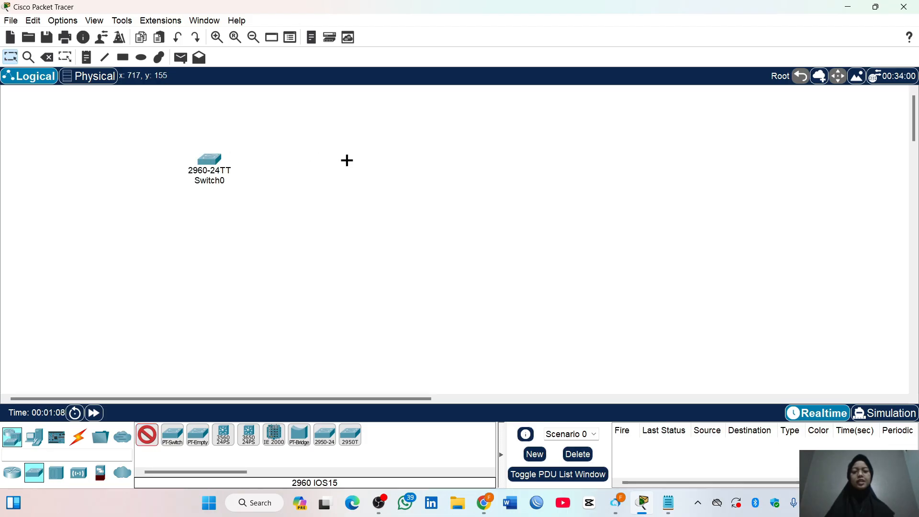
left_click(385, 157)
left_click(540, 157)
key("Escape")
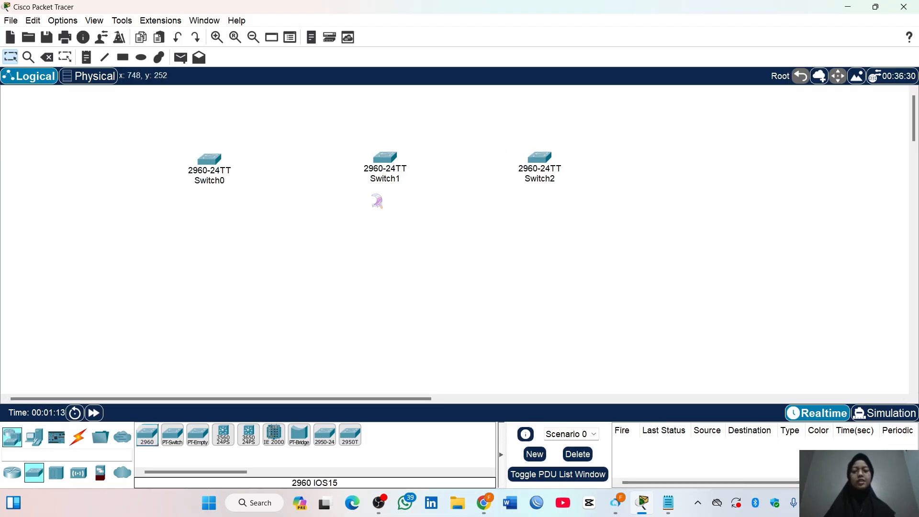
left_click_drag(384, 158, 367, 171)
Add a 2811 router above the middle switch and move the row of three switches slightly down
left_click(12, 472)
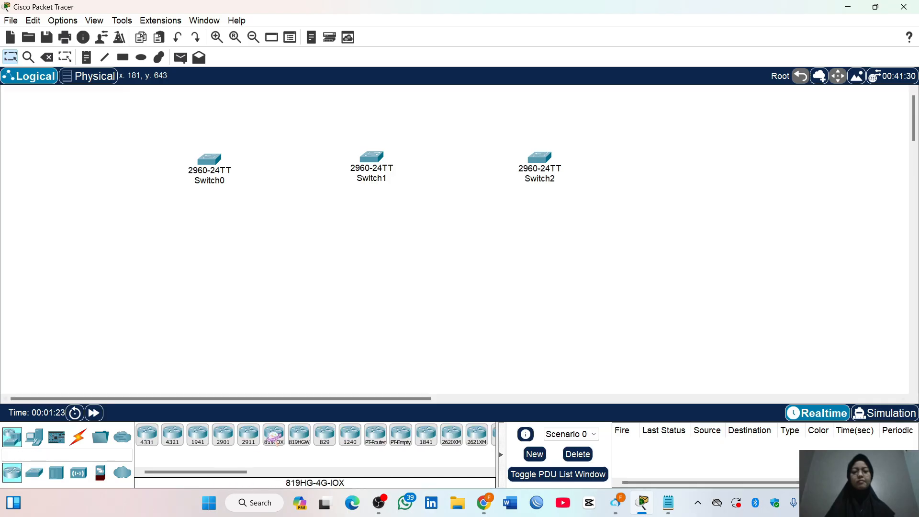
left_click(324, 435)
left_click(377, 117)
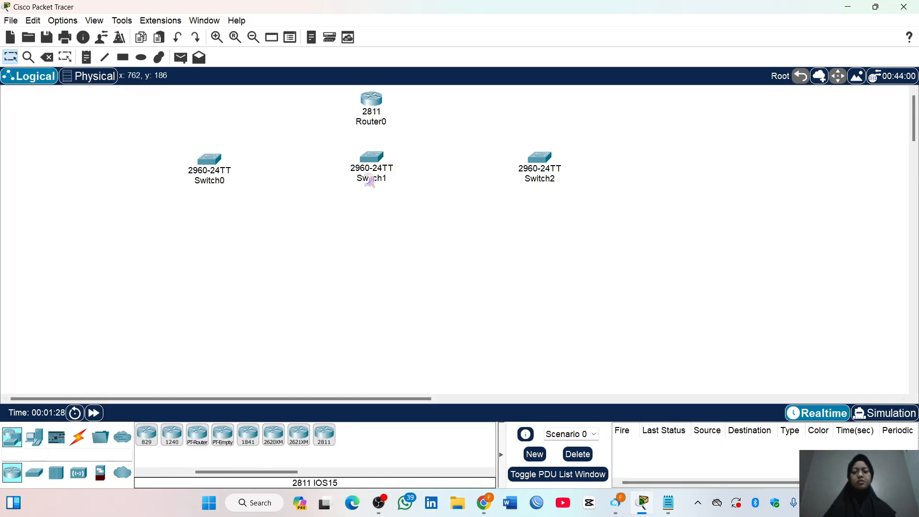
left_click_drag(592, 198, 198, 177)
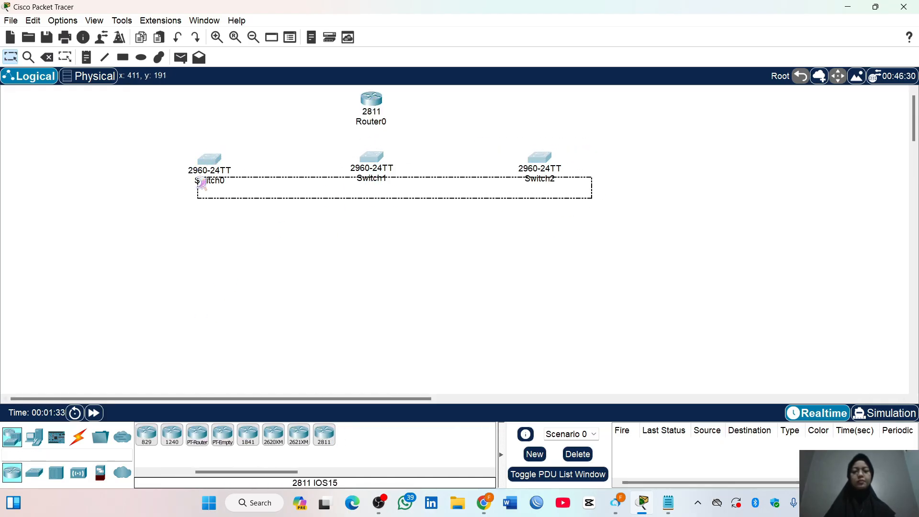
left_click_drag(366, 167, 365, 187)
left_click(441, 224)
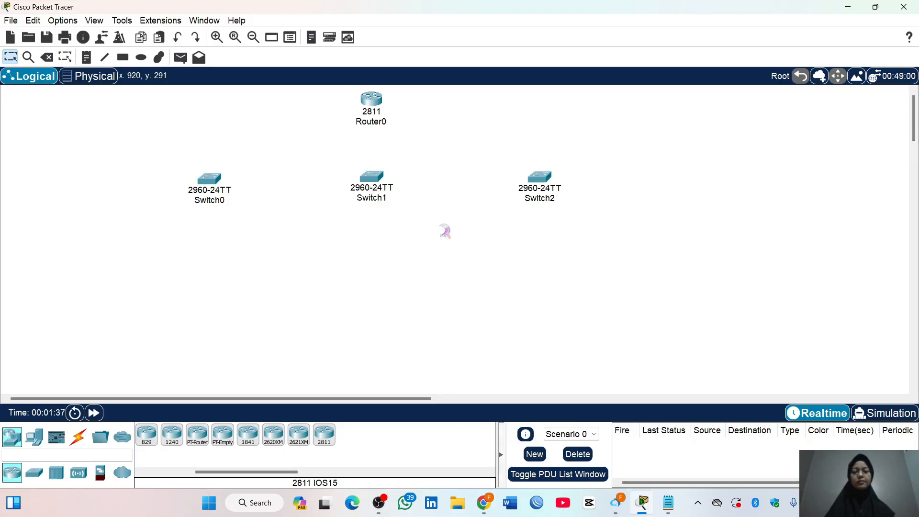
Place six PCs beside and below Switch0 on its outer side, in three rows of two
left_click(34, 437)
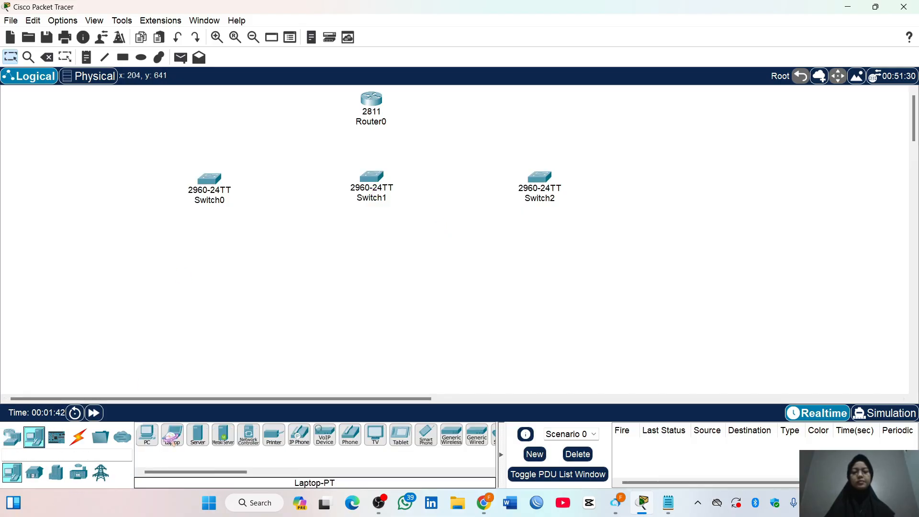
left_click(147, 437, "ctrl")
left_click(91, 189)
left_click(138, 189)
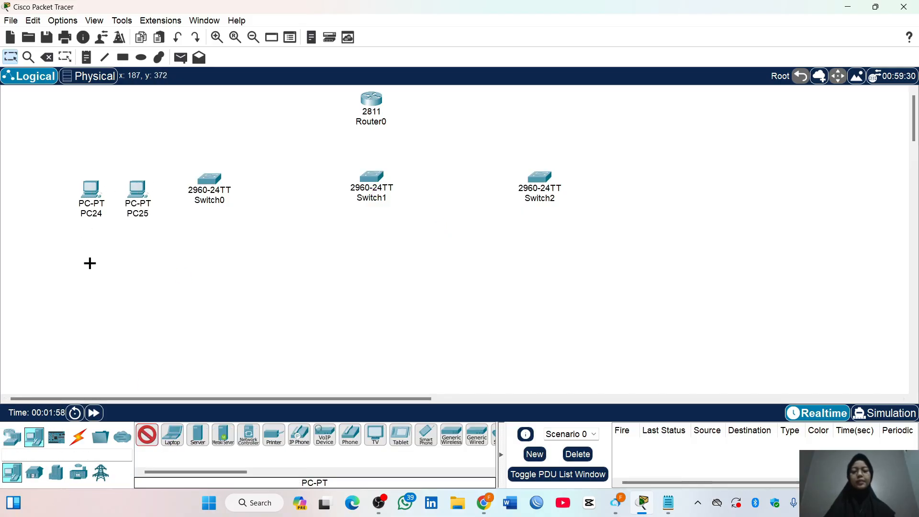
left_click(82, 269)
left_click(137, 269)
left_click(84, 347)
left_click(139, 354)
Place four PCs below Switch0 and four below Switch1, each group in two rows of two
left_click(190, 249)
left_click(221, 250)
left_click(185, 345)
left_click(222, 342)
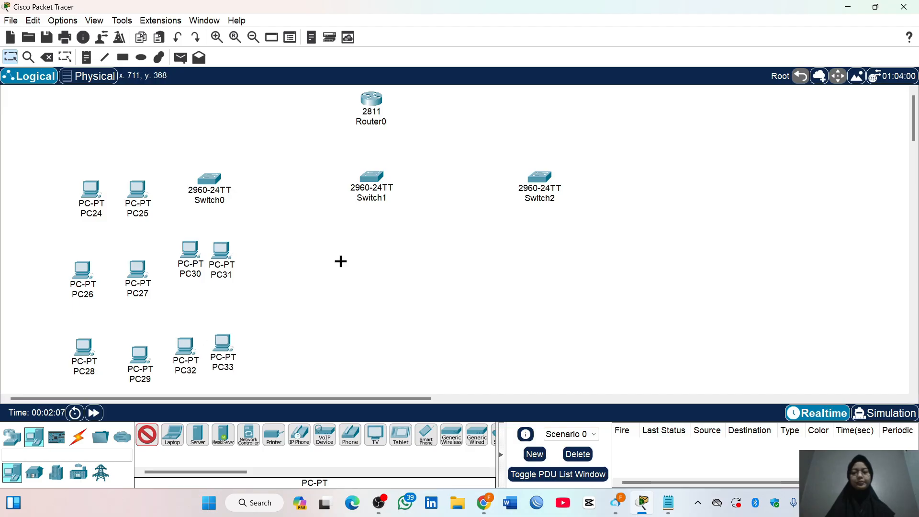
left_click(350, 239)
left_click(387, 242)
left_click(338, 339)
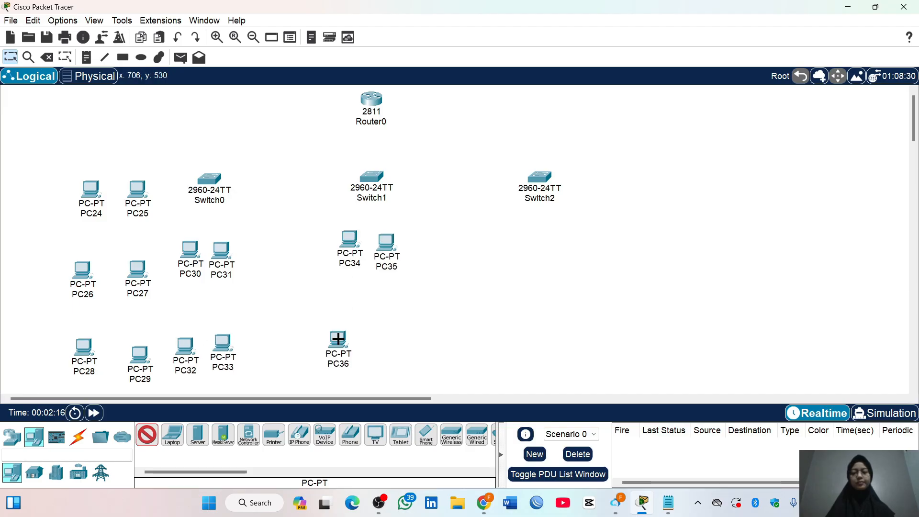
left_click(388, 336)
Place four PCs below Switch2 in two rows of two
left_click(531, 240)
left_click(572, 244)
left_click(531, 340)
left_click(585, 331)
Place six PCs on the outer side of Switch2 in three rows of two and stop adding PCs
left_click(615, 179)
left_click(662, 182)
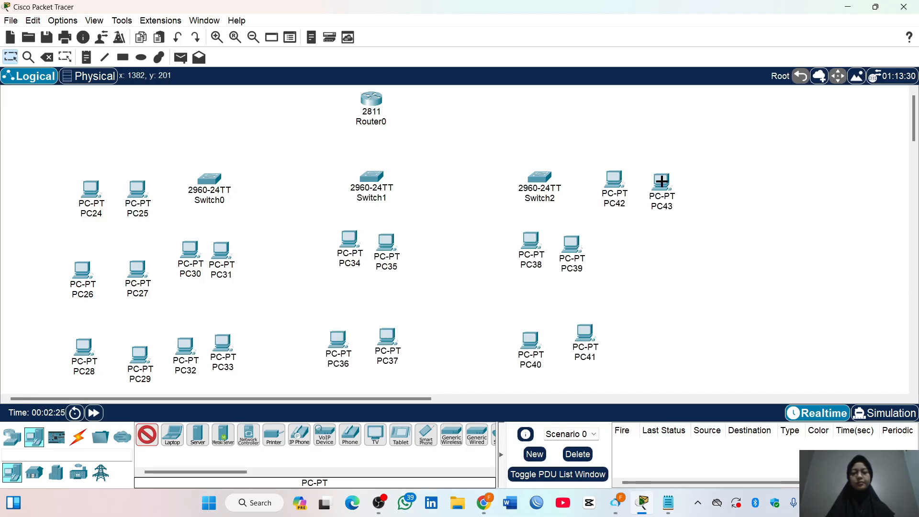
left_click(624, 238)
left_click(664, 244)
left_click(636, 336)
left_click(681, 344)
left_click(148, 435)
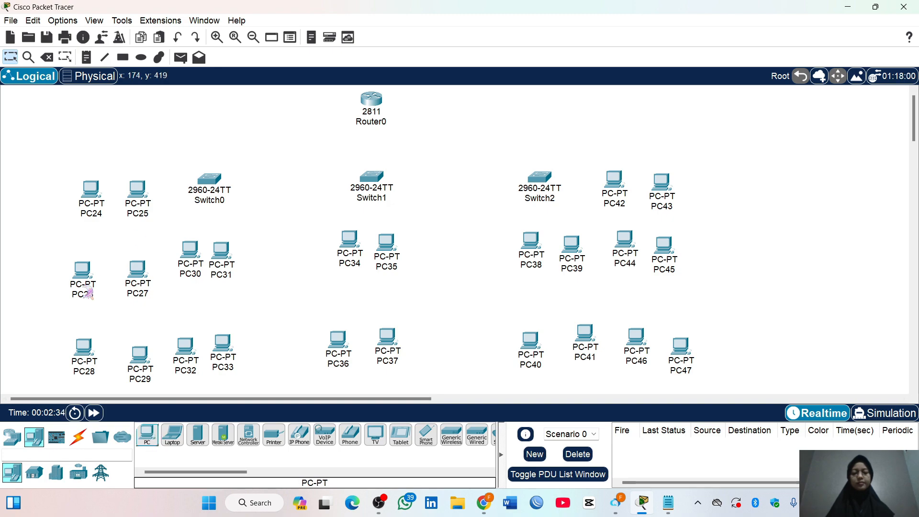
Align PC24 to PC29 beside Switch0 into two tidy columns
left_click_drag(84, 278, 126, 270)
left_click_drag(79, 351, 77, 346)
left_click_drag(139, 355, 133, 334)
left_click_drag(88, 275, 83, 271)
left_click_drag(91, 193, 81, 192)
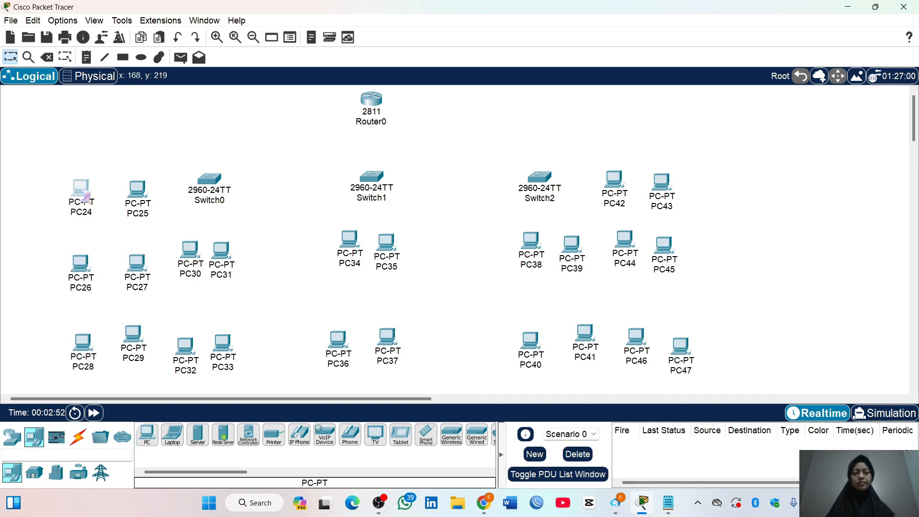
left_click_drag(138, 194, 131, 191)
left_click_drag(136, 269, 129, 264)
left_click(136, 352)
left_click_drag(137, 353, 131, 358)
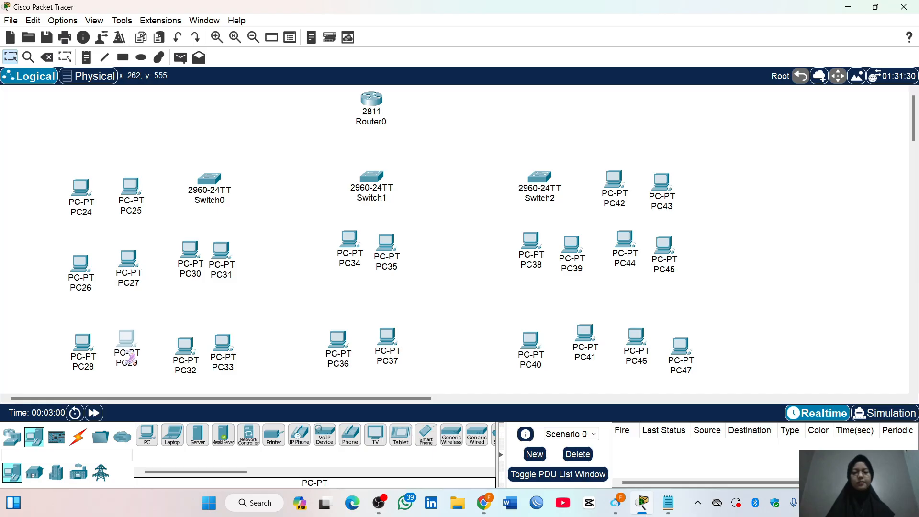
Rearrange the four PCs below Switch0 and the four below Switch1 into compact two-by-two groups
left_click_drag(187, 360, 223, 325)
left_click_drag(338, 348, 346, 318)
left_click_drag(390, 346, 389, 313)
left_click_drag(350, 318, 359, 309)
left_click(390, 251)
left_click_drag(390, 251, 359, 245)
left_click_drag(225, 259, 191, 248)
left_click_drag(219, 316, 195, 313)
Align PC38 to PC41 below Switch2 and PC44 to PC47 beside them into compact rows and columns
left_click_drag(530, 248, 558, 235)
left_click_drag(530, 341, 527, 303)
left_click_drag(596, 340, 561, 298)
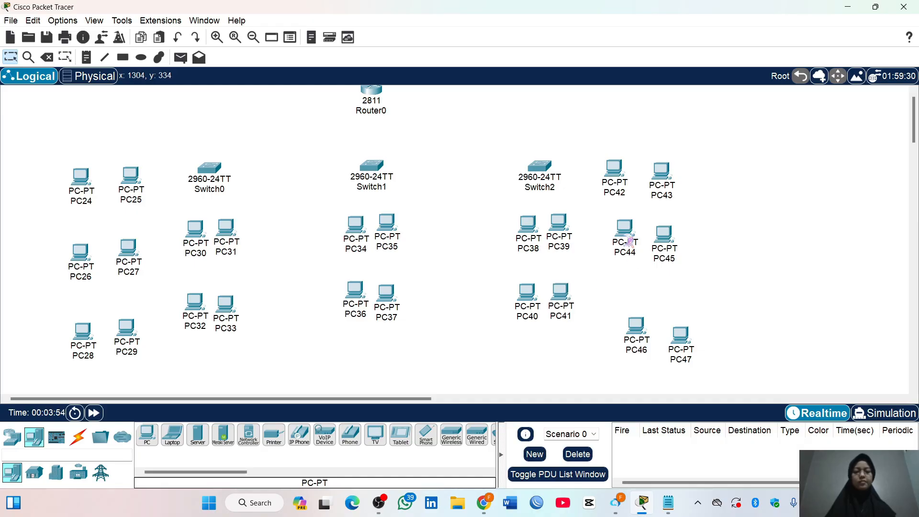
left_click_drag(624, 230, 664, 229)
left_click_drag(639, 339, 624, 328)
left_click_drag(680, 338, 623, 317)
left_click_drag(617, 229, 672, 245)
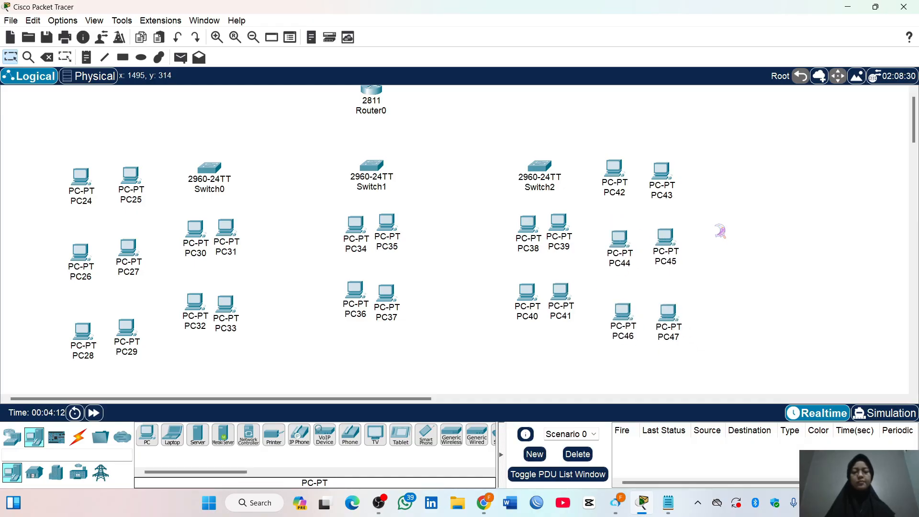
Connect Router0 to Switch1 with an automatically chosen connection type
left_click(78, 436)
left_click(147, 435)
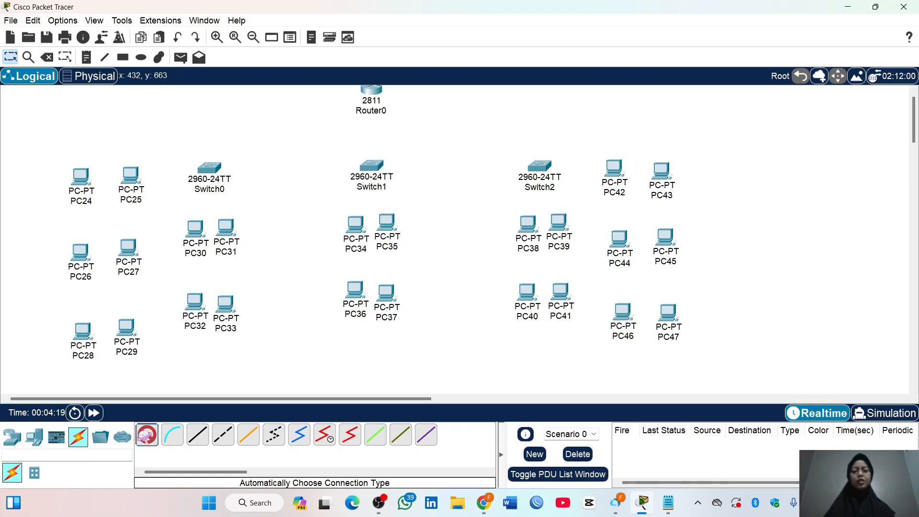
scroll(354, 135, "up", 1)
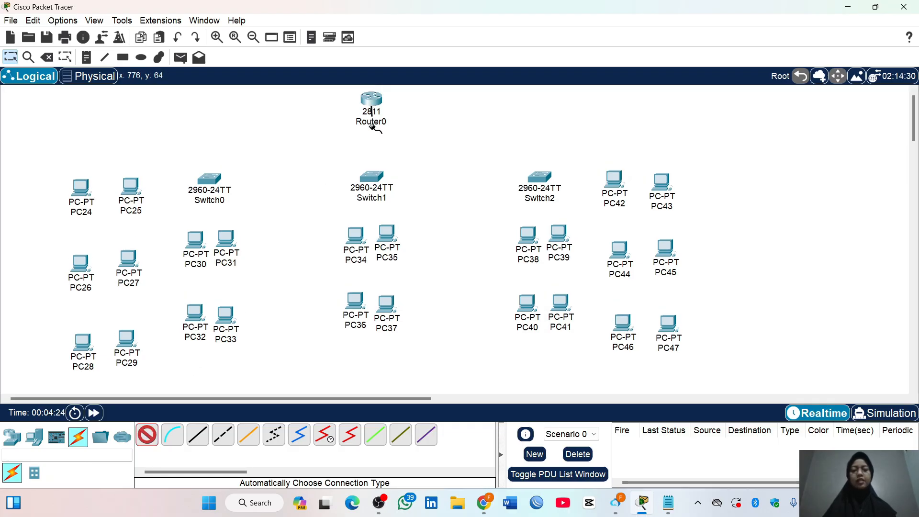
left_click(371, 98)
left_click(373, 176)
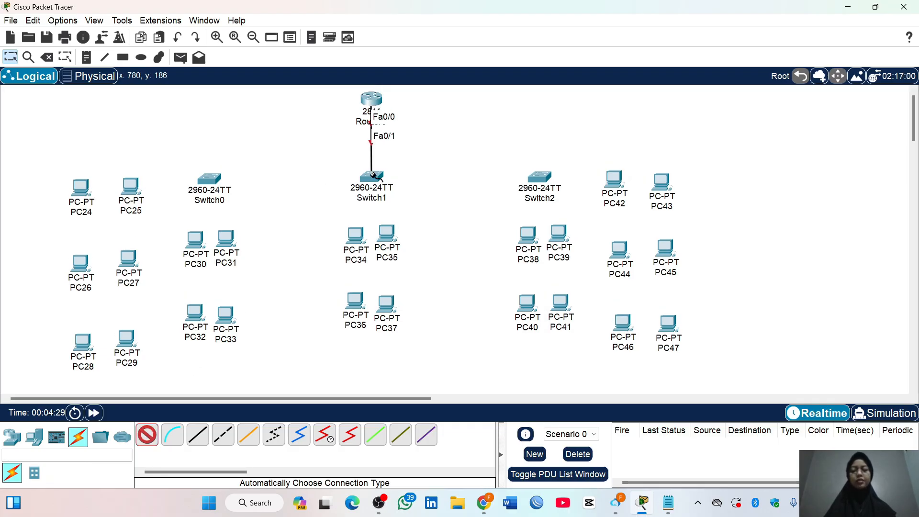
Connect Switch1 to Switch2 and to Switch0 with automatically chosen cables, and leave the connection tool
left_click(375, 175)
left_click(538, 177)
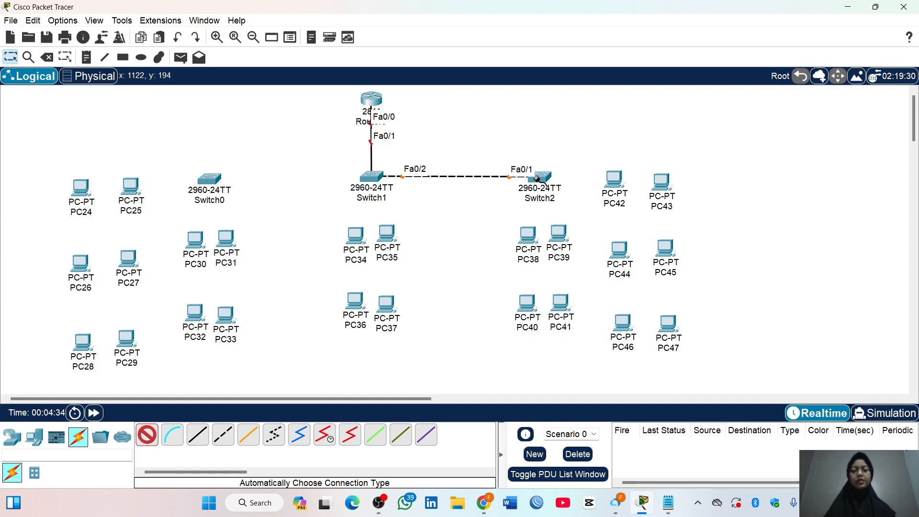
left_click(385, 183)
left_click(212, 181)
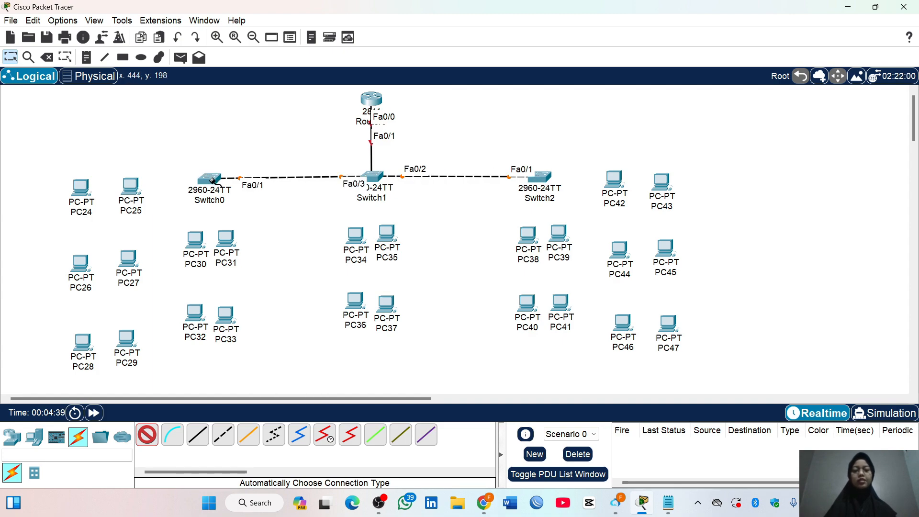
left_click(147, 434)
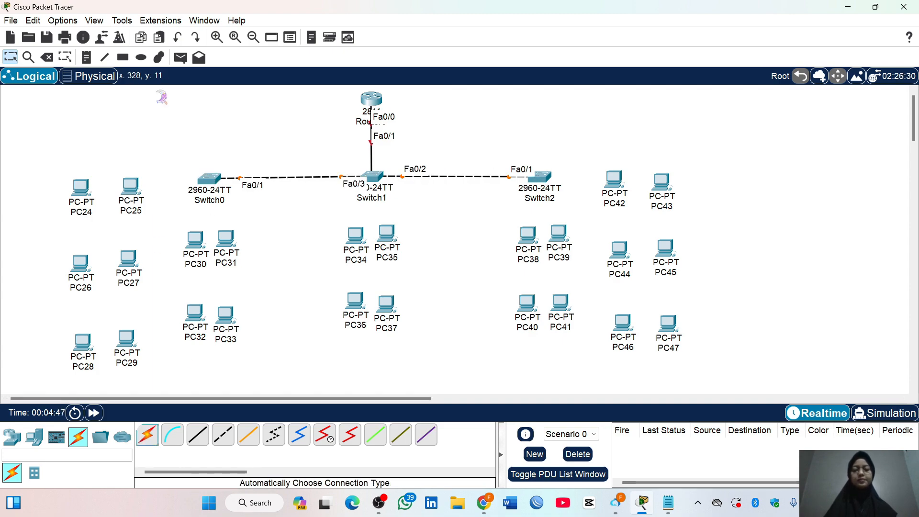
Draw three unfilled rectangles around the Switch0 PC groups: PC24–25, PC26–27 with PC30–31, and PC28–29 with PC32–33
left_click(123, 58)
left_click_drag(39, 150, 169, 232)
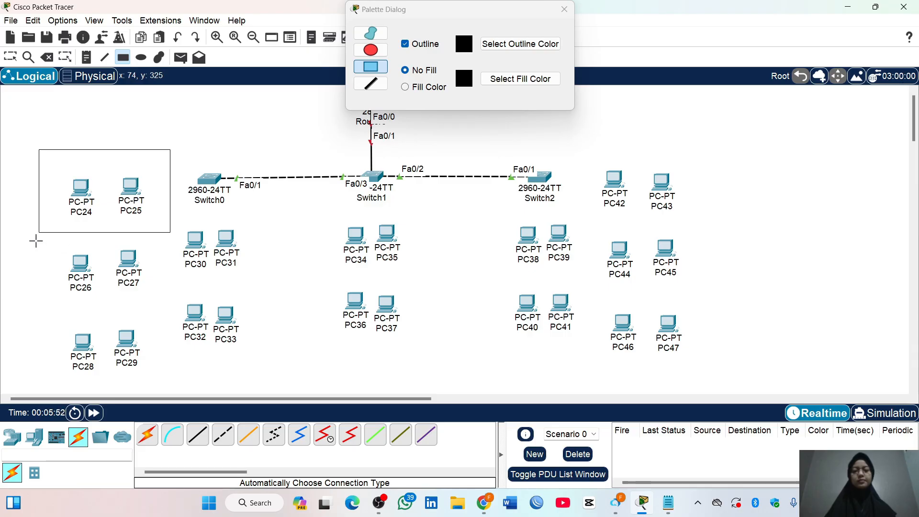
left_click_drag(35, 241, 264, 307)
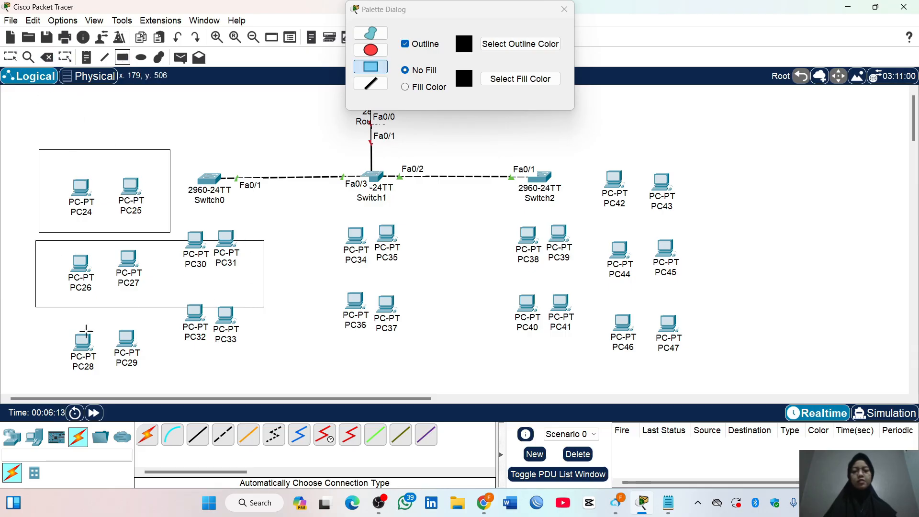
left_click_drag(33, 319, 270, 379)
left_click_drag(328, 218, 416, 276)
left_click(46, 57)
left_click(328, 228)
left_click(123, 58)
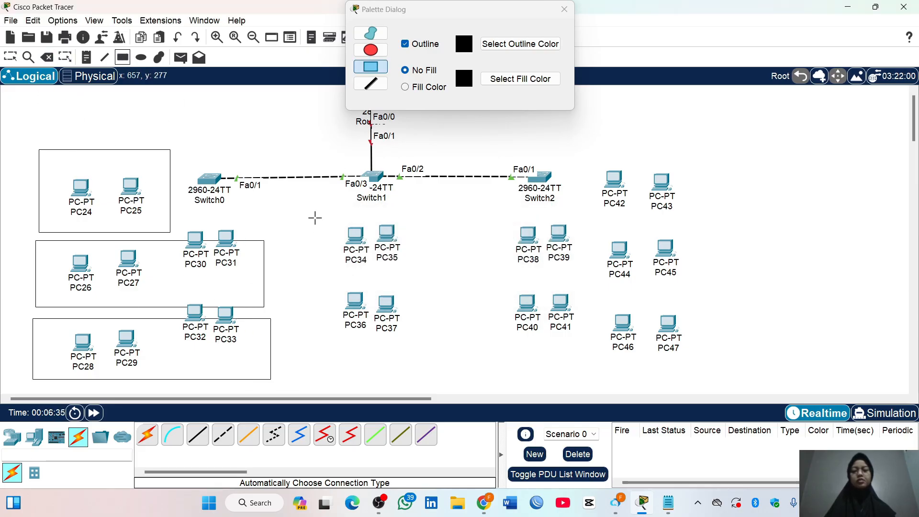
Draw three unfilled rectangles around the PC groups PC34–35, PC36–37 and PC42–43
left_click_drag(314, 216, 432, 272)
mouse_move(312, 289)
left_mouse_down()
mouse_move(449, 337)
mouse_move(432, 353)
left_mouse_up()
mouse_move(578, 149)
left_mouse_down()
mouse_move(703, 216)
mouse_move(713, 232)
left_mouse_up()
left_click_drag(707, 230, 417, 158)
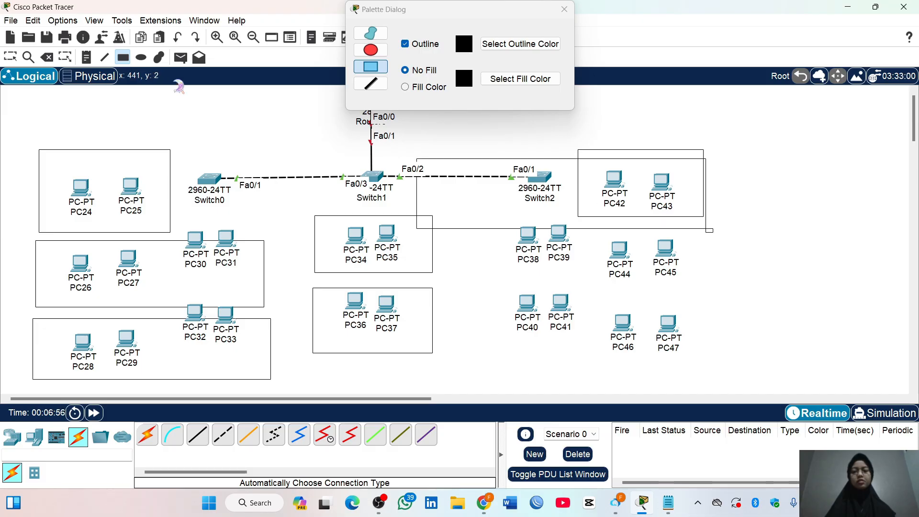
left_click(46, 57)
left_click(706, 226)
left_click(709, 231)
left_click(495, 297)
left_click(123, 57)
mouse_move(712, 228)
left_mouse_down()
mouse_move(505, 260)
mouse_move(501, 285)
left_mouse_up()
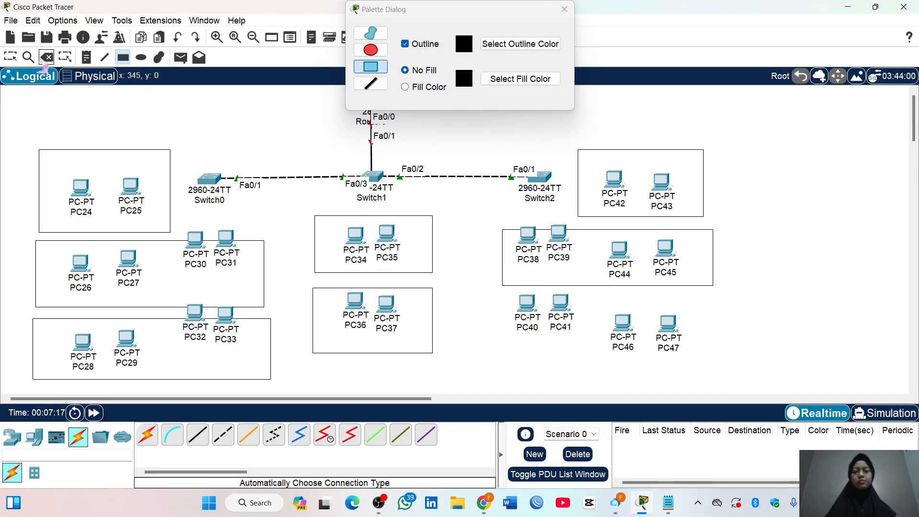
left_click(46, 57)
left_click(501, 239)
left_click(495, 298)
Draw unfilled rectangles around PC38–39 with PC44–45 and around PC40–41 with PC46–47, and close the drawing palette
left_click(123, 58)
left_click_drag(490, 225, 720, 297)
left_click_drag(487, 307, 730, 373)
left_click(564, 10)
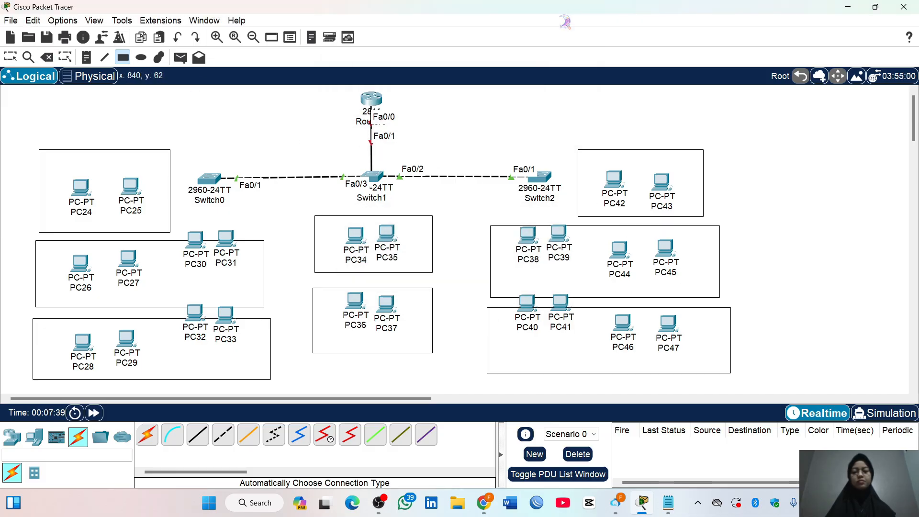
Move PC40 and PC41 down into the rectangle with PC46–47, and PC38 and PC39 fully into the one with PC44–45
left_click(11, 57)
left_click_drag(527, 304, 525, 328)
left_click_drag(560, 305, 559, 328)
left_click_drag(525, 329, 527, 327)
left_click_drag(528, 245, 560, 246)
Move PC30 and PC31 down beside PC27, and PC32 and PC33 down beside PC29, fully inside their rectangles
scroll(555, 180, "down", 1)
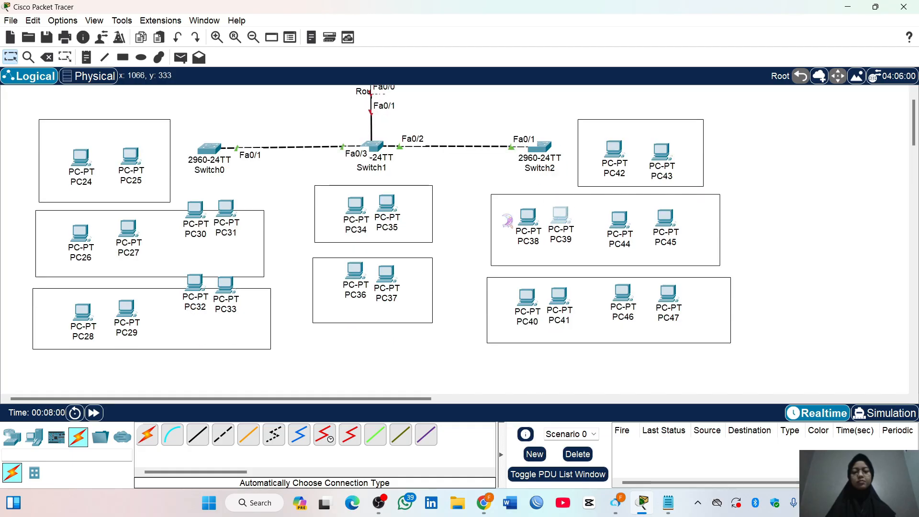
left_click_drag(225, 209, 225, 231)
left_click_drag(195, 209, 192, 231)
left_click_drag(190, 283, 184, 309)
left_click_drag(225, 285, 223, 309)
scroll(293, 248, "up", 1)
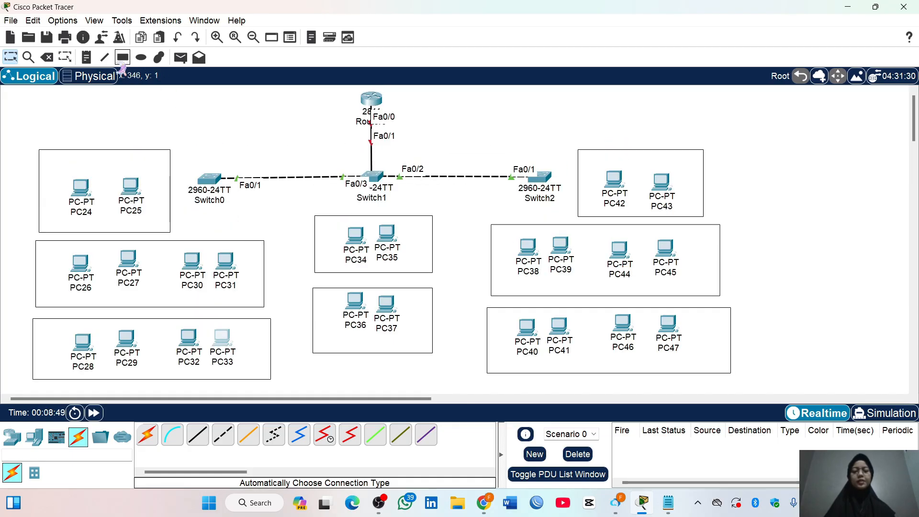
Label the rectangles around PC24–25 and PC42–43 with the note VLAN 10
left_click(87, 57)
left_click(49, 158)
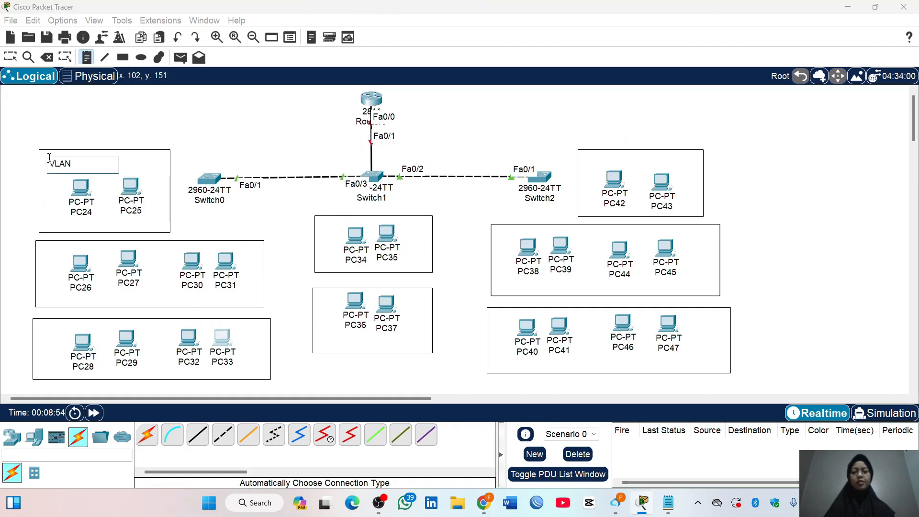
left_click(663, 161)
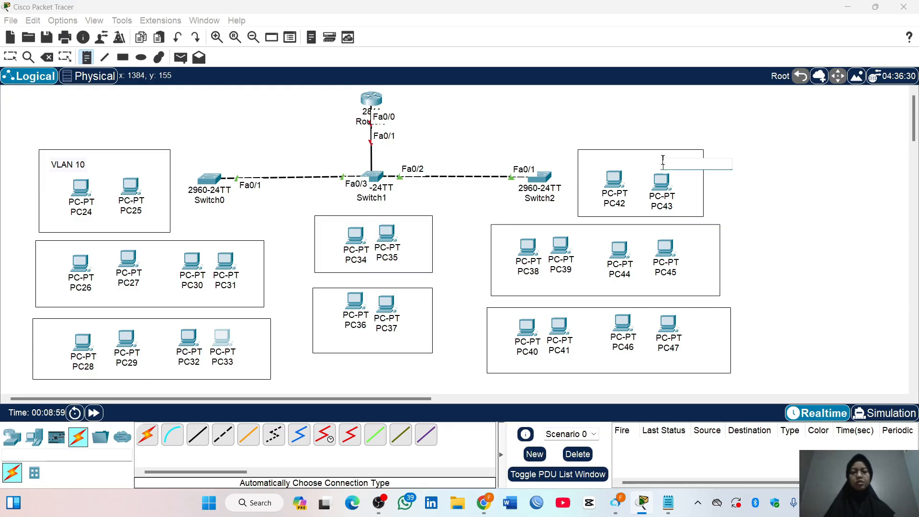
type("VLAN 10")
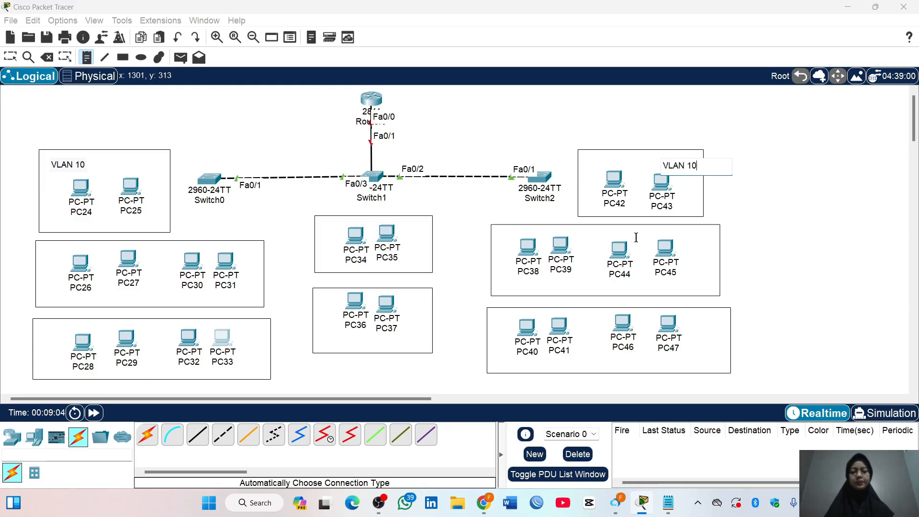
Label the rectangle with PC38–39 and PC44–45 and the one with PC26–27 and PC30–31 as VLAN 20
left_click(681, 234)
type("VLAN 20")
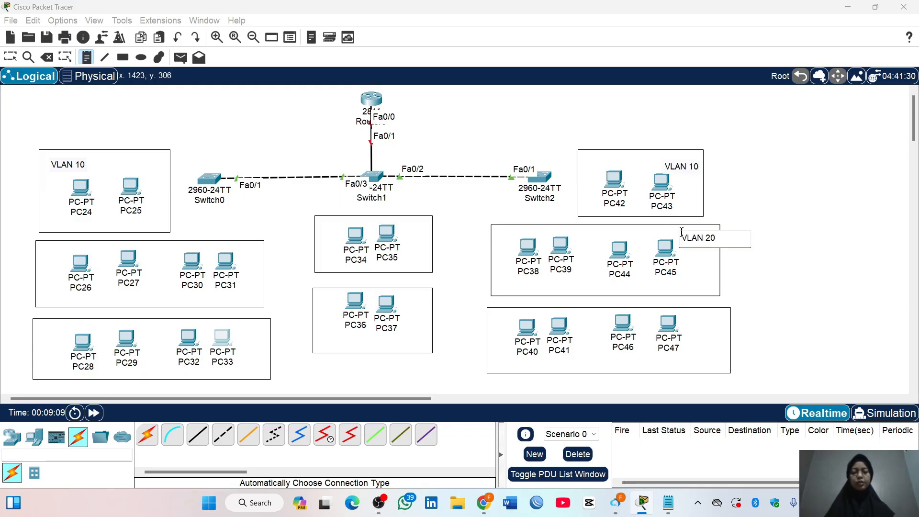
left_click(44, 254)
type("VLAN 20")
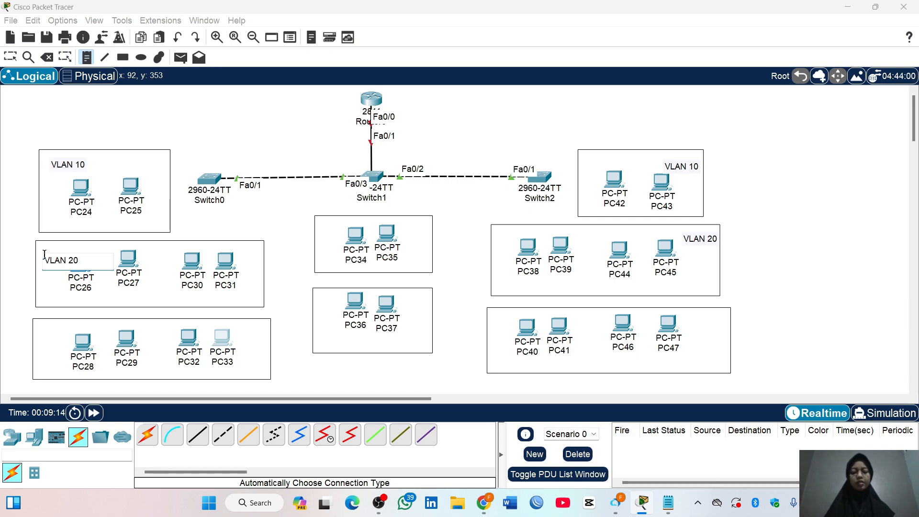
Label the rectangle with PC28–29 and PC32–33 and the one with PC40–41 and PC46–47 as VLAN 30
left_click(39, 330)
type("VLAN 30")
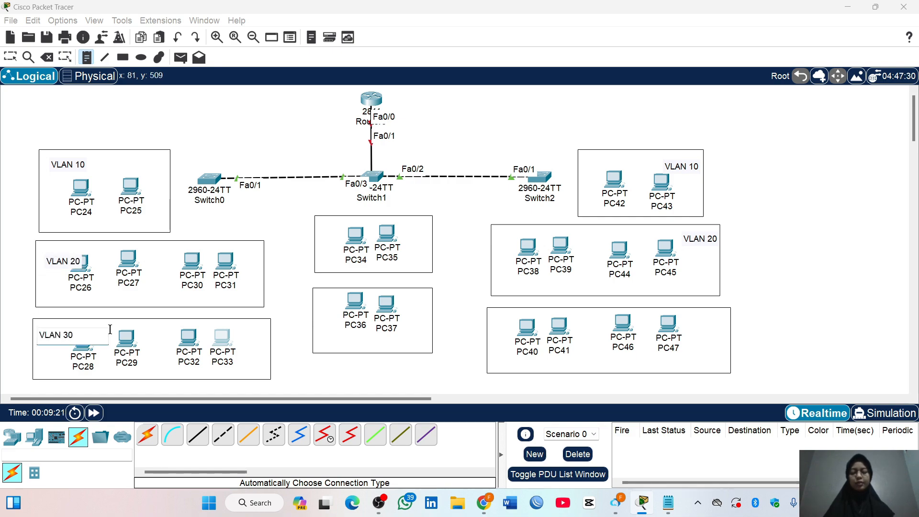
left_click(694, 316)
type("VLAN 30")
Label the PC34–35 rectangle VLAN 40 and the PC36–37 rectangle VLAN 50, and leave the note tool
left_click(403, 226)
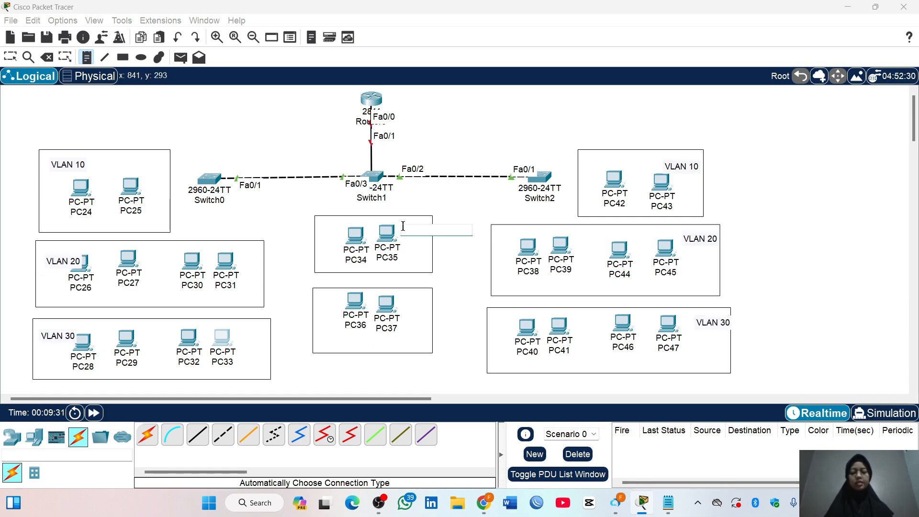
type("VLAN 40")
left_click(364, 343)
type("VLAN 50")
key("Escape")
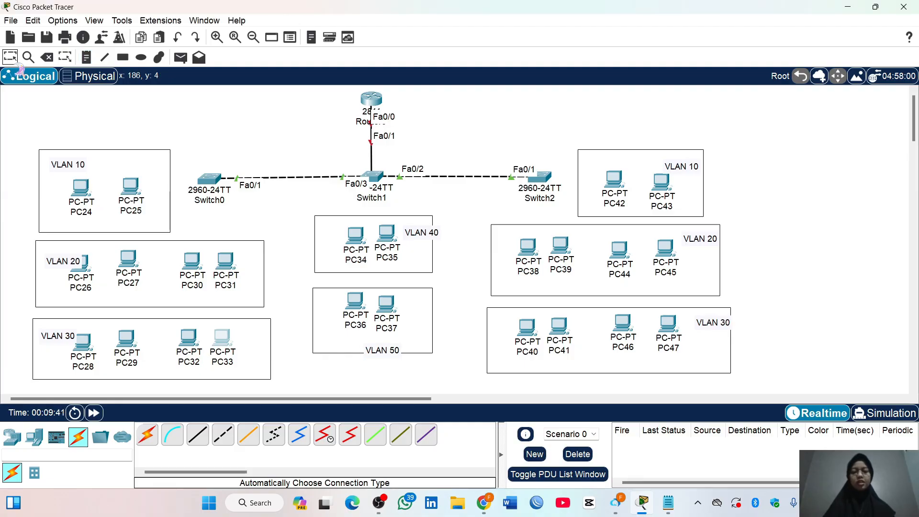
Reposition the VLAN labels so they sit inside their rectangles, clear of the borders and PC icons
mouse_move(427, 236)
left_mouse_down()
mouse_move(340, 229)
mouse_move(422, 235)
left_mouse_up()
left_click_drag(390, 356, 377, 348)
left_click_drag(717, 329, 711, 326)
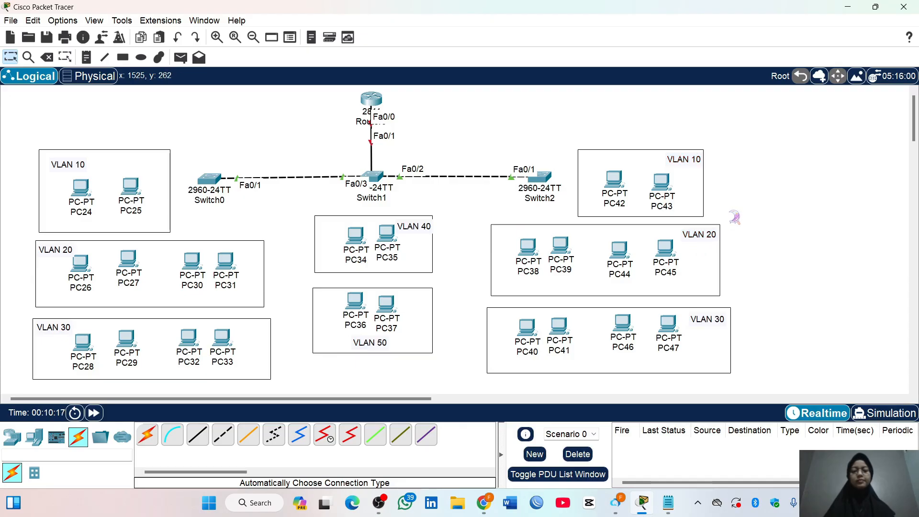
Connect Switch0 to PC24, PC25, PC26 and PC27 with automatically chosen cables
left_click(147, 434)
left_click(209, 179)
left_click(78, 188)
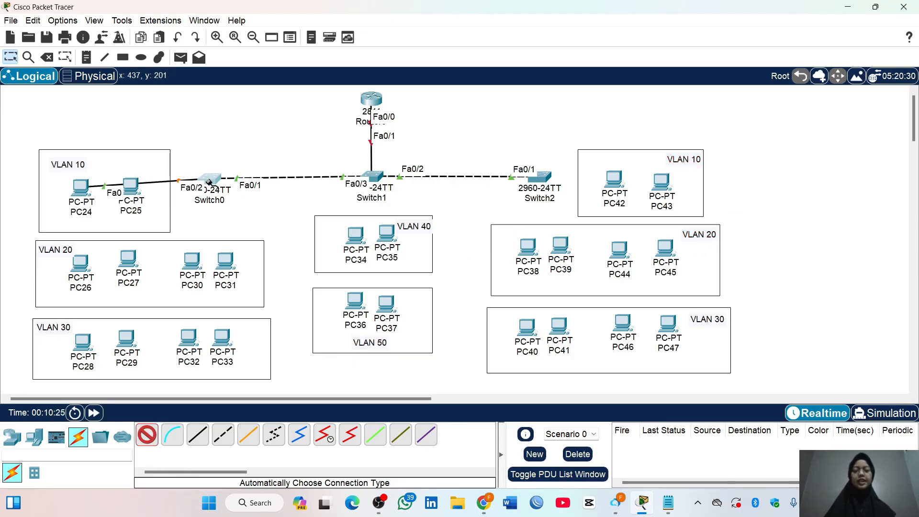
left_click(207, 181)
left_click(129, 185)
left_click(209, 179)
left_click(80, 262)
left_click(206, 181)
left_click(126, 258)
Connect Switch0 to PC28 and PC29 with automatically chosen cables, and discard the stray cable started at PC29
left_click(208, 180)
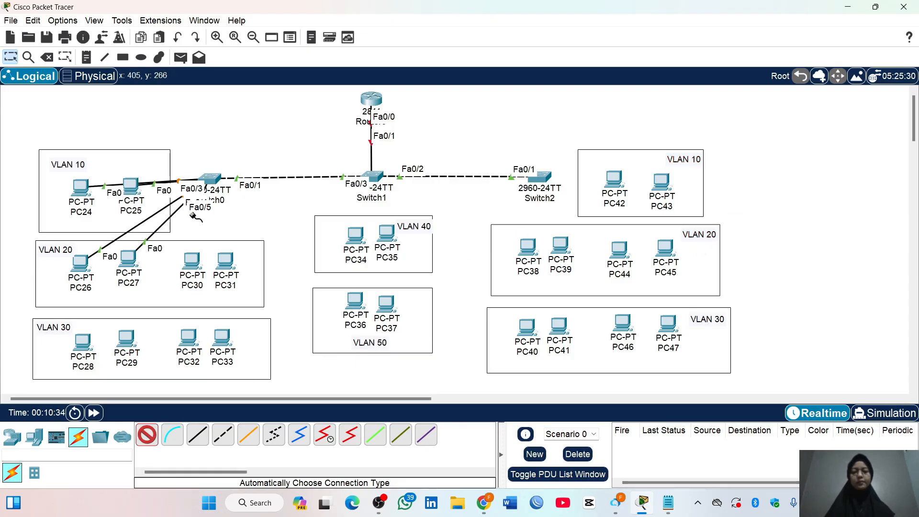
left_click(82, 341)
left_click(207, 181)
left_click(126, 338)
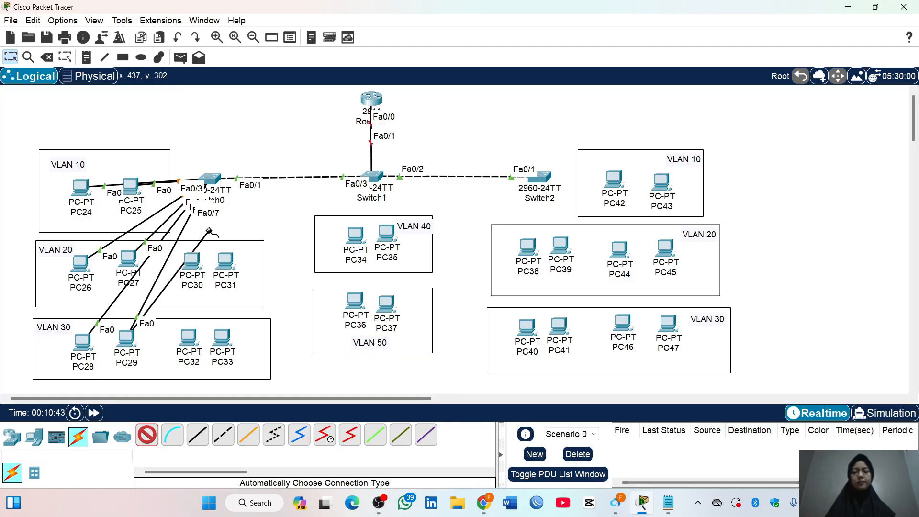
left_click(147, 435)
Connect Switch0 to PC30, PC31, PC32 and PC33 with automatically chosen cables
left_click(147, 434)
left_click(208, 180)
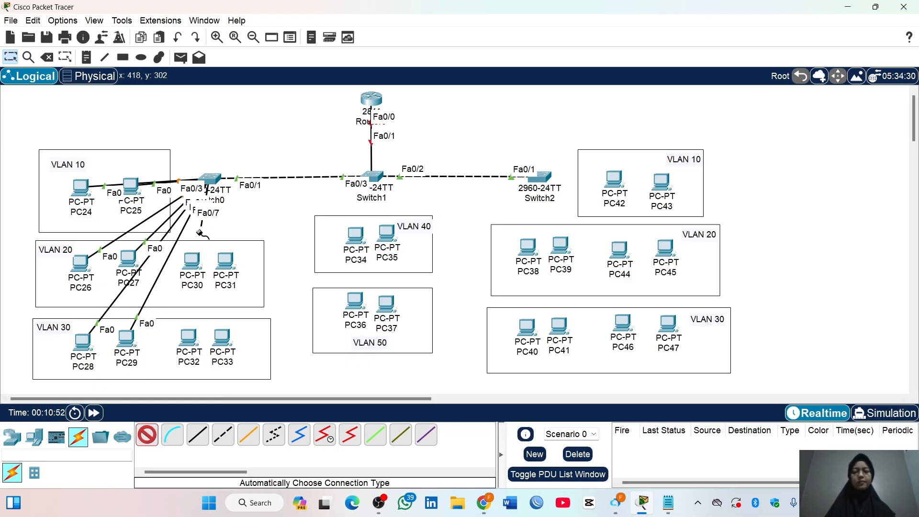
left_click(191, 260)
left_click(208, 180)
left_click(225, 261)
left_click(209, 180)
left_click(188, 336)
left_click(208, 180)
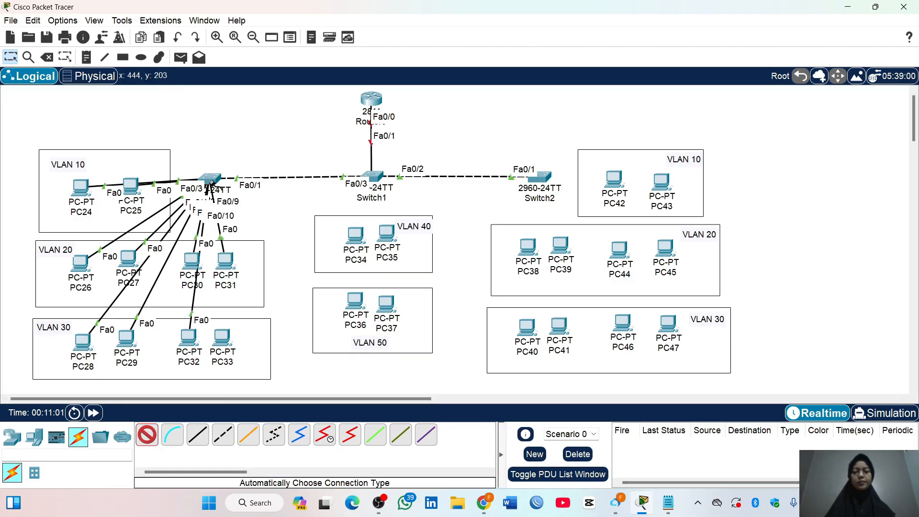
left_click(222, 336)
Connect Switch1 to PC34, PC35, PC36 and PC37 with automatically chosen cables
left_click(375, 180)
left_click(355, 234)
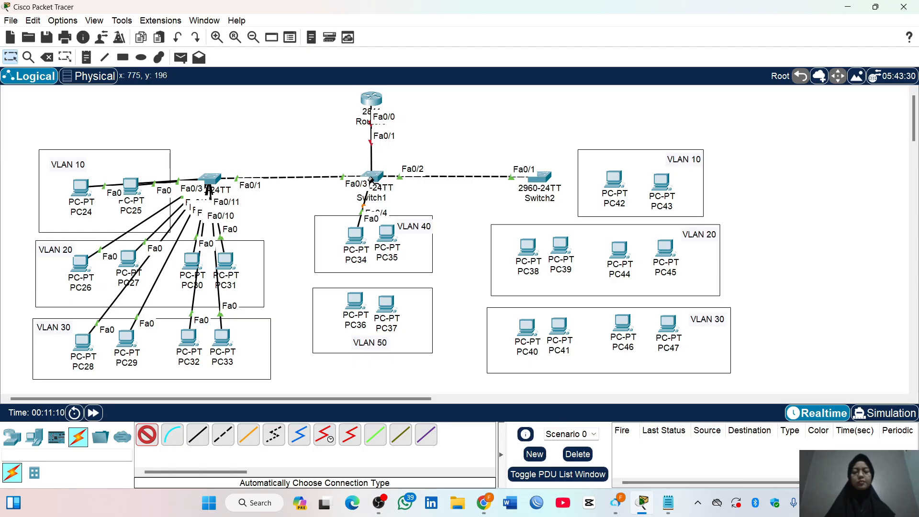
left_click(375, 180)
left_click(355, 301)
left_click(386, 303)
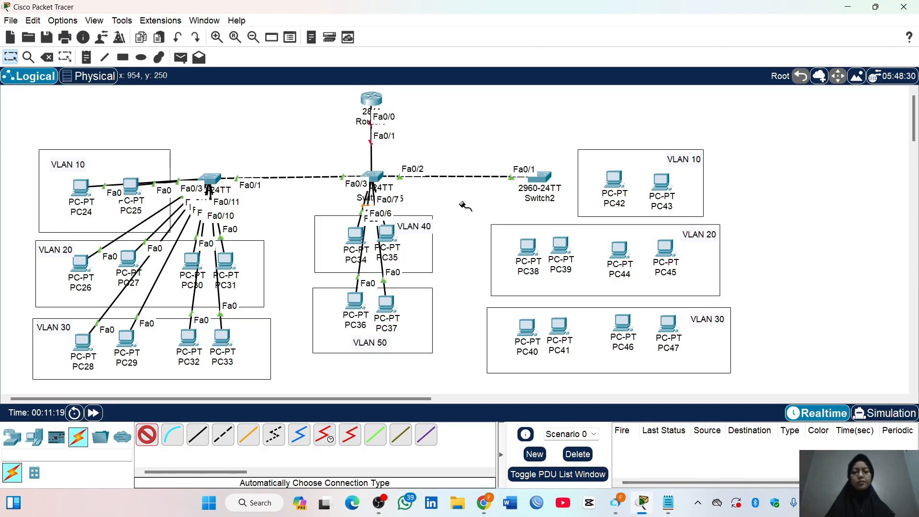
Connect Switch2 to PC38, PC39, PC40 and PC41 with automatically chosen cables
left_click(541, 177)
left_click(528, 246)
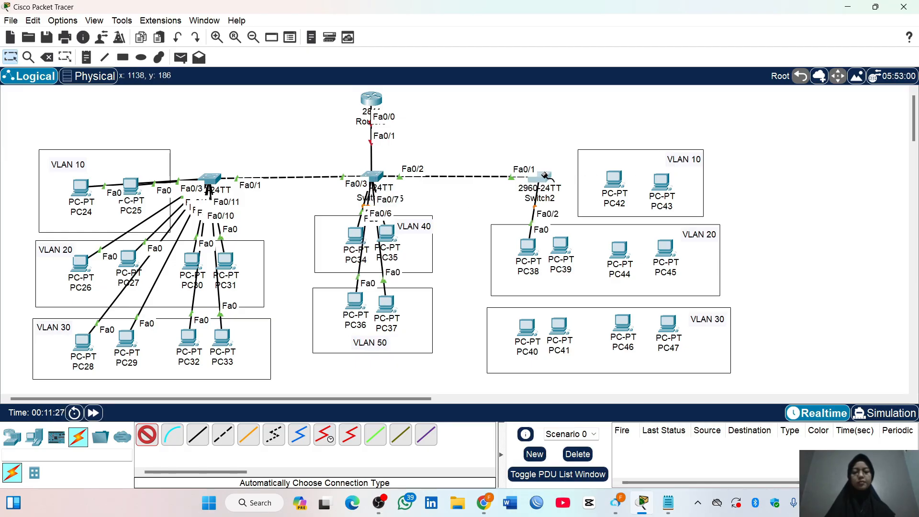
left_click(543, 176)
left_click(560, 246)
left_click(541, 179)
left_click(528, 326)
left_click(544, 177)
left_click(561, 330)
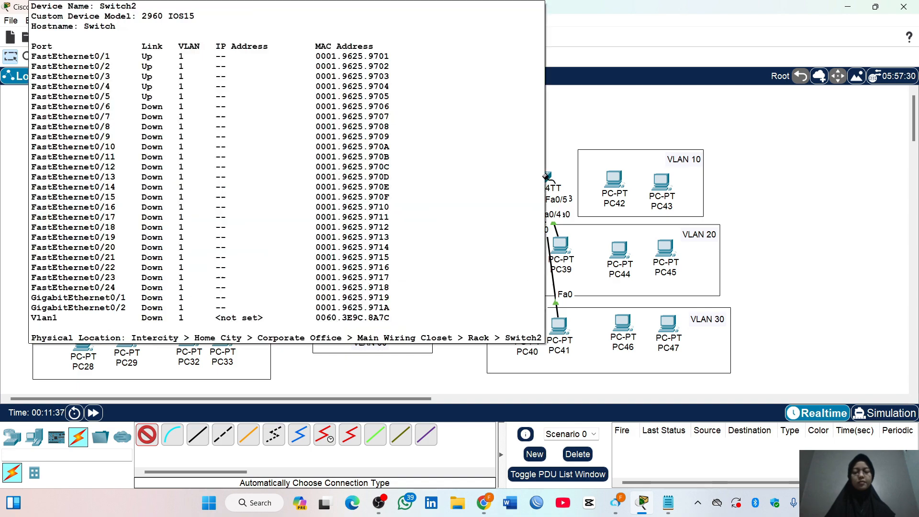
Connect Switch2 to the VLAN 10 computers PC42 and PC43 with automatically chosen cables
left_click(545, 177)
left_click(614, 181)
left_click(545, 178)
left_click(661, 182)
Connect Switch2 to PC44, PC45, PC46 and PC47 with automatically chosen cables
left_click(545, 177)
left_click(619, 249)
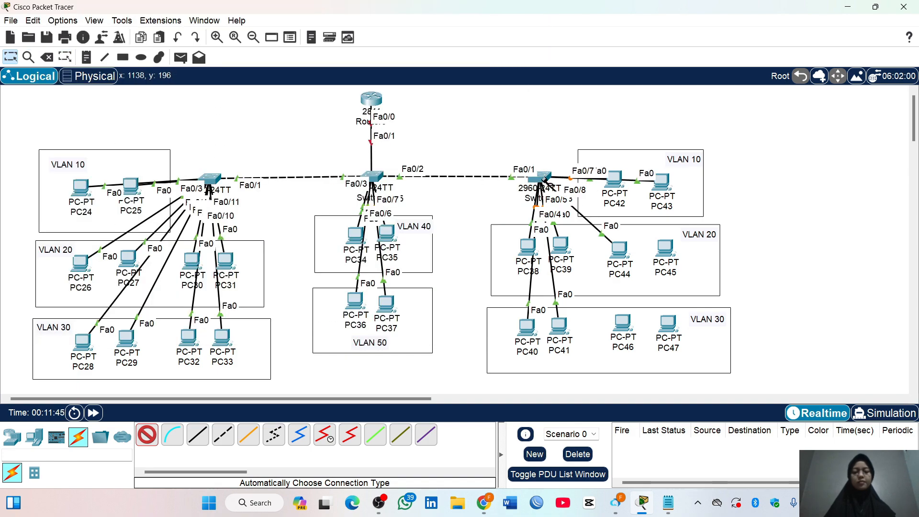
left_click(544, 177)
left_click(665, 248)
left_click(545, 178)
left_click(622, 324)
left_click(545, 178)
left_click(659, 316)
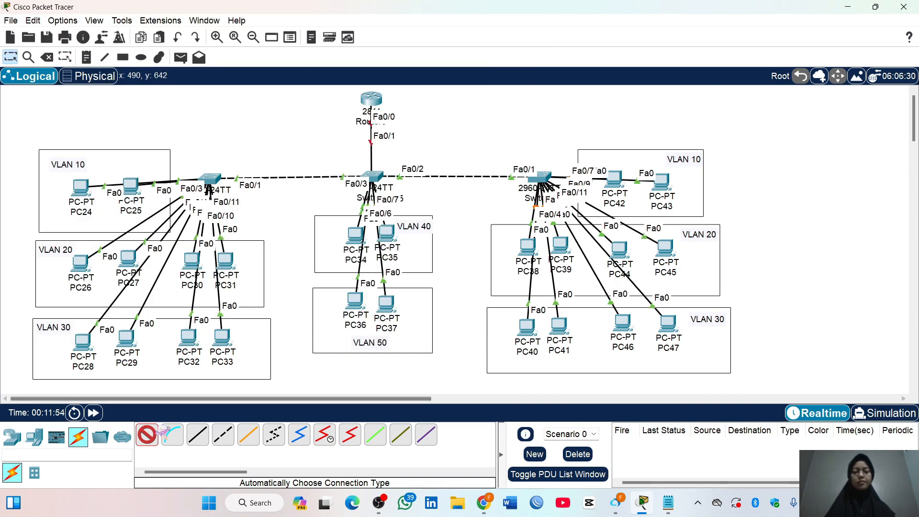
Place a note beside Router0 with the first line VLAN10=10.10.10.0/24
left_click(87, 57)
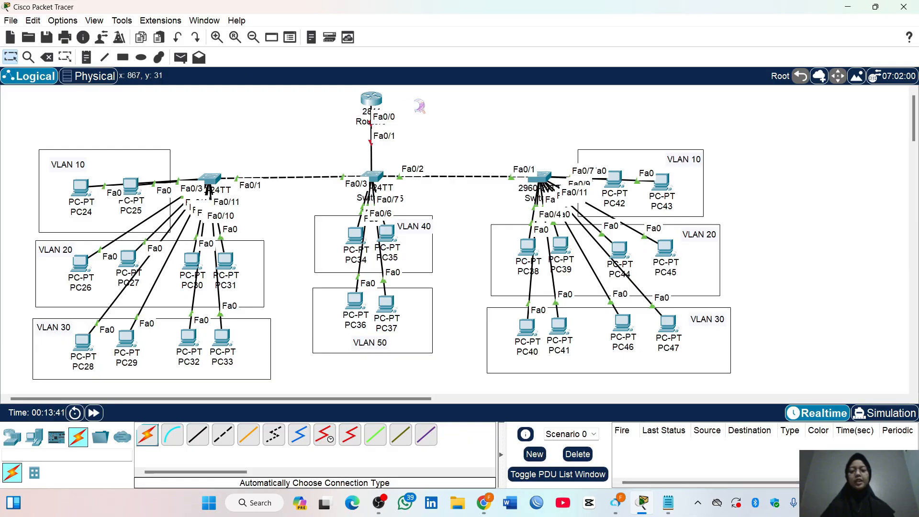
left_click(419, 98)
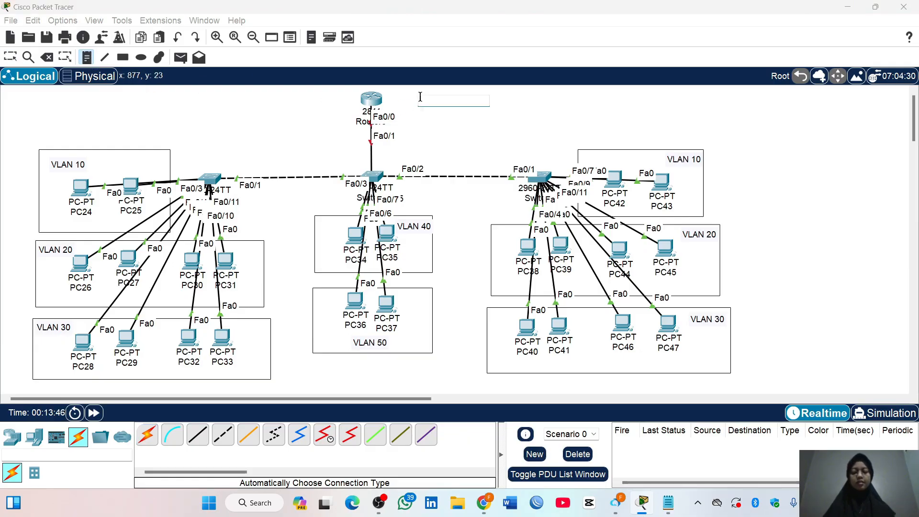
type("VLAN10")
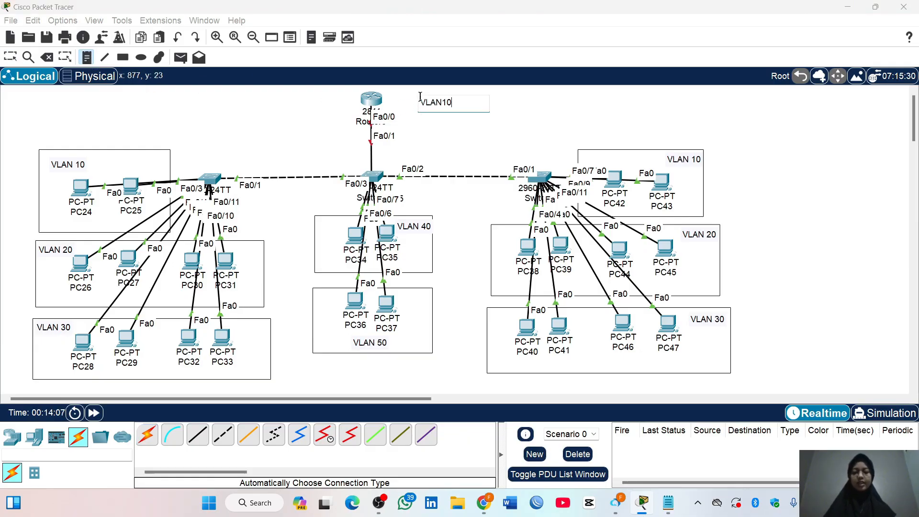
type("=10.10.10.")
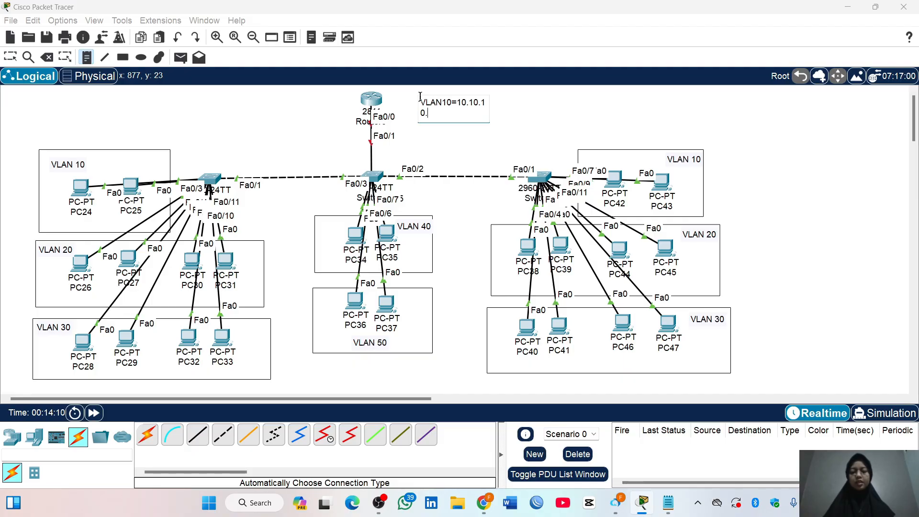
type("0/24")
key("Return")
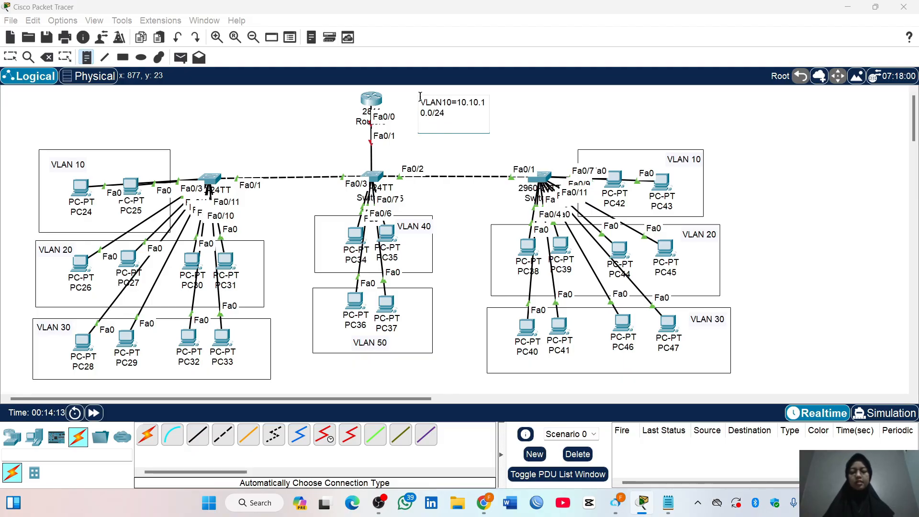
Add the line VLAN20=20.20.20.0/24 to the note beside Router0
type("VLAN20")
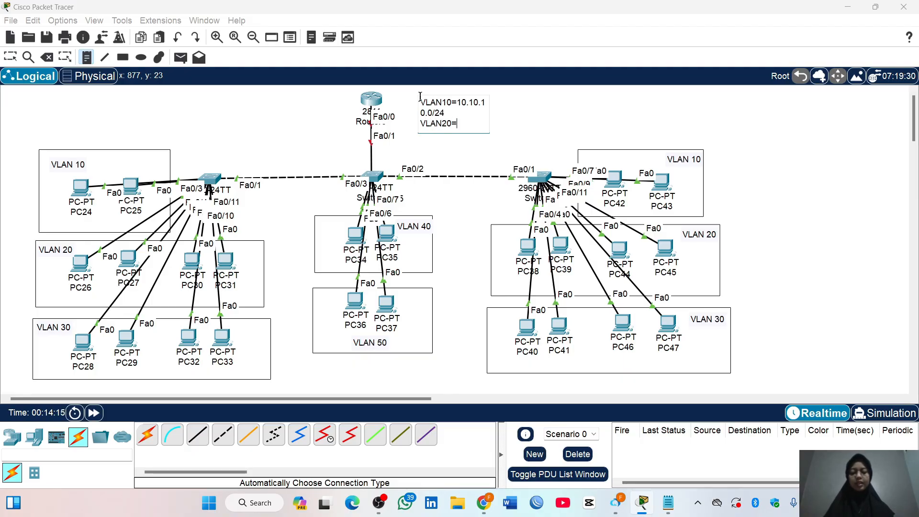
type("=20.20.20.0/2")
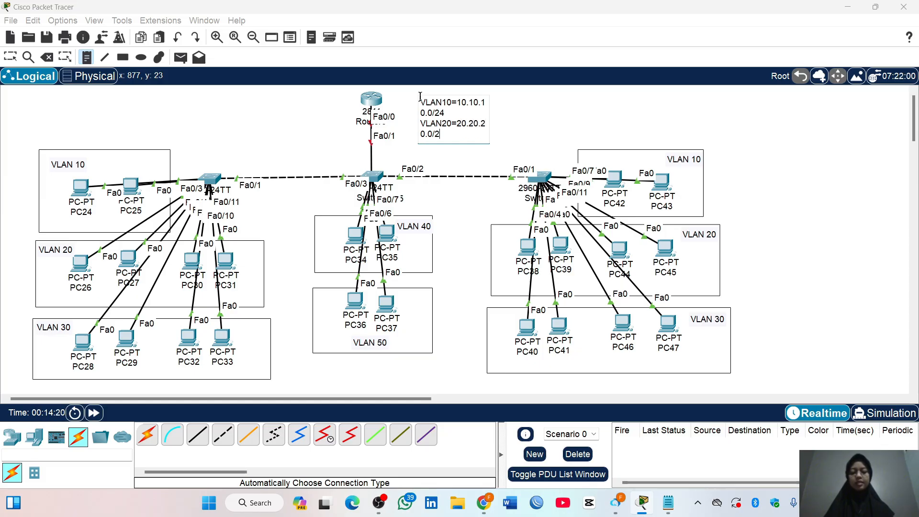
type("4")
key("Return")
Add the line VLAN30=30.30.30.0/24 to the note beside Router0
type("VLAN30")
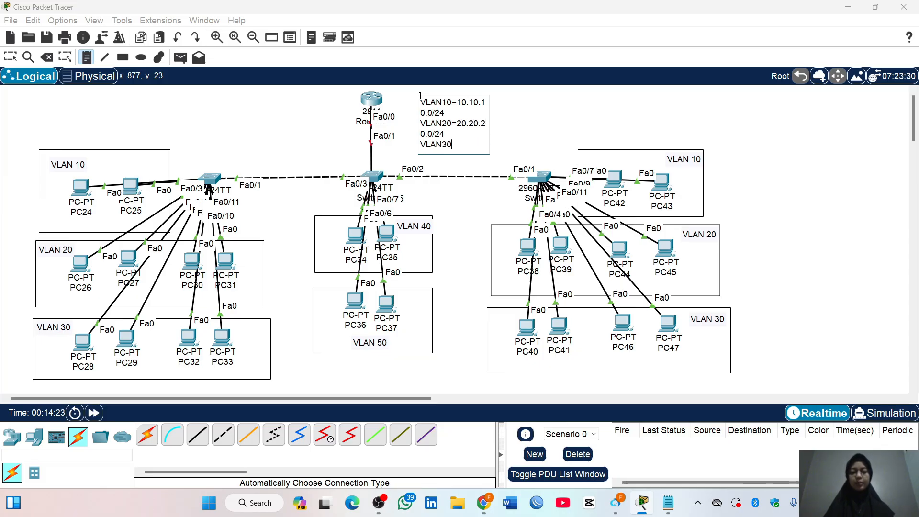
type("=30.30.30.0/24")
key("Return")
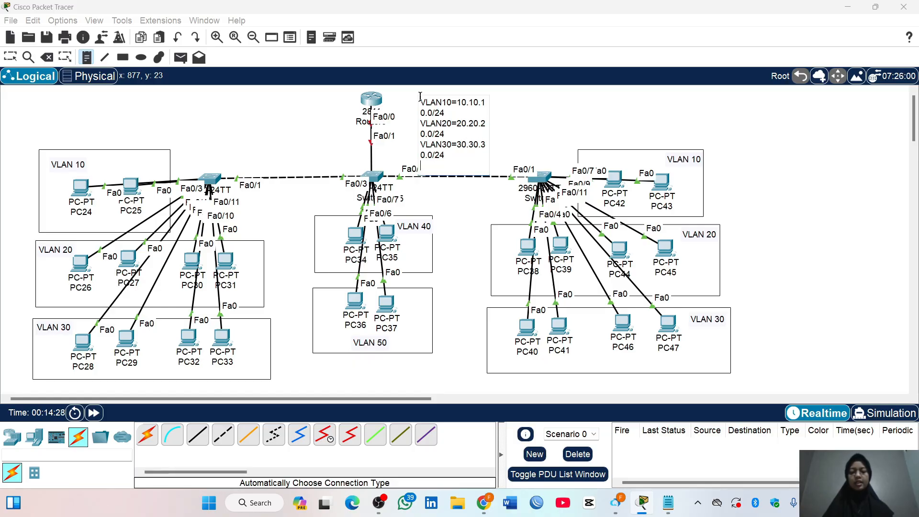
Add the line VLAN40=40.40.40.0/24 to the note beside Router0
type("VLAN40")
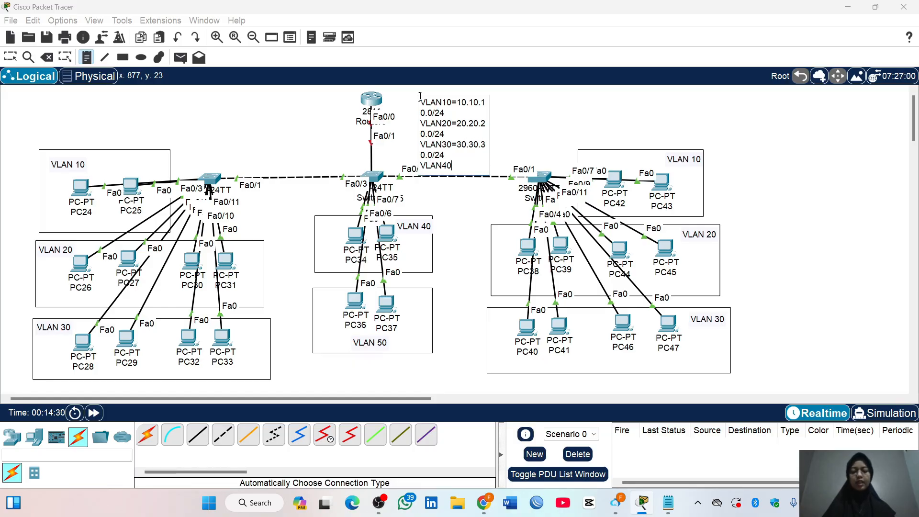
type("=40.40.40")
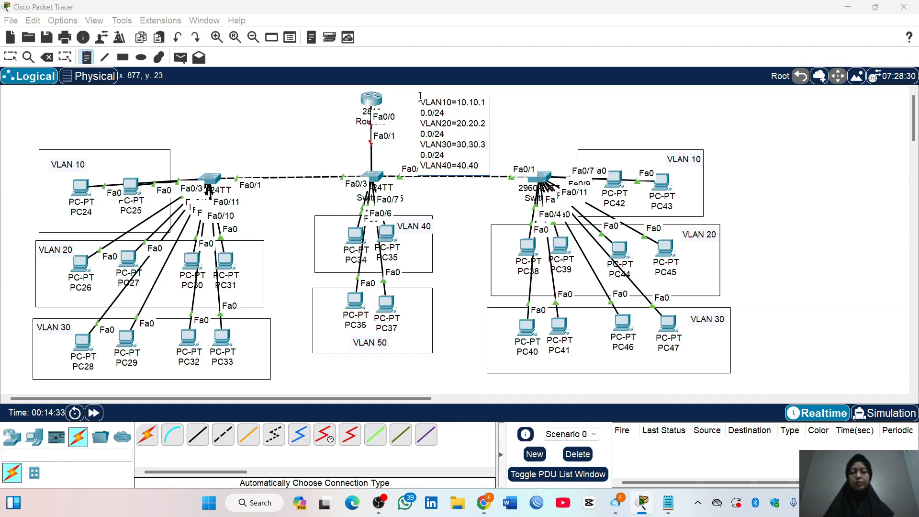
type(".0/2")
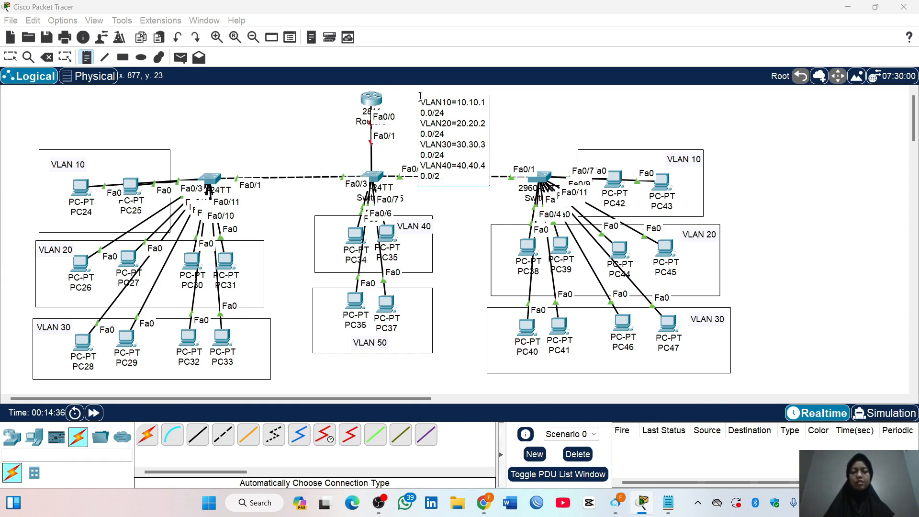
type("4")
key("Return")
Finish the note with the line VLAN50=50.50.50.0/24 and move it slightly closer to Router0
type("VLAN5")
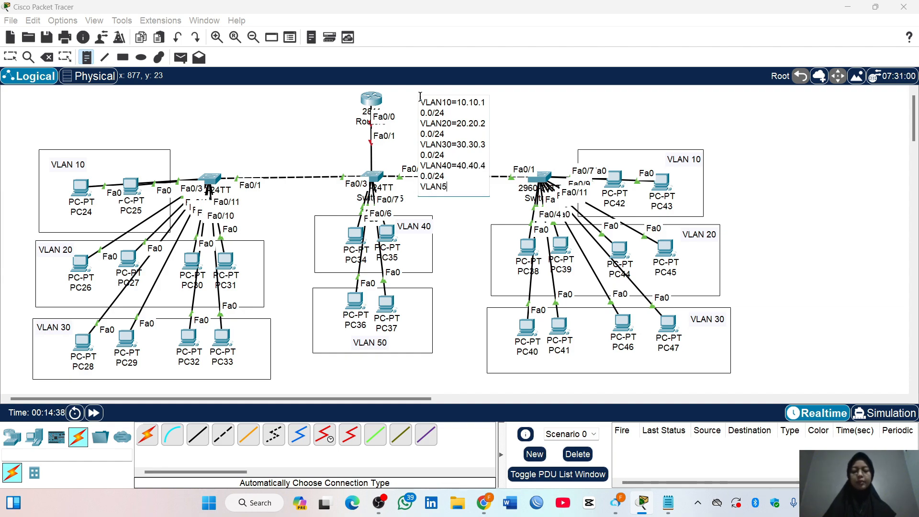
type("0=50.50.50.0/24")
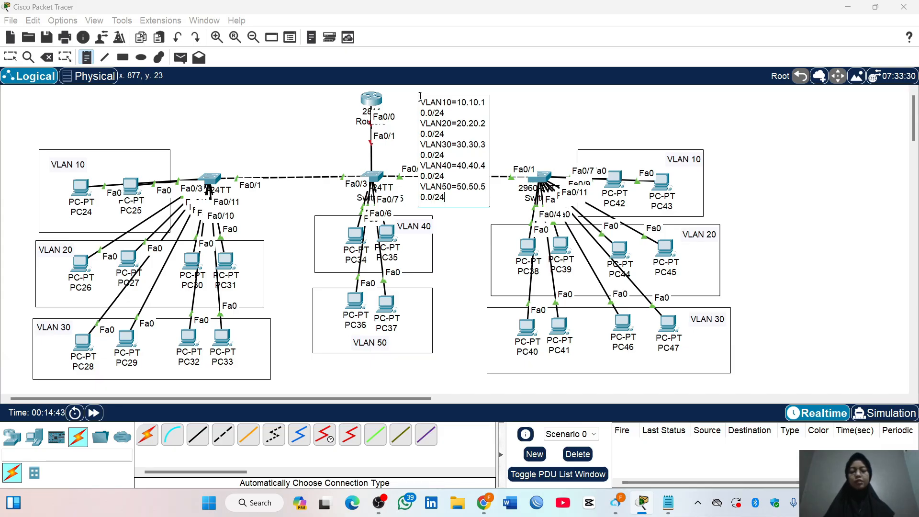
left_click(11, 57)
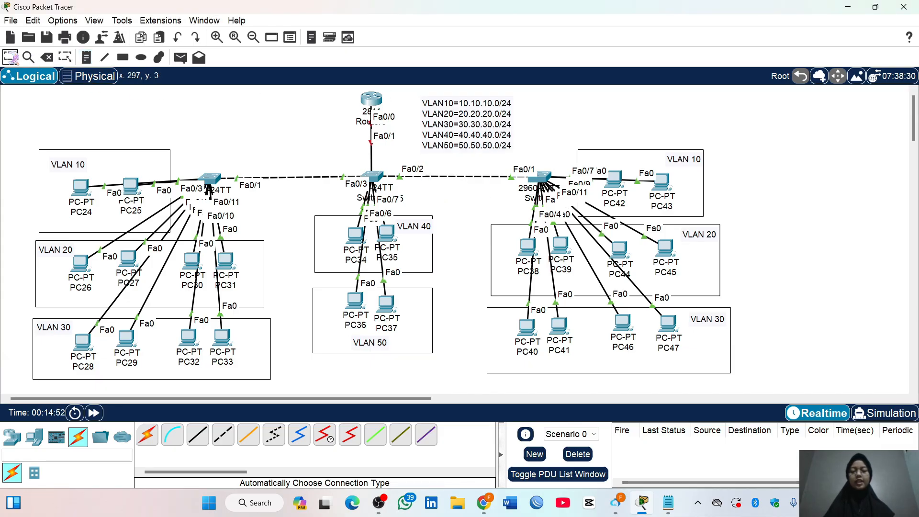
left_click_drag(468, 135, 455, 131)
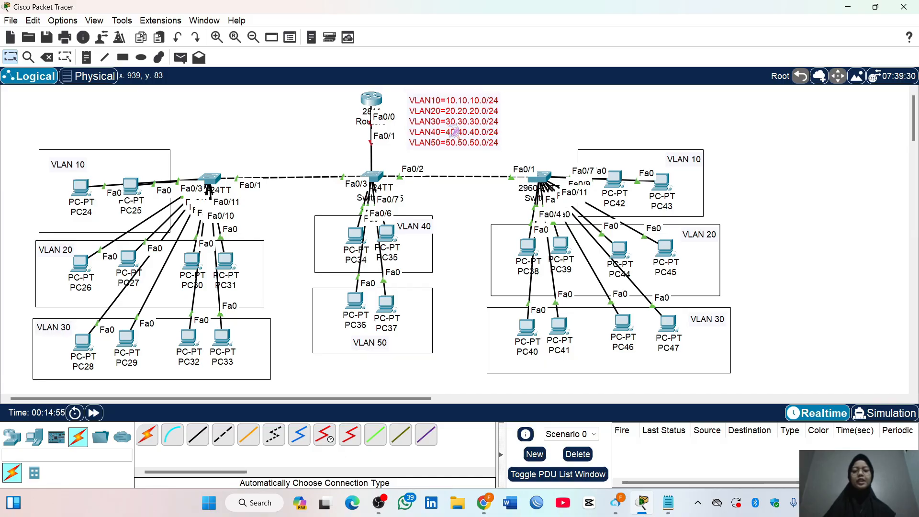
left_click(540, 126)
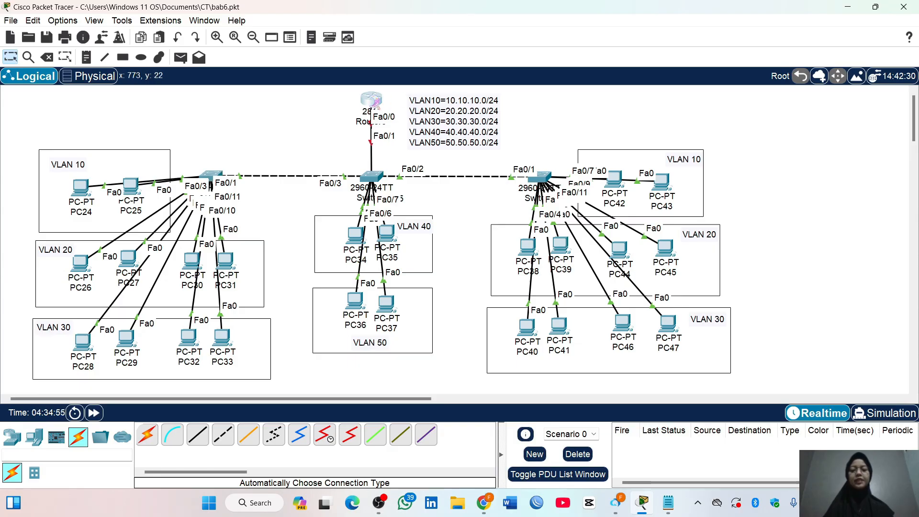
Open Router0's command line and answer no to the initial configuration dialog
double_click(372, 102)
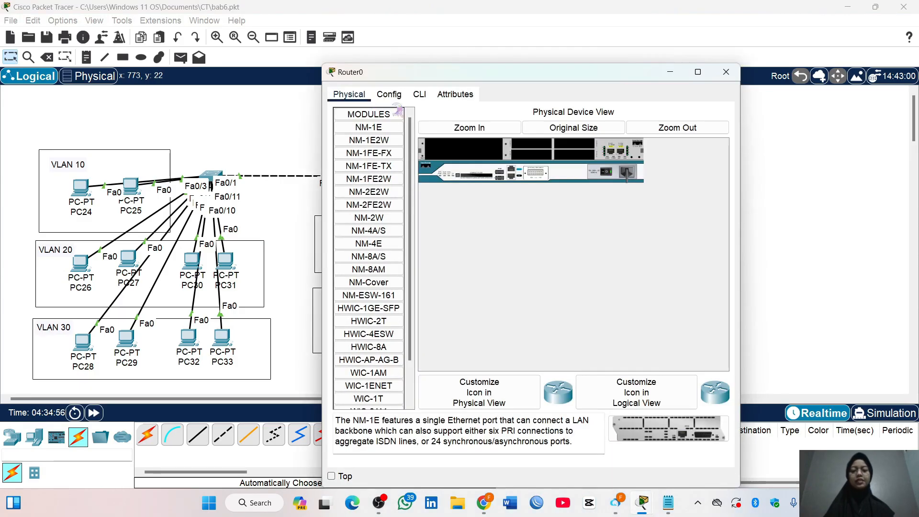
left_click(420, 95)
left_click_drag(534, 76, 589, 33)
type("no")
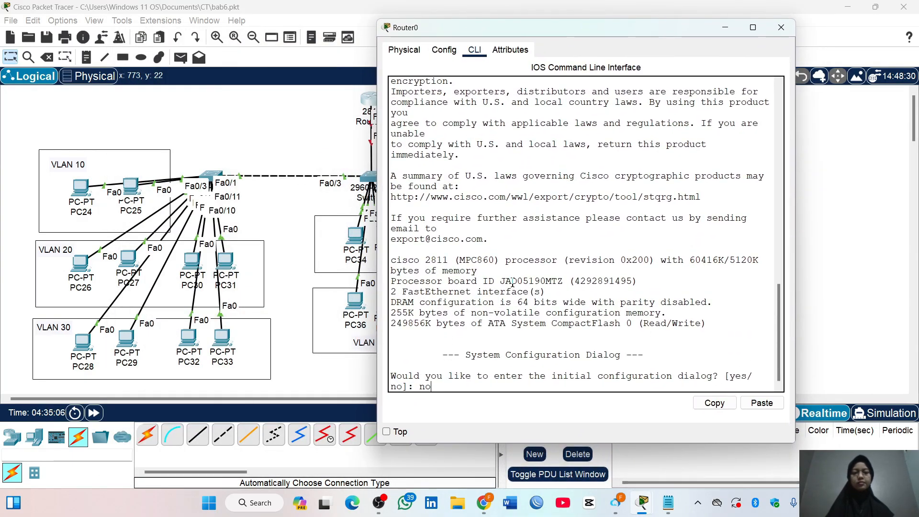
key("Return")
Enter privileged mode and global configuration mode on Router0 with en and conf t
key("Return")
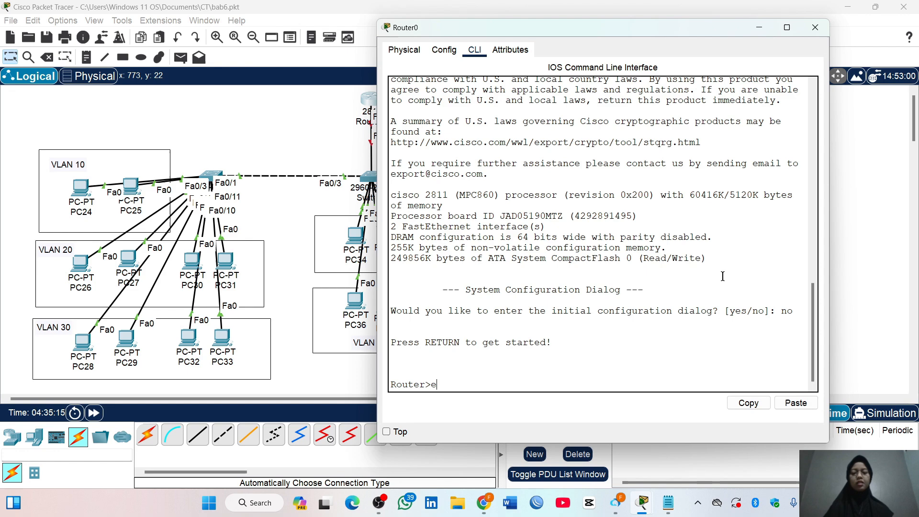
type("n")
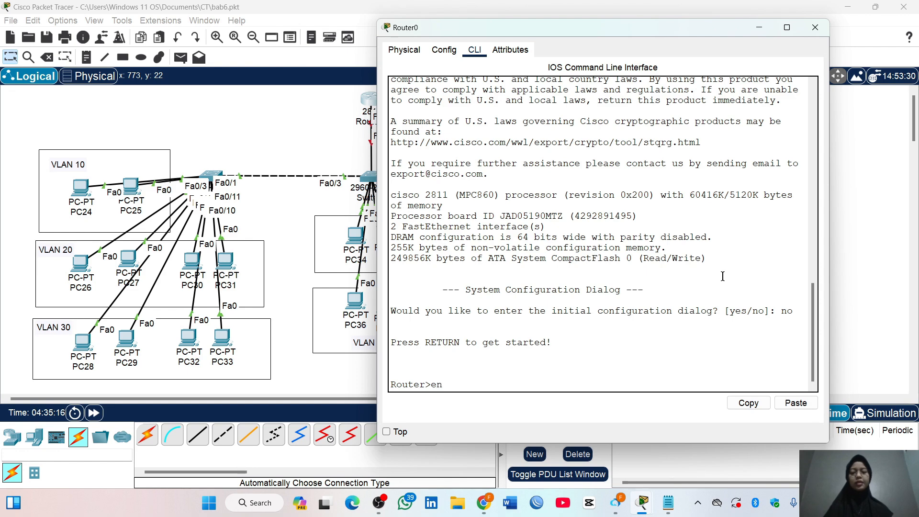
key("Return")
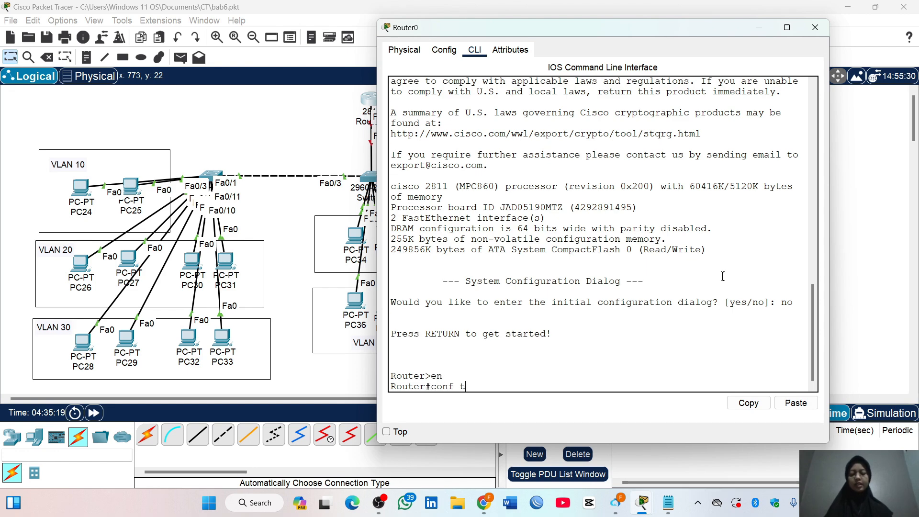
key("Return")
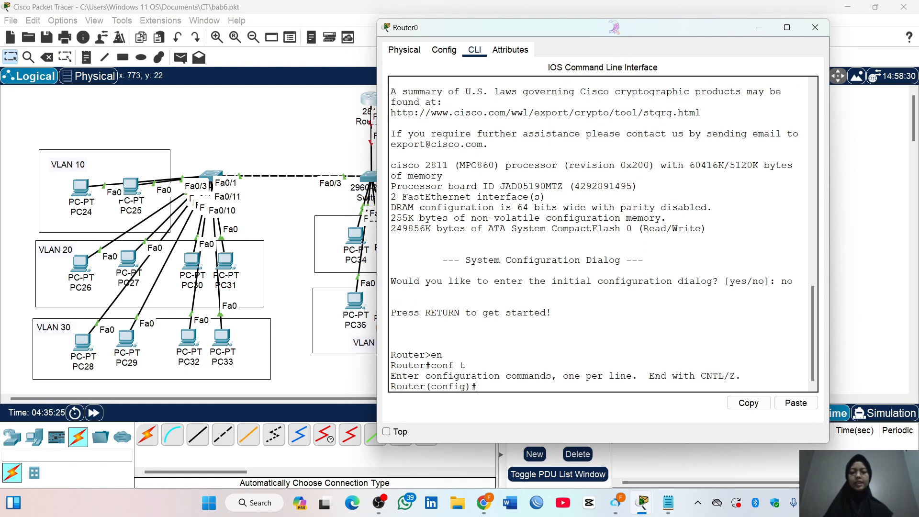
Enable Router0's interface fa0/0 with no shutdown and return to global configuration mode
left_click_drag(613, 26, 675, 12)
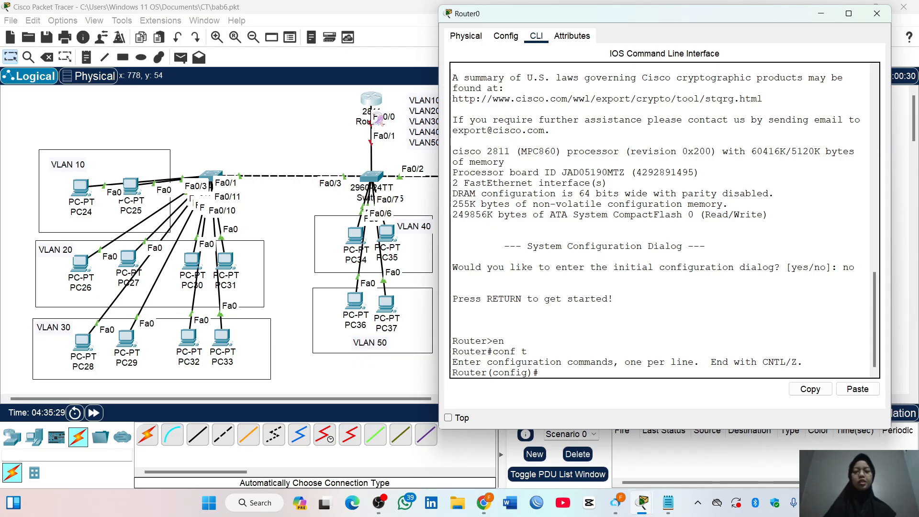
type("i")
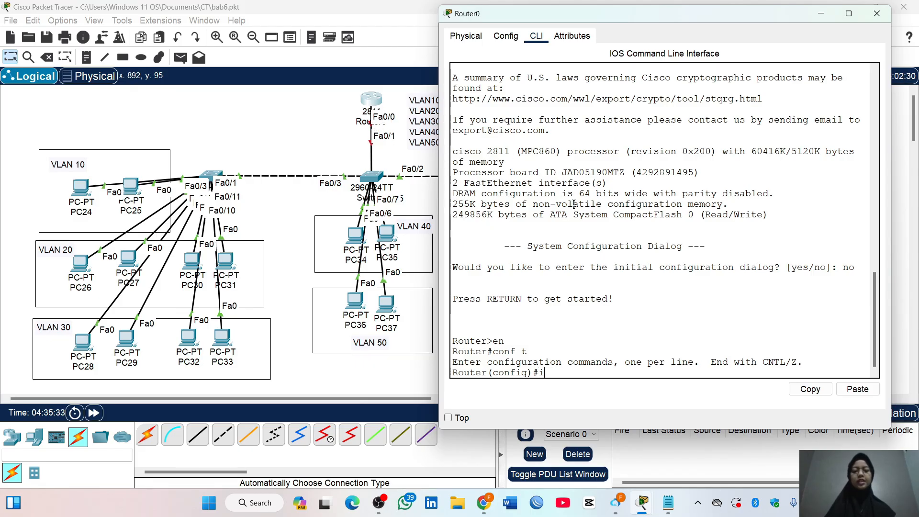
type("nt fa0/0")
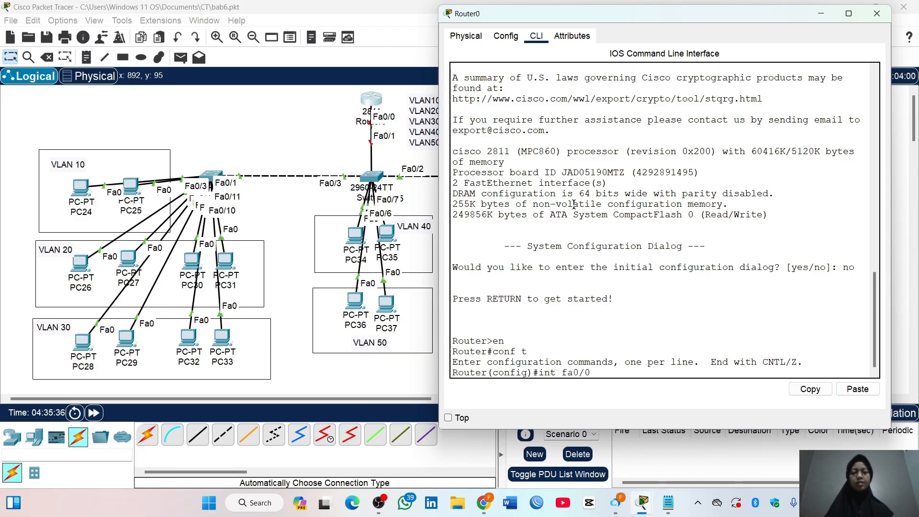
key("Return")
type("no sh")
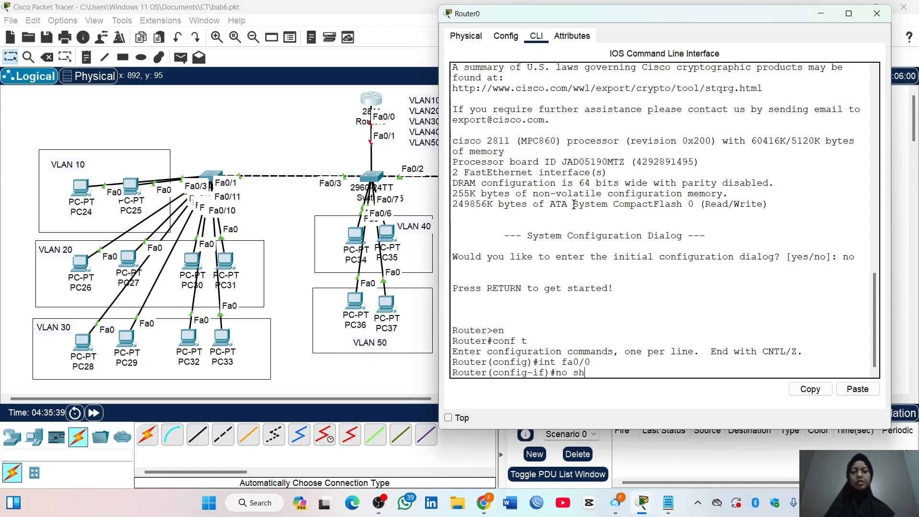
type("utdown")
key("Return")
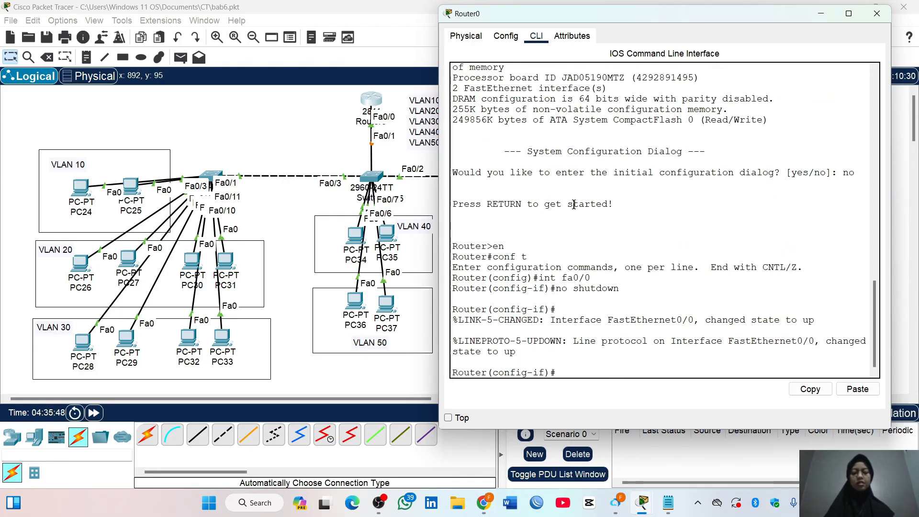
type("exit")
key("Return")
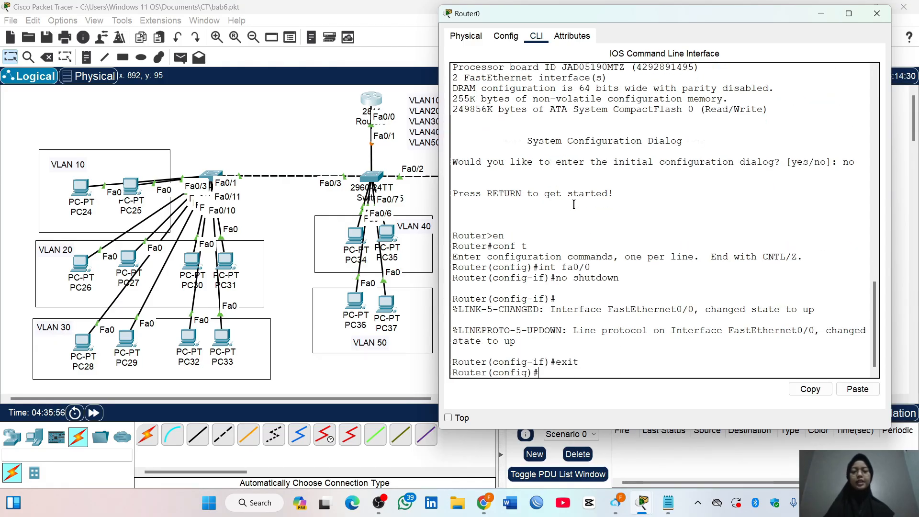
Create subinterface fa0/0.10 on Router0 and set its encapsulation to dot1Q 10
type("int fa0/0.")
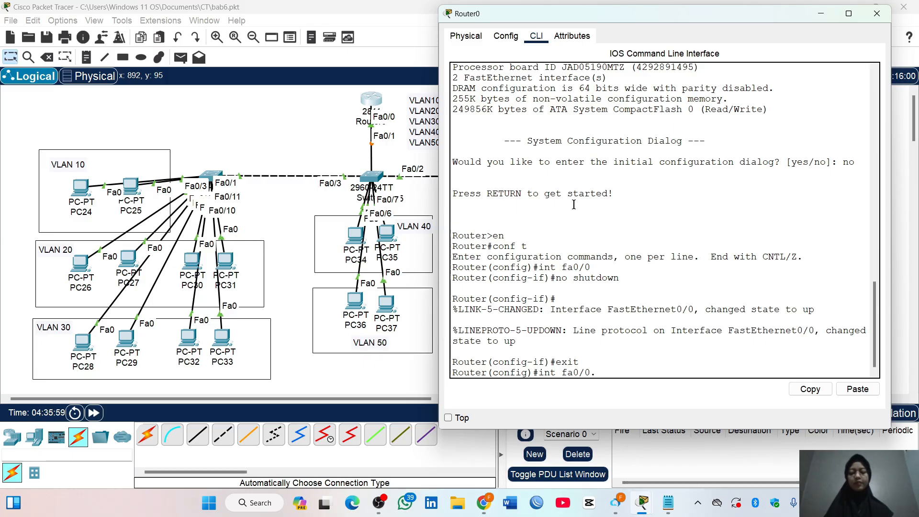
type("10")
key("Return")
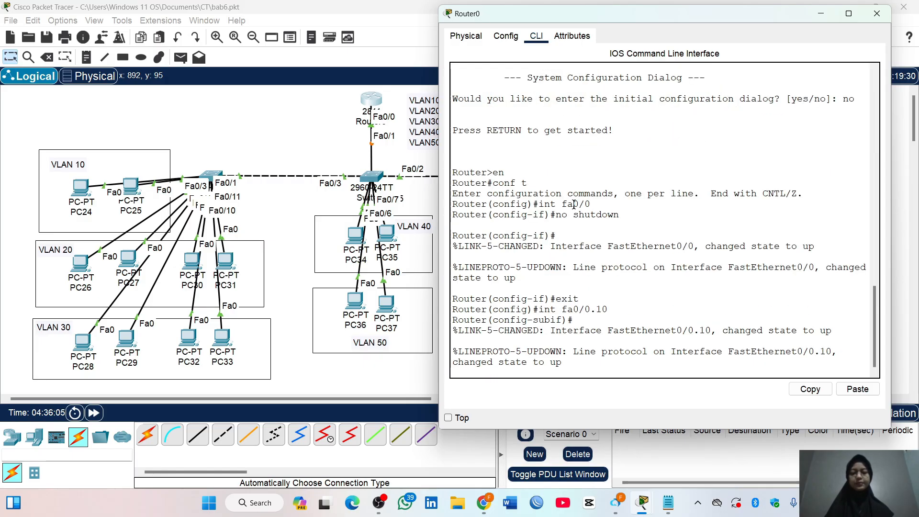
type("enca")
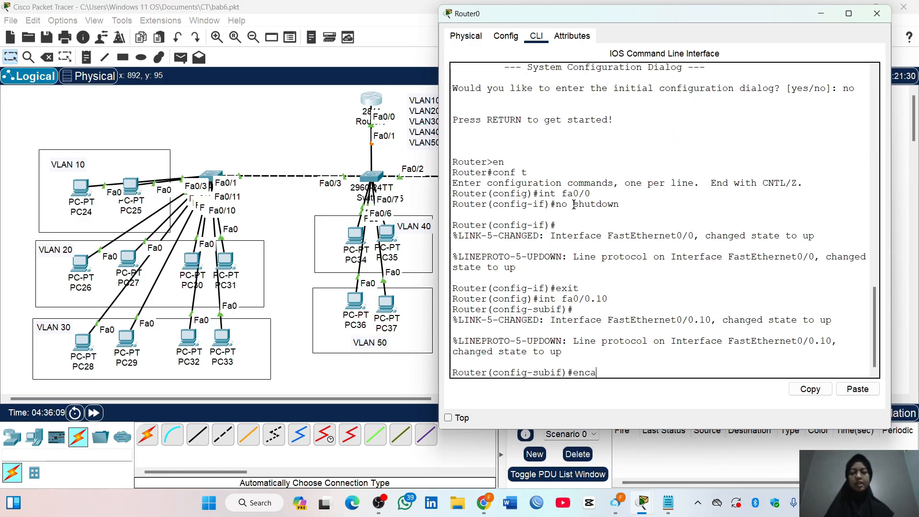
type("psulation d")
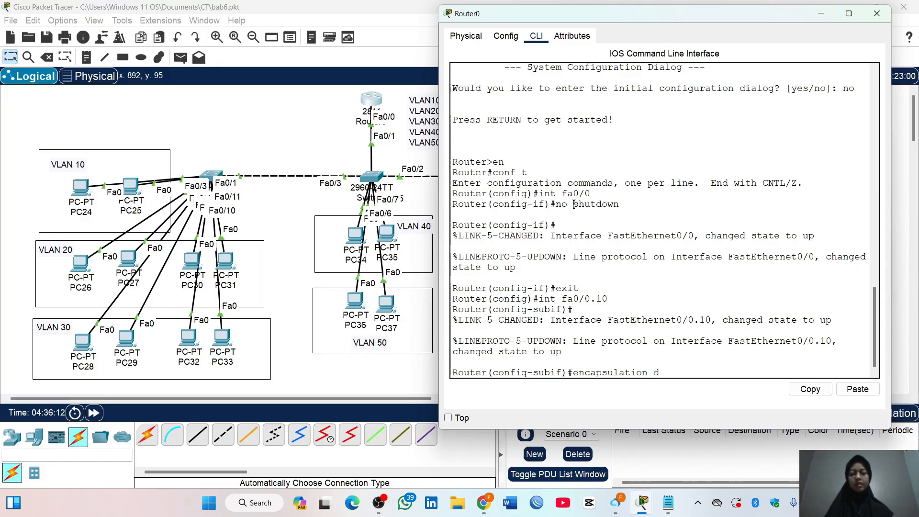
type("ot1Q 10")
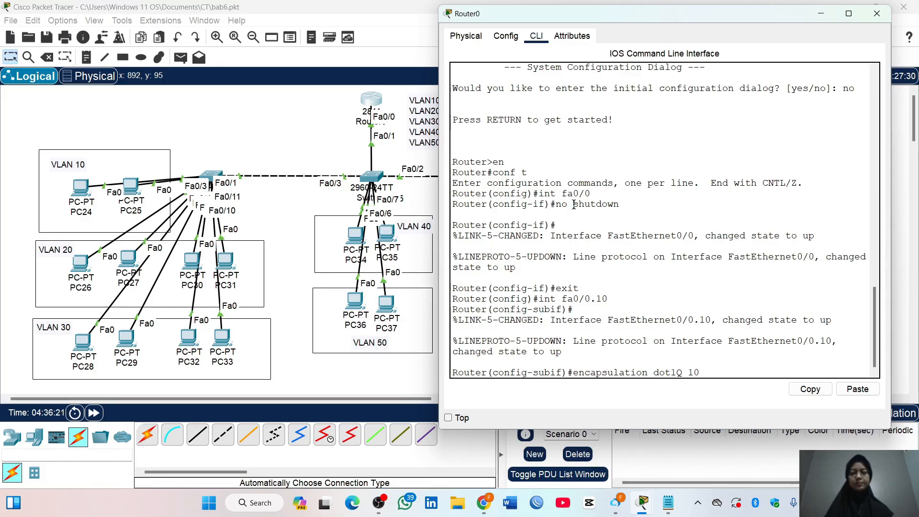
key("Return")
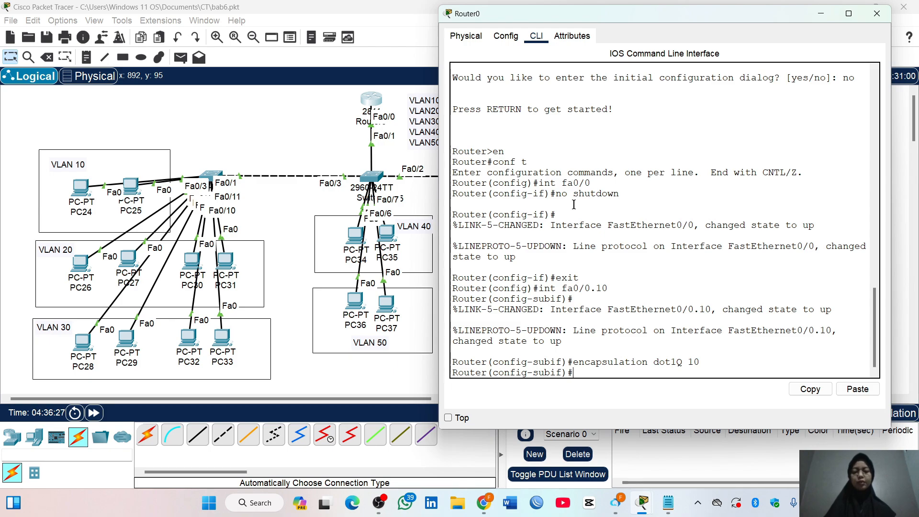
Assign IP address 10.10.10.1 with mask 255.255.255.0 to subinterface fa0/0.10 and exit its configuration
type("ip address")
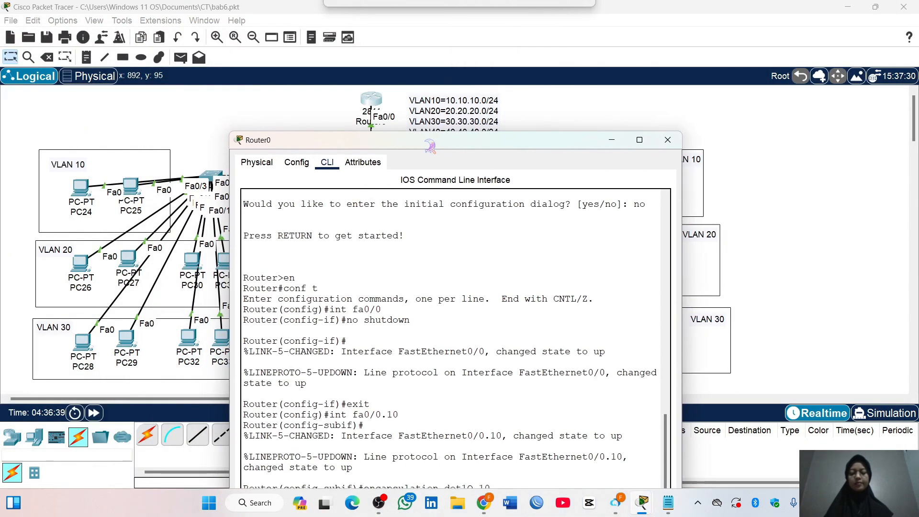
type("10")
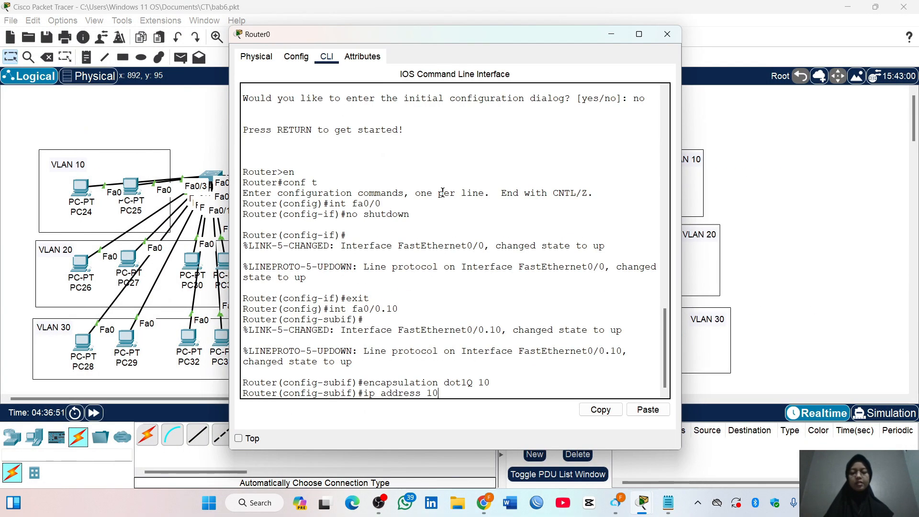
type(".10.10.1")
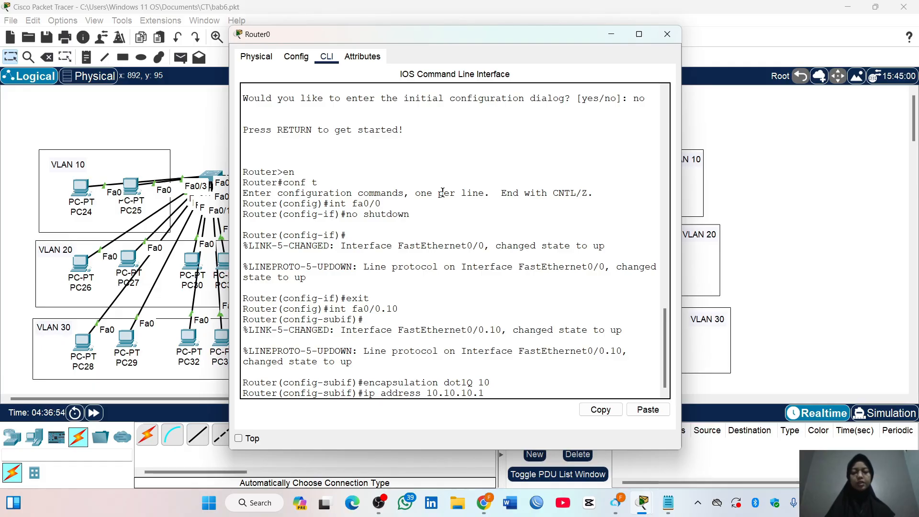
type(" 255.255.255.0")
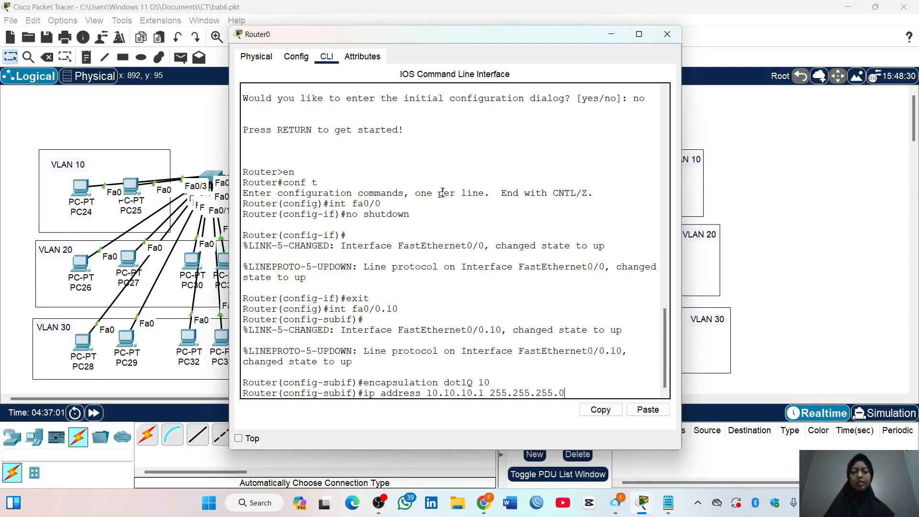
key("Return")
type("exit")
key("Return")
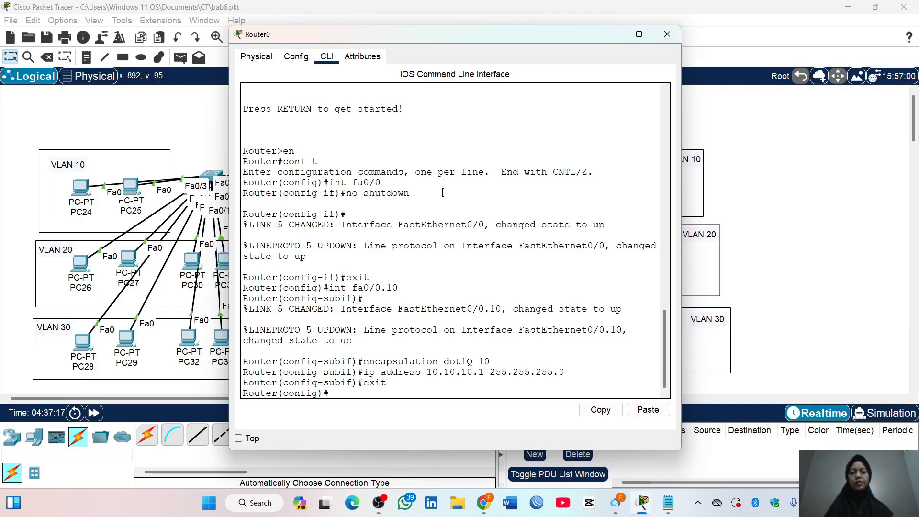
Create subinterface fa0/0.20 on Router0 and set its encapsulation to dot1Q 20
type("int fa0/0.2")
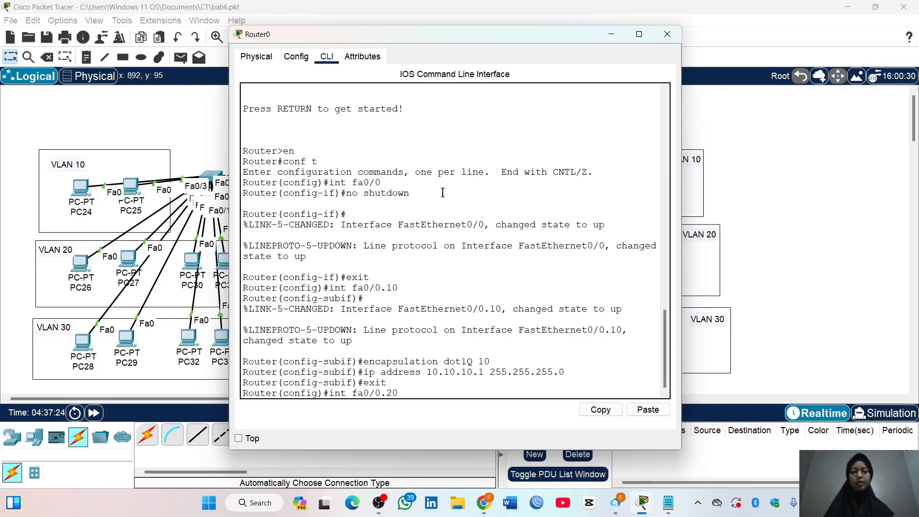
type("0")
key("Return")
type("enca")
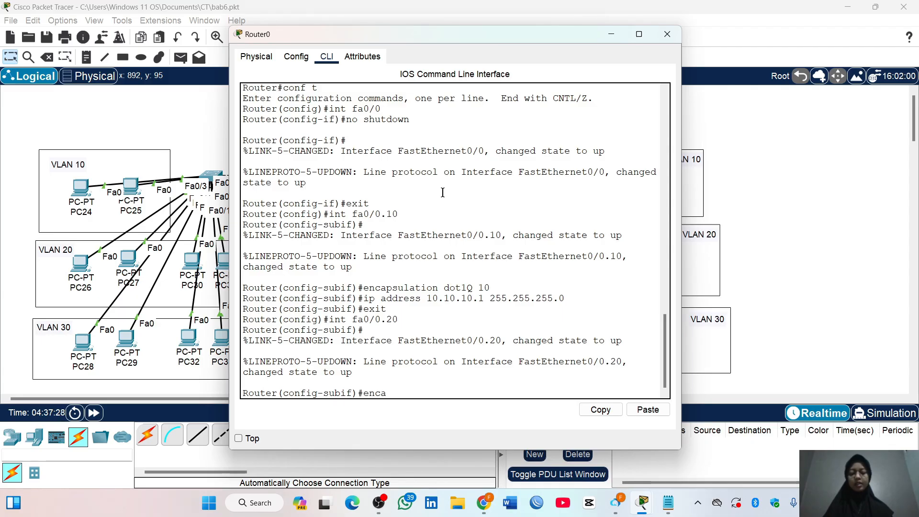
type("psulation ")
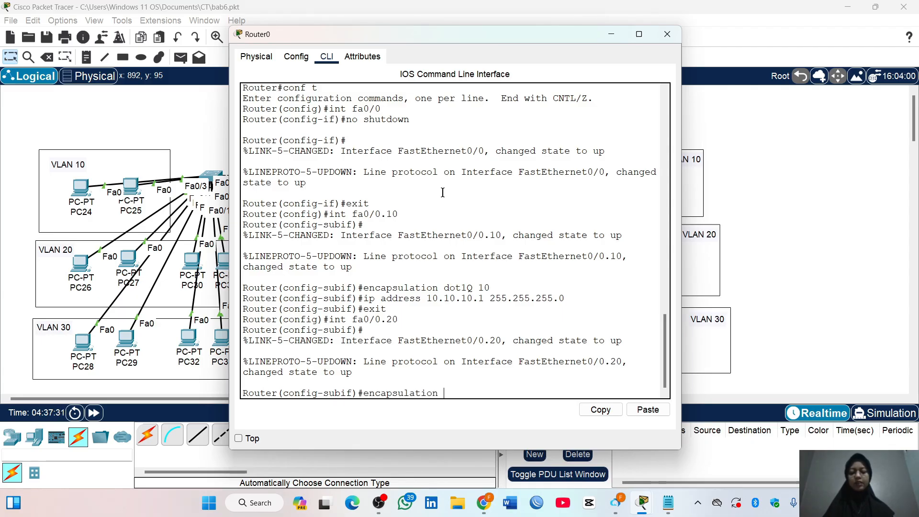
type("dot1Q")
type("20")
key("Return")
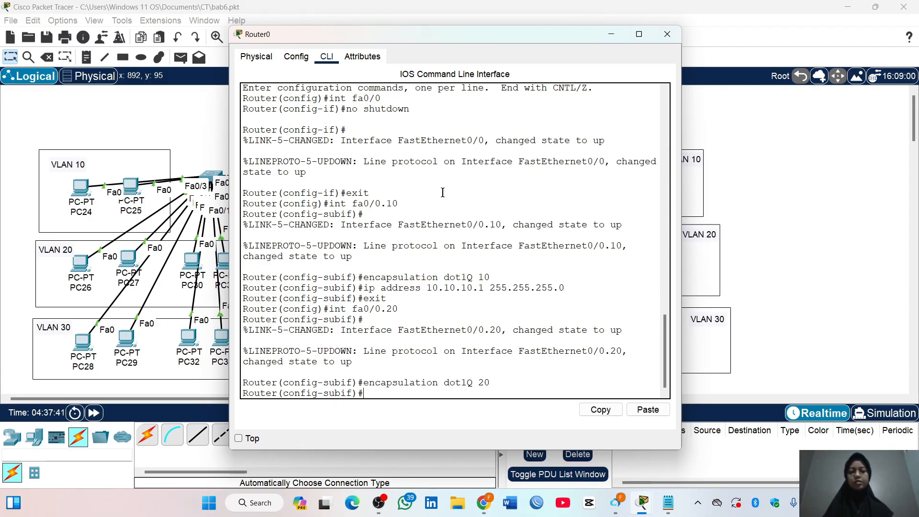
Assign IP address 20.20.20.1 with mask 255.255.255.0 to subinterface fa0/0.20 and exit its configuration
type("ip address")
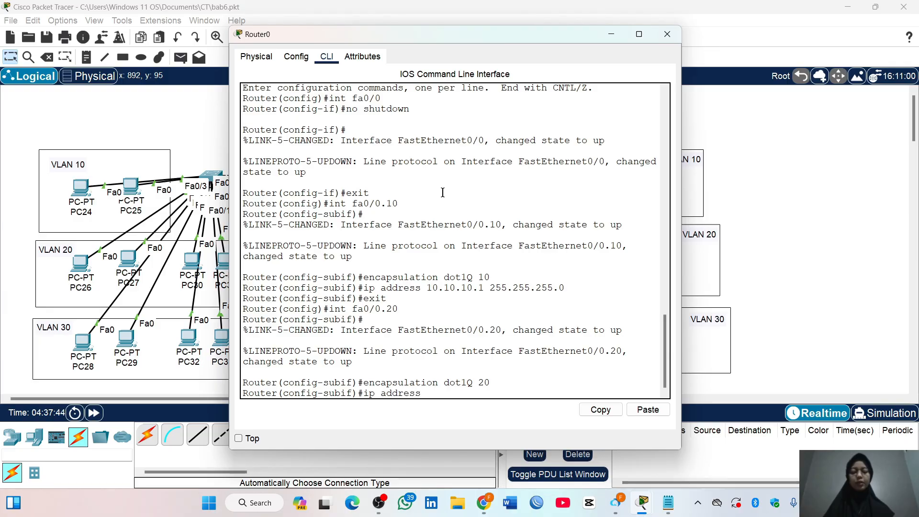
type(" 20.20.20.1 25")
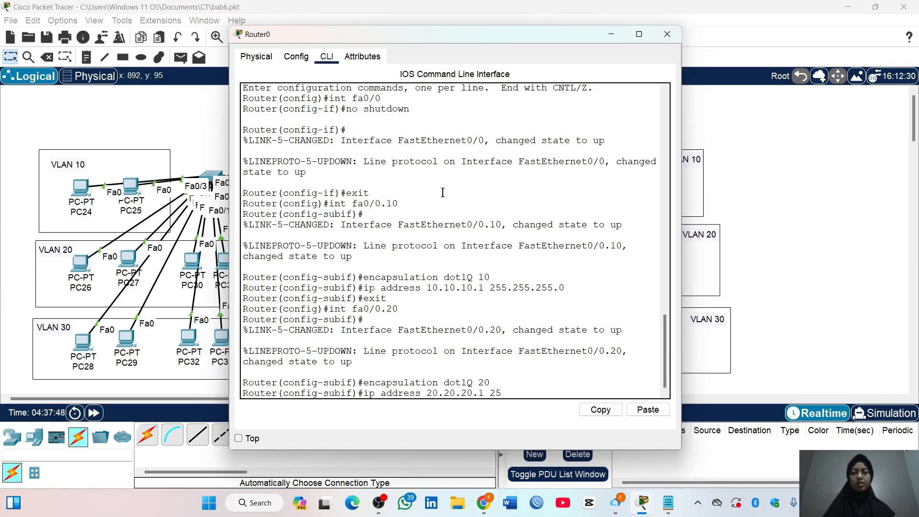
type("5.255.255.0")
key("Return")
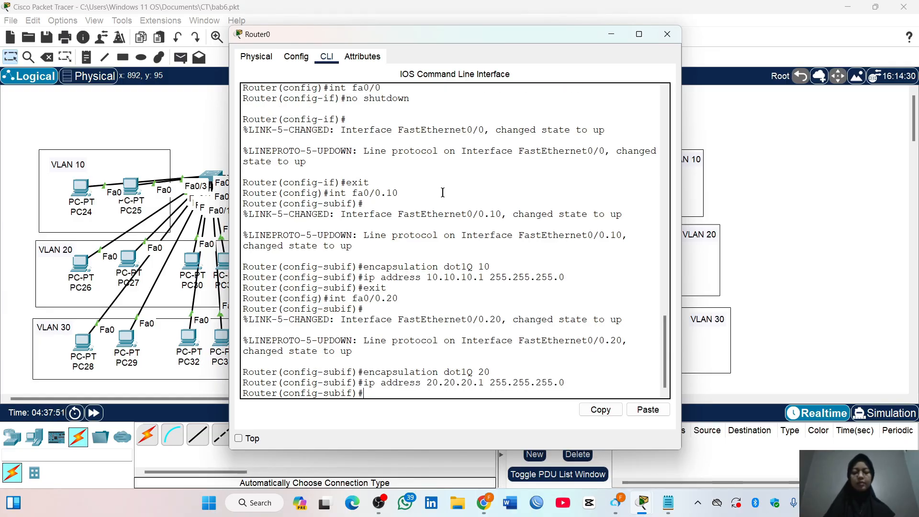
type("exit")
key("Return")
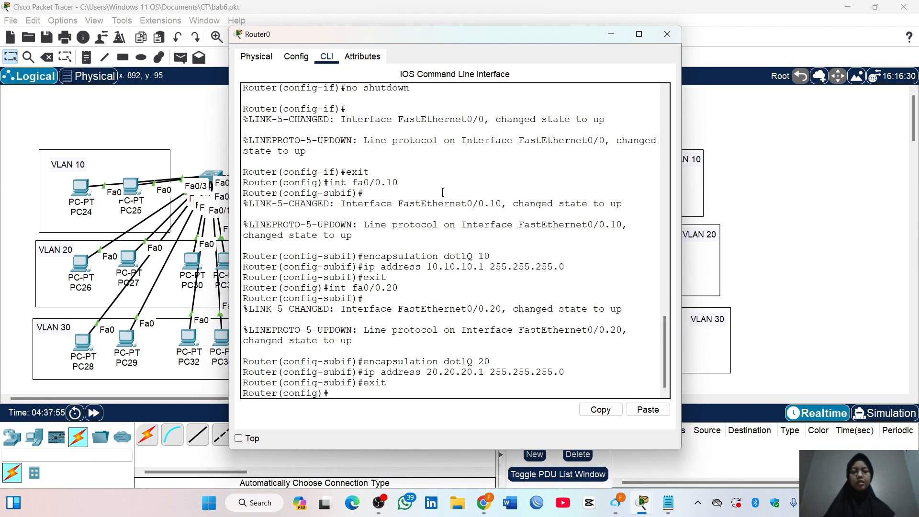
Create subinterface fa0/0.30 on Router0 and set its encapsulation to dot1Q 30
type("int fa0/0")
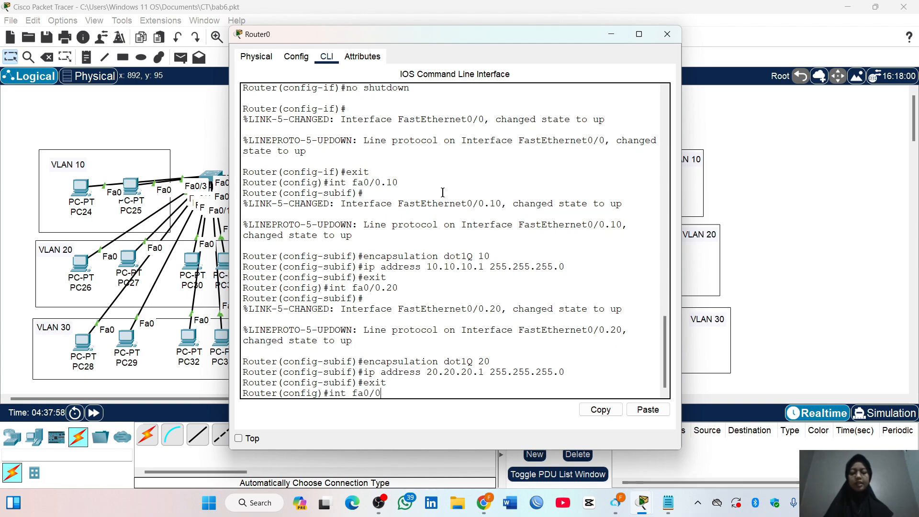
type(".30")
key("Return")
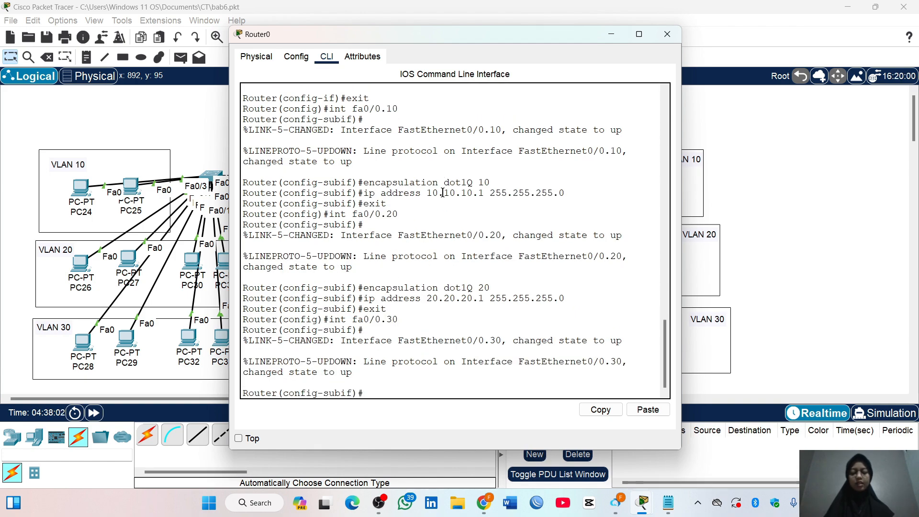
type("encapsulatio")
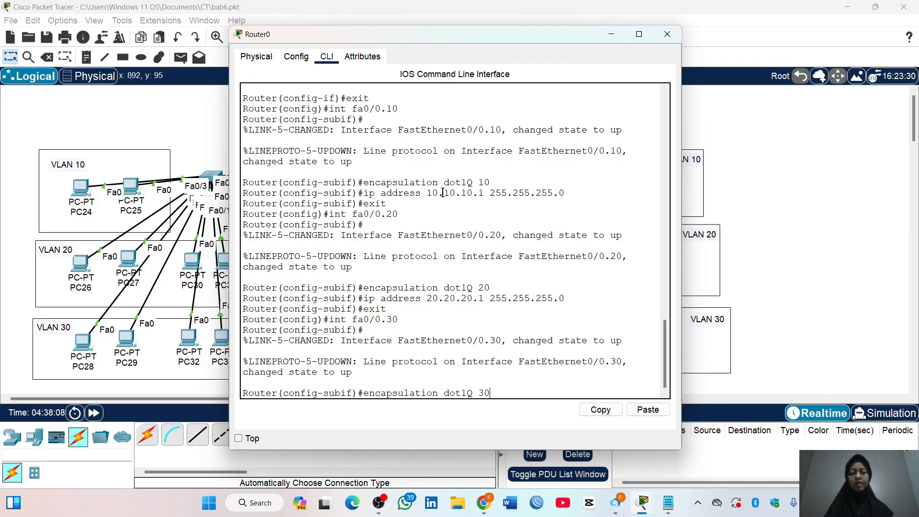
type("n dot1Q 30")
key("Return")
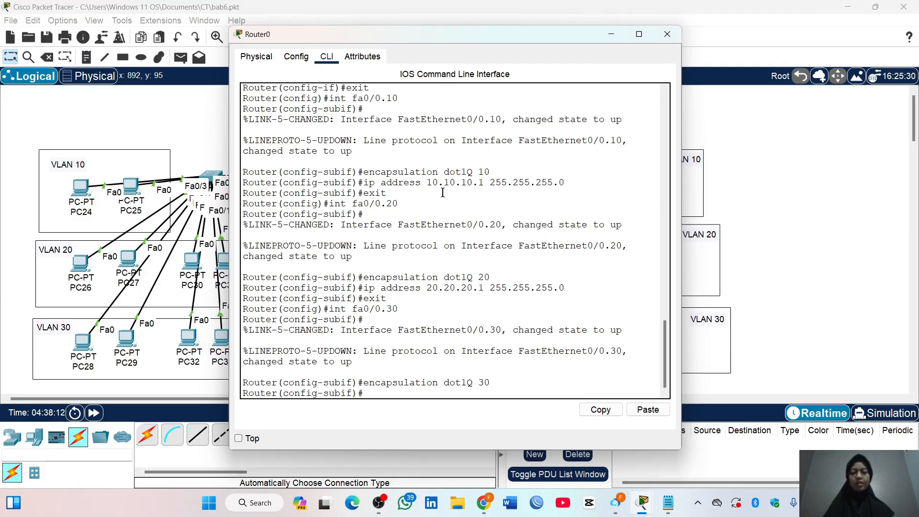
Assign IP address 30.30.30.1 with mask 255.255.255.0 to subinterface fa0/0.30 and exit its configuration
type("ip address")
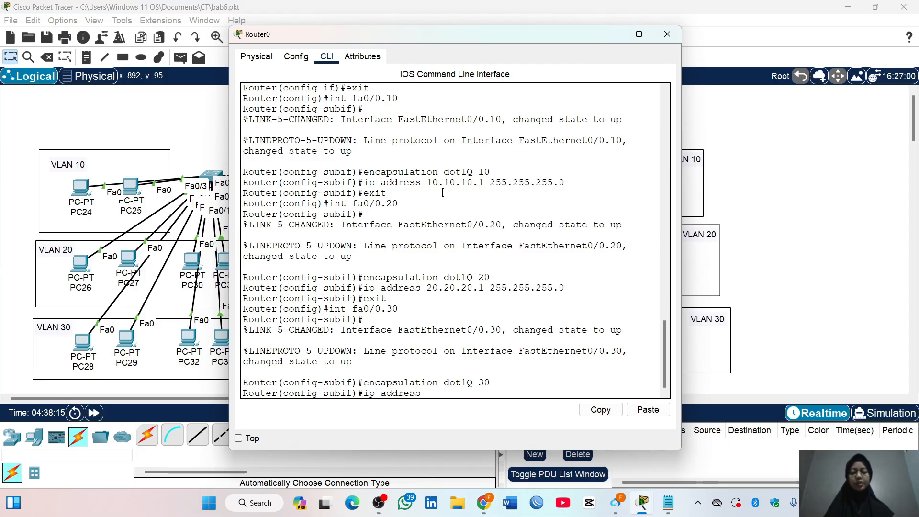
type(" 30.30.30.1 ")
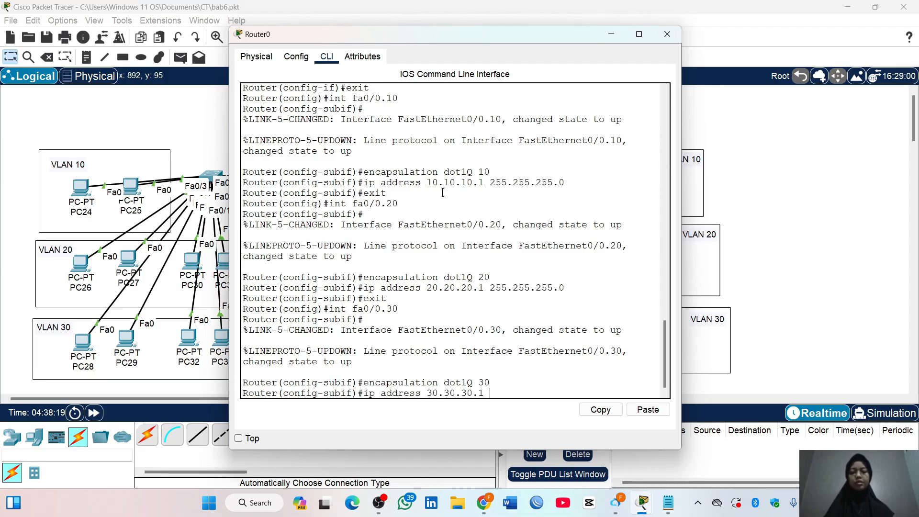
type("255.255.255.0")
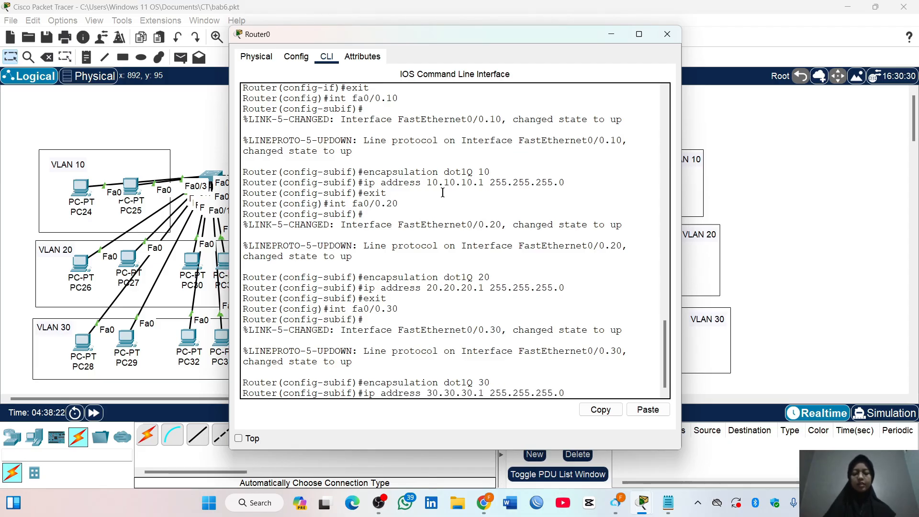
key("Return")
type("exit")
key("Return")
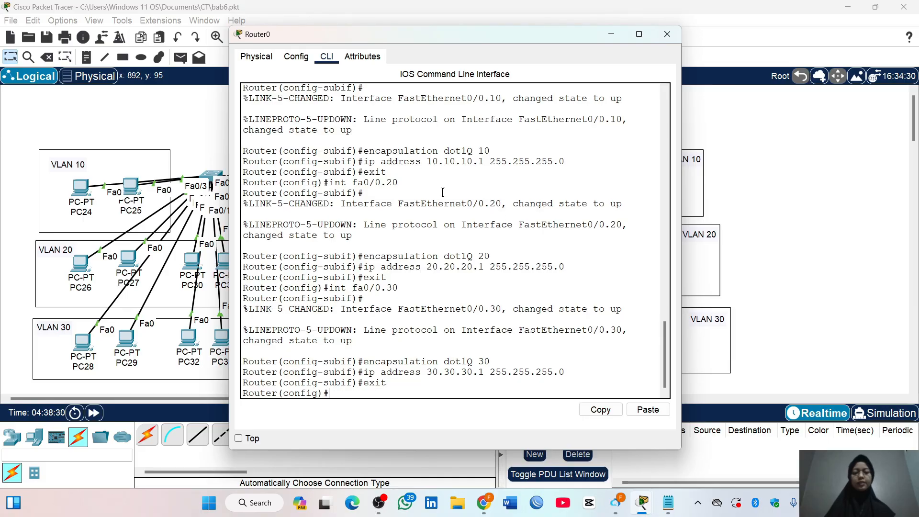
Create subinterface fa0/0.40 on Router0 and set its encapsulation to dot1Q 40
type("int fa0/0.40")
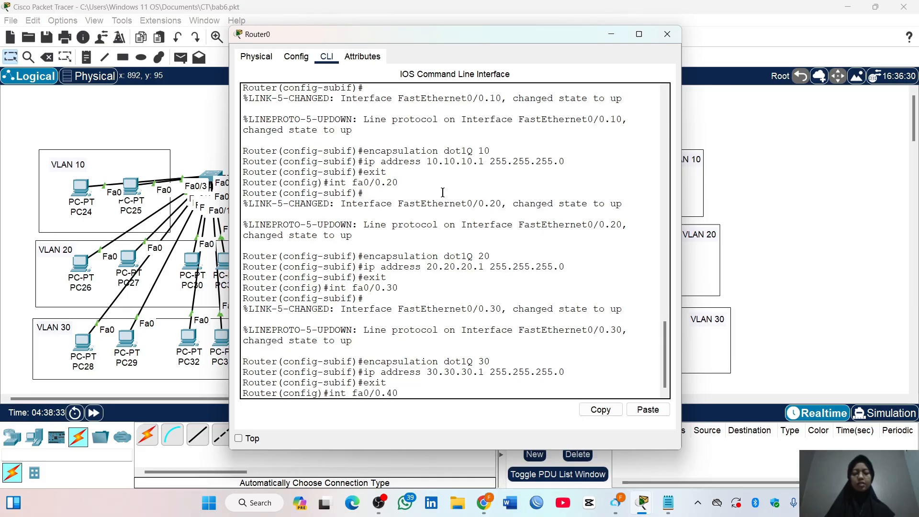
key("Return")
type("encapsulat")
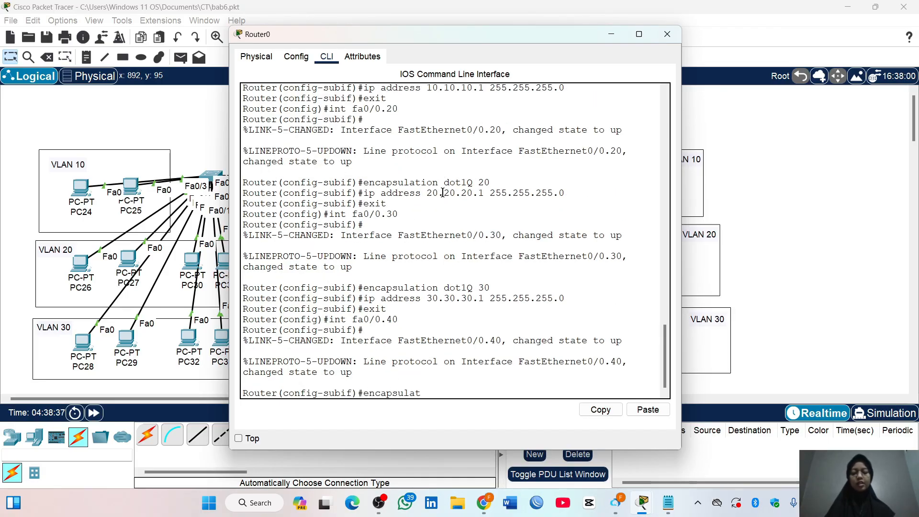
type("ion dot1Q")
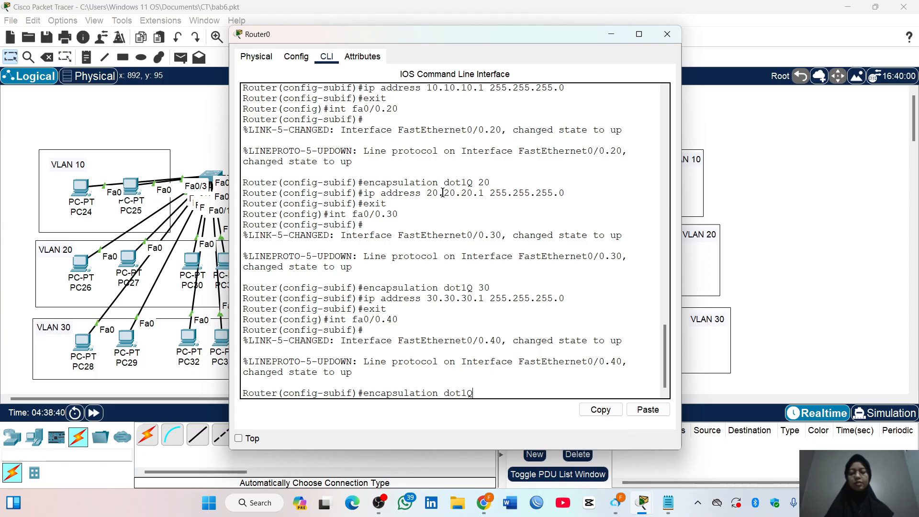
type(" 40")
key("Return")
Assign IP address 40.40.40.1 with mask 255.255.255.0 to subinterface fa0/0.40 and exit its configuration
type("ip add")
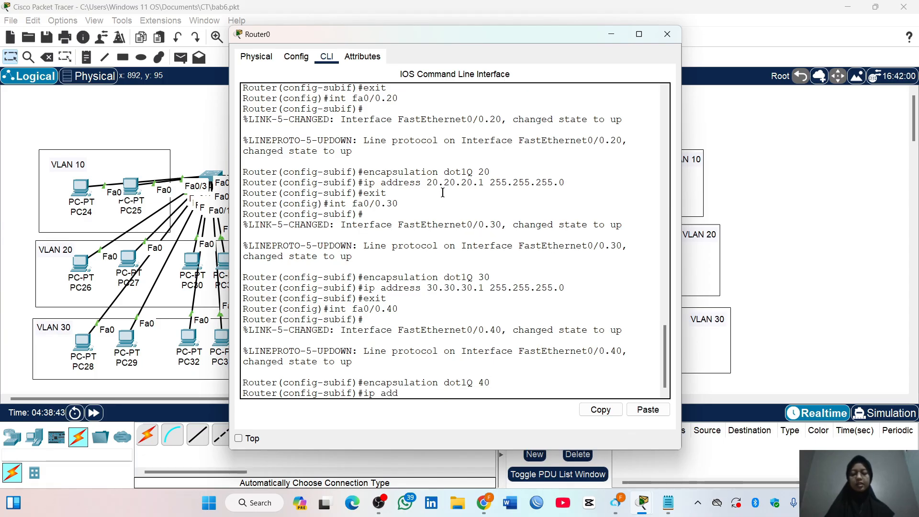
type("ress 40.40.4")
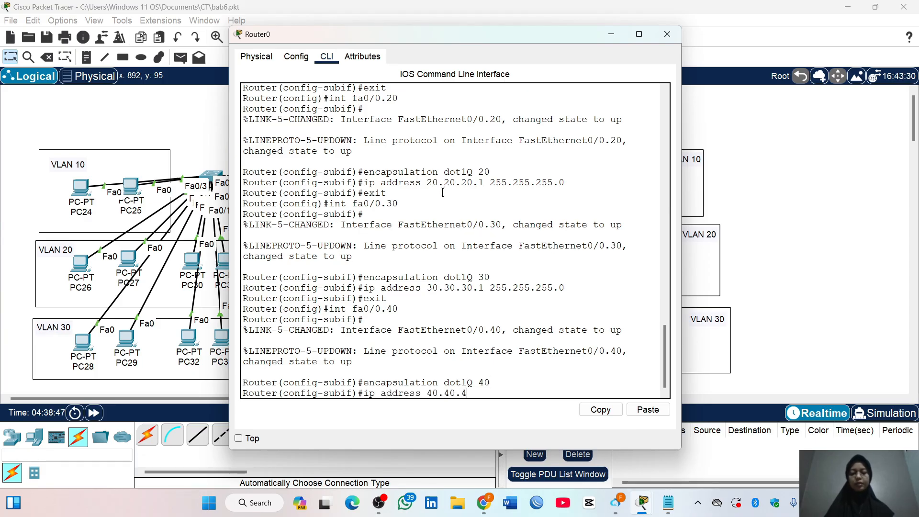
type("0.1 255.255.")
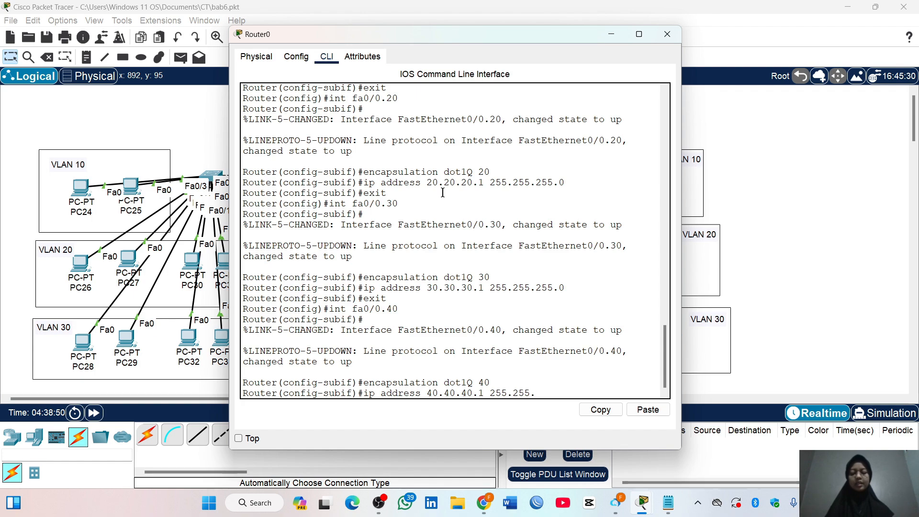
type("255.0")
key("Return")
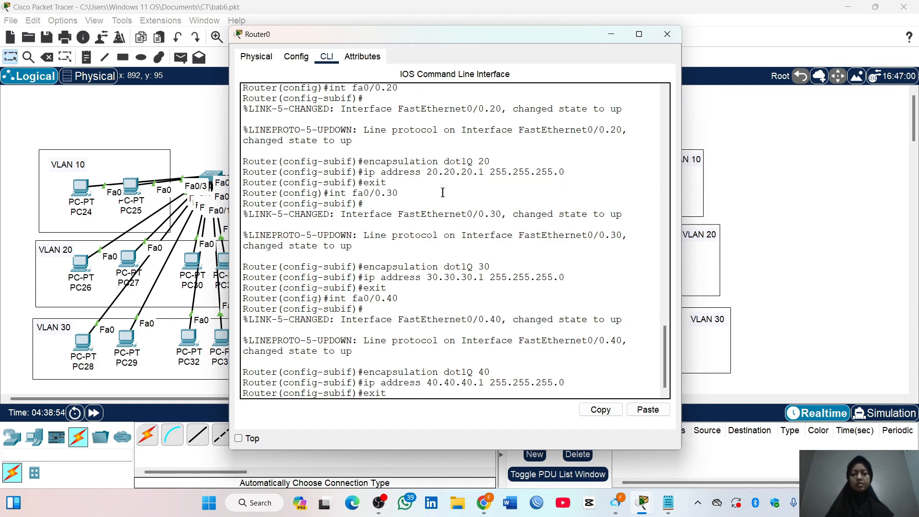
type("exit")
key("Return")
Create subinterface fa0/0.50 on Router0 and set its encapsulation to dot1Q 50
type("int ")
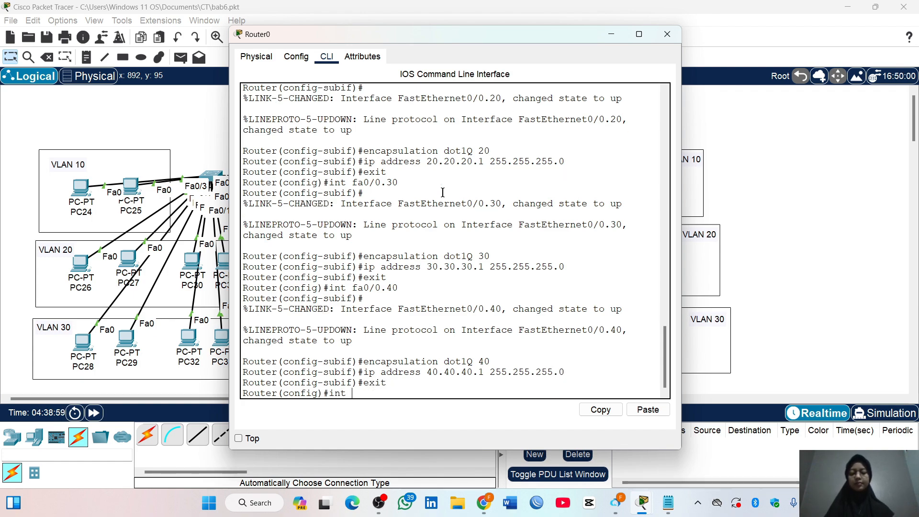
type("fa0/0.5")
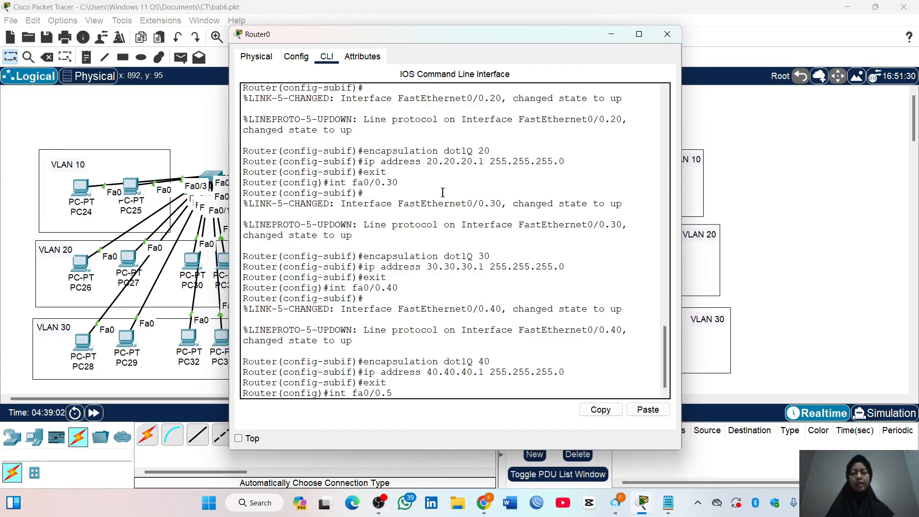
type("0")
key("Return")
type("er(config-subif)#e")
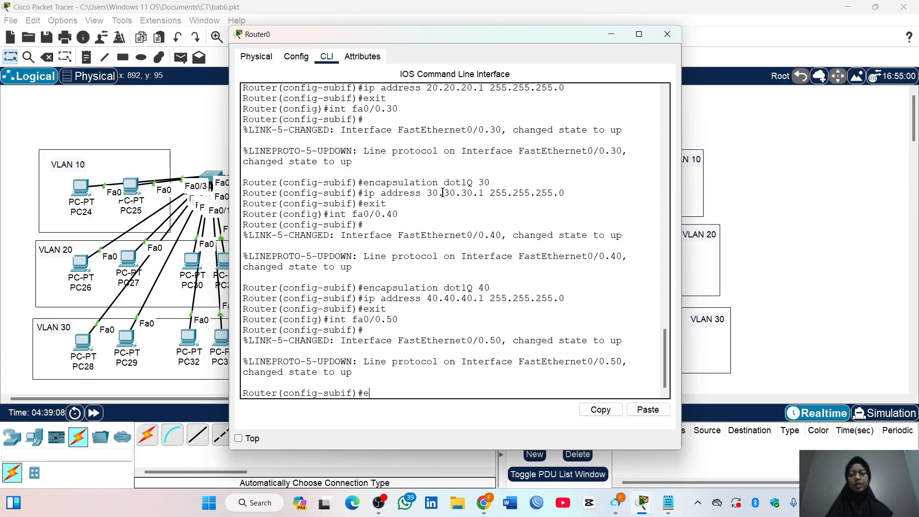
type("ncapsulation")
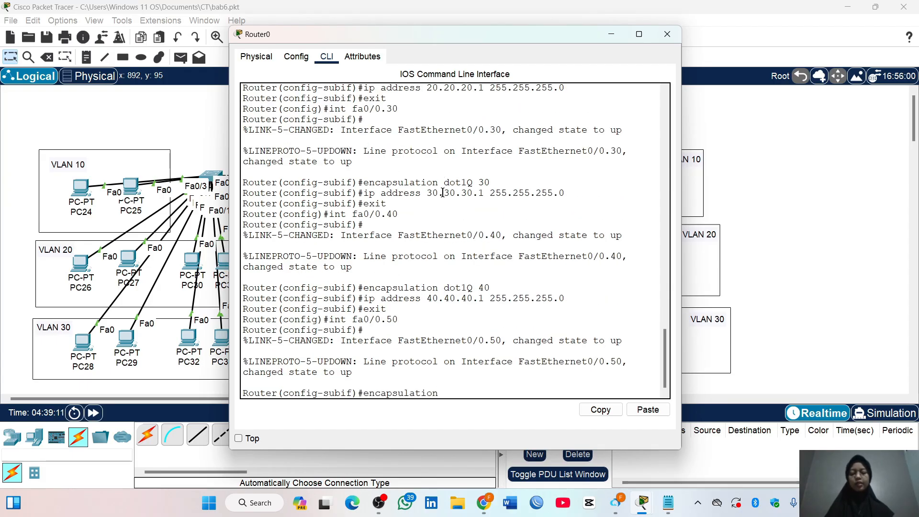
type(" dot1Q")
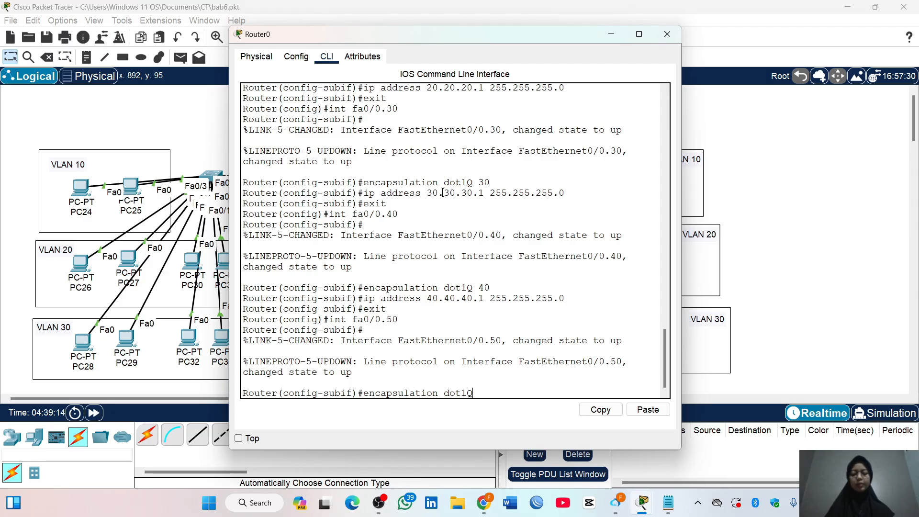
type(" 50")
key("Return")
Assign IP address 50.50.50.1 with mask 255.255.255.0 to subinterface fa0/0.50 and exit its configuration
type("ip")
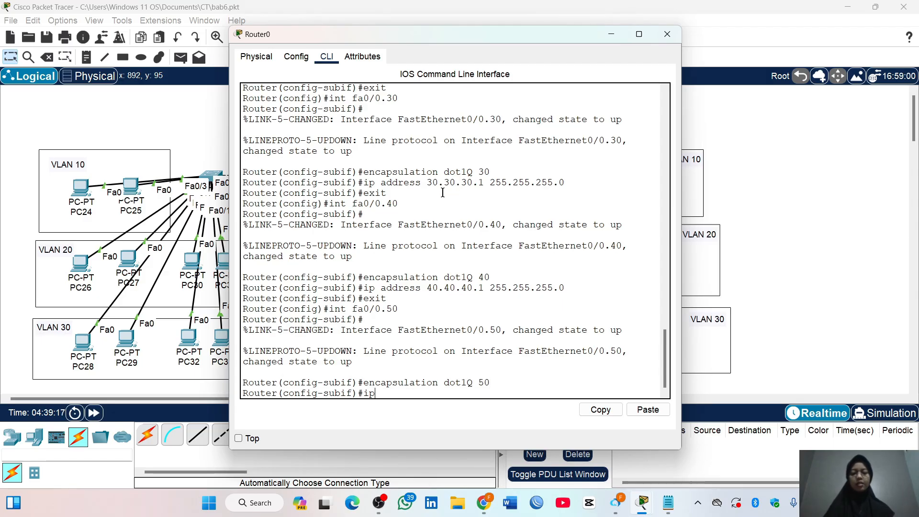
type(" address 50")
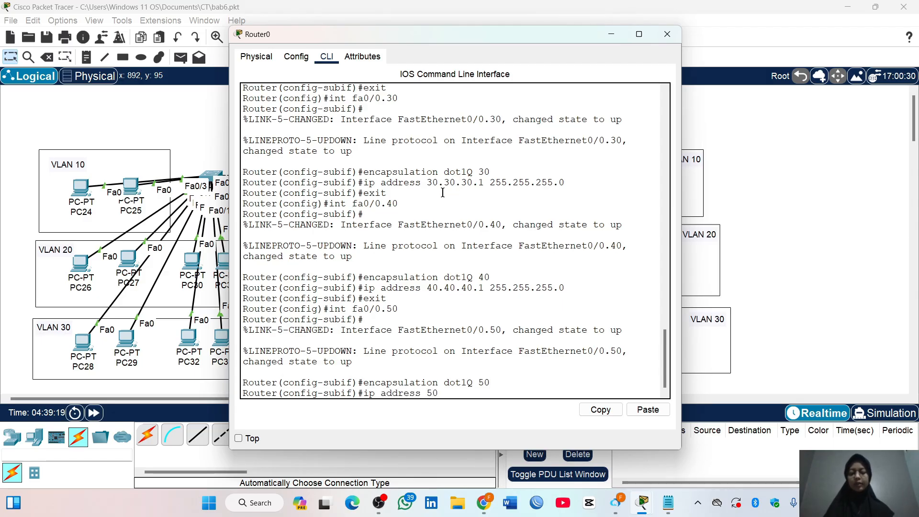
type(".50.50.1 25")
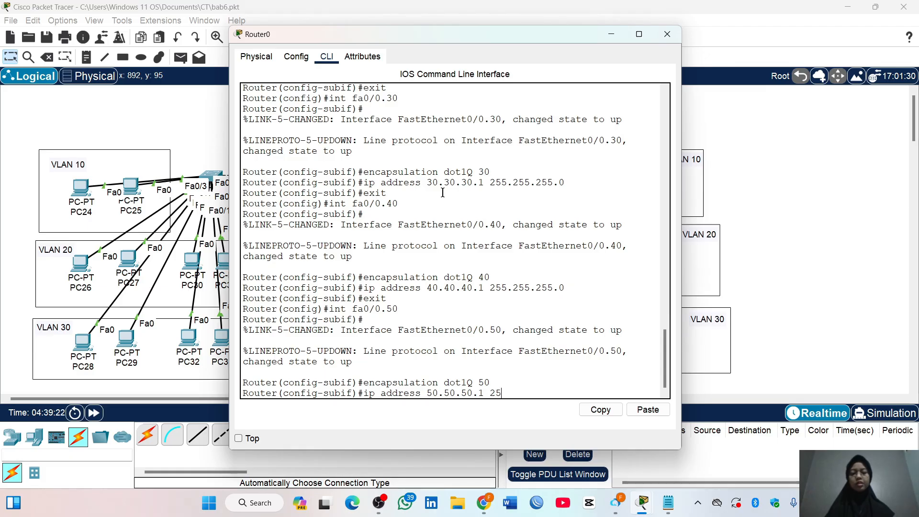
type("5.255.255.0")
key("Return")
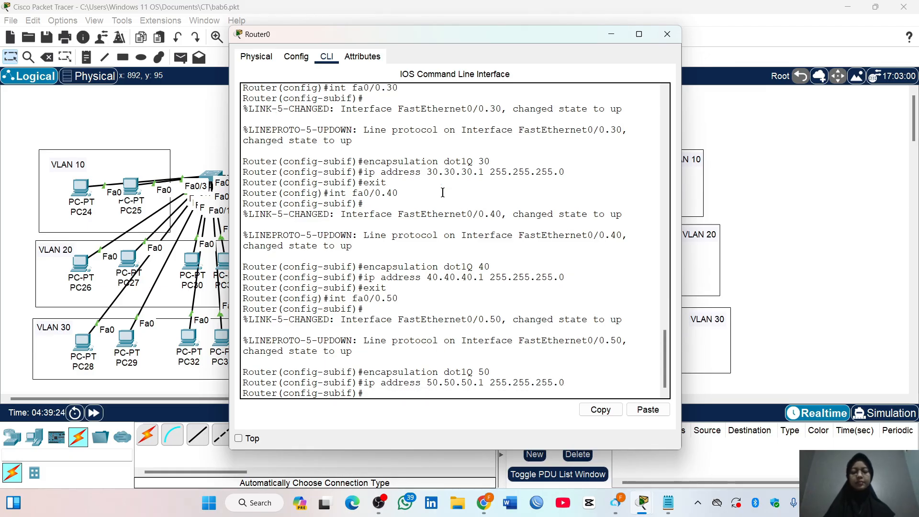
type("exit")
key("Return")
Show Router0's brief IP interface summary and examine the addresses and status of FastEthernet0/0 and its subinterfaces
type("do show ")
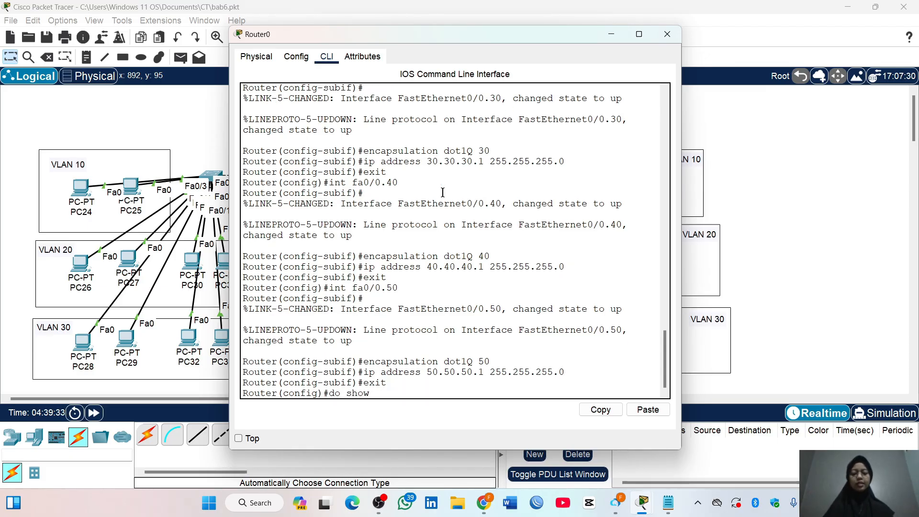
type("ip int")
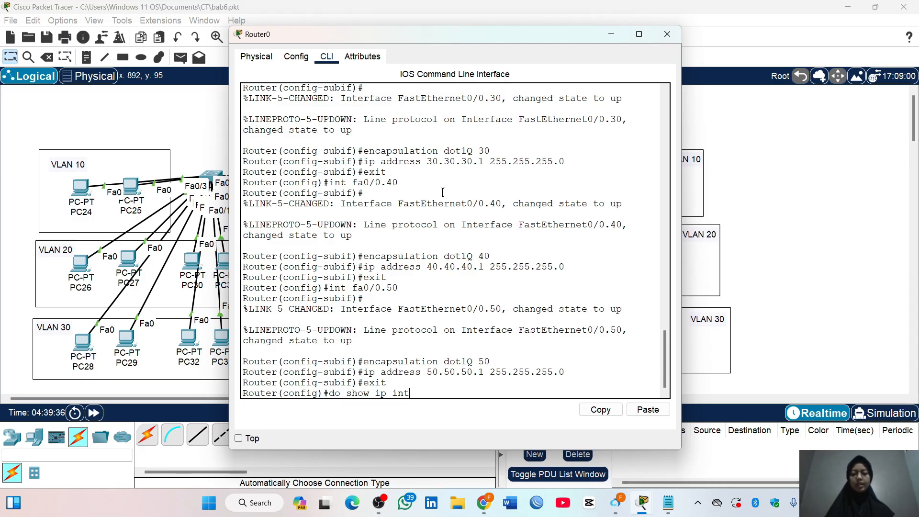
type(" brie")
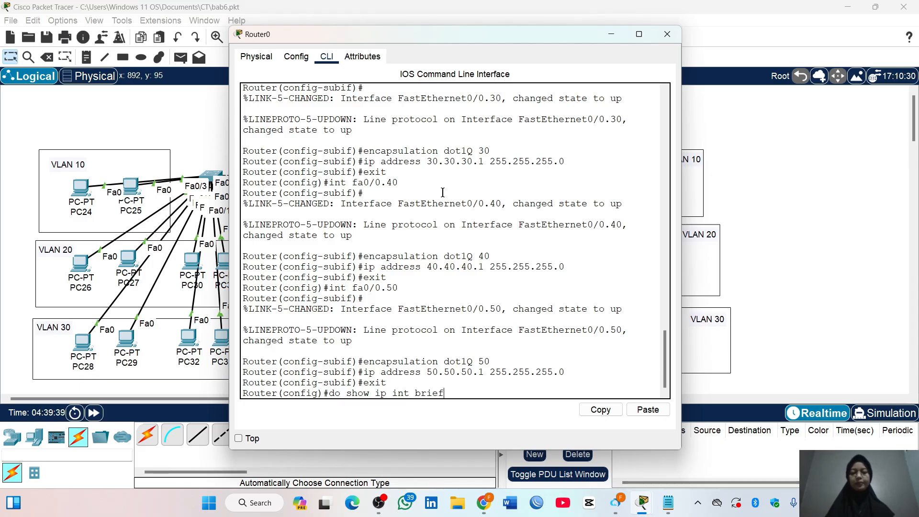
type("f")
key("Return")
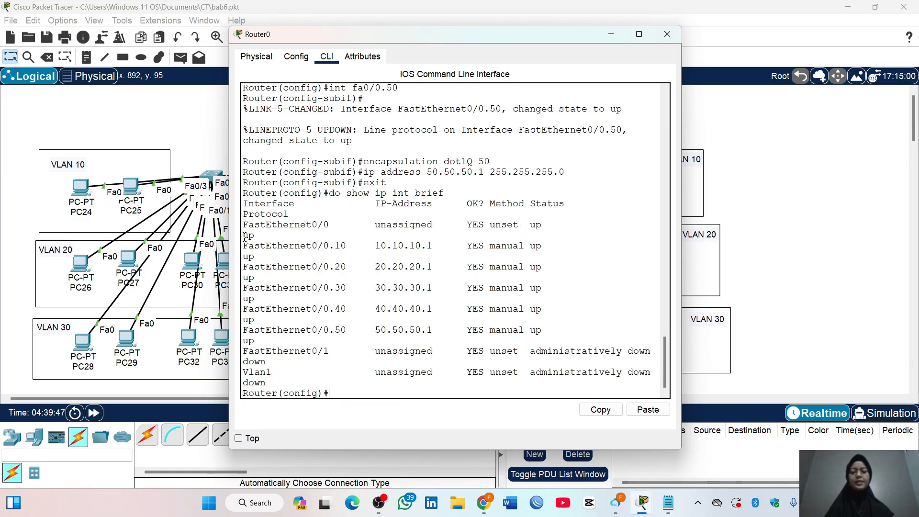
left_click_drag(243, 244, 557, 330)
left_click(556, 330)
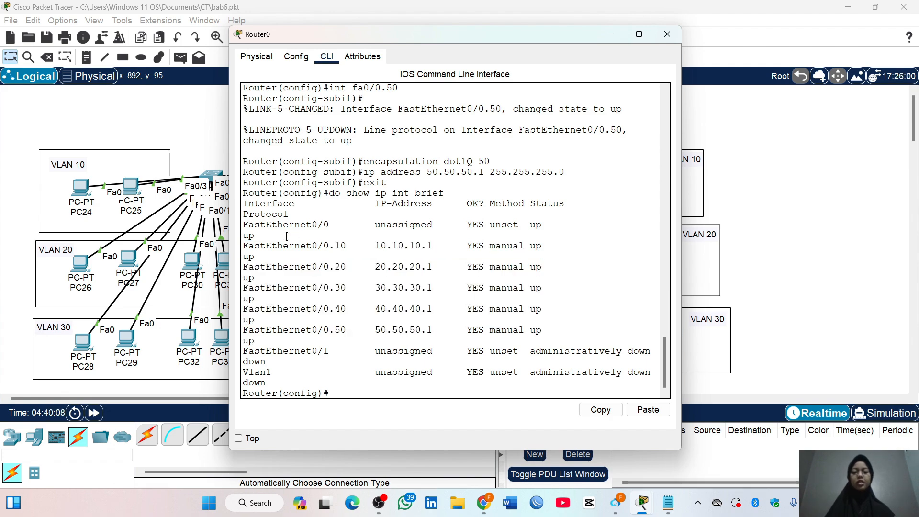
left_click_drag(244, 222, 438, 224)
left_click(374, 225)
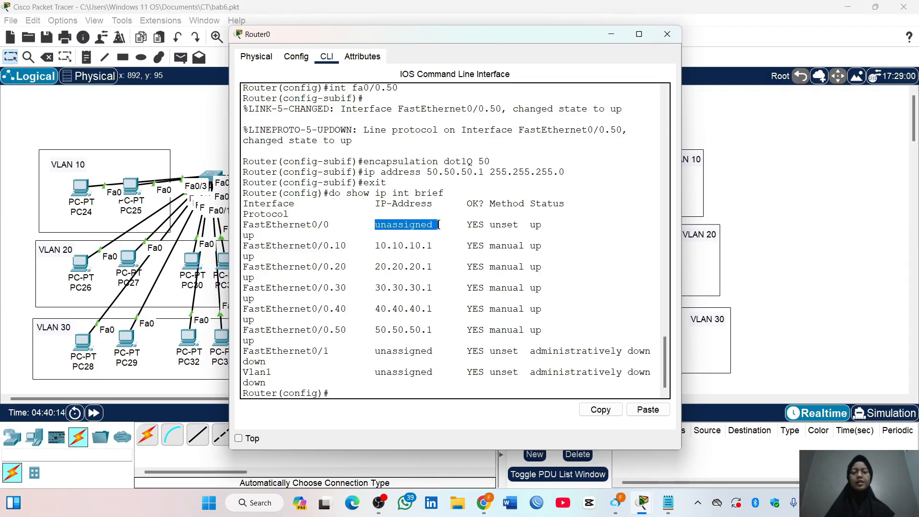
left_click(439, 225)
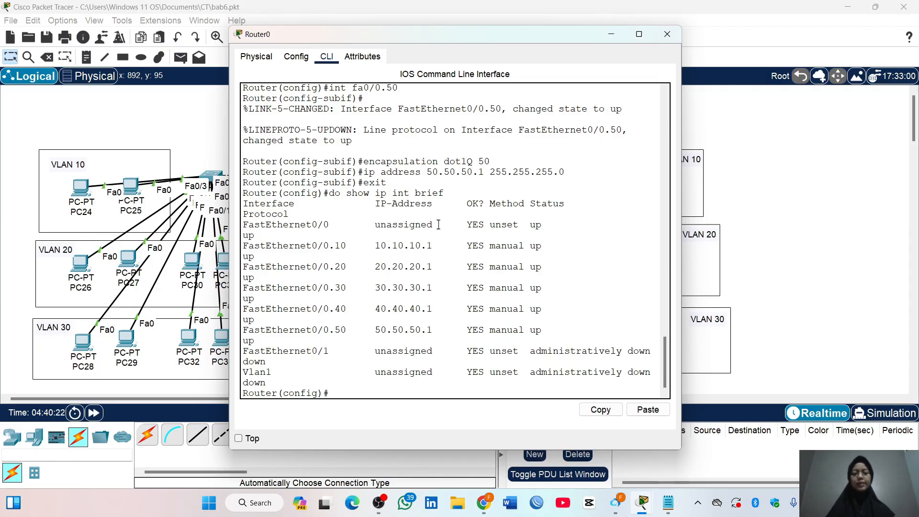
Leave and re-enter global configuration mode on Router0, and create a DHCP pool named VLAN10
type("exit")
key("Return")
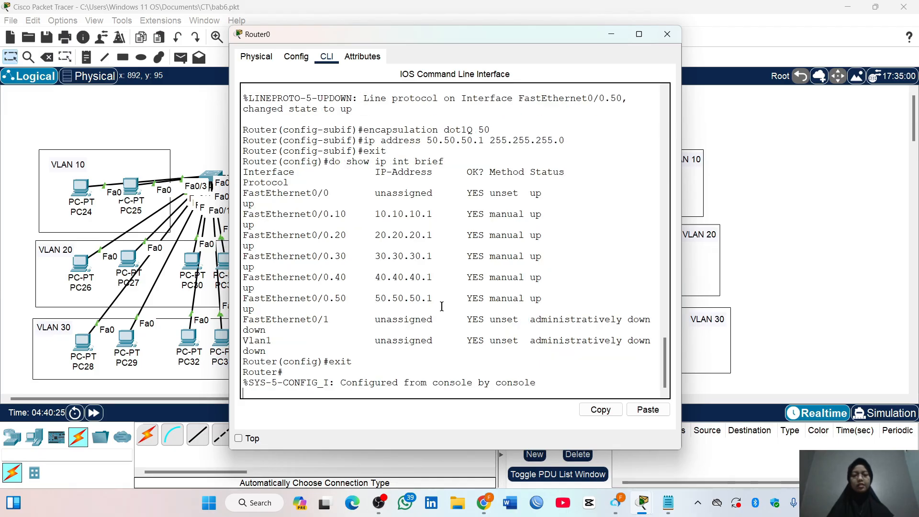
type("conf t")
key("Return")
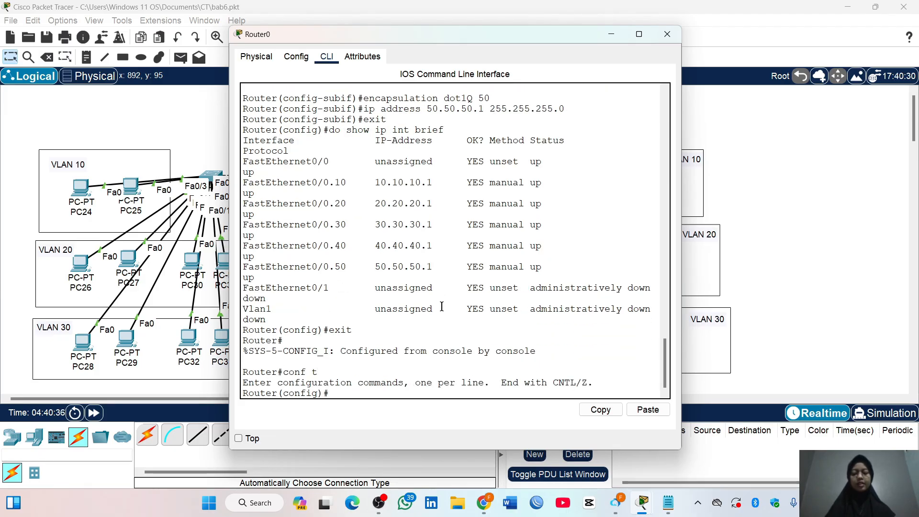
type("ip dhc")
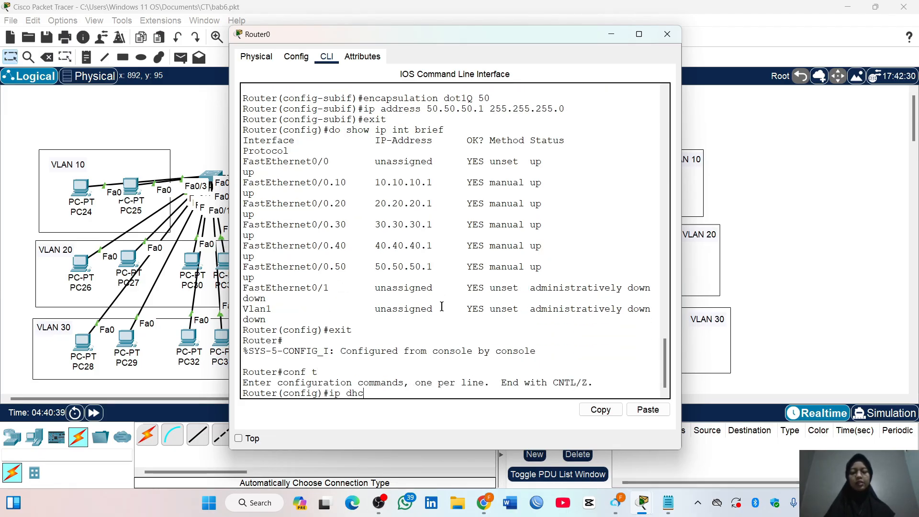
type("p pool VLAN10")
key("Return")
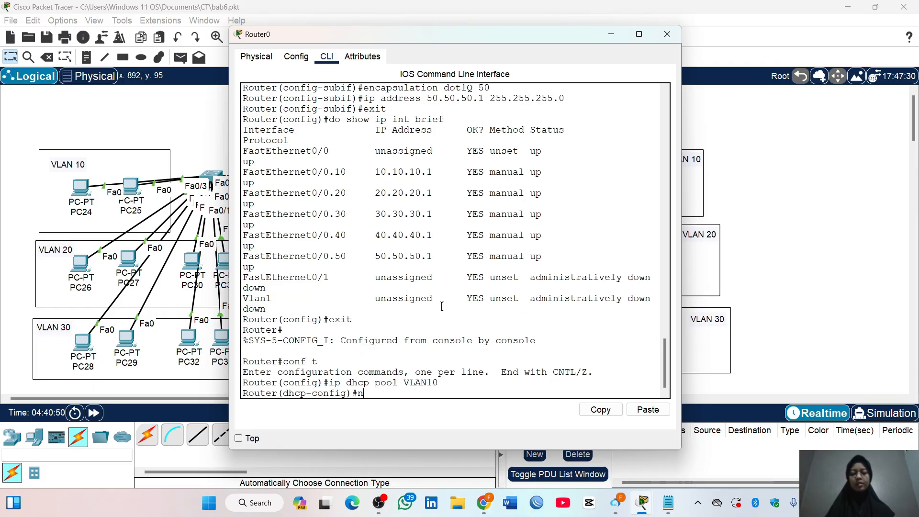
Set the VLAN10 DHCP pool's network to 10.10.10.0 with mask 255.255.255.0
type("net")
key("Tab")
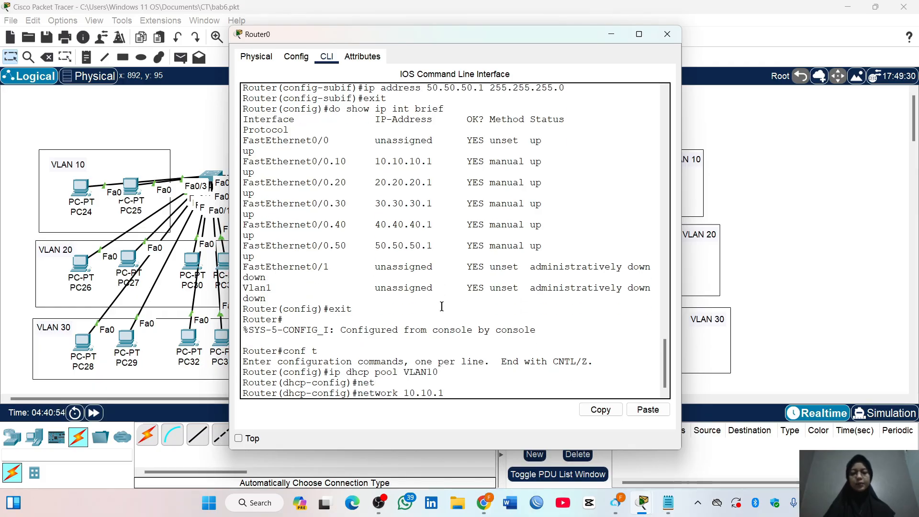
type("10.10.10.0 255.")
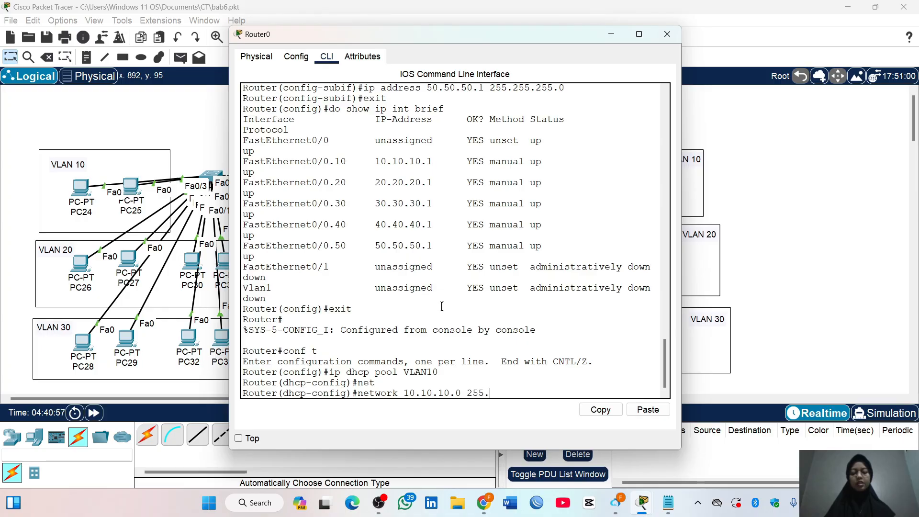
type("255.255.0")
key("Return")
Set the VLAN10 pool's default router to 10.10.10.1 and DNS server to 8.8.8.8, and exit the pool configuration
type("de")
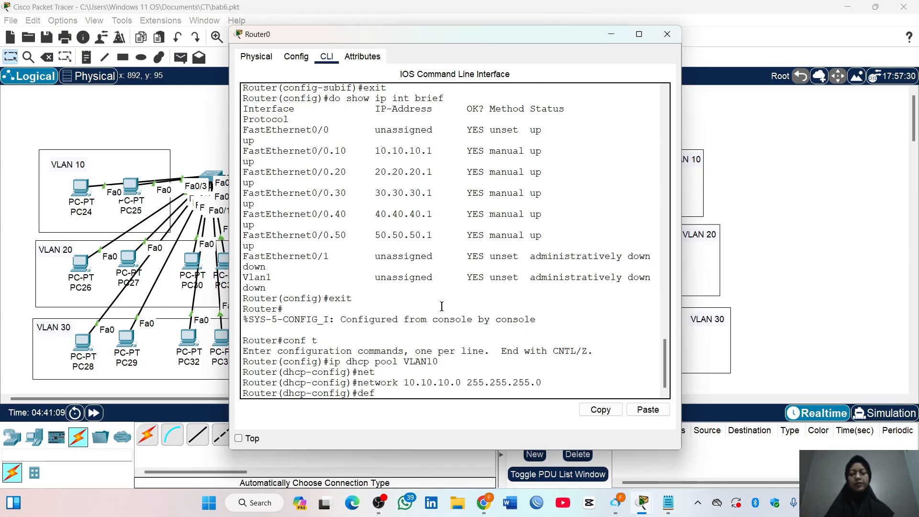
type("f")
key("Tab")
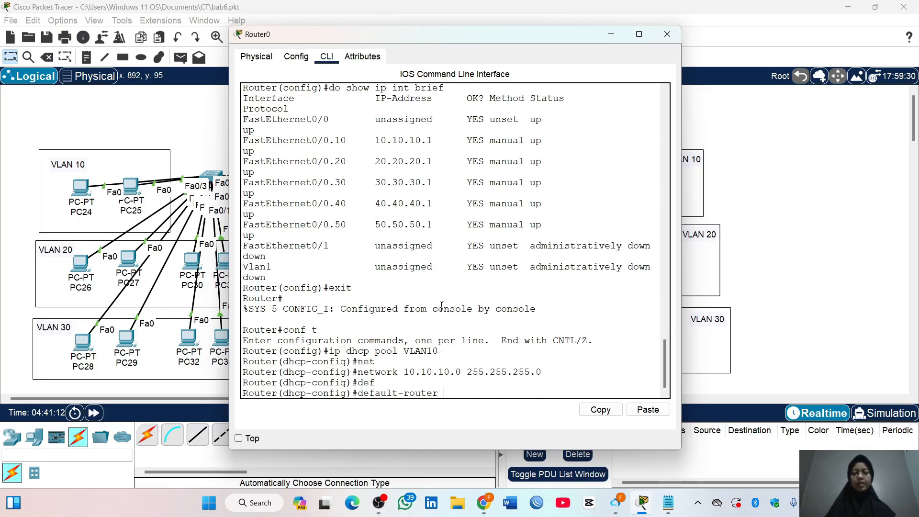
type("10.10.10.1")
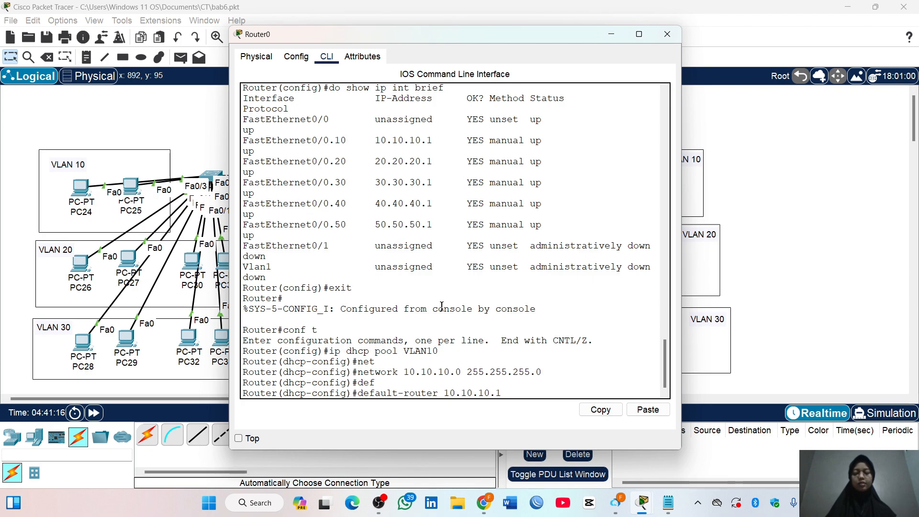
key("Return")
type("dns")
key("Tab")
type("8.8.8")
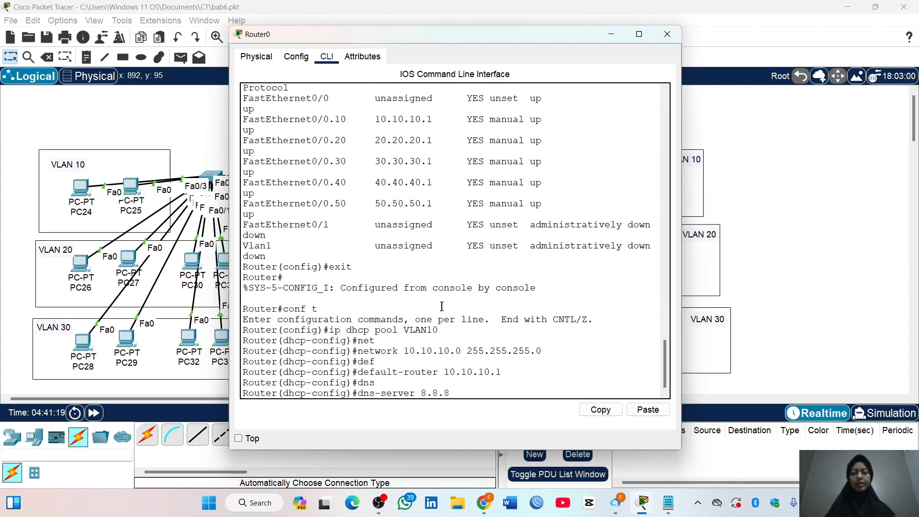
type(".8")
key("Return")
type("exit")
key("Return")
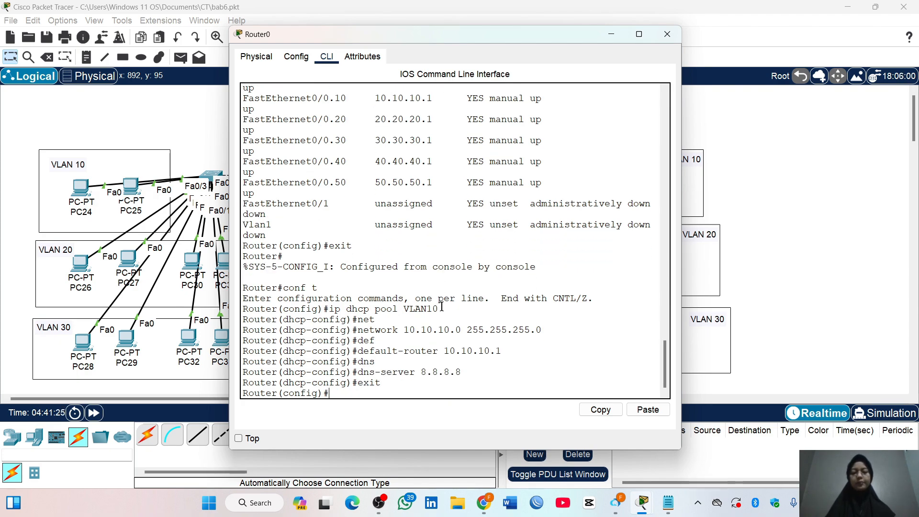
Create DHCP pool VLAN20 on Router0 with network 20.20.20.0 and mask 255.255.255.0
type("ip dhcp ")
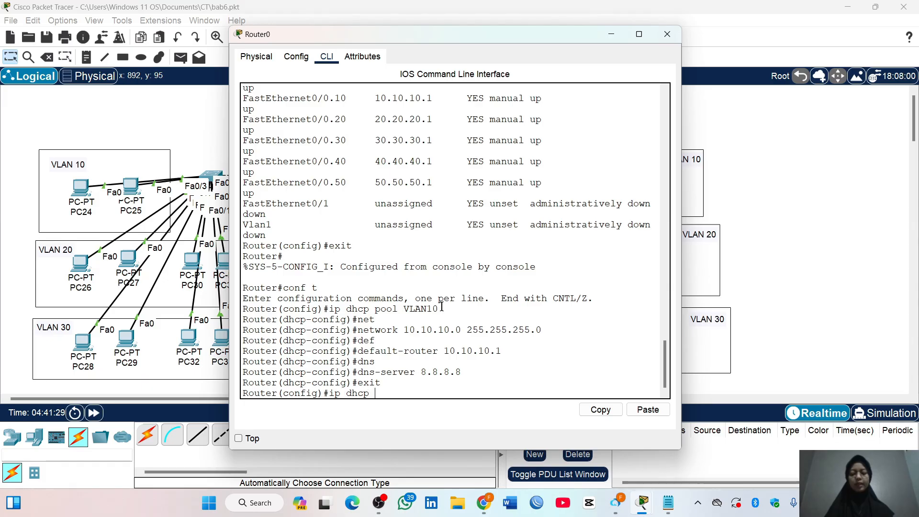
type("pool VLAN20")
key("Return")
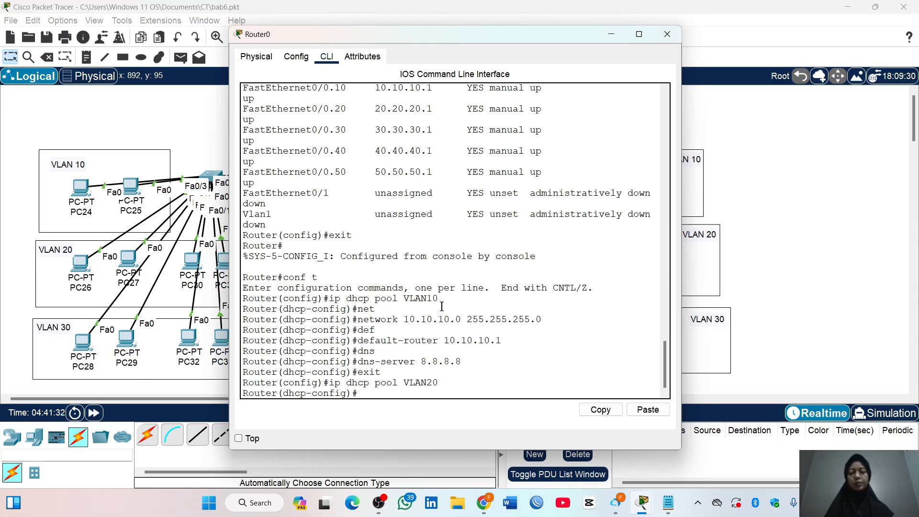
type("net")
key("Tab")
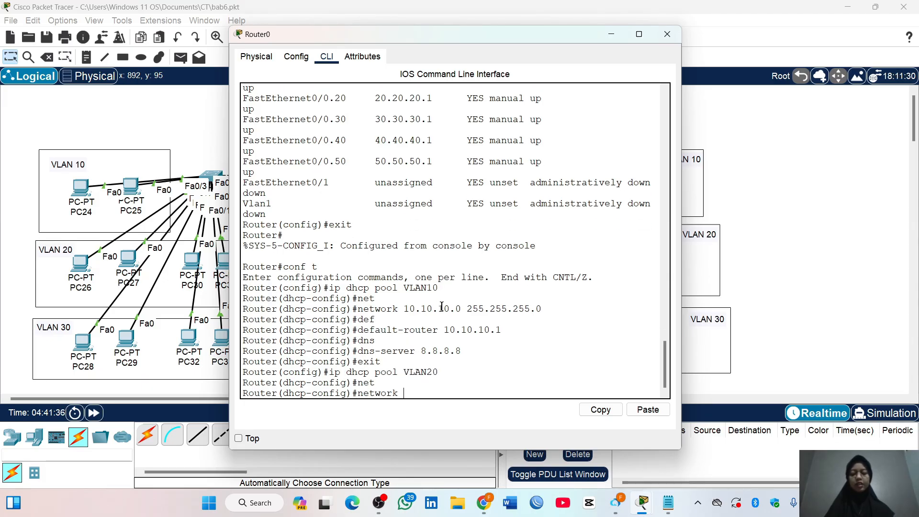
type("20.20.20.0 255")
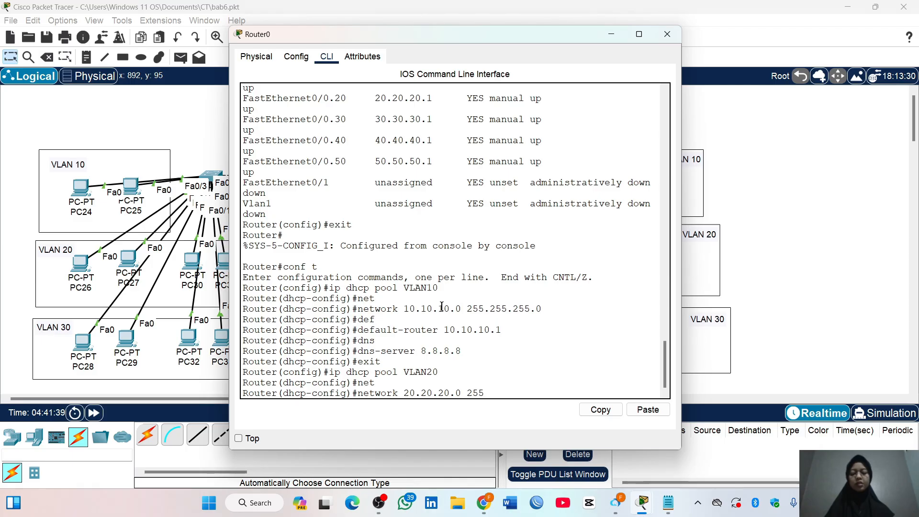
type(".255.255.0")
key("Return")
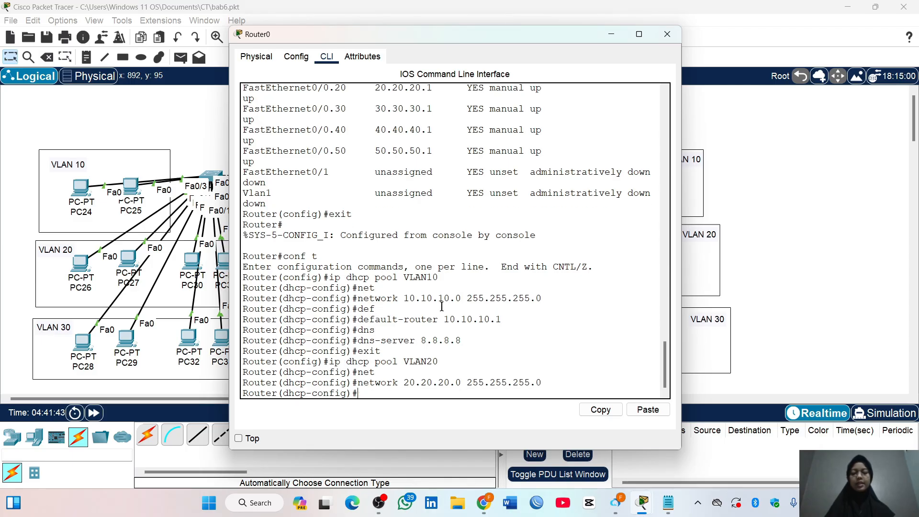
Set the VLAN20 pool's default router to 20.20.20.1 and DNS server to 8.8.8.8, and exit the pool configuration
type("def")
key("Tab")
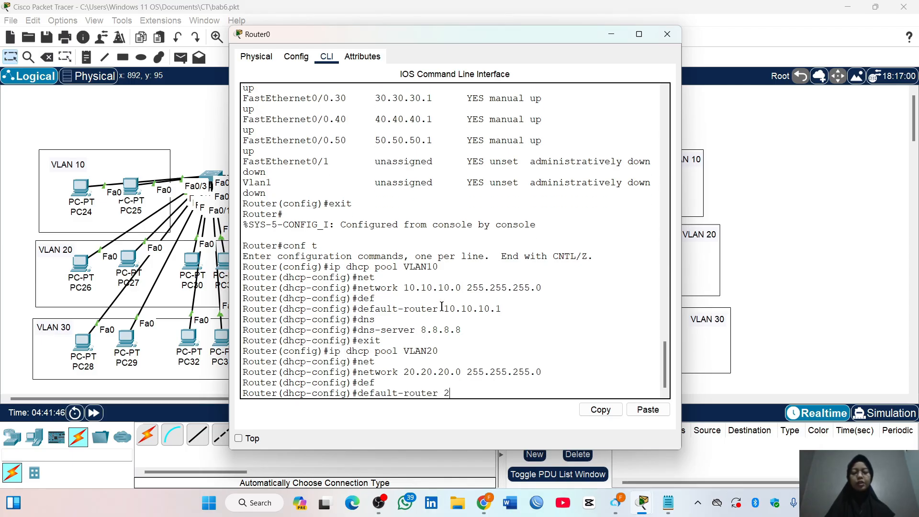
type("20.20.20.1")
key("Return")
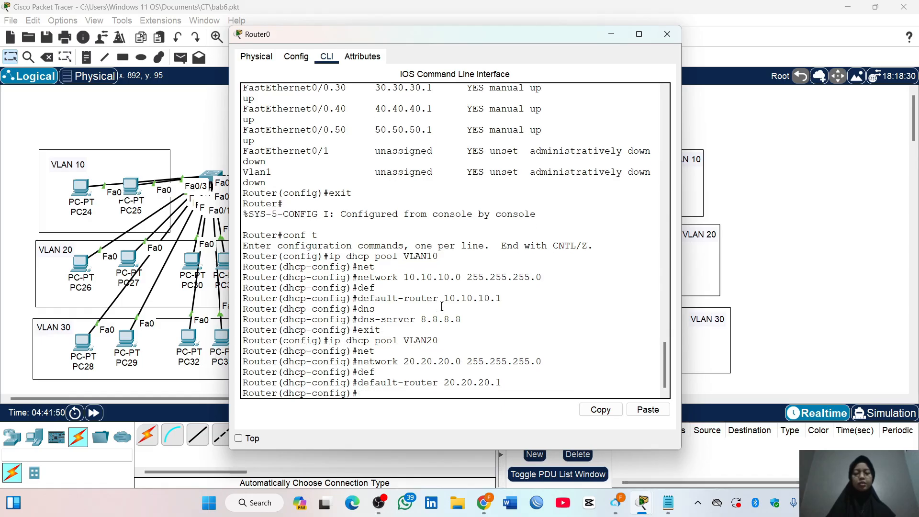
type("dns")
key("Tab")
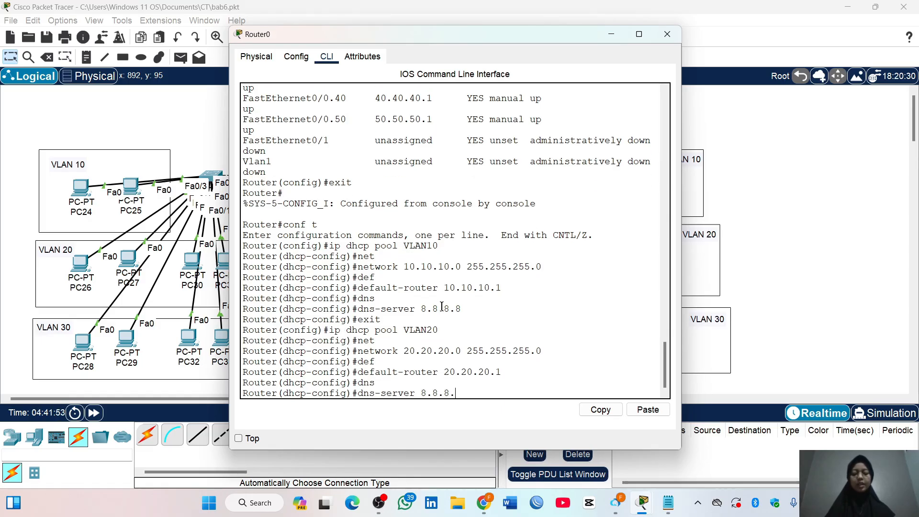
type("8.8.8.8")
key("Return")
type("exit")
key("Return")
Create DHCP pool VLAN30 on Router0 with network 30.30.30.0 and mask 255.255.255.0
type("ip")
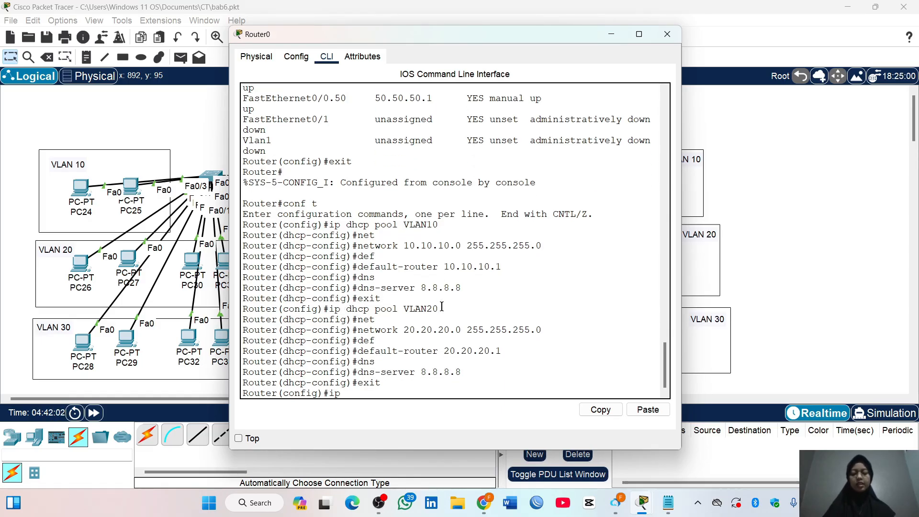
type(" dhcp pool ")
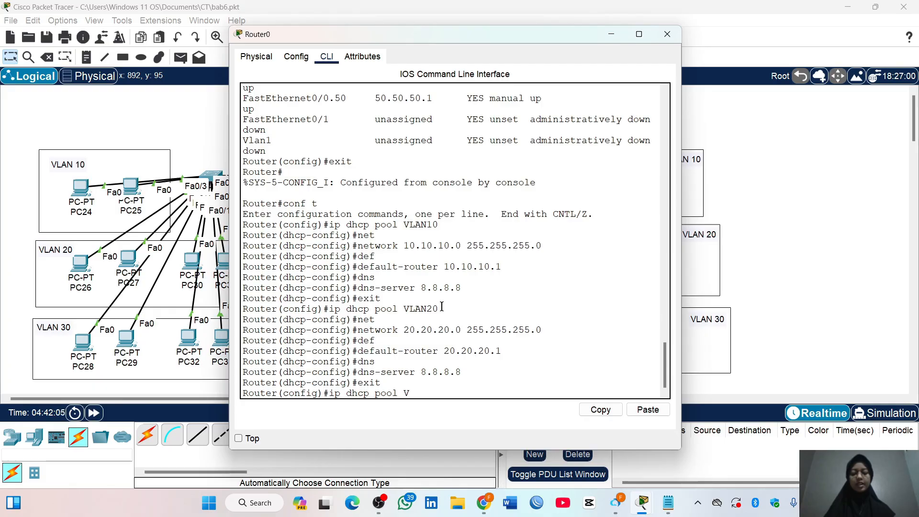
type("VLAN30")
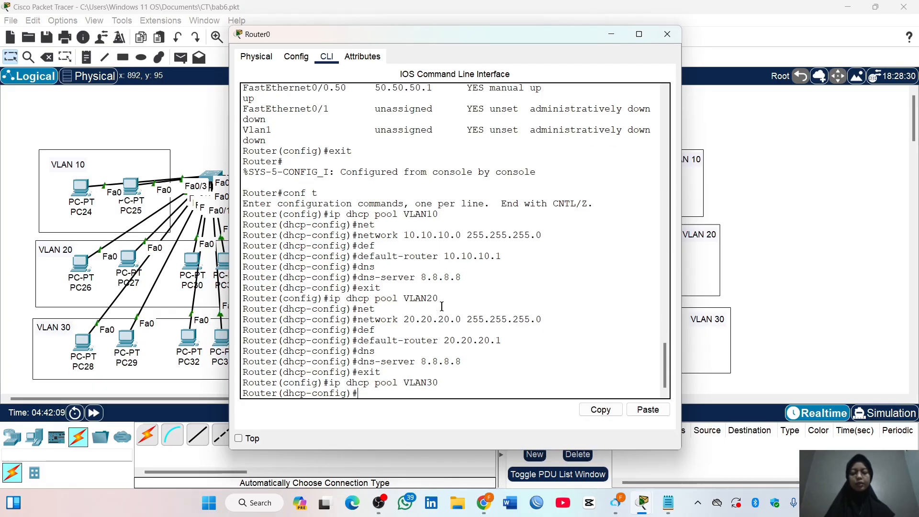
key("Return")
type("net")
key("Return")
type("network")
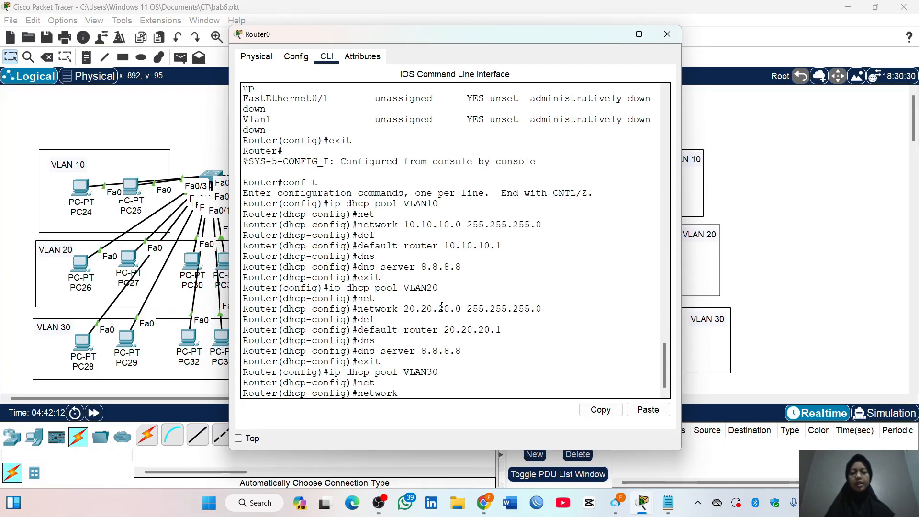
type(" 30.30.30.0 255")
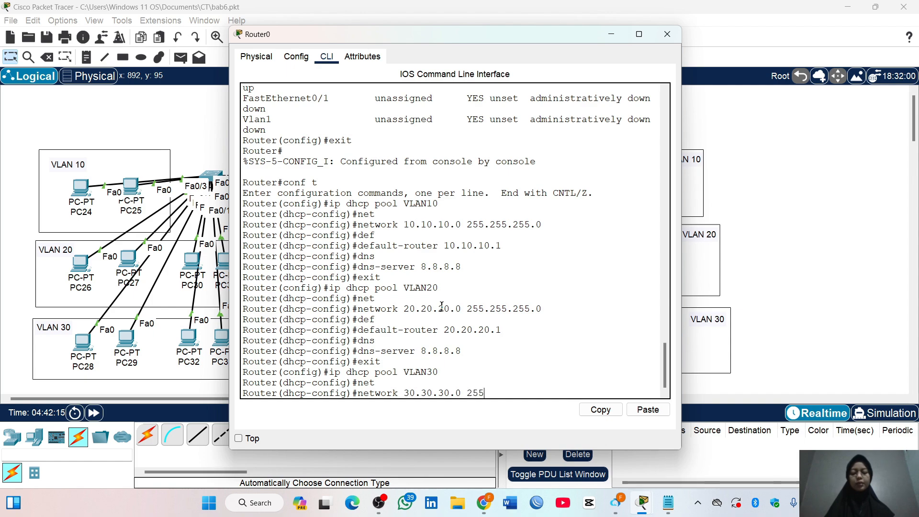
type(".255.255.0")
key("Return")
Set the VLAN30 pool's default router to 30.30.30.1 and DNS server to 8.8.8.8, and exit the pool configuration
type("def")
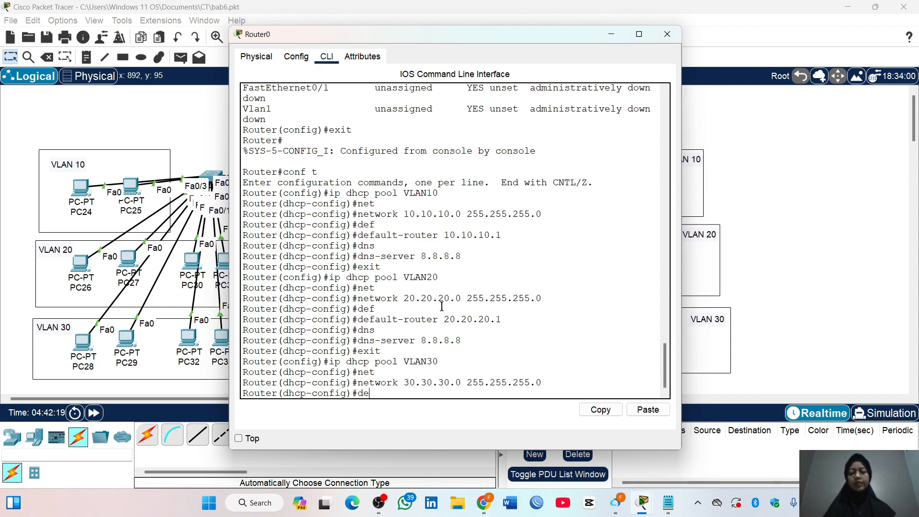
key("Return")
type("default-router 30.30.30.1")
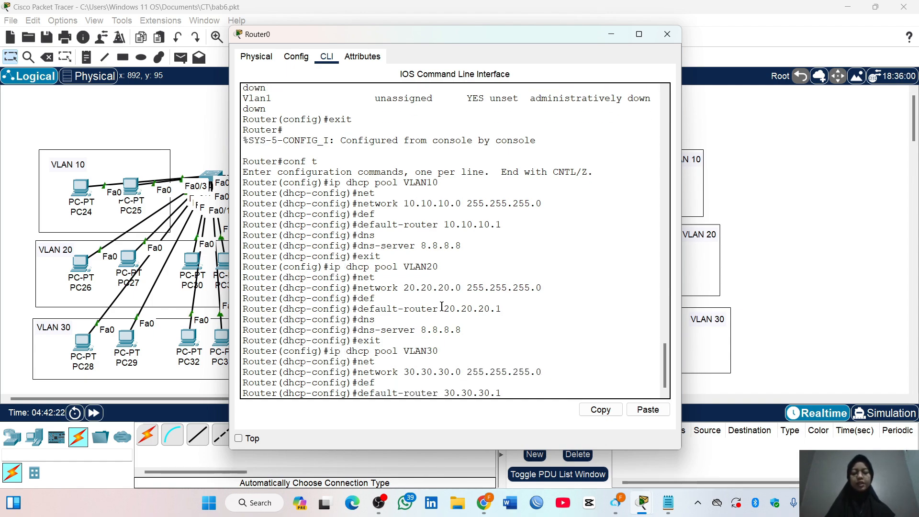
key("Return")
type("nfig)#dns")
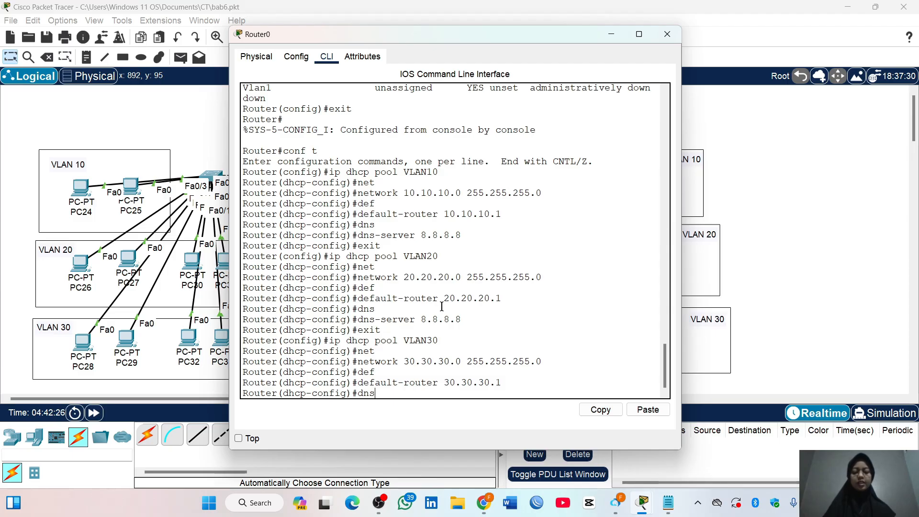
key("Return")
type("dns-server 8.8.8.8")
key("Return")
type("er(dhcp-config)#e")
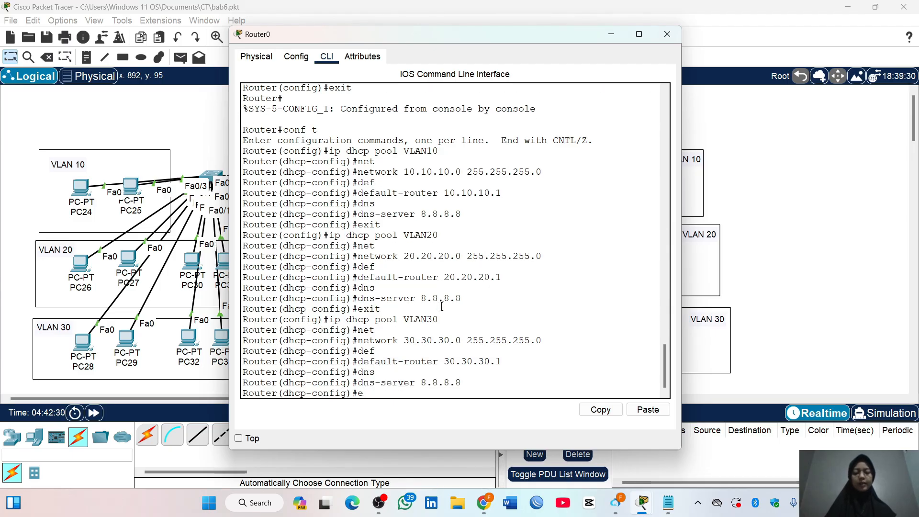
type("xit")
key("Return")
Create DHCP pool VLAN40 on Router0 with network 40.40.40.0 and mask 255.255.255.0
type("ip d")
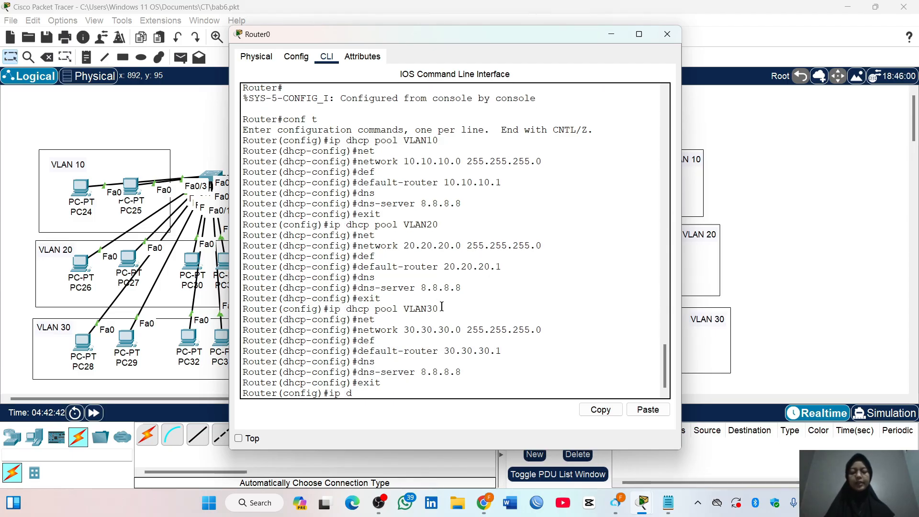
type("hcp pool")
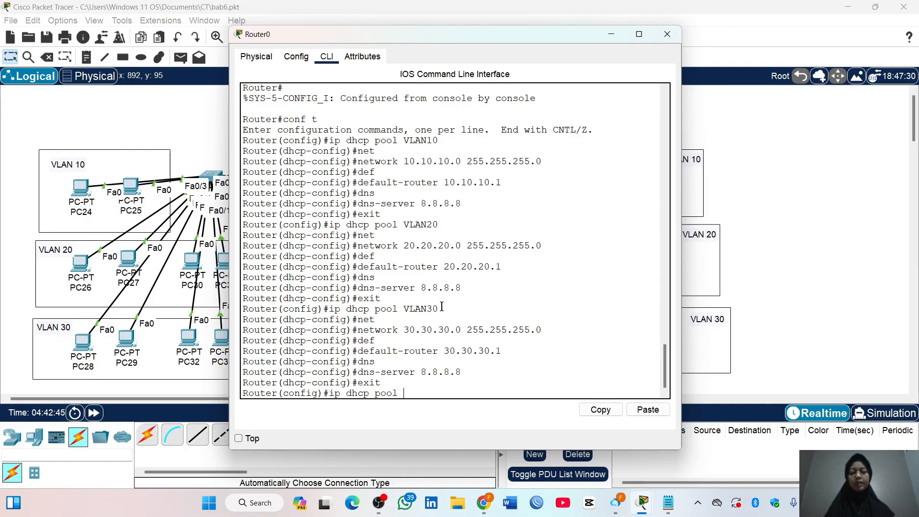
type(" VLAN40")
key("Return")
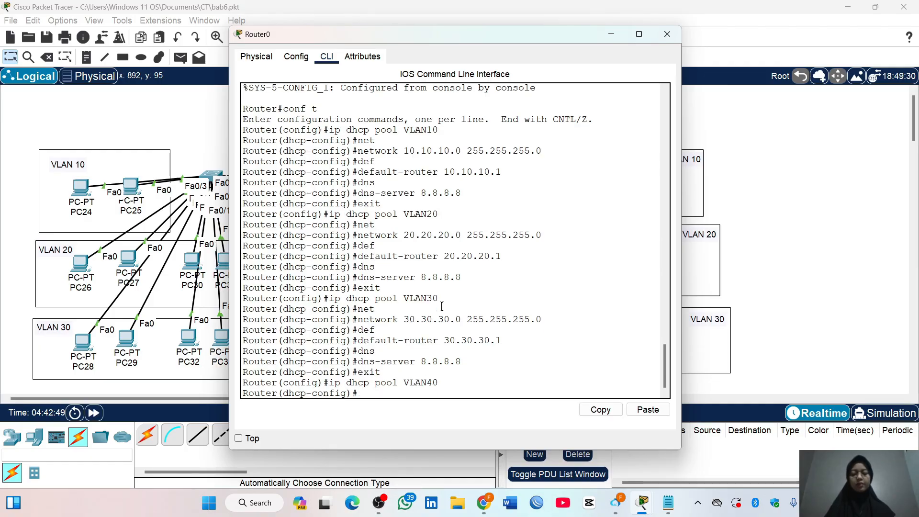
type("net")
key("Tab")
type("40.40.40")
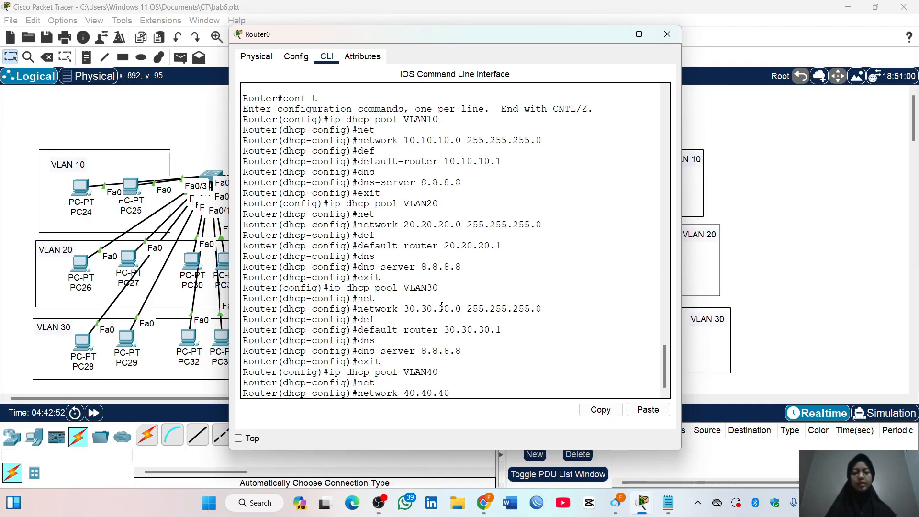
type(".0 255.255.255.0")
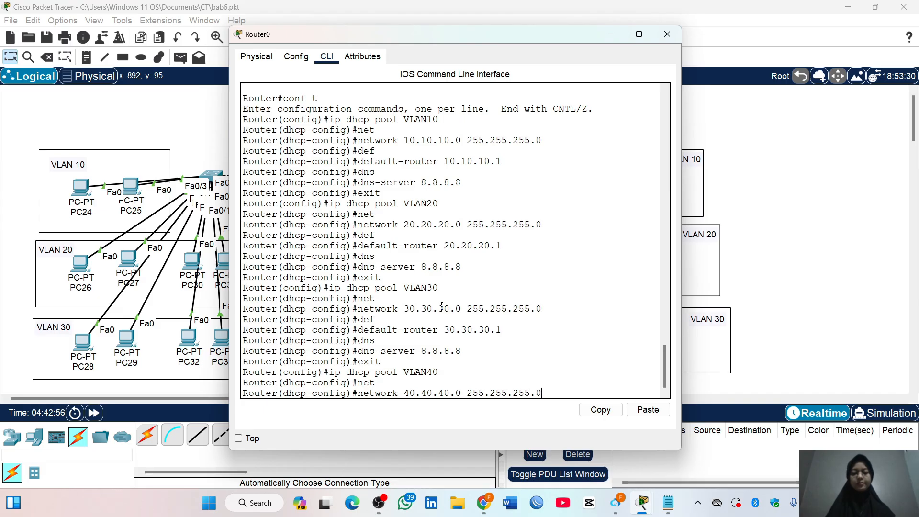
key("Return")
Set the VLAN40 pool's default router to 40.40.40.1 and DNS server to 8.8.8.8, and exit the pool configuration
type("def")
key("Tab")
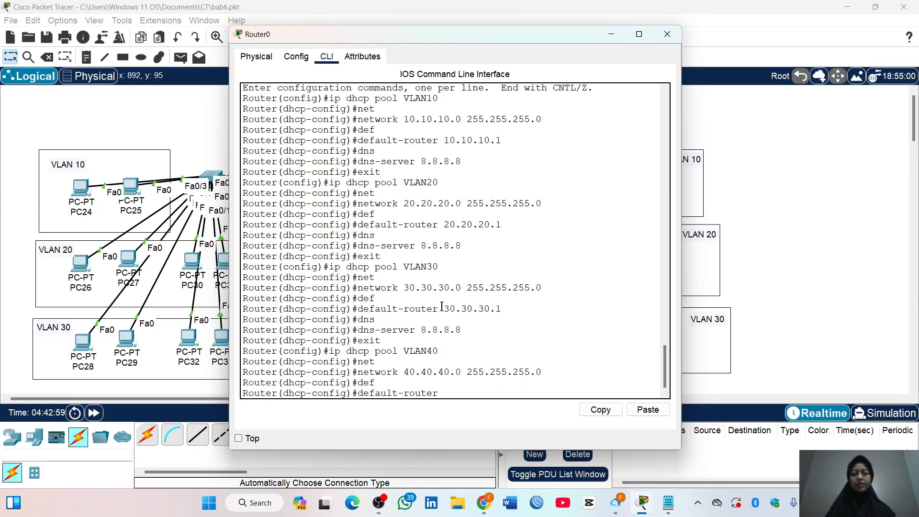
type("40.40.40.1")
key("Return")
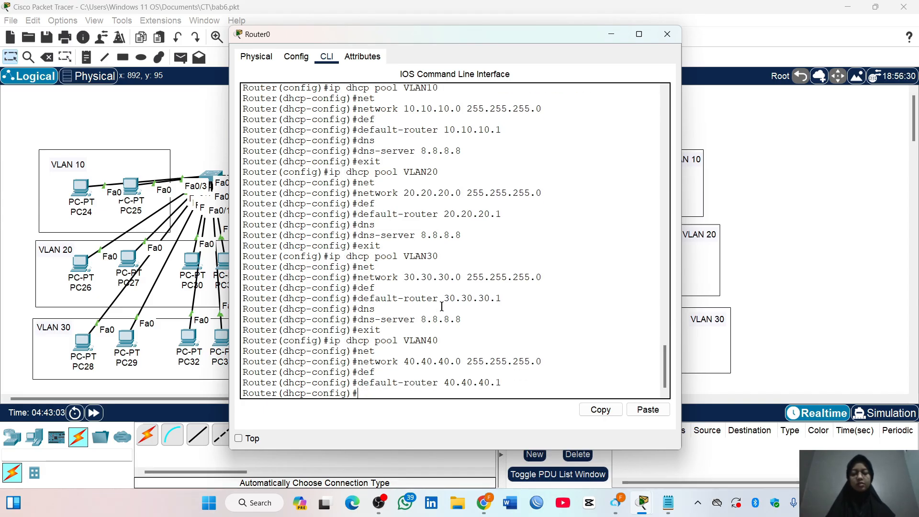
type("dna")
key("BackSpace")
type("s")
key("Tab")
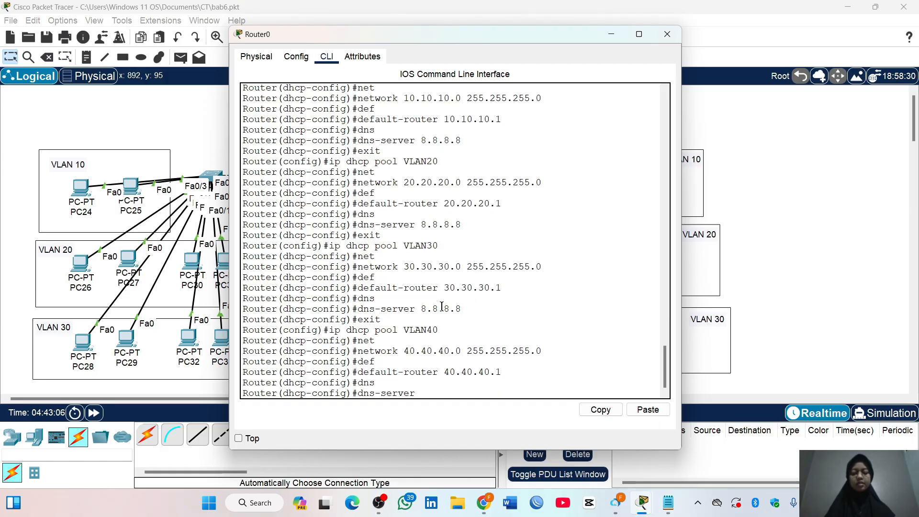
type("8.8.8.8")
key("Return")
type("exi")
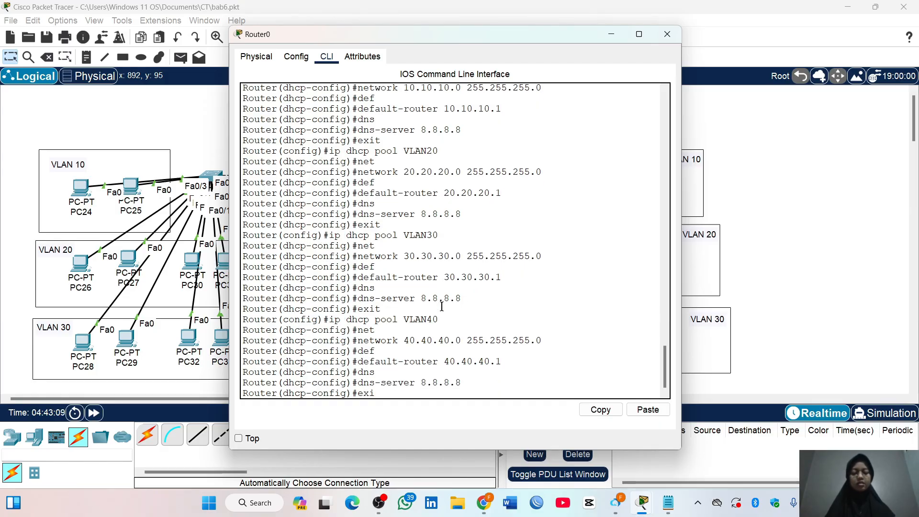
type("t")
key("Return")
Create DHCP pool VLAN50 on Router0 with network 50.50.50.0 and mask 255.255.255.0
type("ip dhcp")
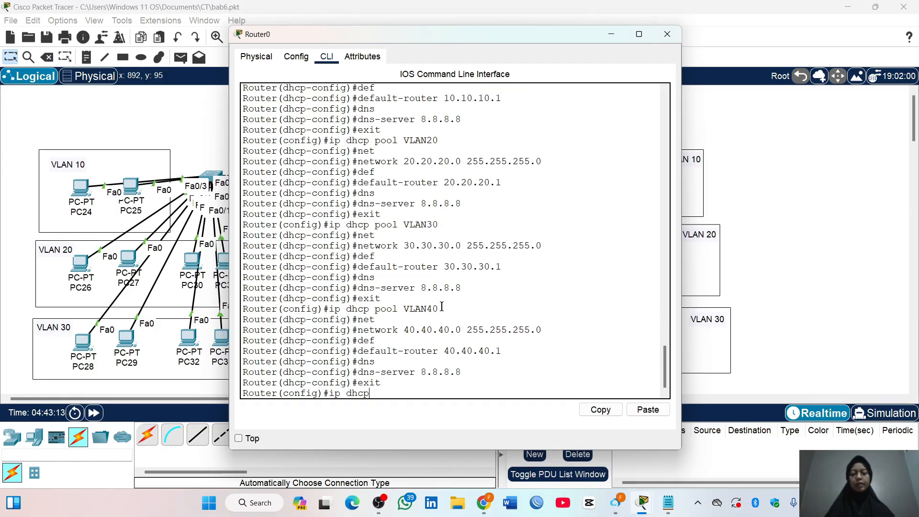
type(" pool VLAN50")
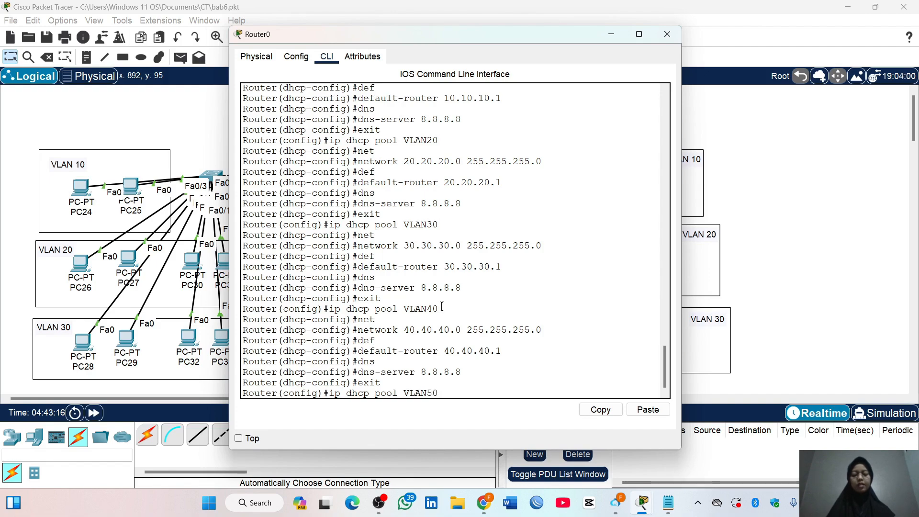
key("Return")
type("net")
key("Tab")
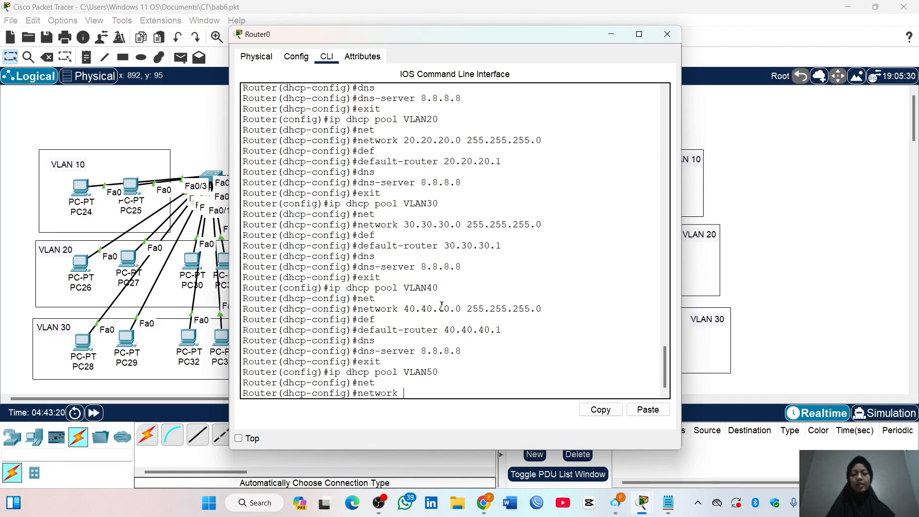
type("50.50.50.0 255.")
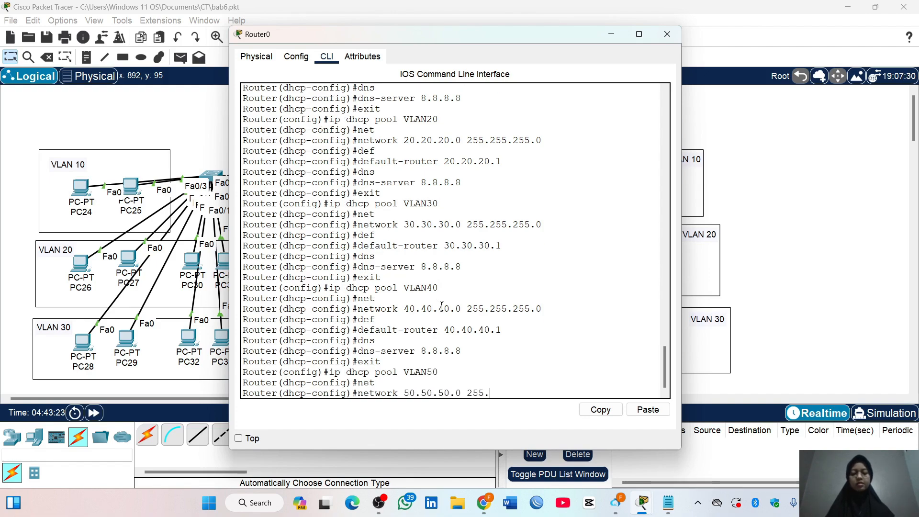
type("255.255.0")
key("Return")
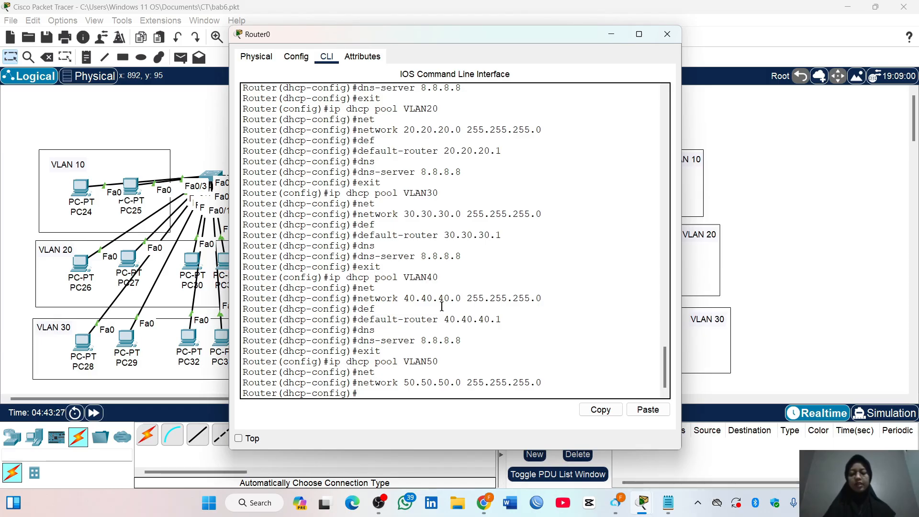
Set the VLAN50 pool's default router to 50.50.50.1 and DNS server to 8.8.8.8, and exit the pool configuration
type("def")
key("Tab")
type("50.50.50")
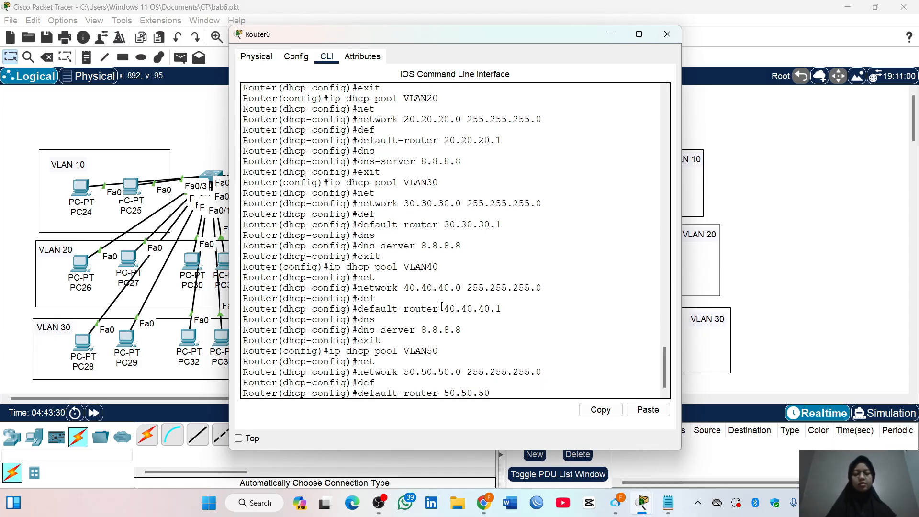
key("Return")
type("dns")
key("Tab")
type("8.8.8.8")
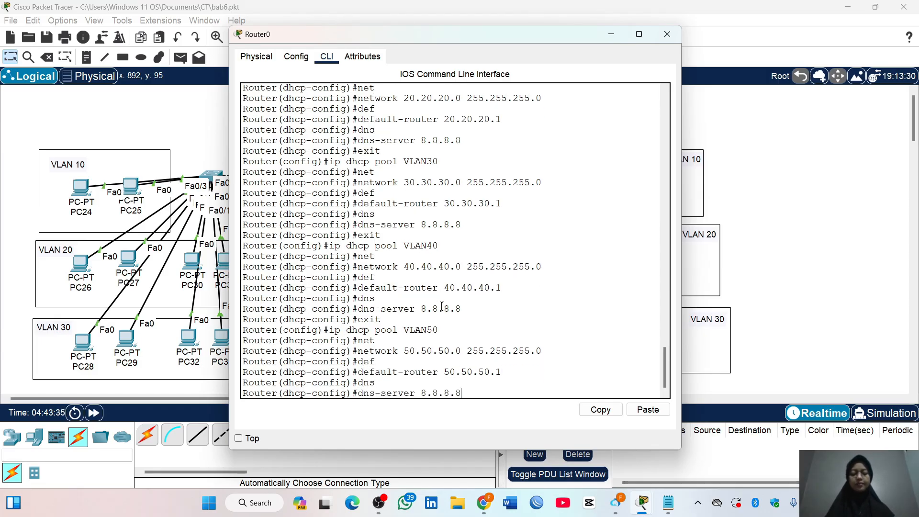
key("Return")
type("exit")
key("Return")
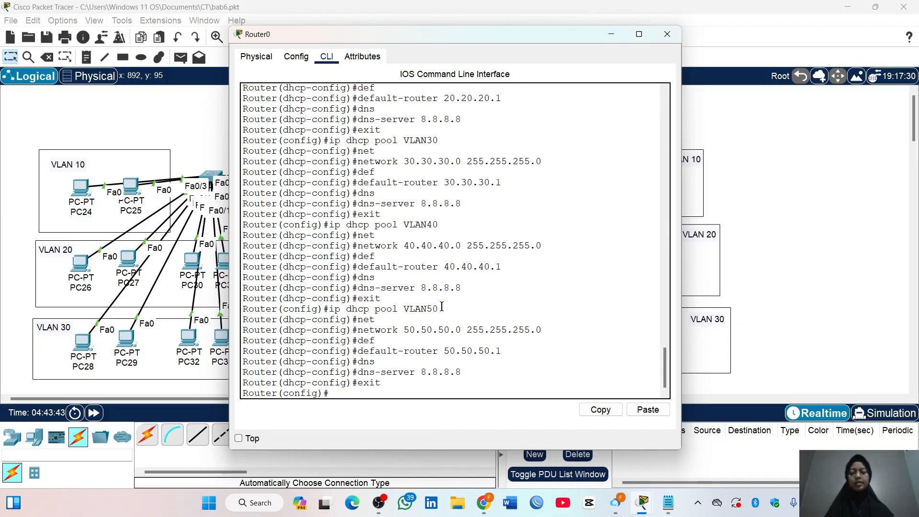
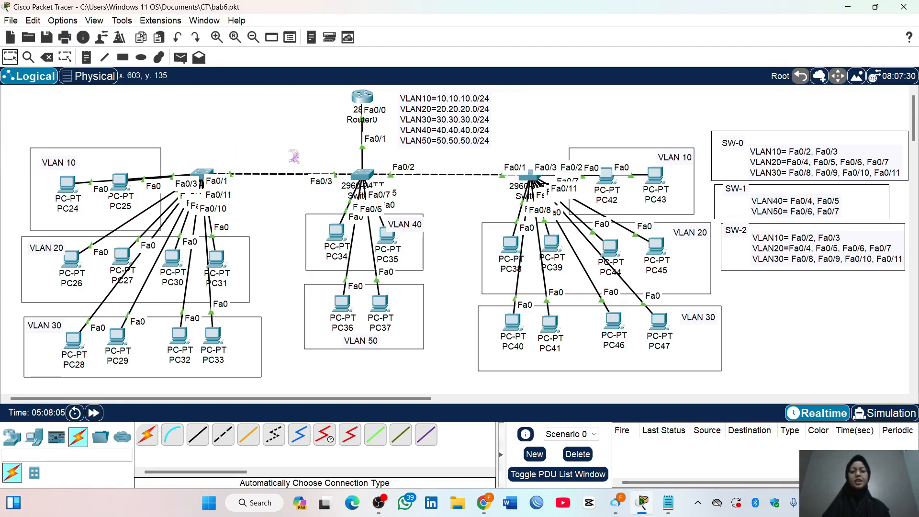
Open the command line of Switch0 and enter global configuration mode
left_click(205, 177)
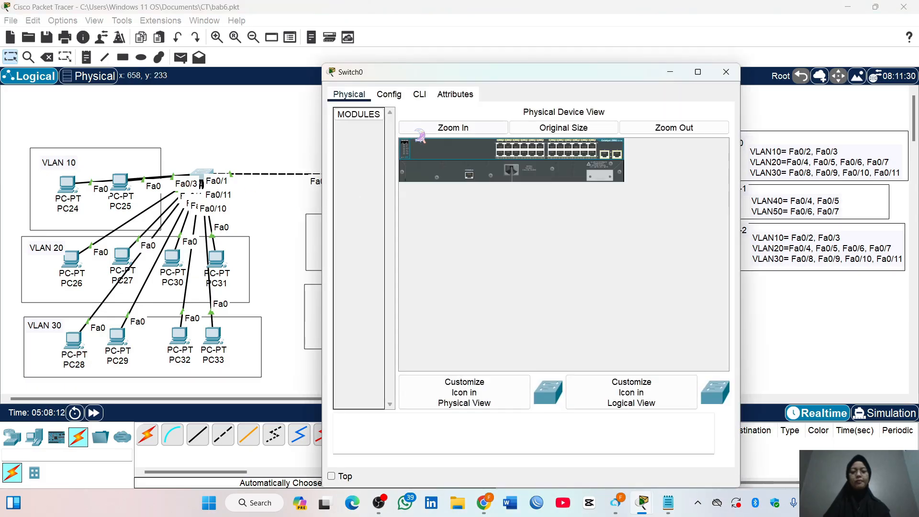
left_click(419, 94)
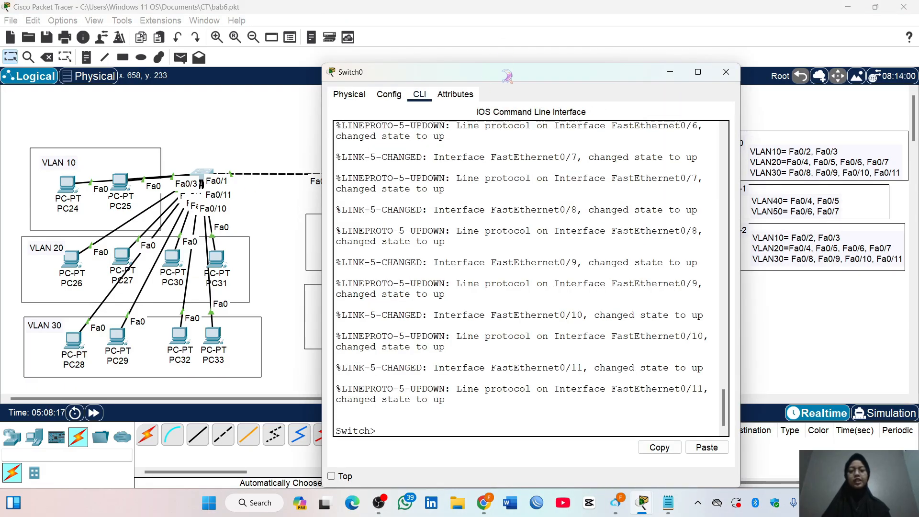
left_click_drag(505, 73, 464, 34)
type("en")
key("Return")
type("conf t")
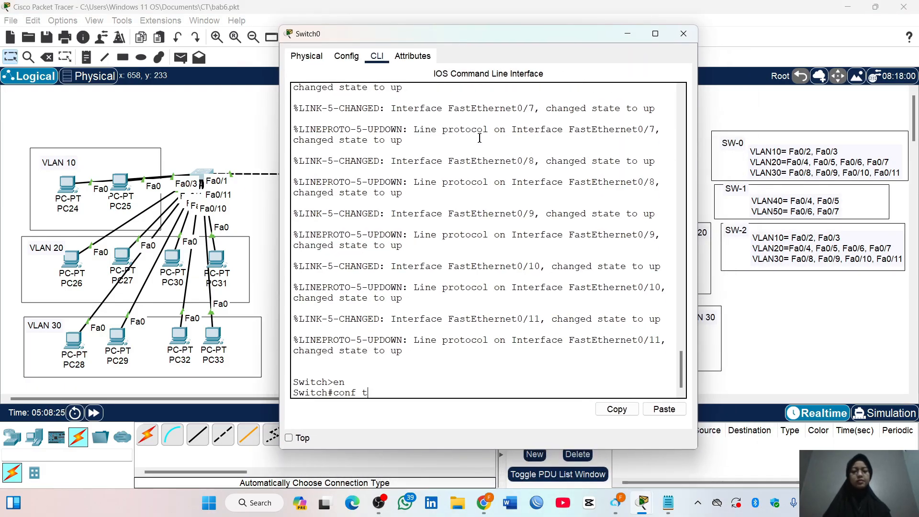
key("Return")
Create VLANs 10, 20 and 30 on Switch0
type("vlan 10")
key("Return")
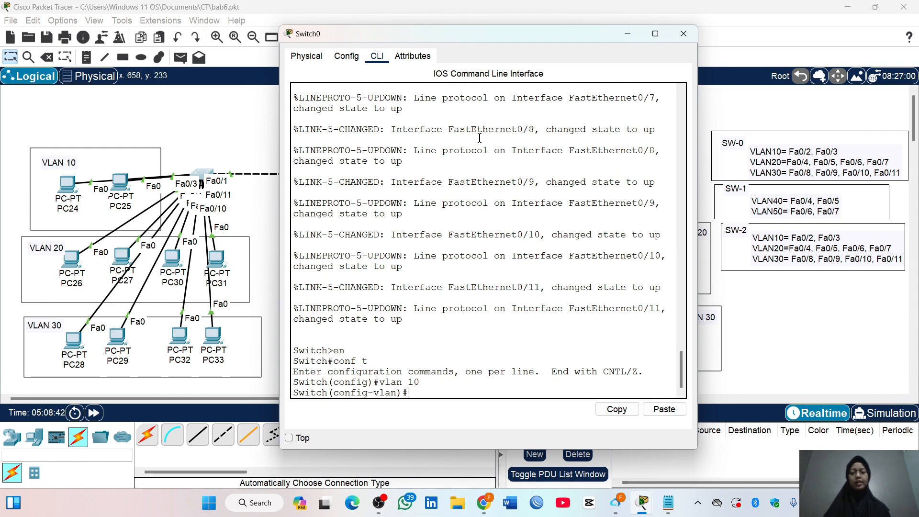
type("vlan 2")
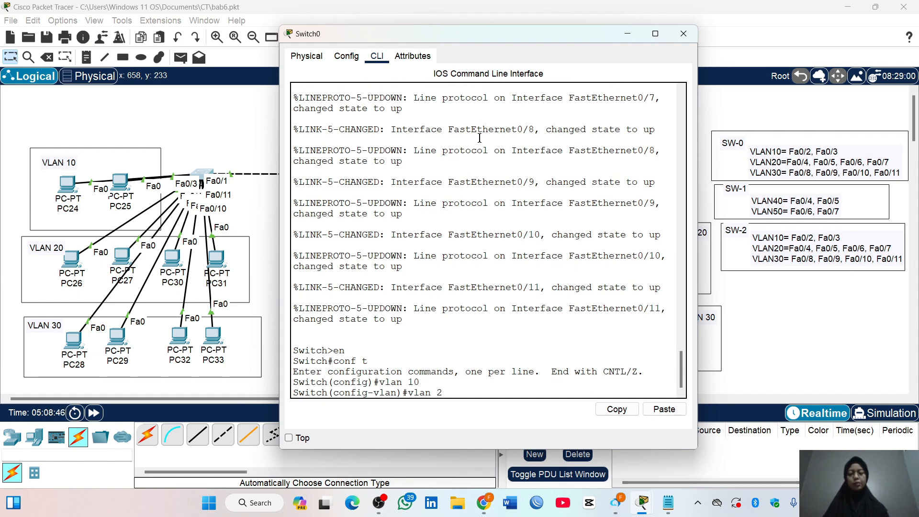
type("0")
key("Return")
type("vlan 30")
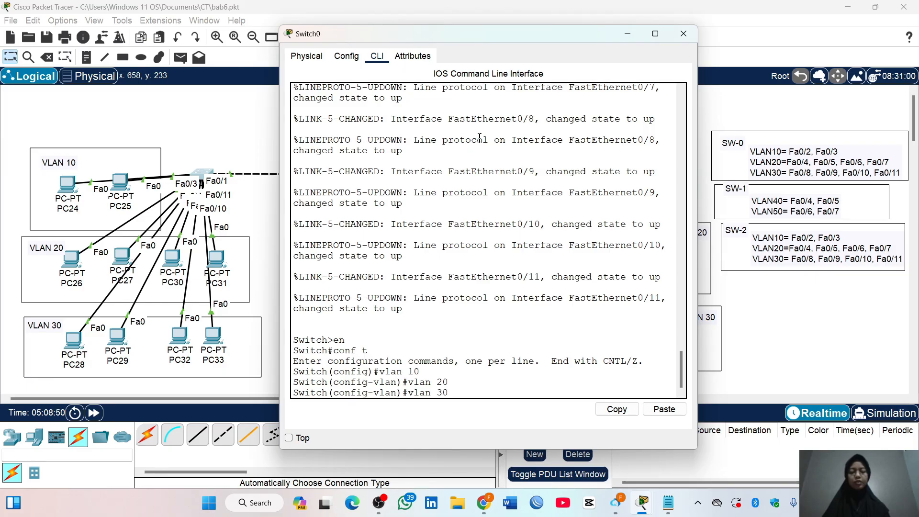
key("Return")
Create VLANs 40 and 50 on Switch0 and exit VLAN configuration
type("vlan 40")
key("Return")
type("vlan)#vla")
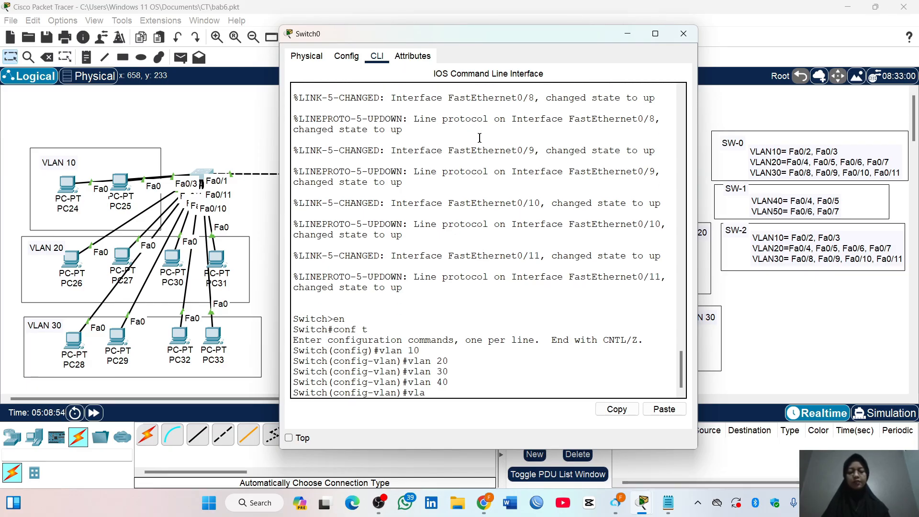
type("n 50")
key("Return")
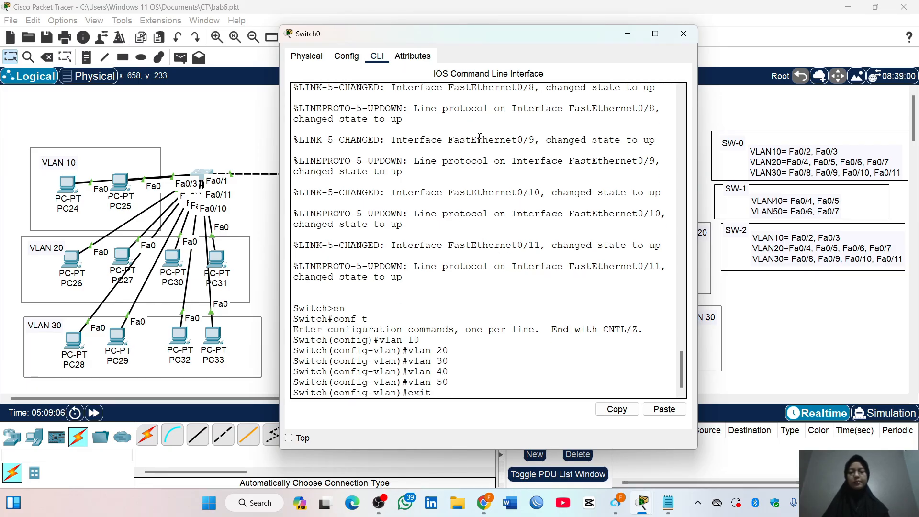
type("exit")
key("Return")
Check the VLAN list on Switch0 with do show vlan brief, and close the switch window
type("do show vlan brief")
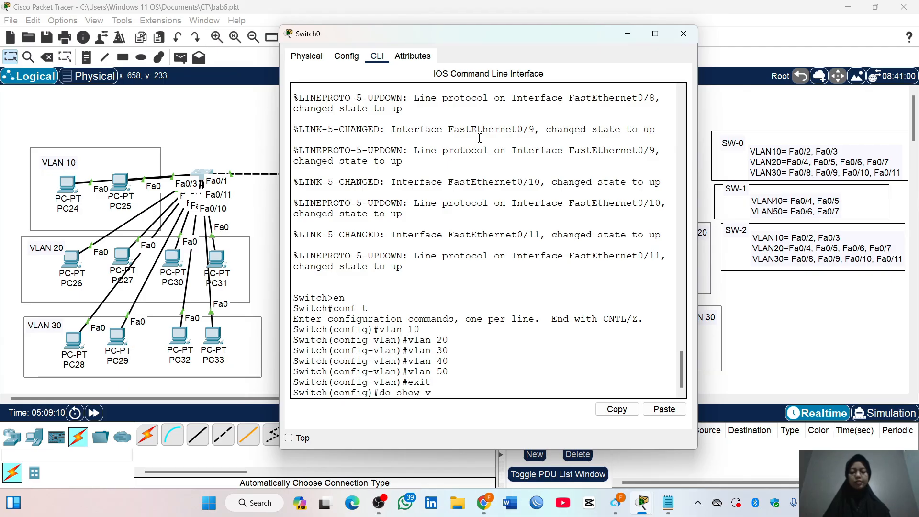
key("Return")
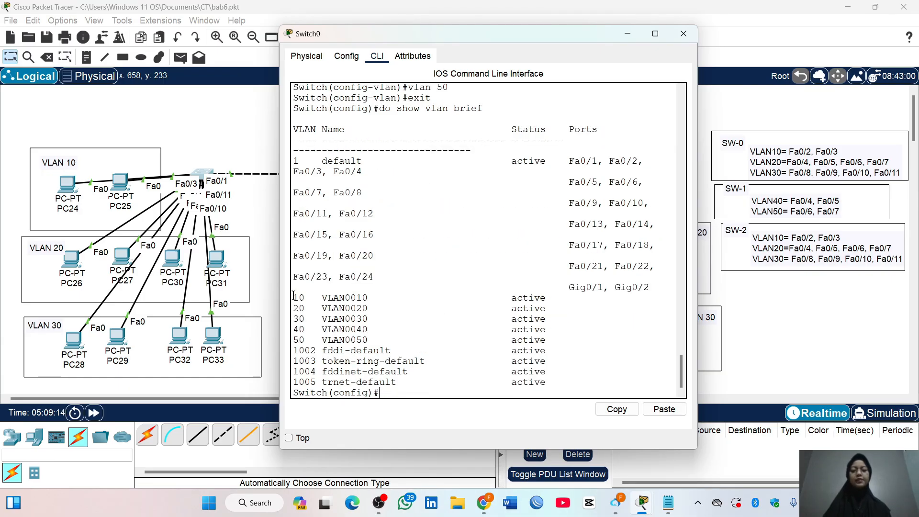
left_click_drag(293, 295, 371, 338)
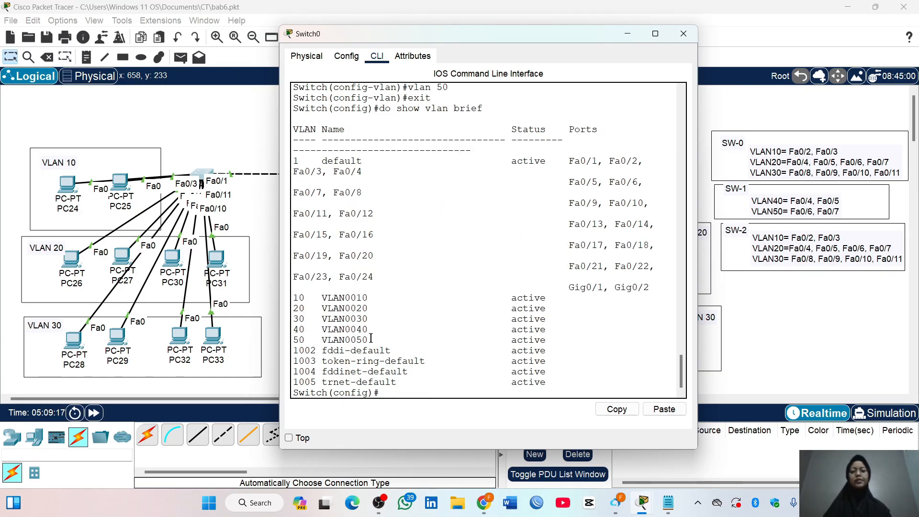
left_click(684, 34)
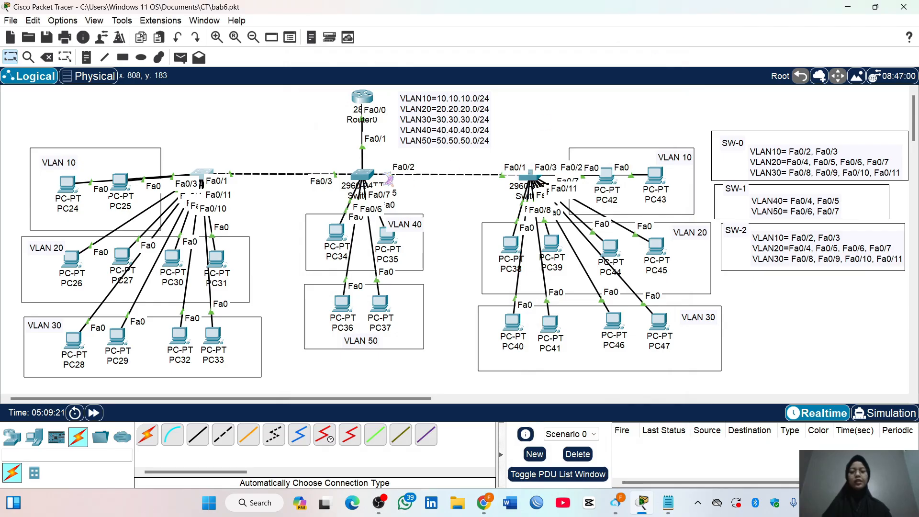
Open the command line of Switch1 and enter global configuration mode
left_click(363, 176)
left_click(424, 94)
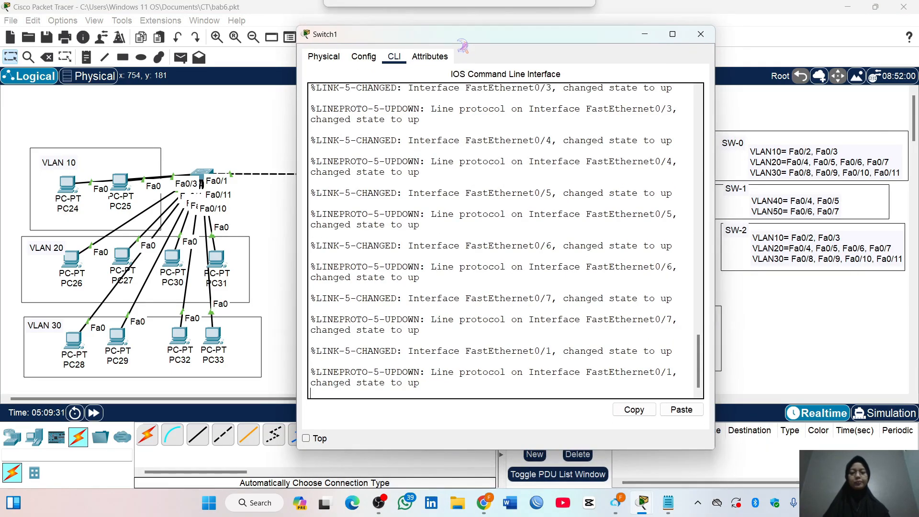
key("Return")
type("en")
key("Return")
type("conf t")
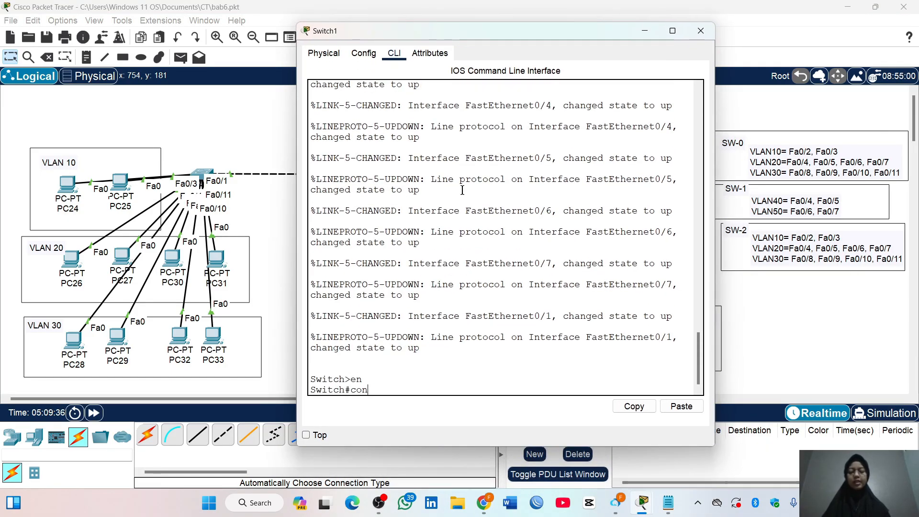
key("Return")
Create VLANs 10, 20 and 30 on Switch1
type("vlan 10")
key("Return")
type("vlan)#vla")
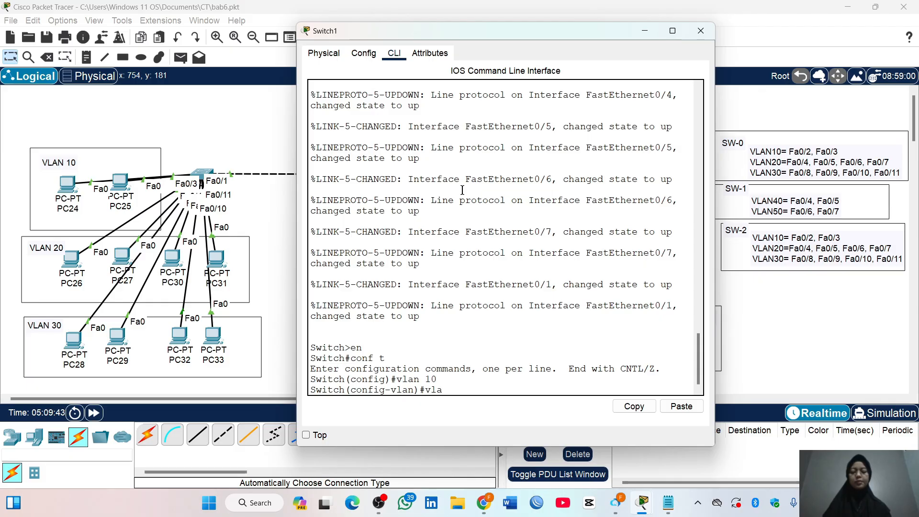
type("n 20")
key("Return")
type("vlan 30")
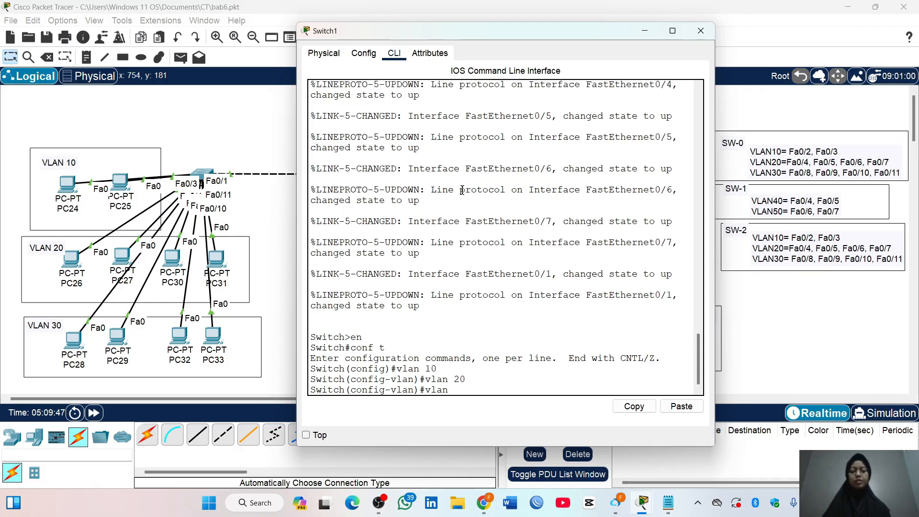
key("Return")
Create VLANs 40 and 50 on Switch1 and exit VLAN configuration
type("vlan 40")
key("Return")
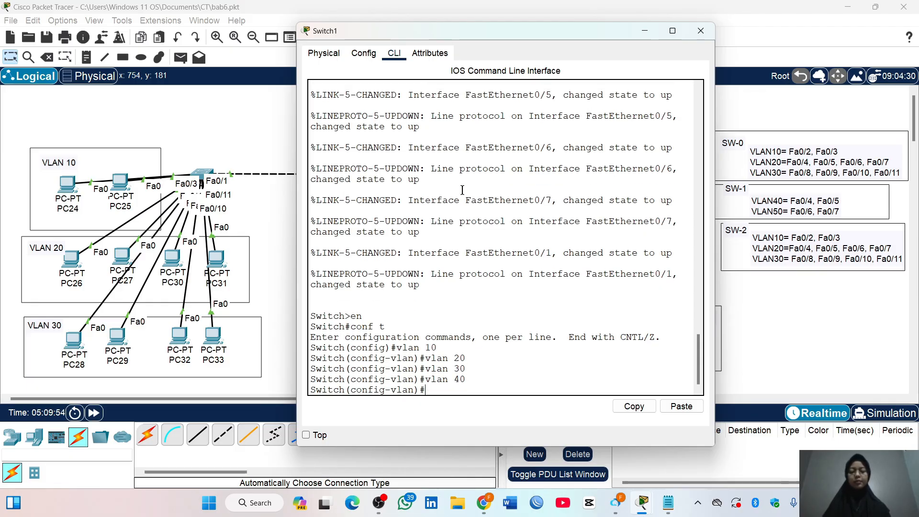
type("vlan 50")
key("Return")
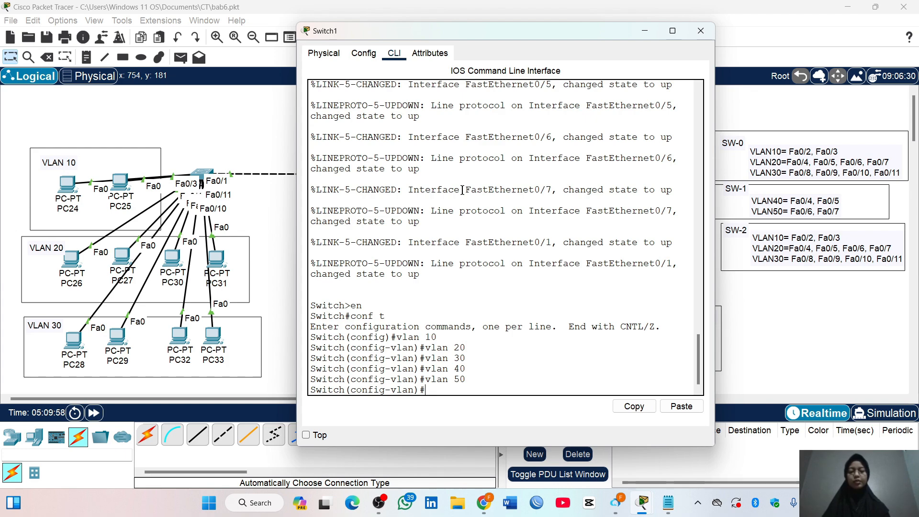
type("exit")
key("Return")
Check the VLAN list on Switch1 with do show vlan brief
type("do")
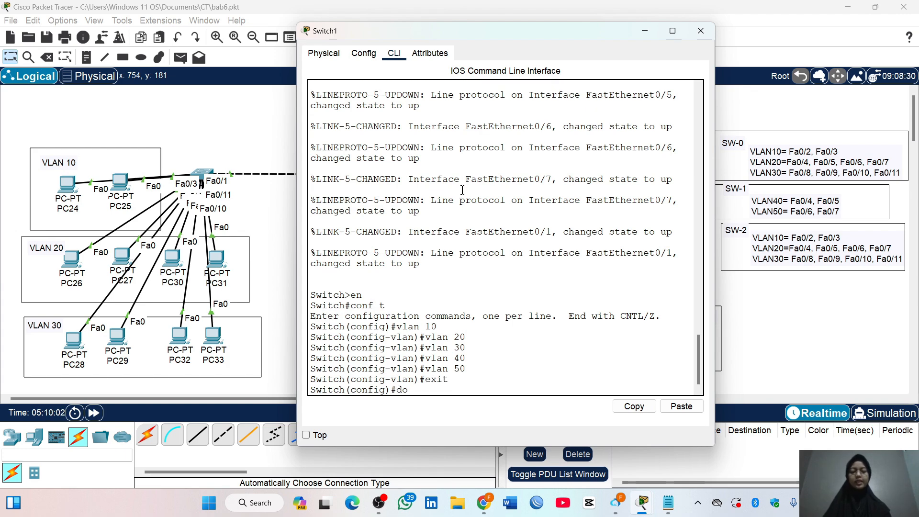
type(" show vlan brief")
key("Return")
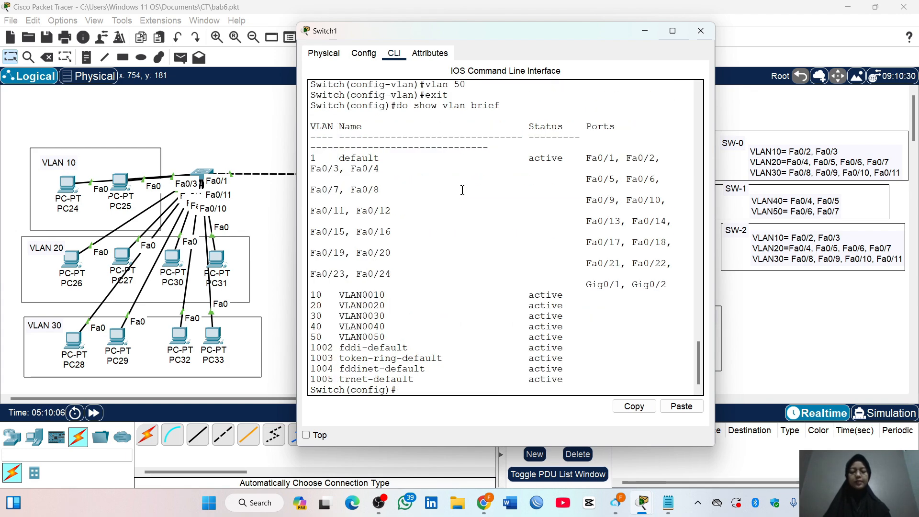
left_click_drag(311, 293, 570, 338)
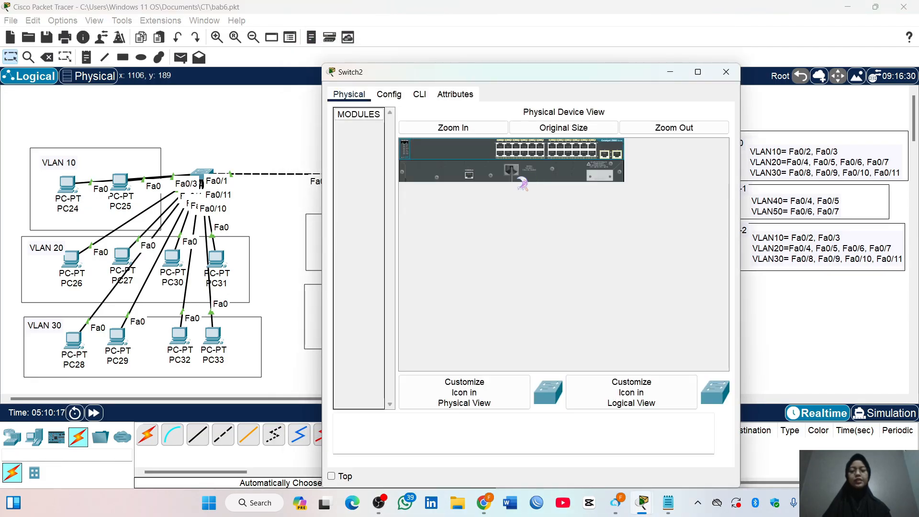
Open the command line of Switch2 and enter global configuration mode
left_click(532, 177)
left_click(419, 94)
left_click_drag(441, 79, 419, 39)
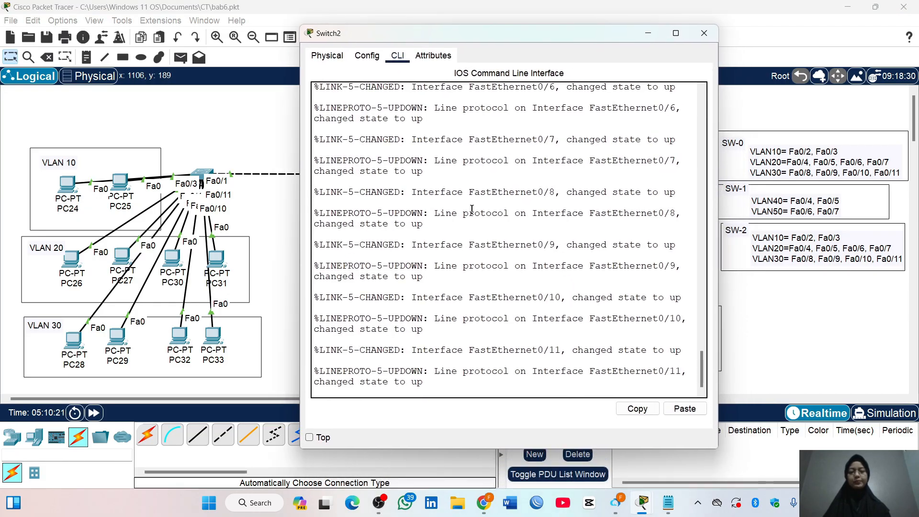
key("Return")
type("en")
key("Return")
type("conf t")
key("Return")
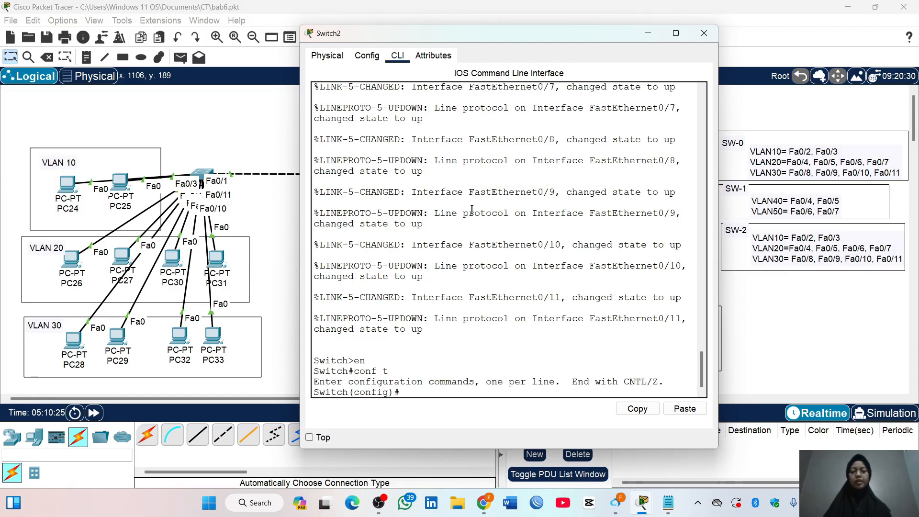
Create VLANs 10, 20 and 30 on Switch2
type("vlan ")
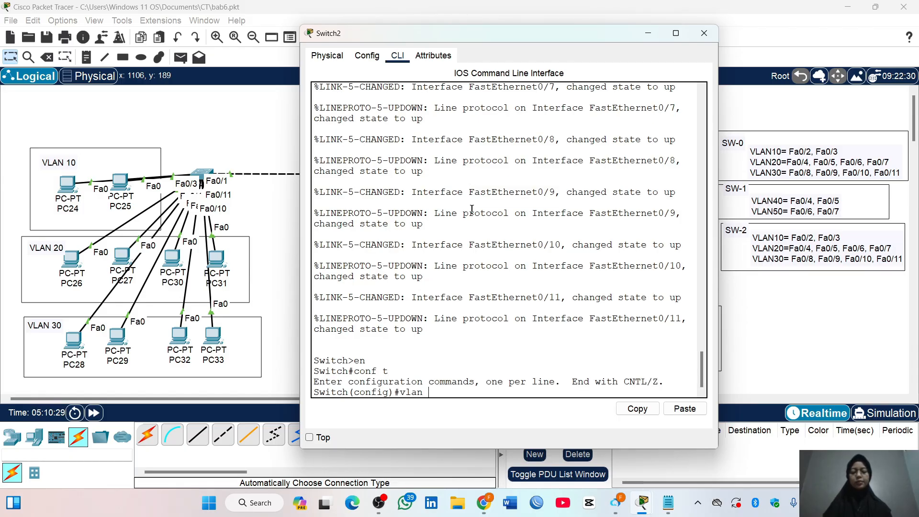
type("10")
key("Return")
type("vlan 20")
key("Return")
type("vlan)#vl")
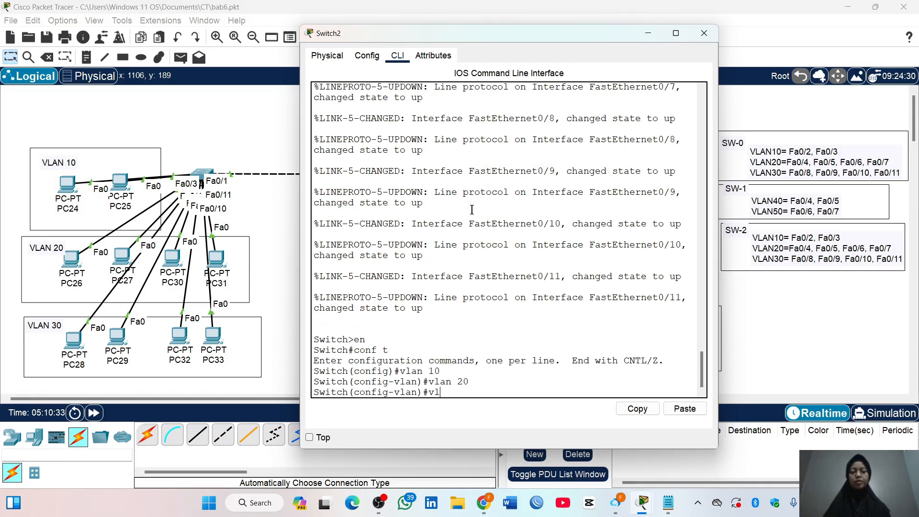
type("an 30")
key("Return")
Create VLANs 40 and 50 on Switch2, exit VLAN configuration and close the switch window
type("vlan 40")
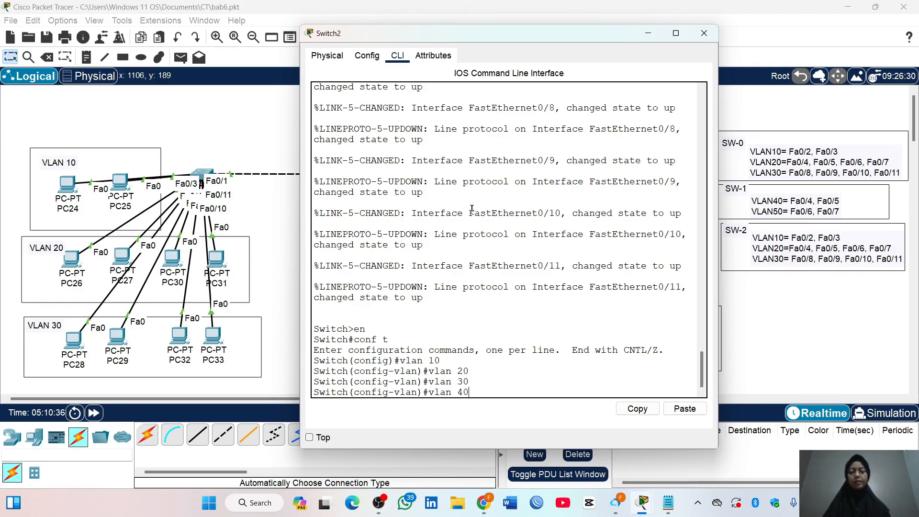
key("Return")
type("vlan 50")
key("Return")
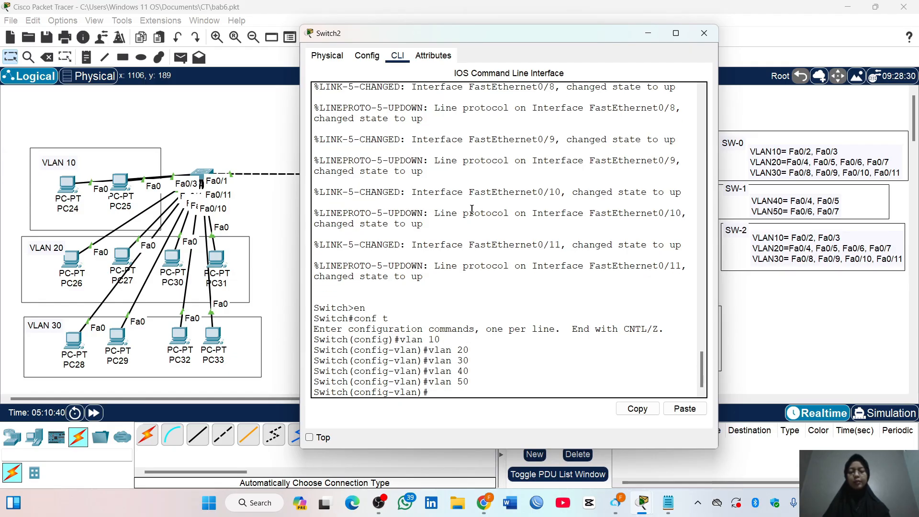
type("exit")
key("Return")
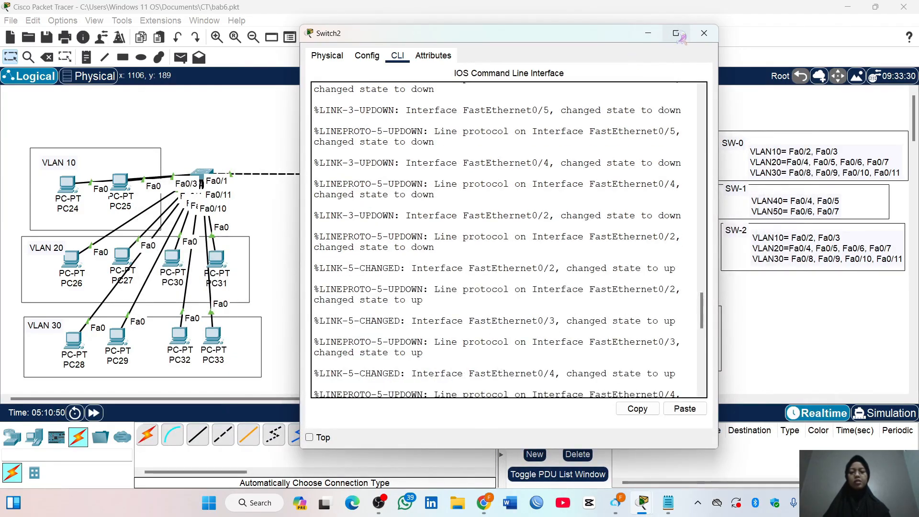
left_click(704, 33)
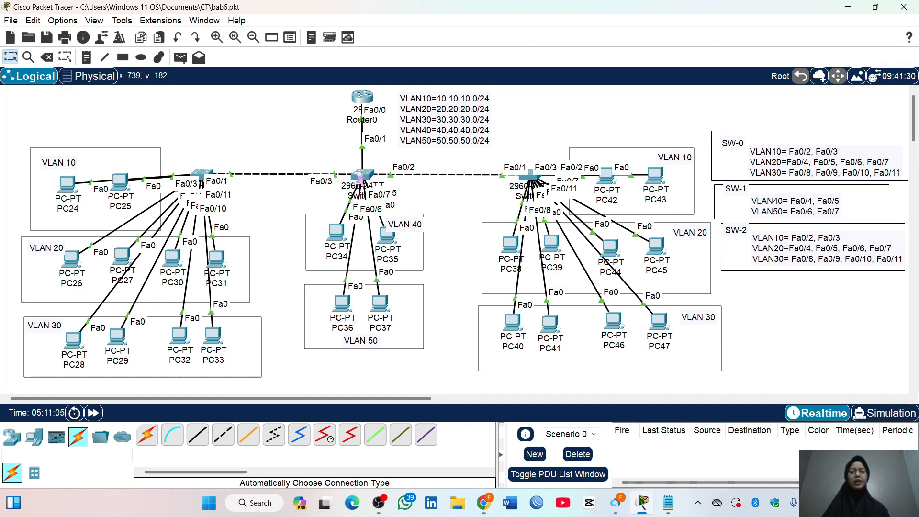
Set the interface range Fa0/4-5 on Switch1 to switchport access mode
left_click(358, 178)
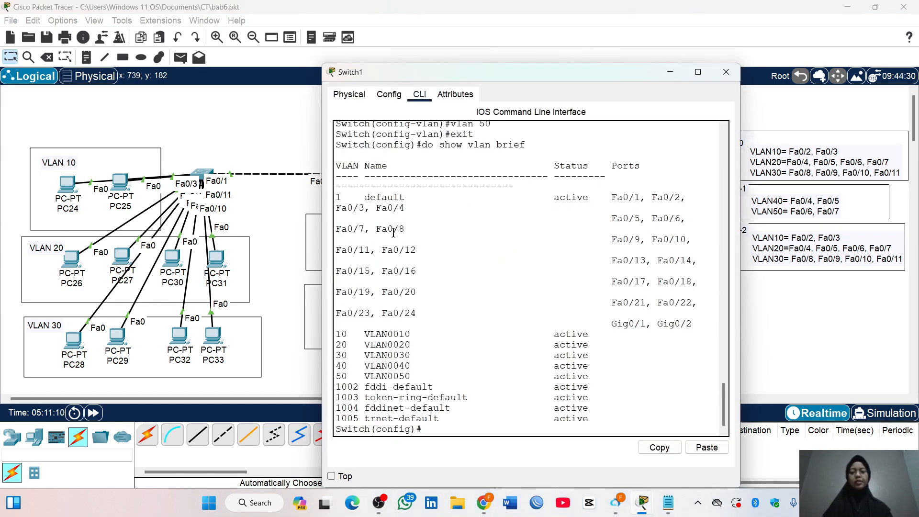
key("Return")
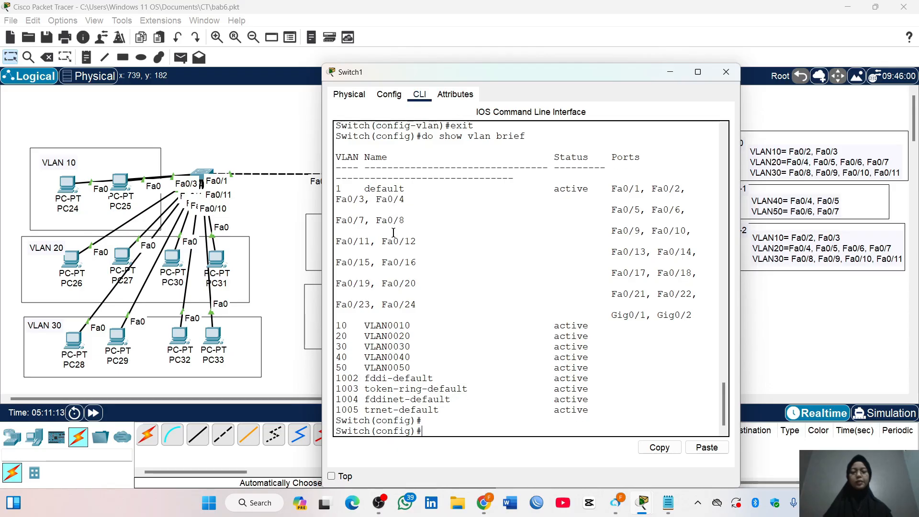
left_click_drag(479, 76, 406, 69)
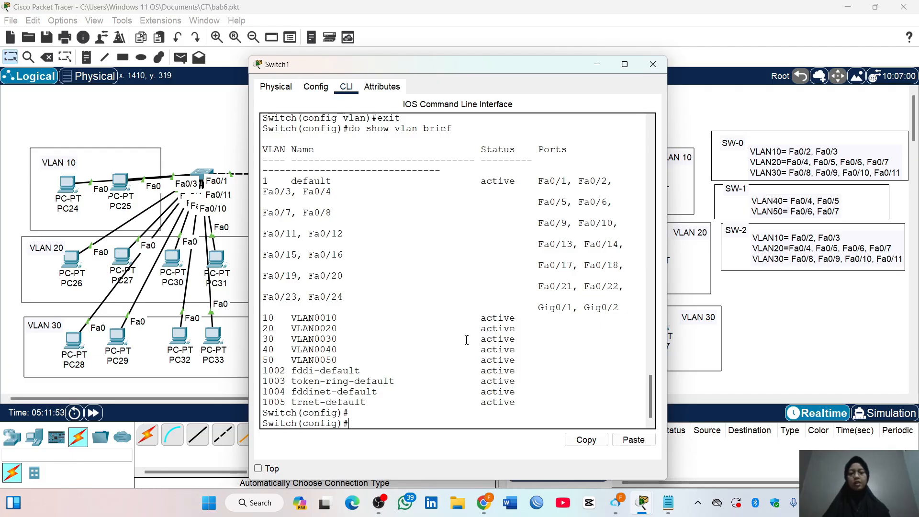
type("int range fa")
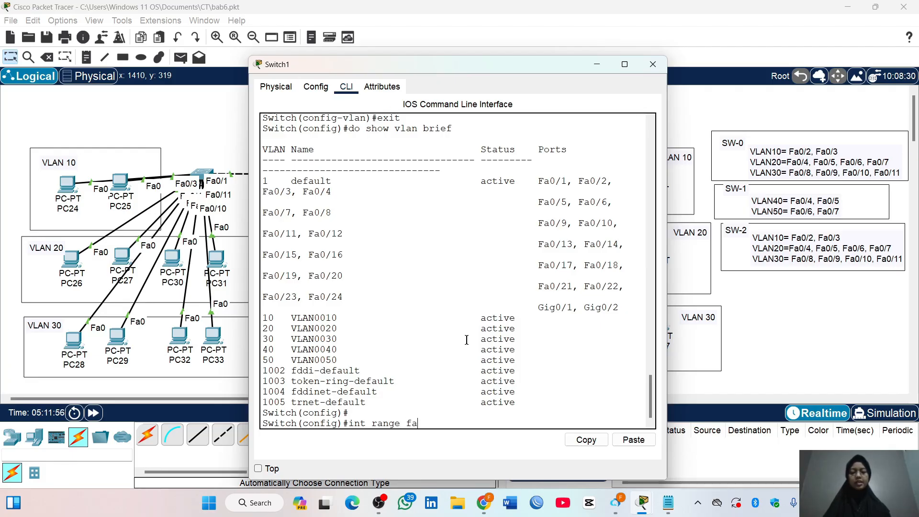
type("0/4-5")
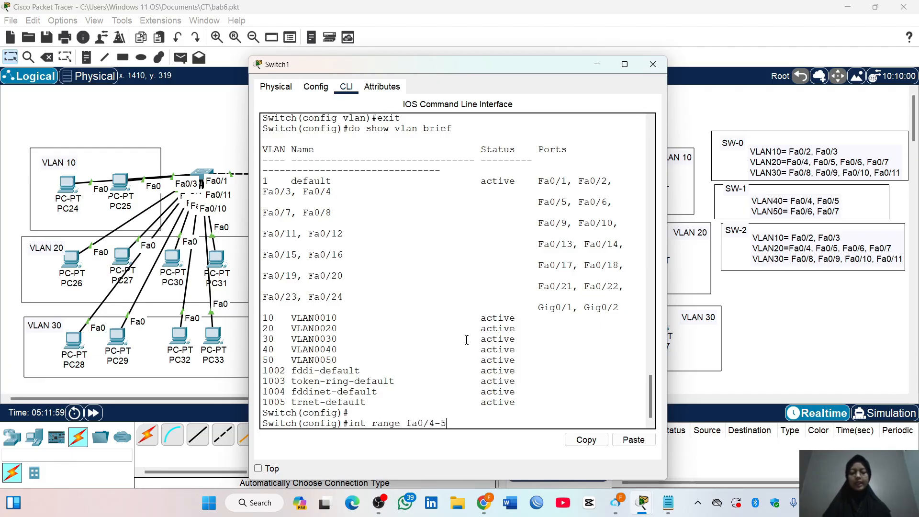
key("Return")
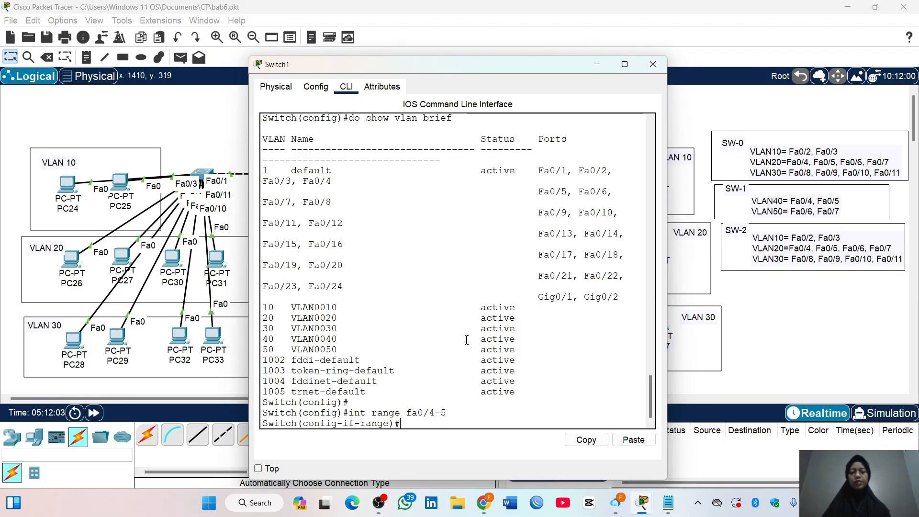
type("switchport mode acces")
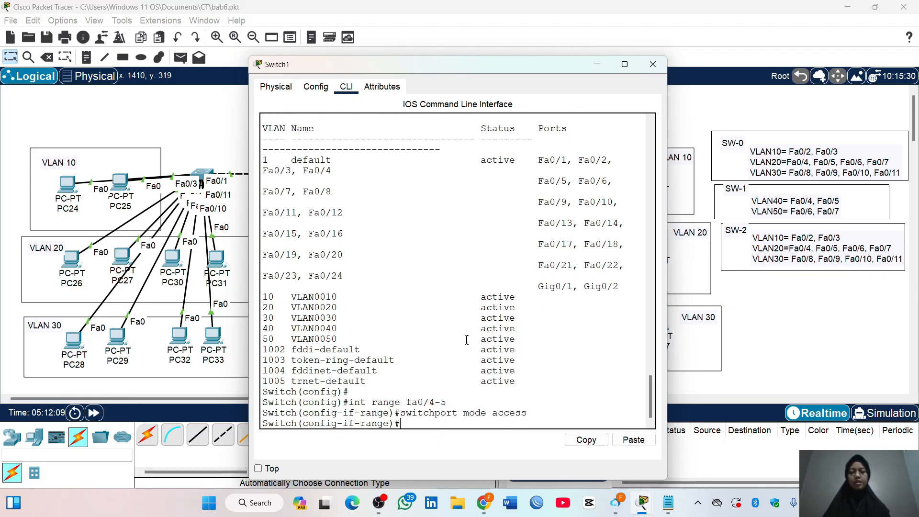
Assign the interface range Fa0/4-5 on Switch1 to VLAN 40 and exit the range configuration
type("switchport access vlan 40")
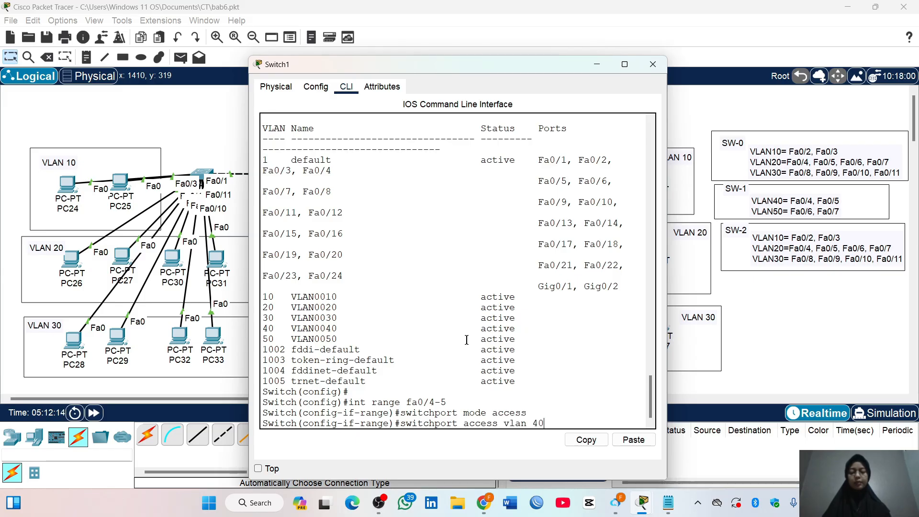
key("Return")
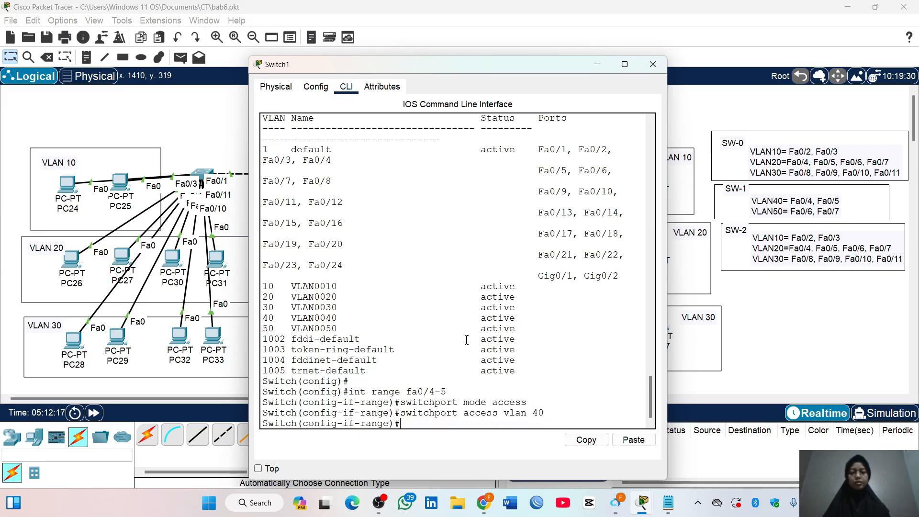
type("exit")
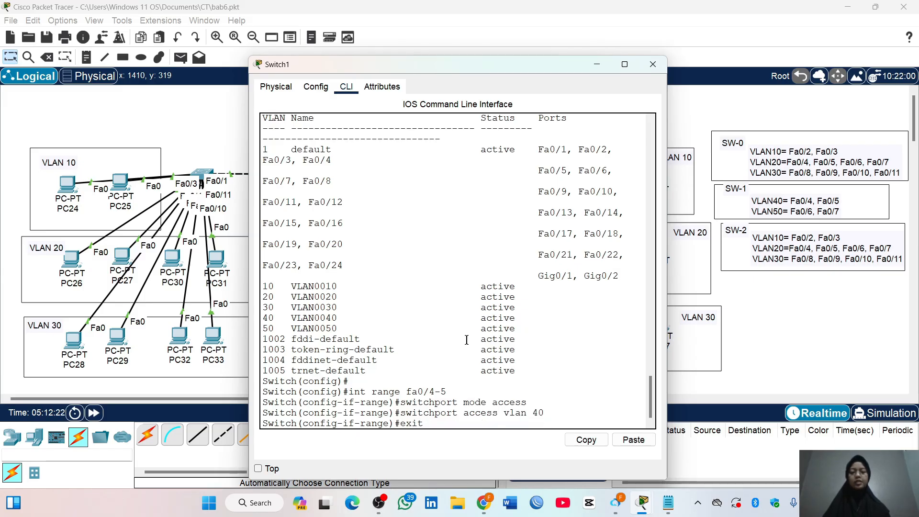
key("Return")
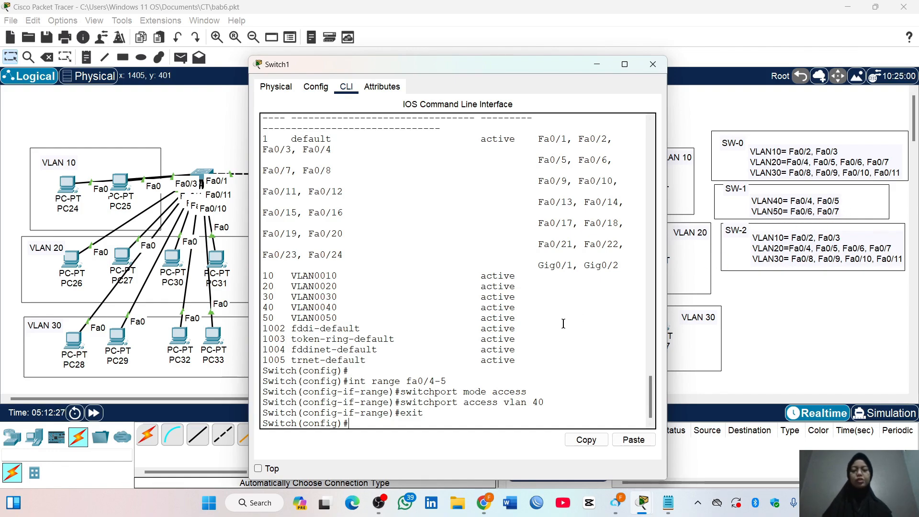
type("in")
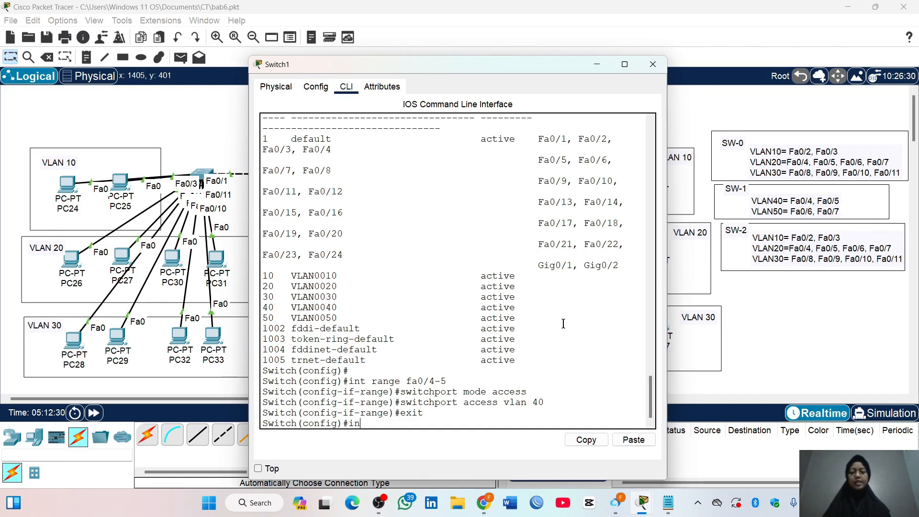
type("t fa0/6-7")
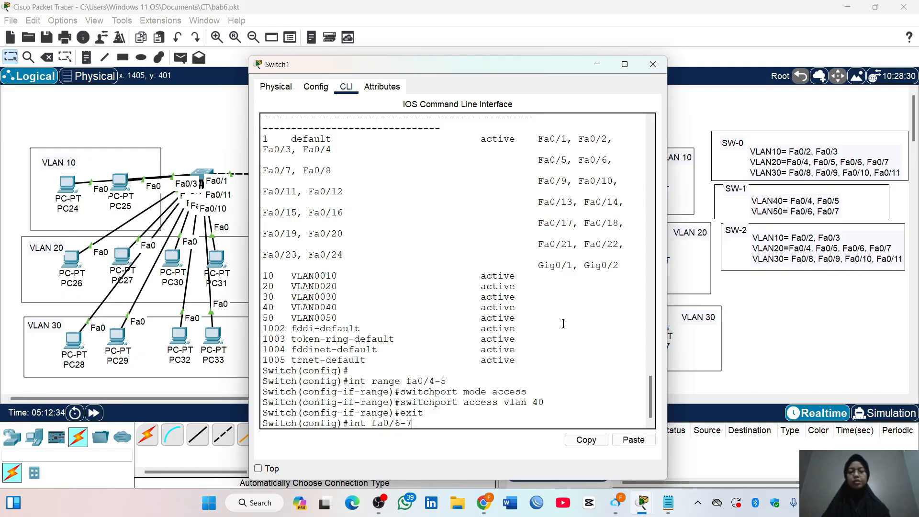
key("Return")
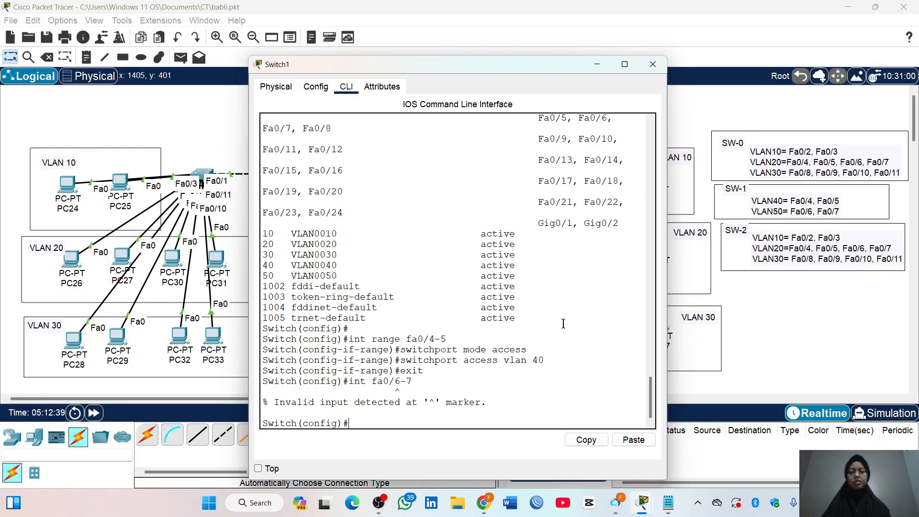
Set the interface range Fa0/6-7 on Switch1 to switchport access mode and assign it to VLAN 50
type("int range fa0")
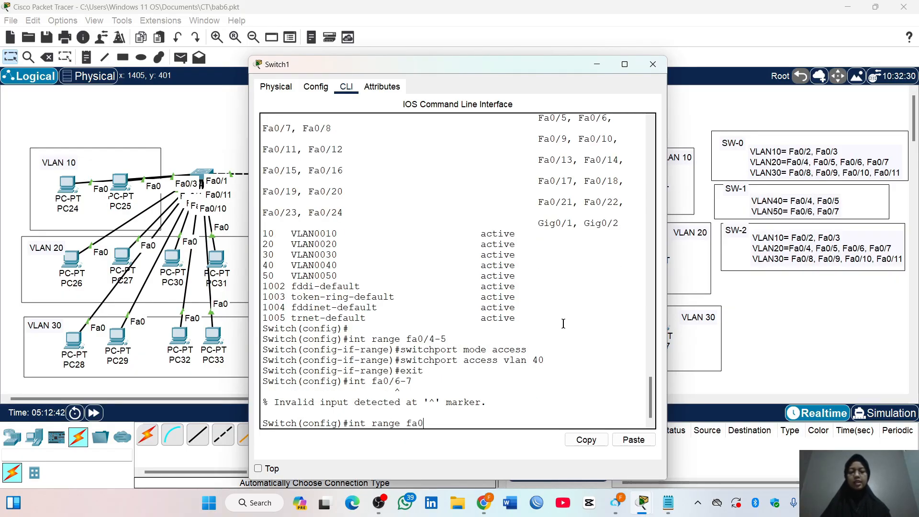
type("/6-7")
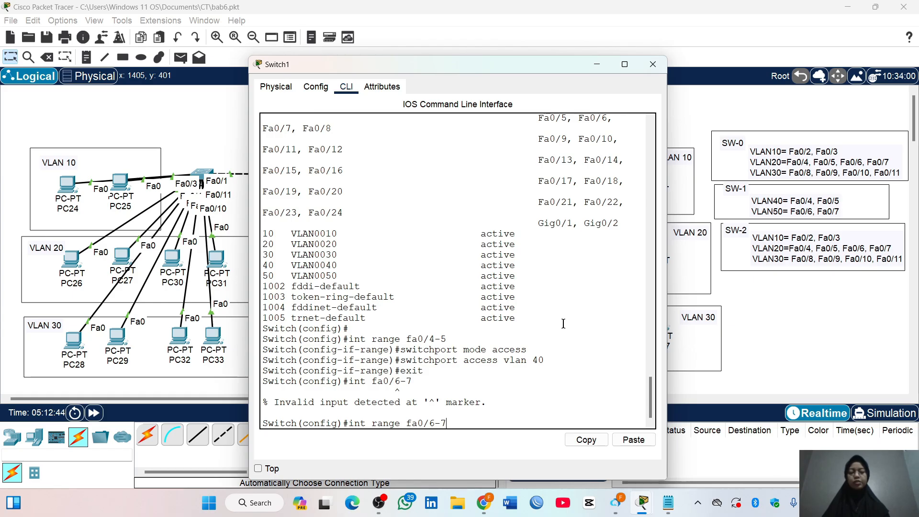
key("Return")
type("switchport")
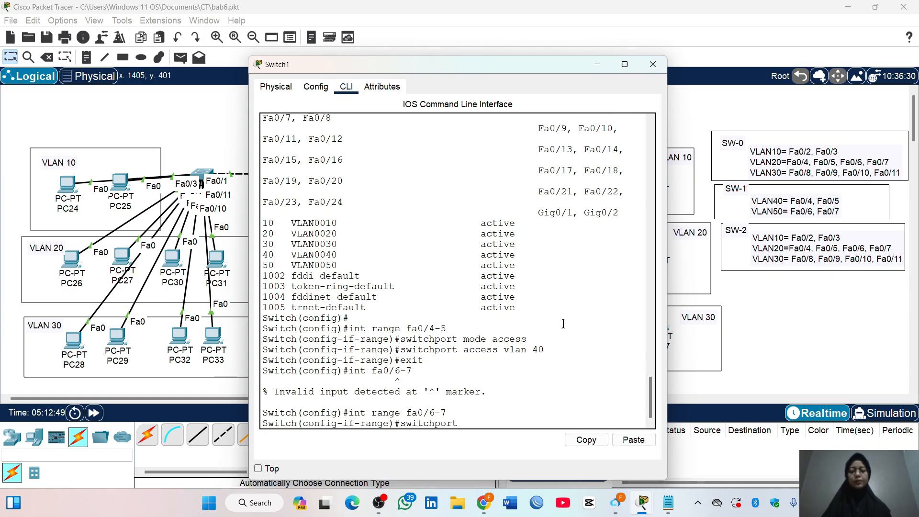
type(" mode access")
key("Return")
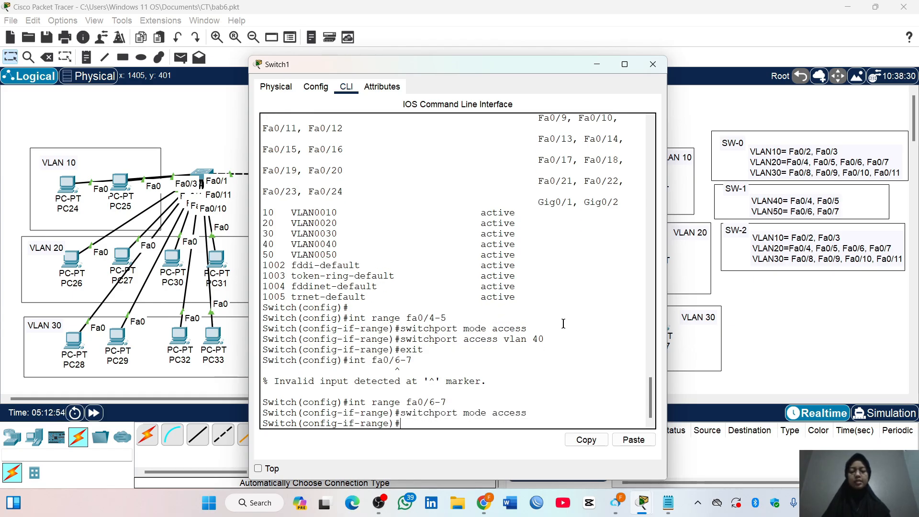
type("switchport acc")
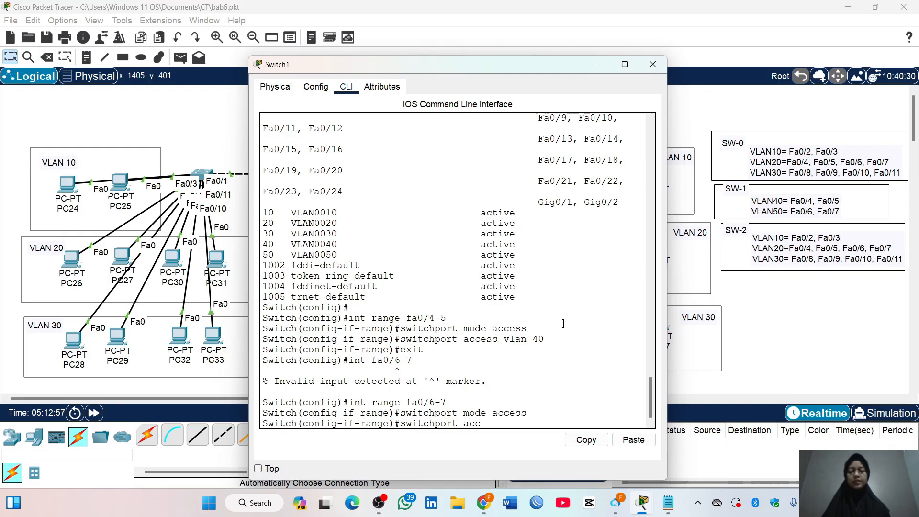
type("ess vlan 50")
key("Return")
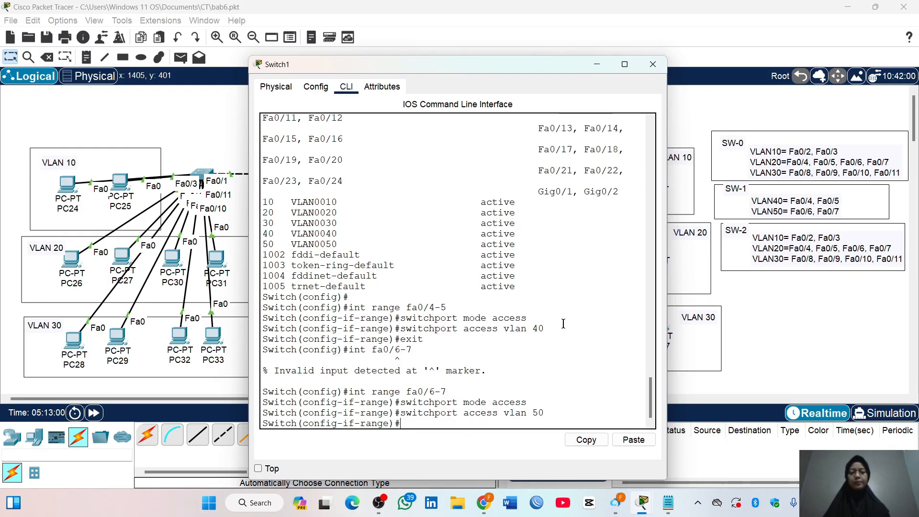
Show the brief VLAN table on Switch1 and check the ports assigned to VLANs 40 and 50
type("do show vla")
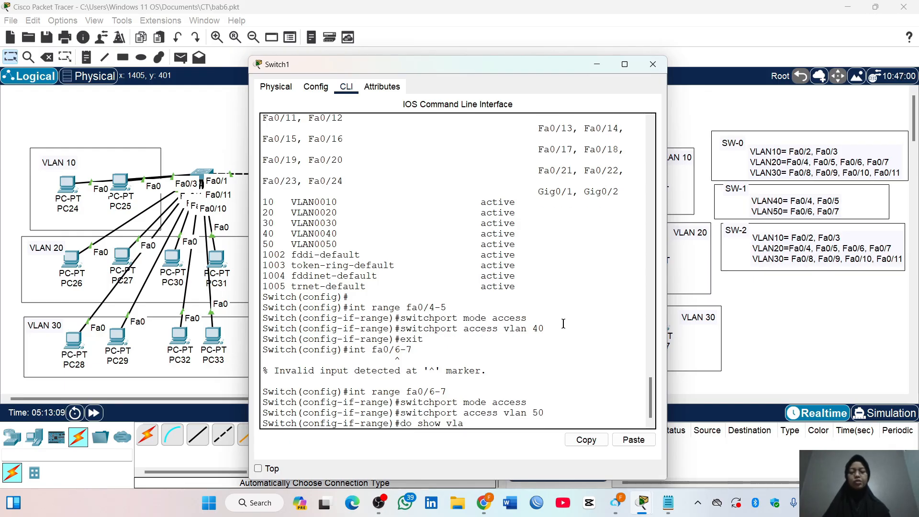
type("n brief")
key("Return")
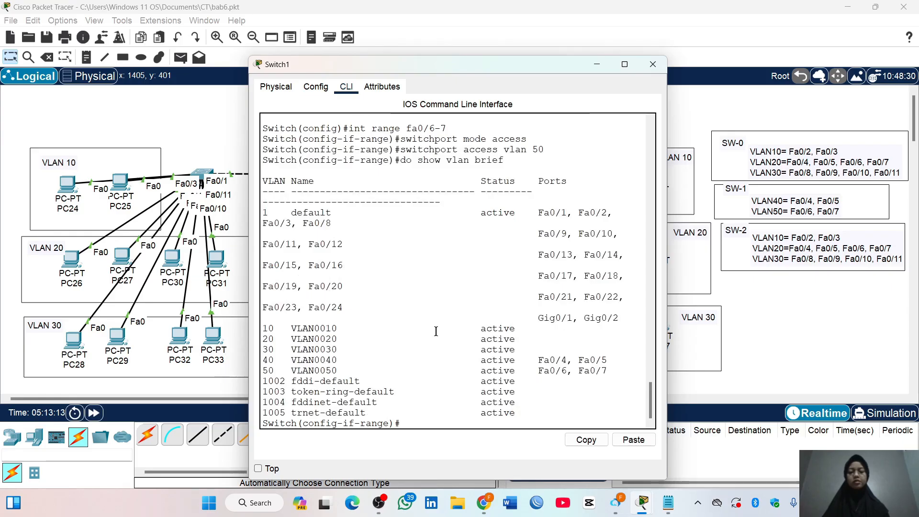
left_click_drag(262, 358, 640, 373)
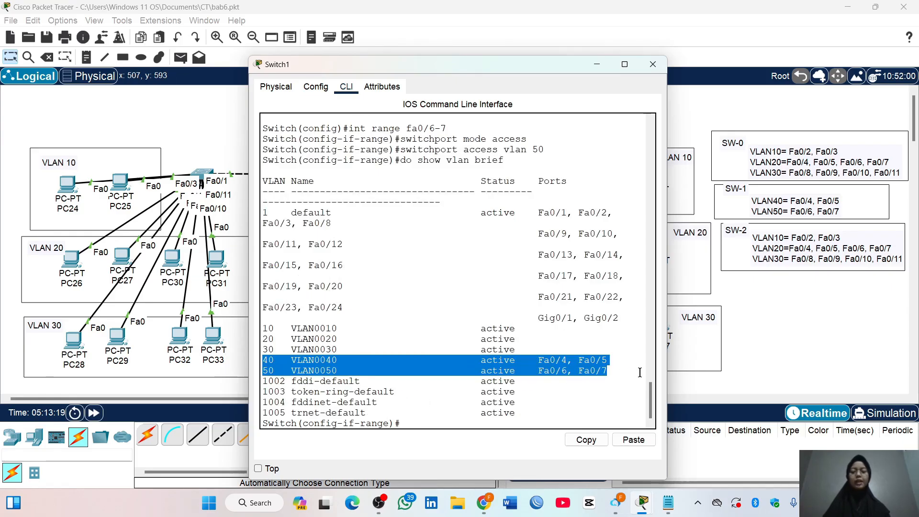
left_click(640, 372)
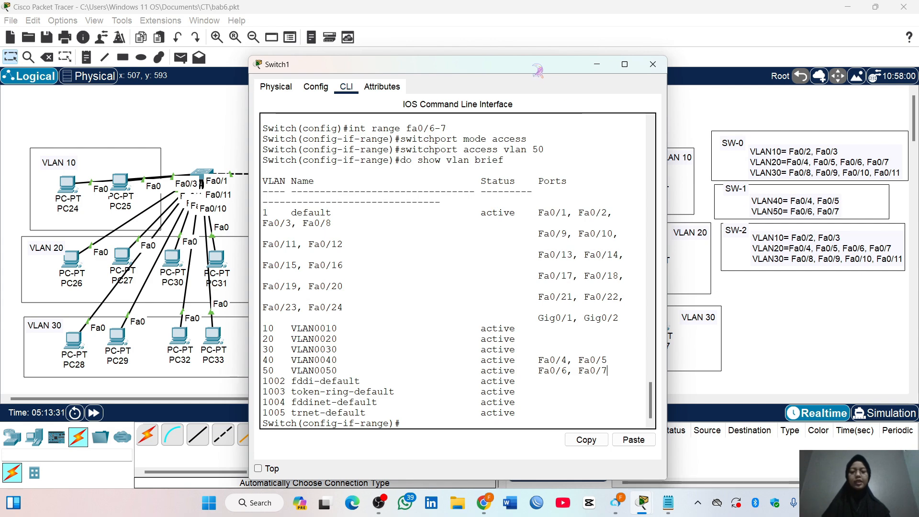
left_click_drag(538, 71, 543, 178)
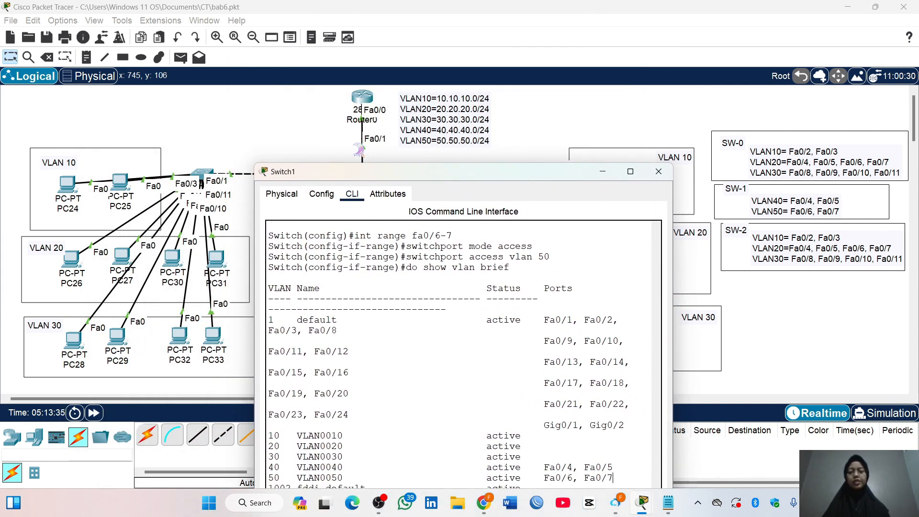
left_click_drag(401, 172, 395, 30)
Set the interface range Fa0/1-3 on Switch1 to switchport trunk mode and return to global configuration mode
type("exit")
key("Return")
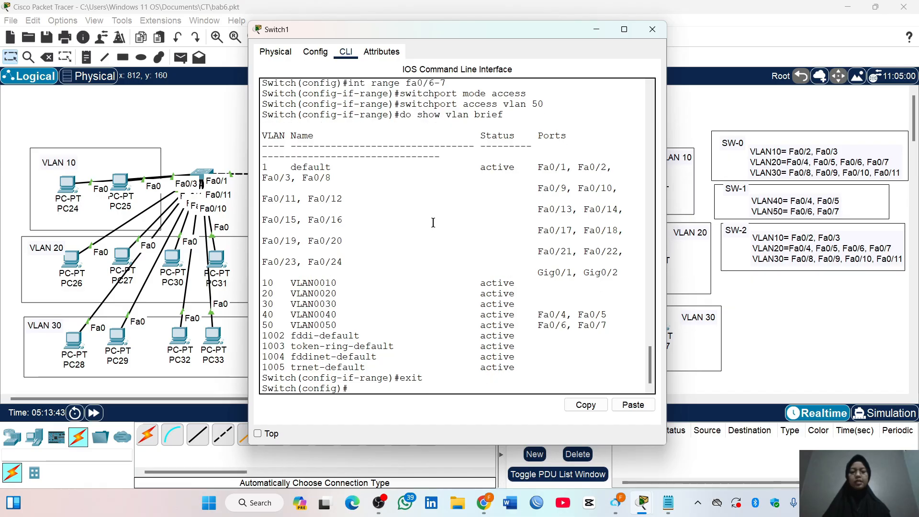
type("int range fa0")
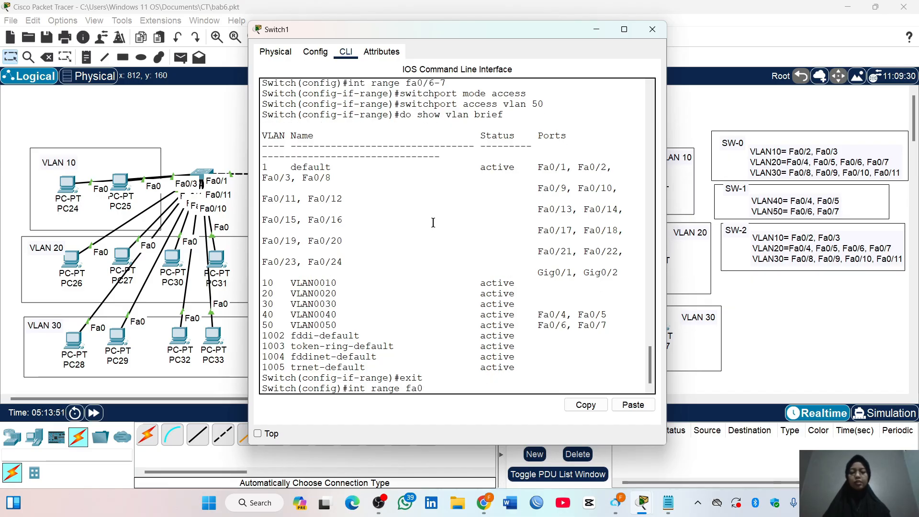
type("/1-3")
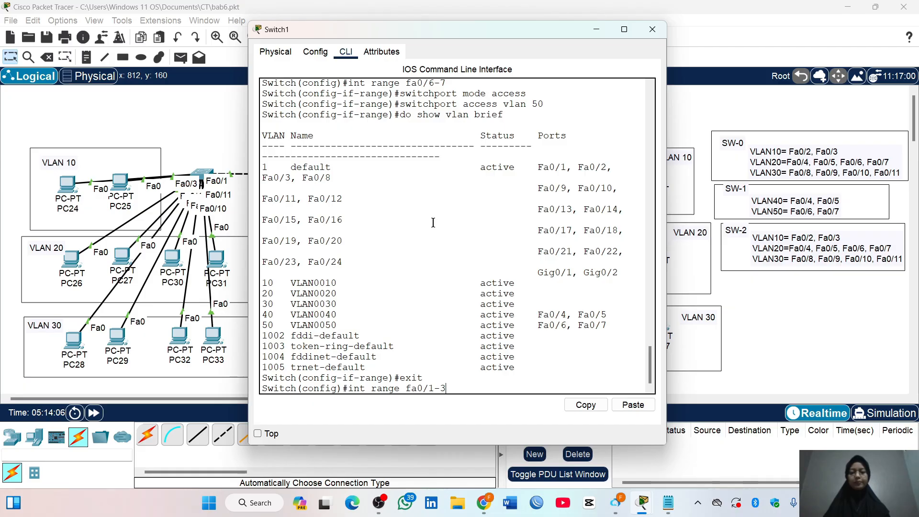
key("Return")
type("switchport mode")
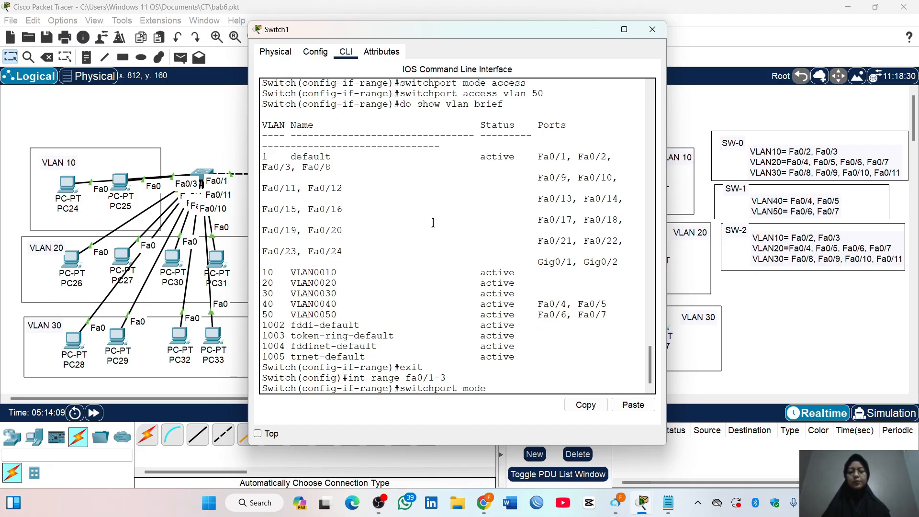
type(" trunk")
key("Return")
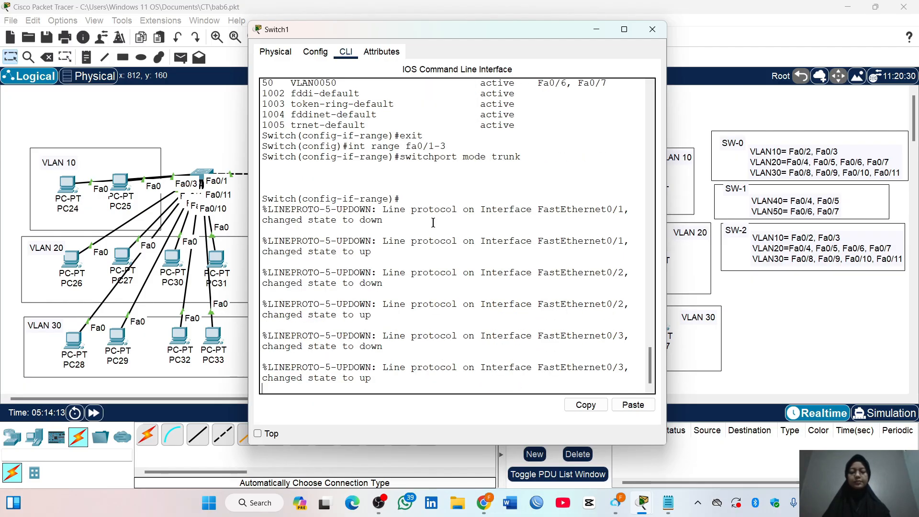
key("Return")
type("exit")
key("Return")
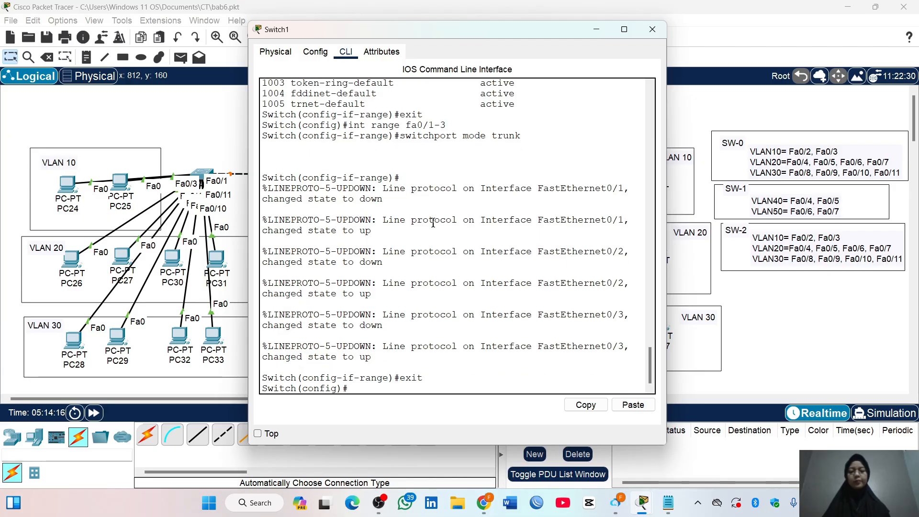
Show the interface trunk status on Switch1, examine the entries for Fa0/1-3 and close the switch window
type("d")
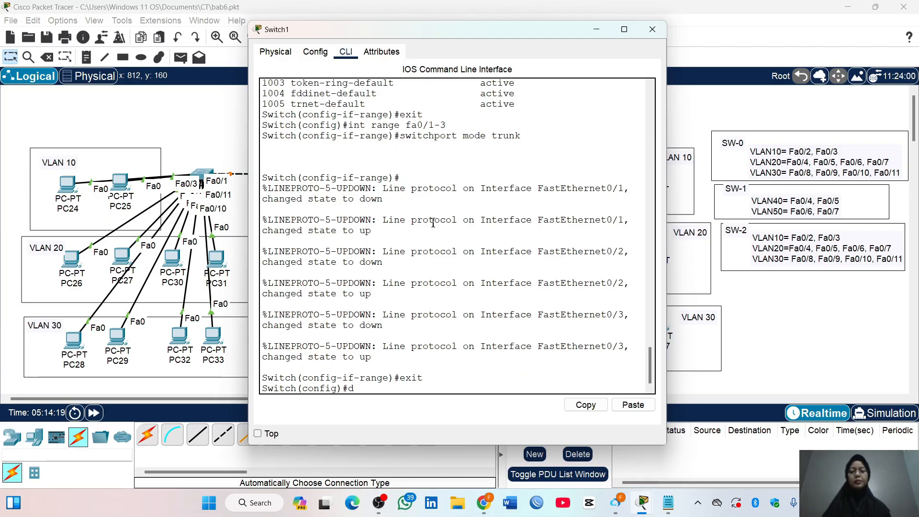
type("o show int trunk")
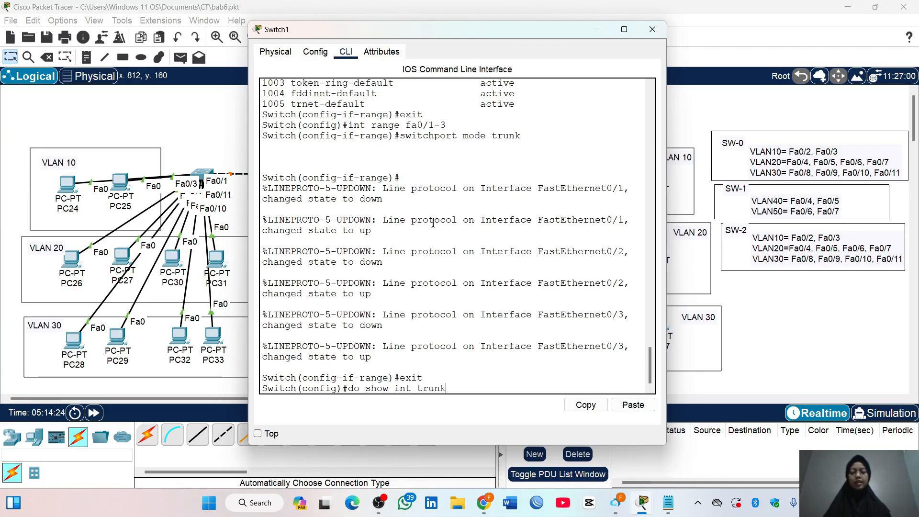
key("Return")
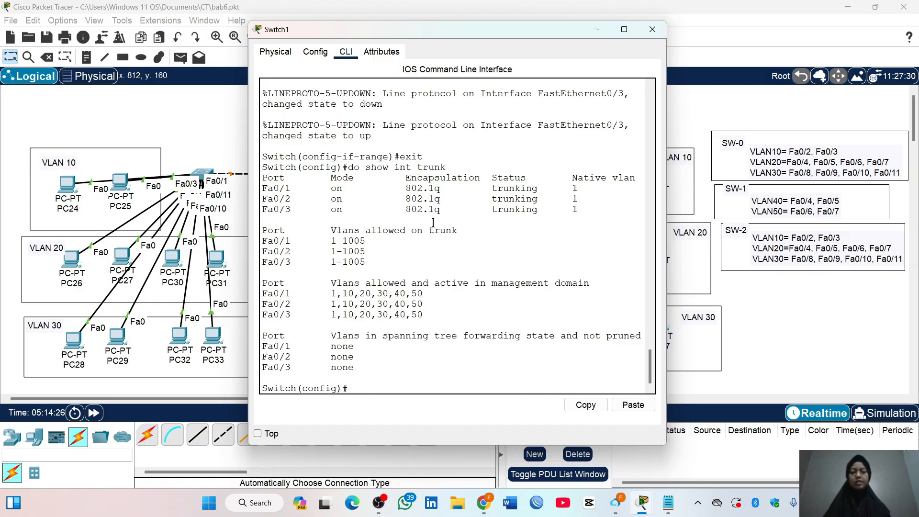
left_click_drag(264, 188, 555, 218)
left_click(555, 220)
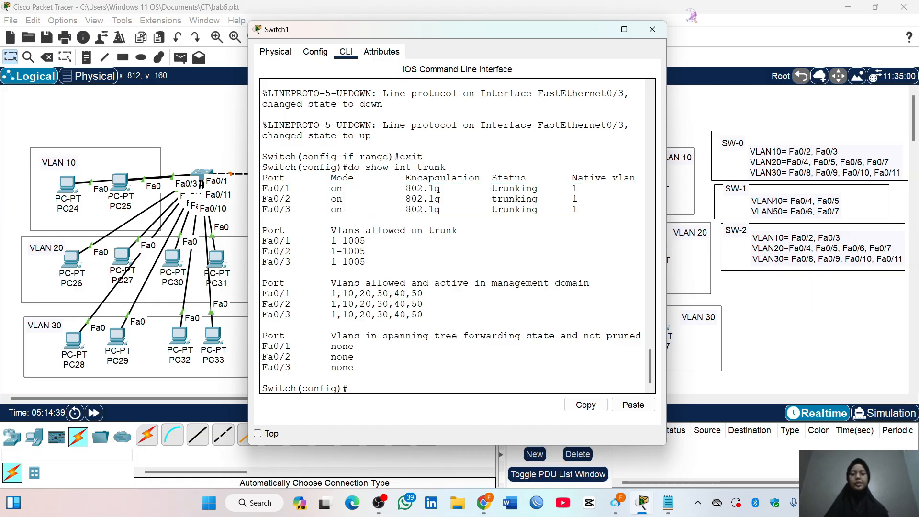
left_click(653, 29)
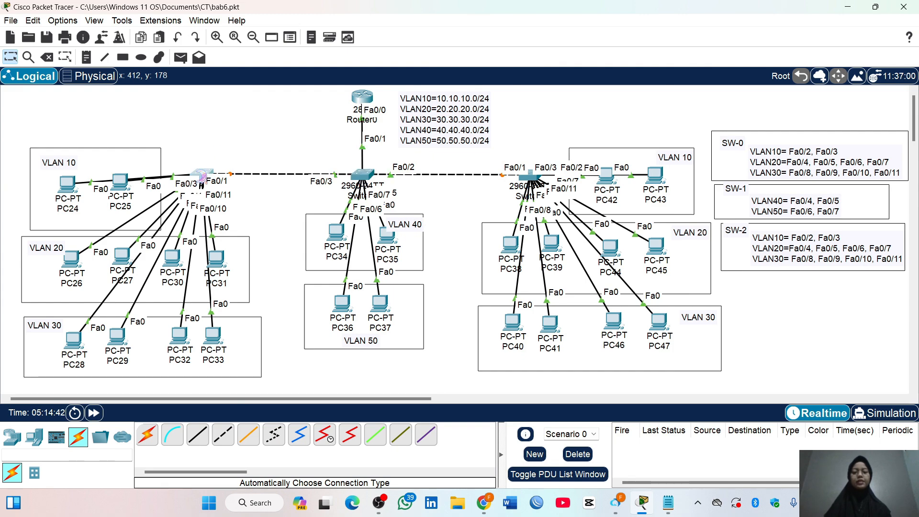
Open the command line of Switch0, set interface Fa0/1 to switchport trunk mode and exit the interface configuration
left_click(202, 174)
left_click_drag(474, 53, 495, 51)
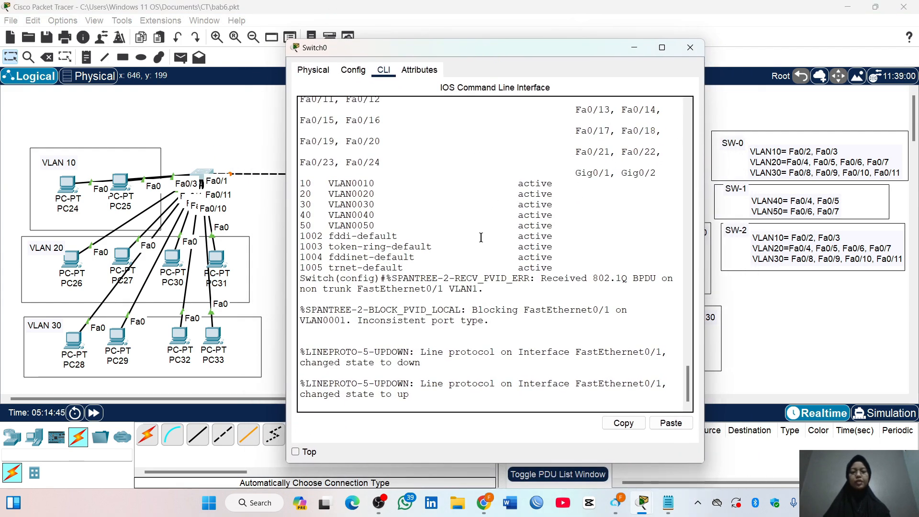
key("Return")
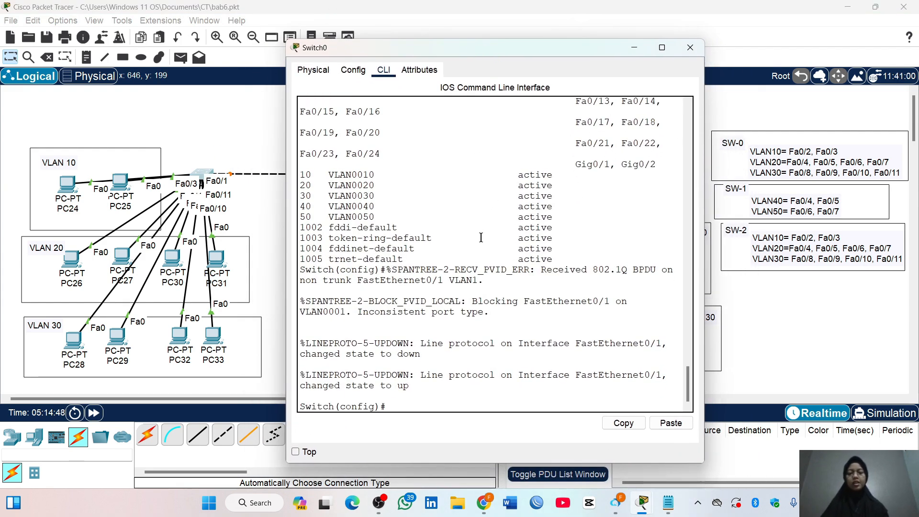
type("int fa")
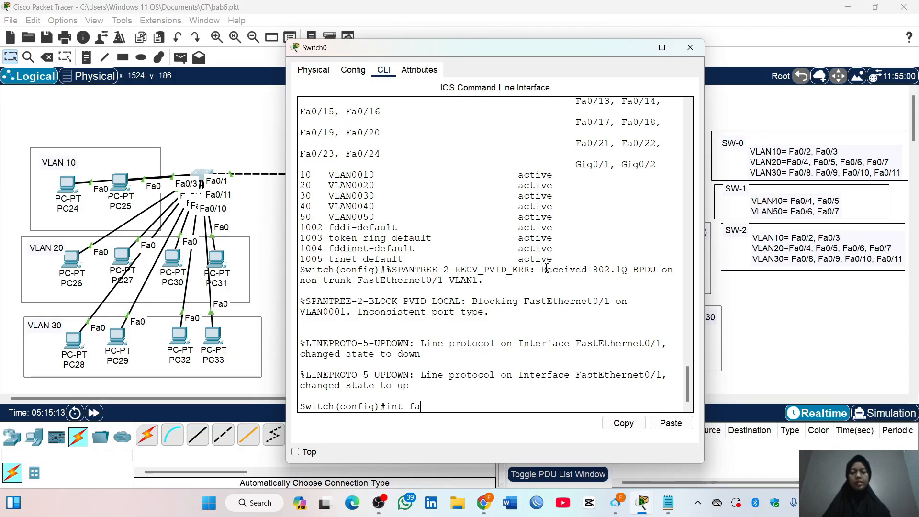
type("0/1")
key("Return")
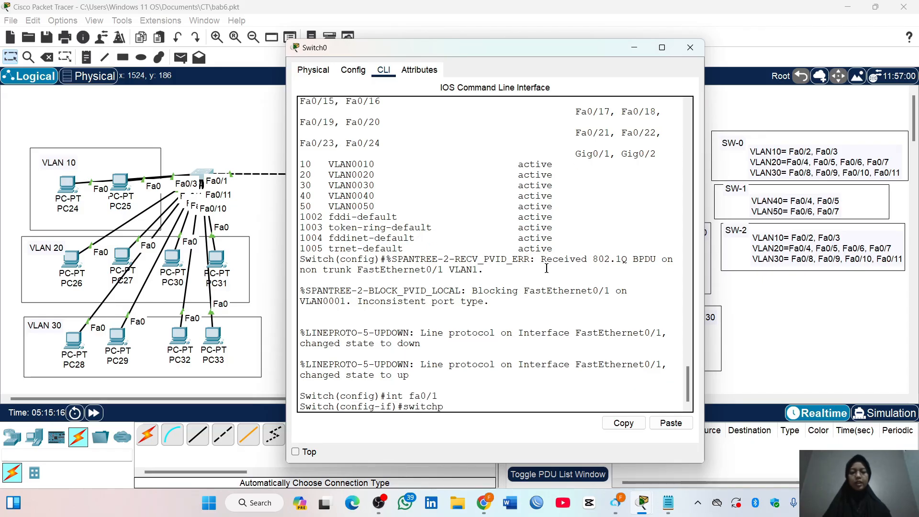
type("switchport mode trunk")
key("Return")
type("exit")
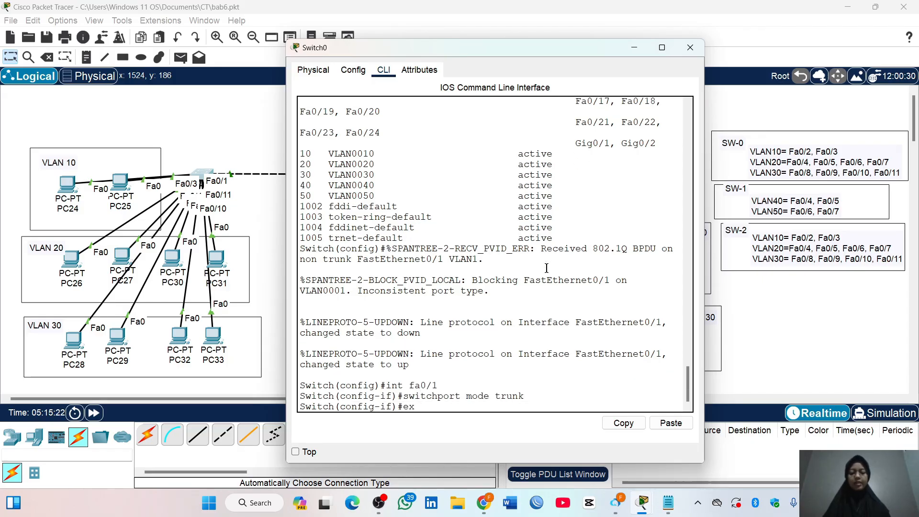
key("Return")
Select the interface range Fa0/2-3 on Switch0 and set it to switchport access mode
type("in")
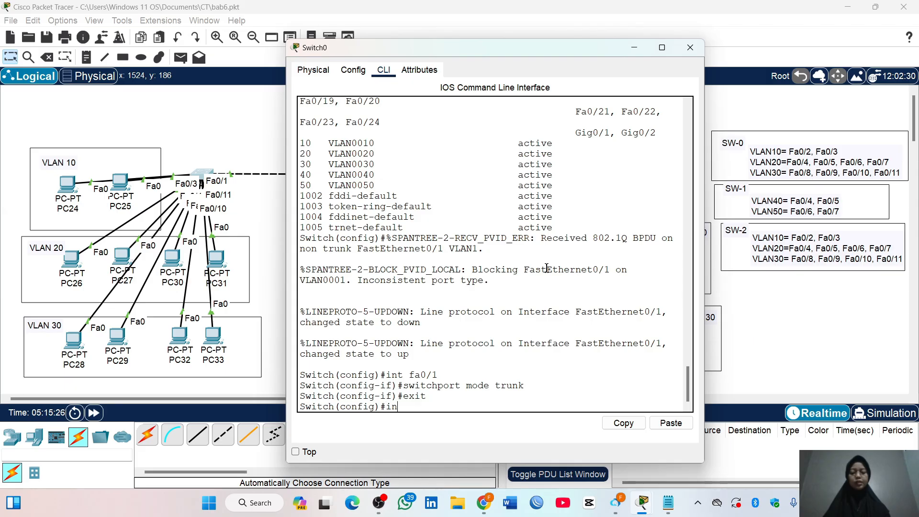
type("t range fa0/2-")
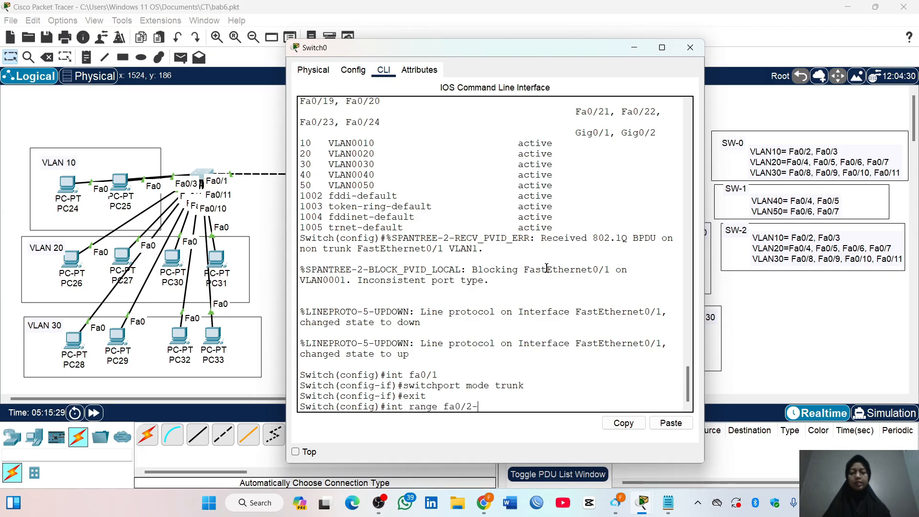
type("3")
key("Return")
type("swi")
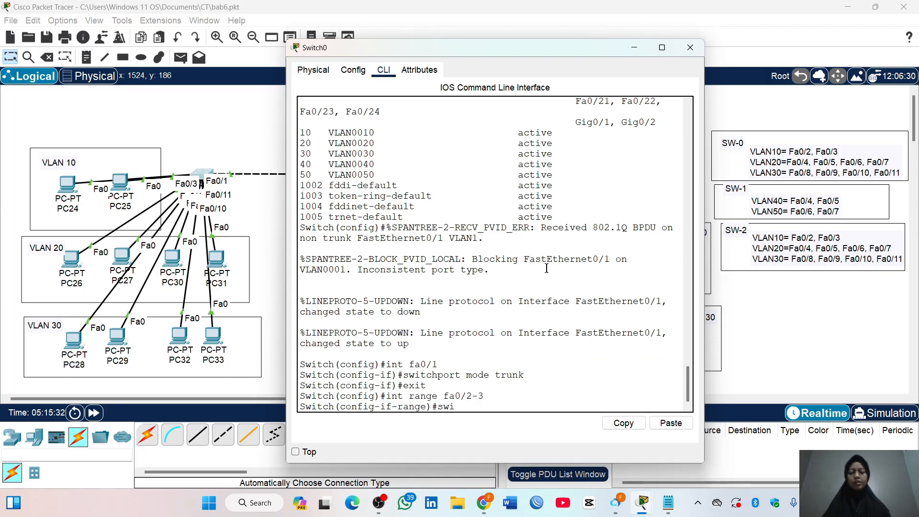
type("tchport mode access")
key("Return")
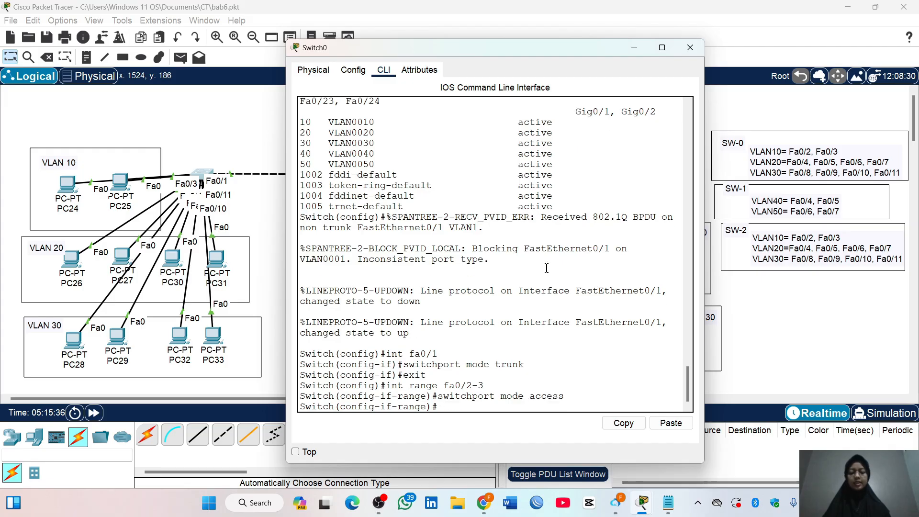
Assign Switch0's Fa0/2-3 access ports to VLAN 10 and return to global configuration mode
type("switchport access ")
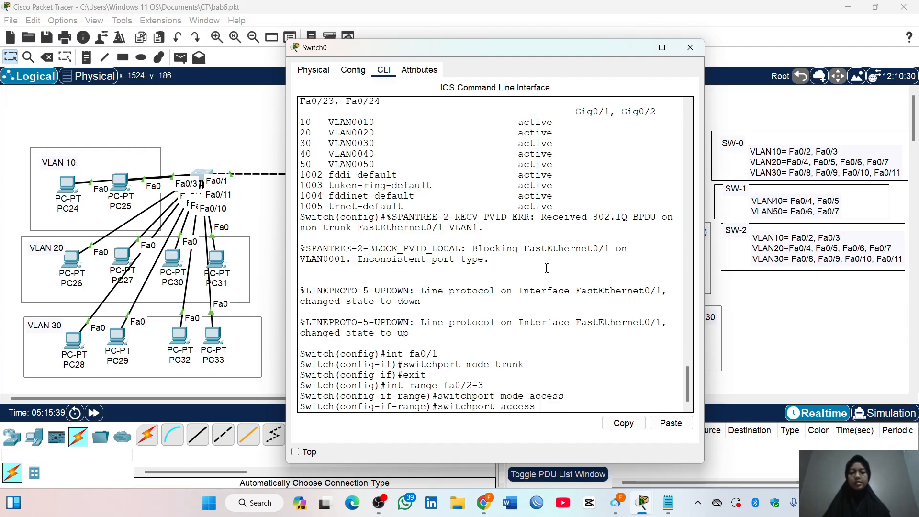
type("vlan 10")
key("Return")
type("exi")
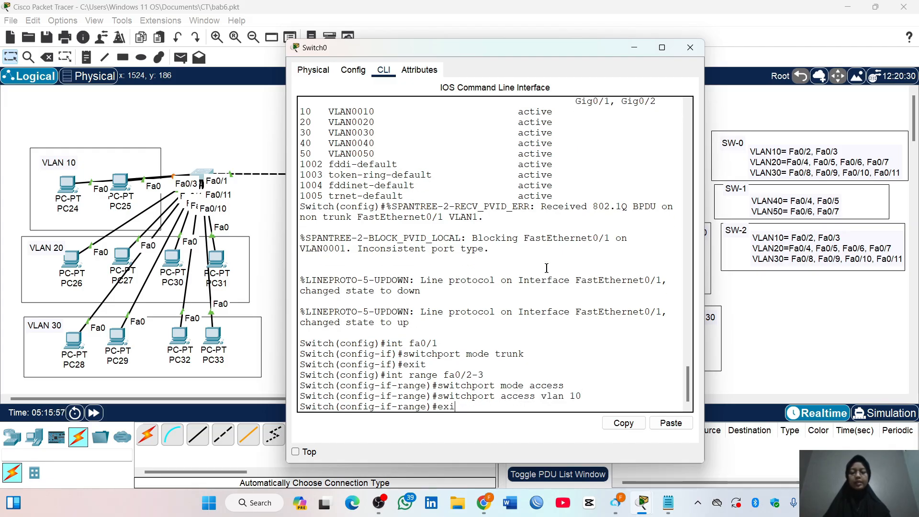
type("t")
key("Return")
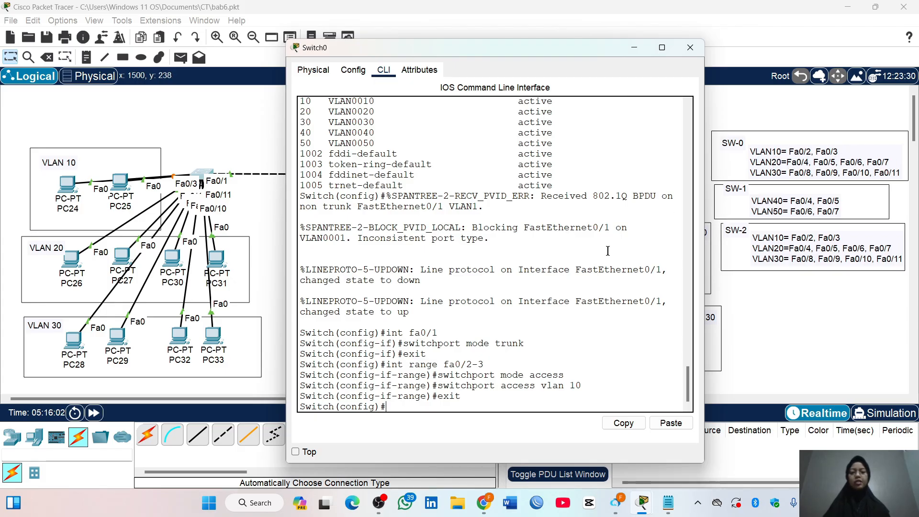
Select the interface range Fa0/4-7 on Switch0 and set it to switchport access mode
type("int range fa0/4")
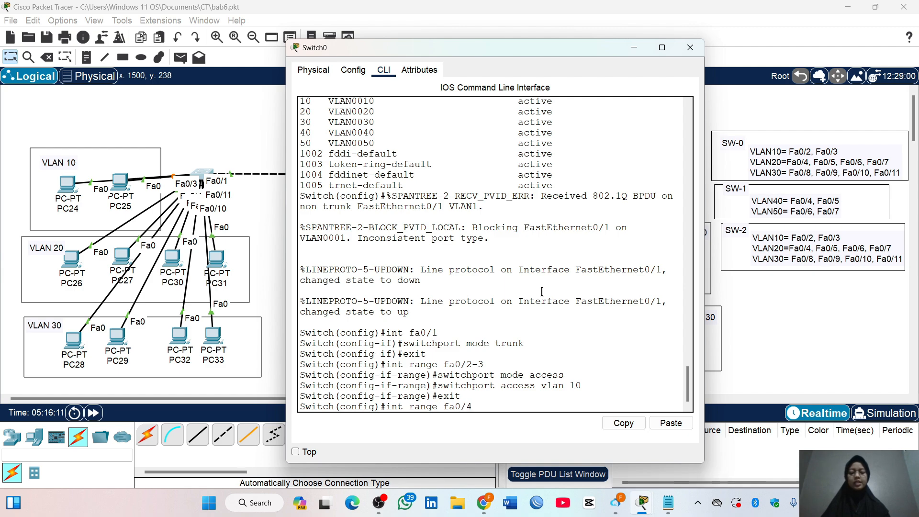
type("-7")
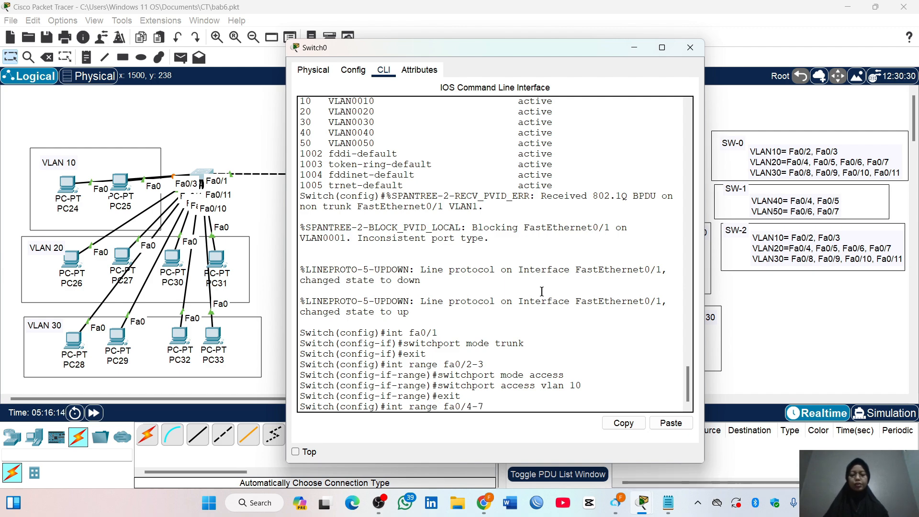
key("Return")
type("switch")
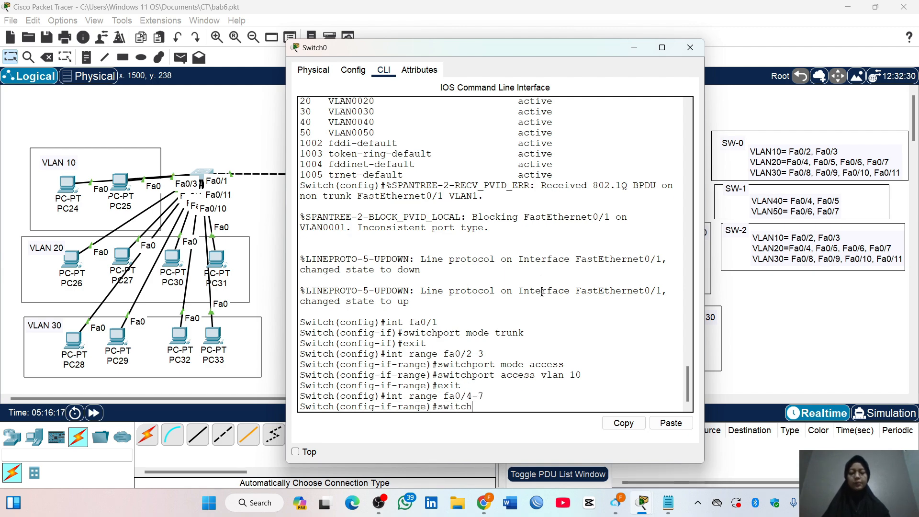
type("port mode acces")
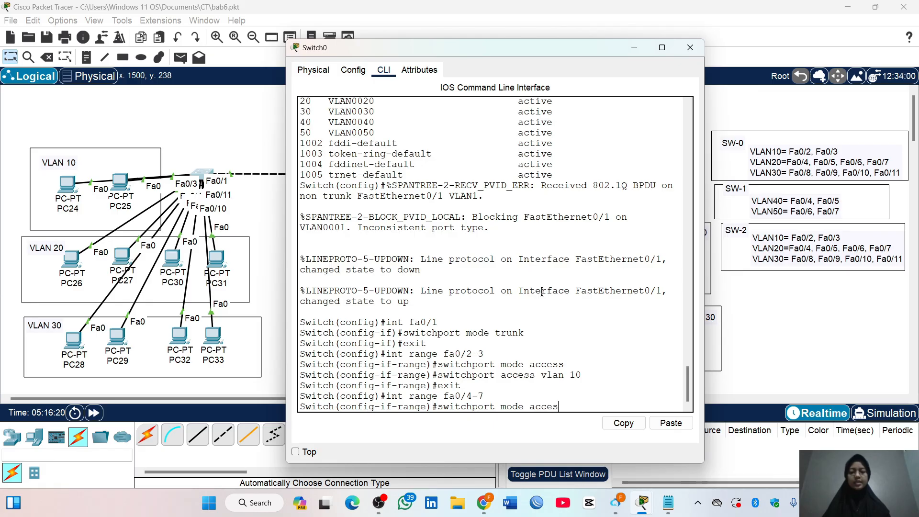
type("s")
key("Return")
Assign Switch0's Fa0/4-7 access ports to VLAN 20 and return to global configuration mode
type("switchport access vlan 20")
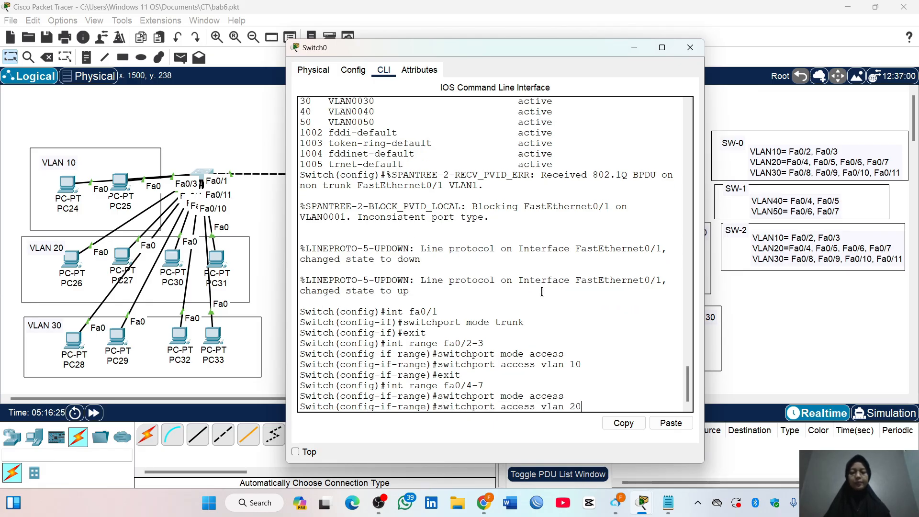
key("Return")
type("exit")
key("Return")
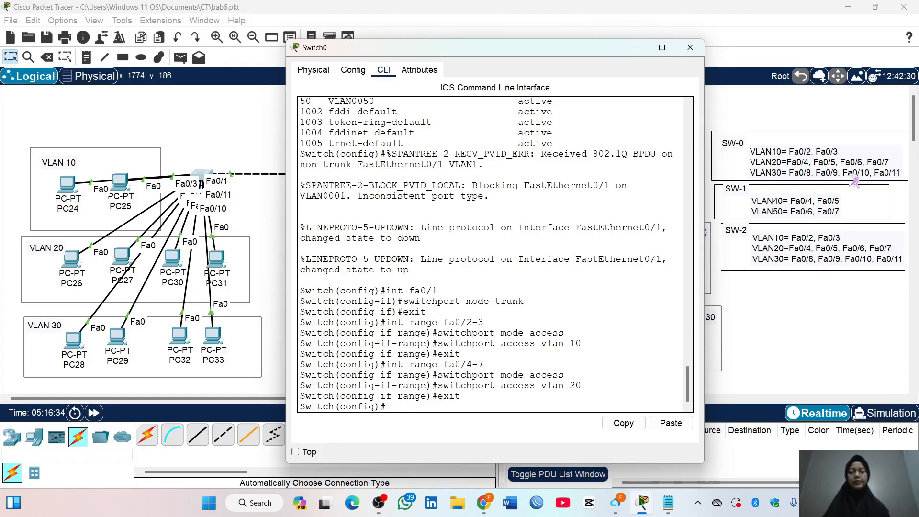
Select the interface range Fa0/8-11 on Switch0 and set it to switchport access mode
type("in")
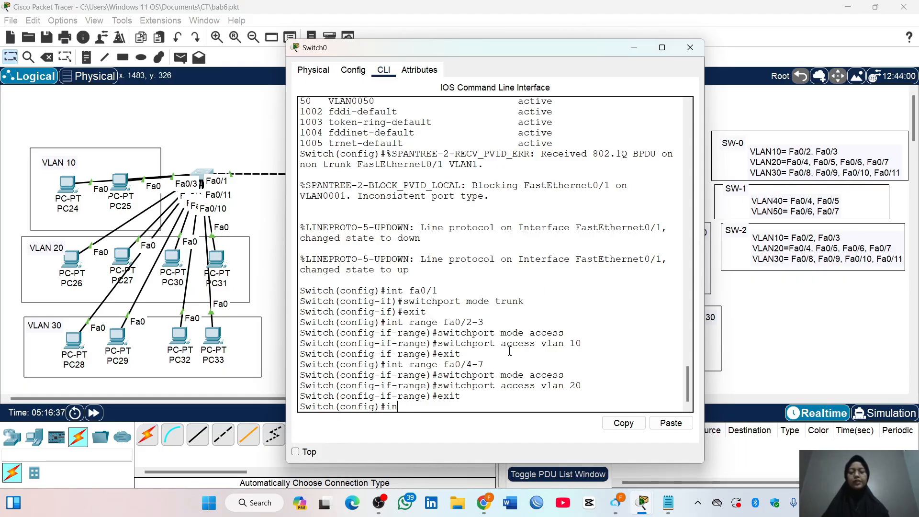
type("t range fa0")
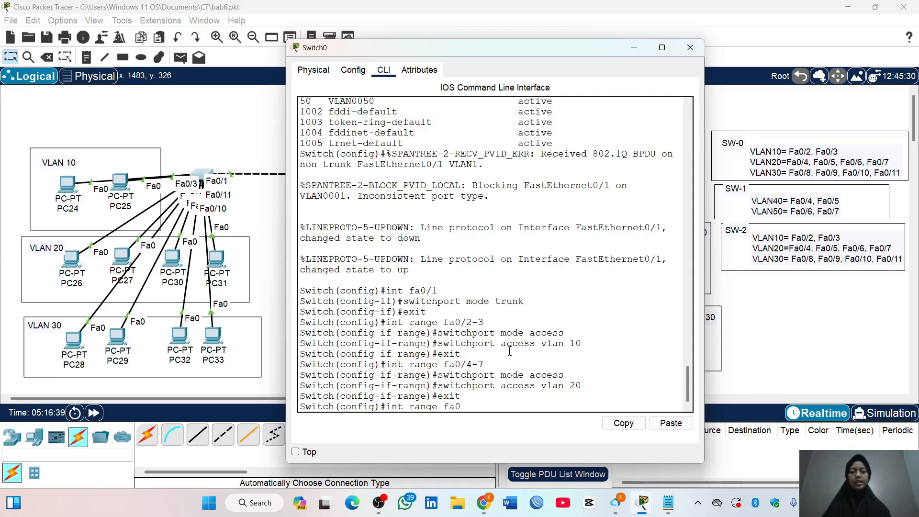
type("/8-")
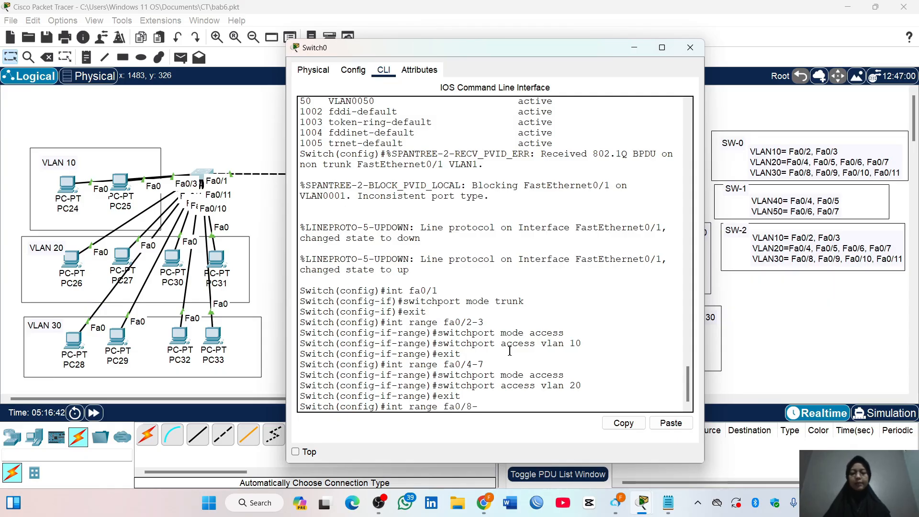
type("11")
key("Return")
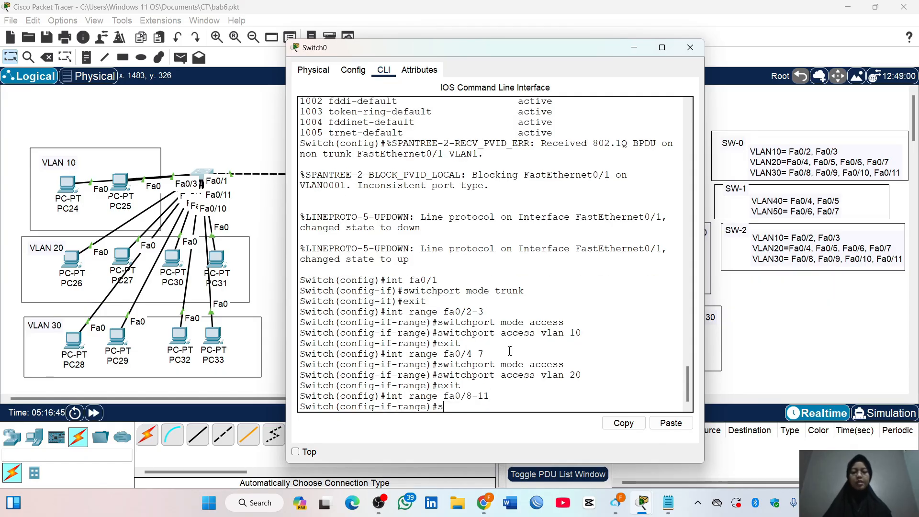
type("switchport mode access")
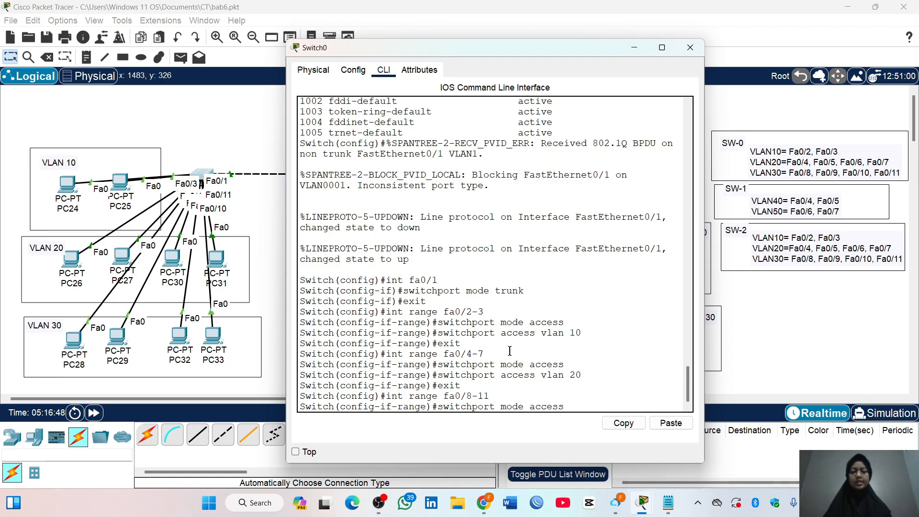
key("Return")
Assign Switch0's Fa0/8-11 access ports to VLAN 30 and return to global configuration mode
type("switchport a")
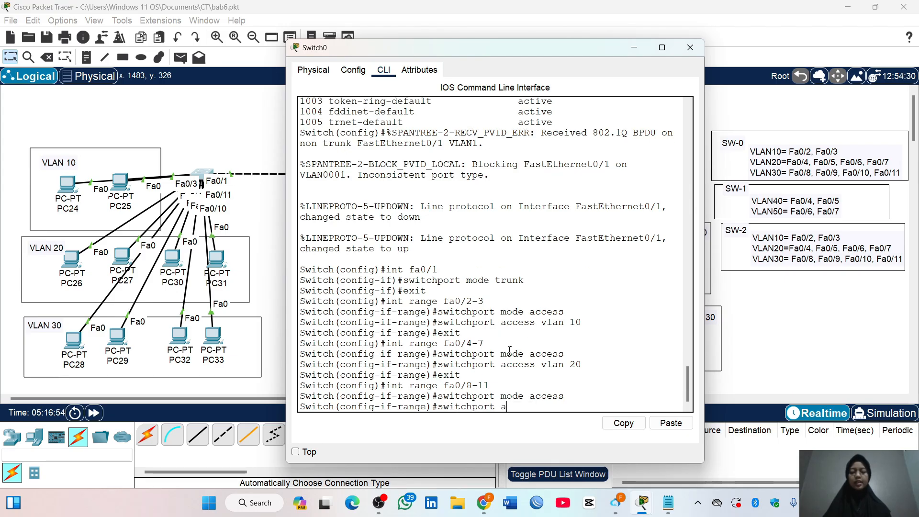
type("ccess vlan 3")
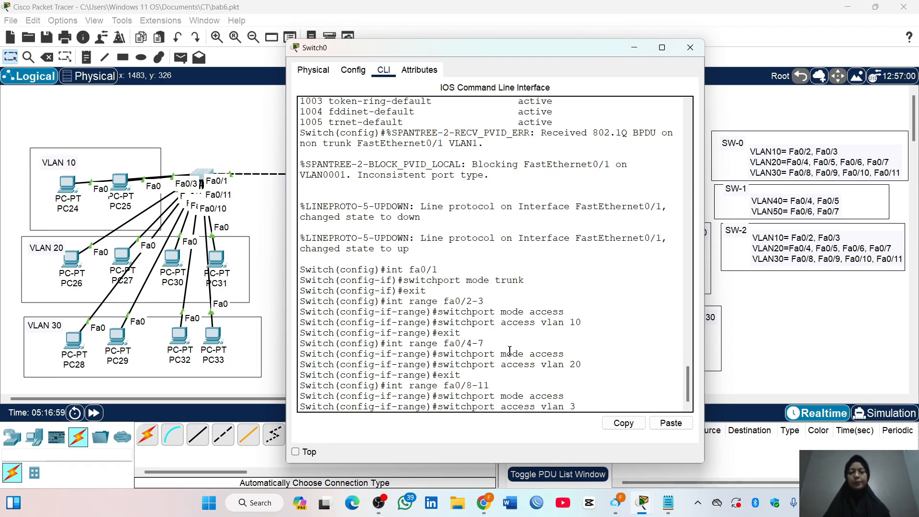
type("0")
key("Return")
type("exit")
key("Return")
Show the brief VLAN table on Switch0, check the ports assigned to VLANs 10, 20 and 30, and close the switch window
type("do sh")
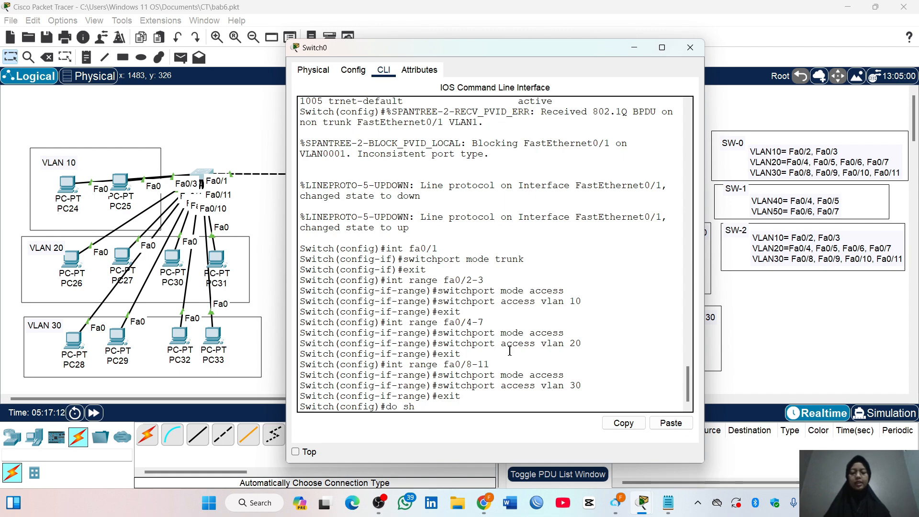
type("ow vlan brief")
key("Return")
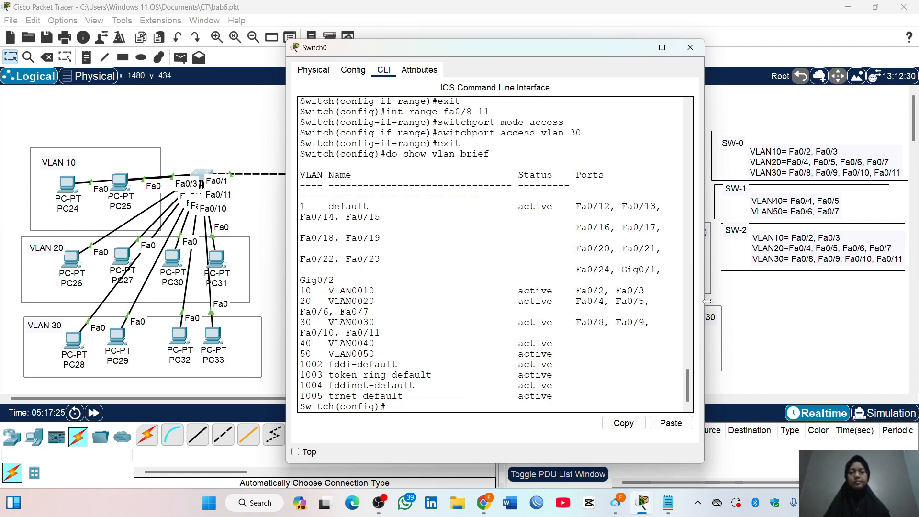
left_click_drag(704, 302, 785, 305)
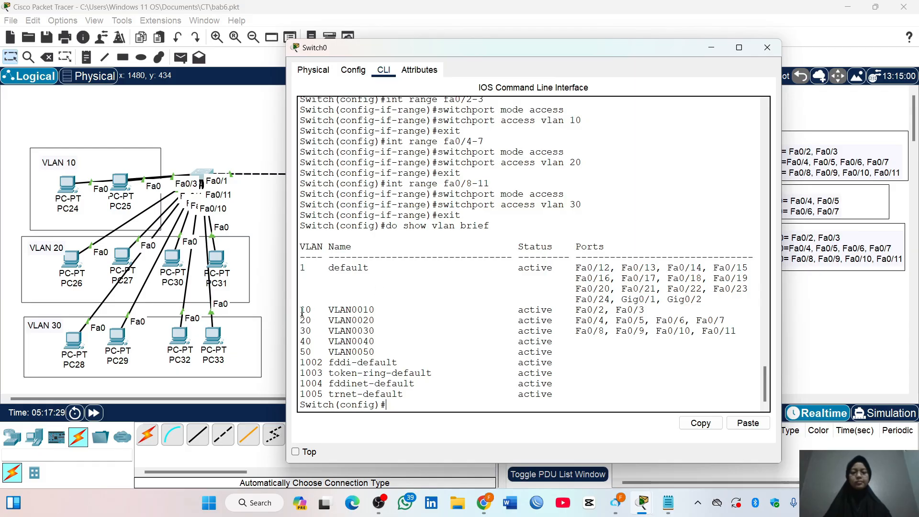
mouse_move(303, 310)
left_mouse_down()
mouse_move(715, 331)
mouse_move(599, 331)
mouse_move(309, 302)
left_mouse_up()
left_click(415, 319)
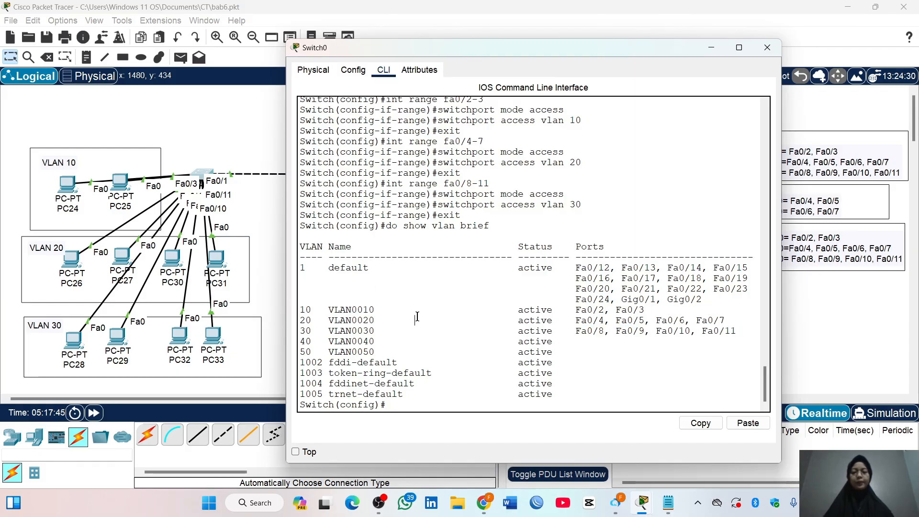
left_click(767, 48)
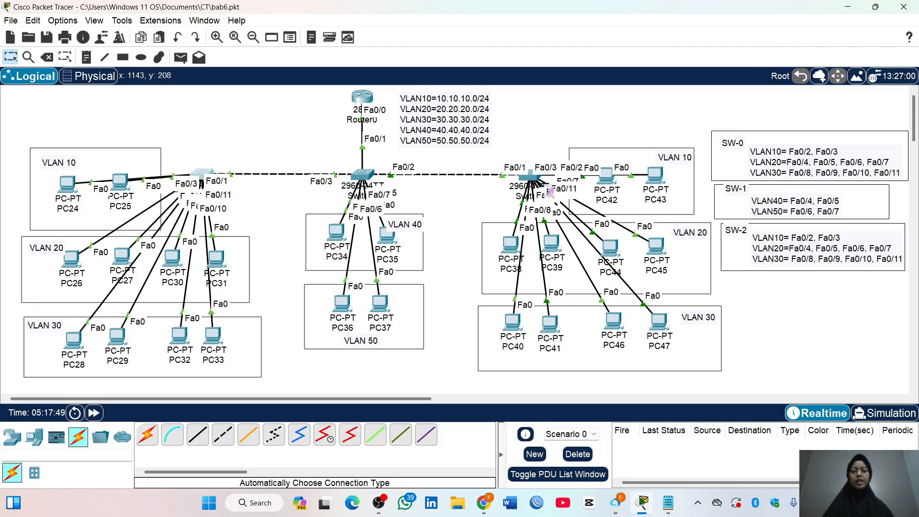
Open the command line of Switch2, set interface Fa0/1 to switchport trunk mode and exit the interface configuration
left_click(530, 176)
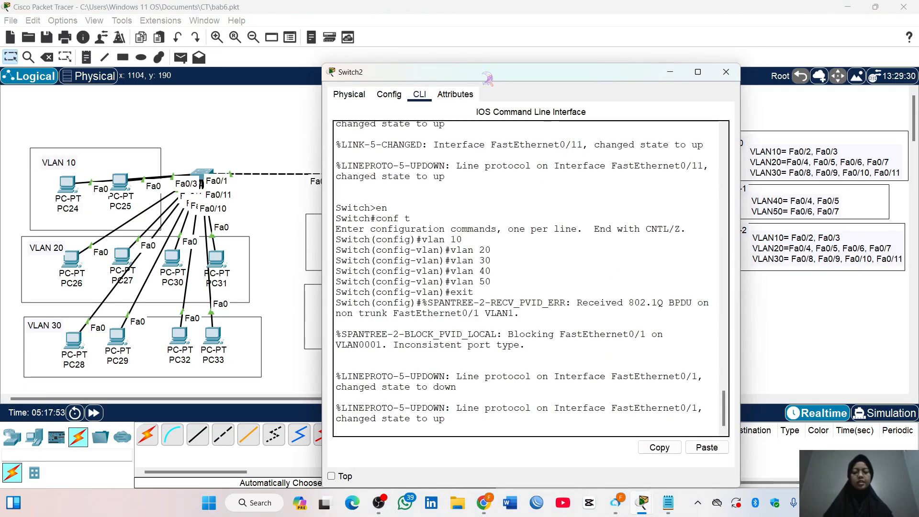
left_click_drag(487, 72, 471, 46)
key("Return")
type("int fa0/1")
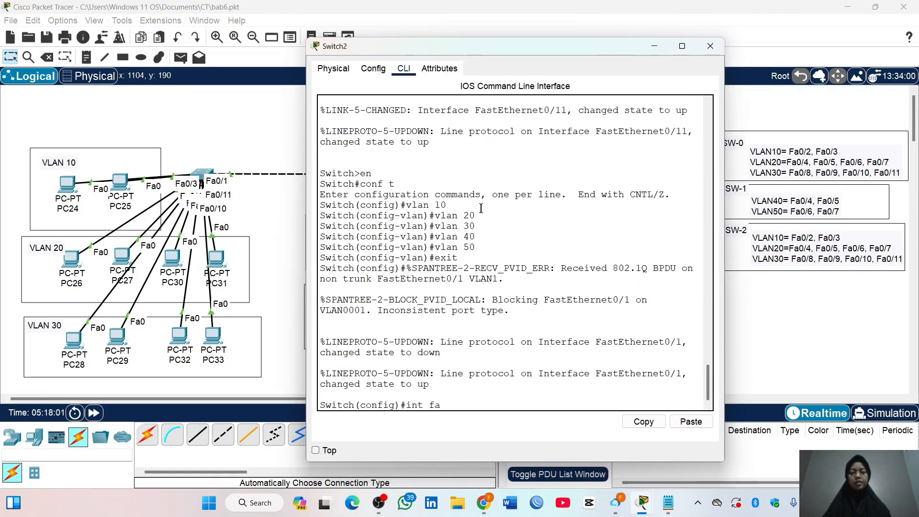
key("Return")
type("switchport mode tru")
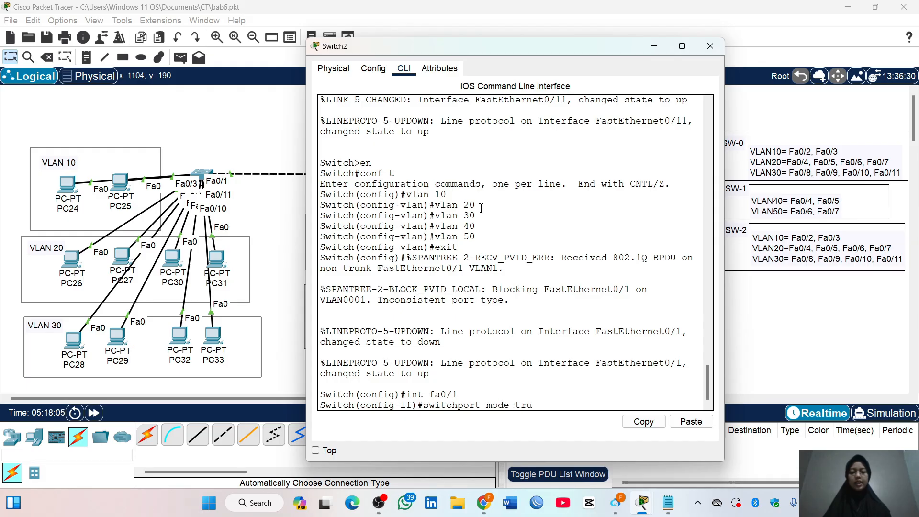
type("nk")
key("Return")
type("exit")
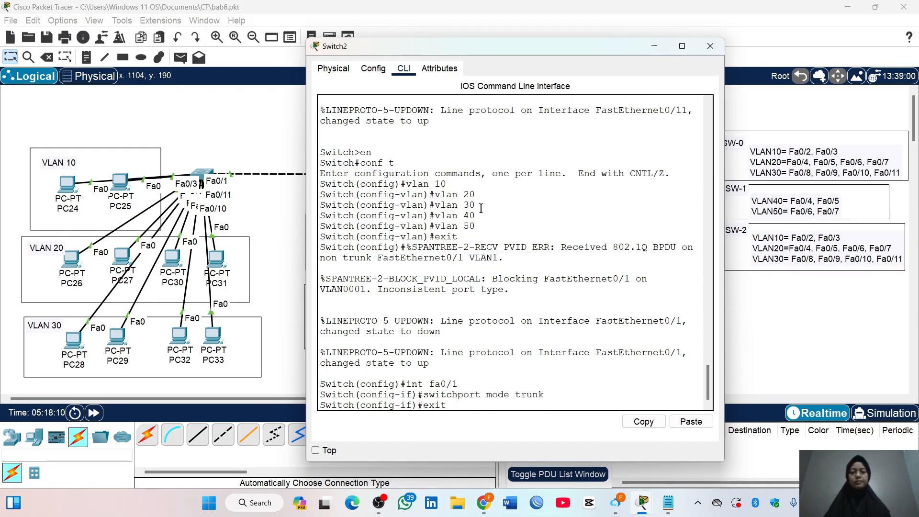
key("Return")
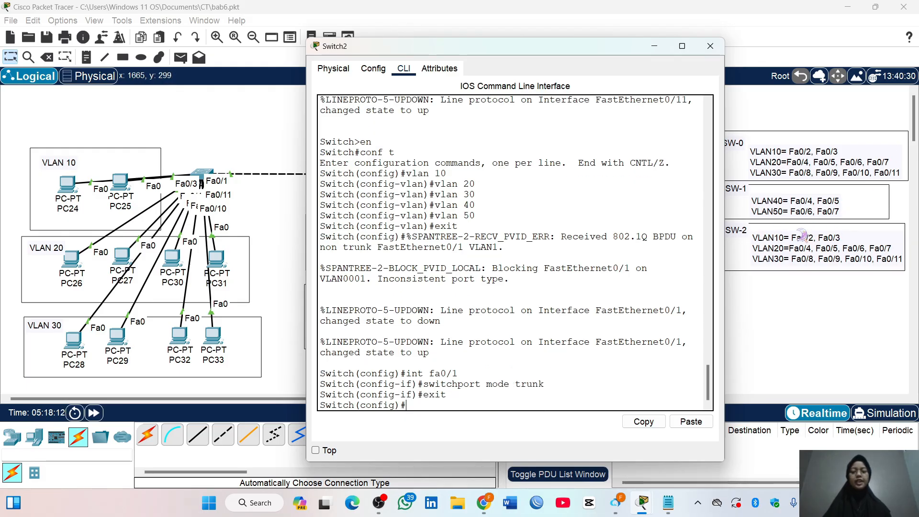
Select the interface range Fa0/2-3 on Switch2 and set it to switchport access mode
type("int ")
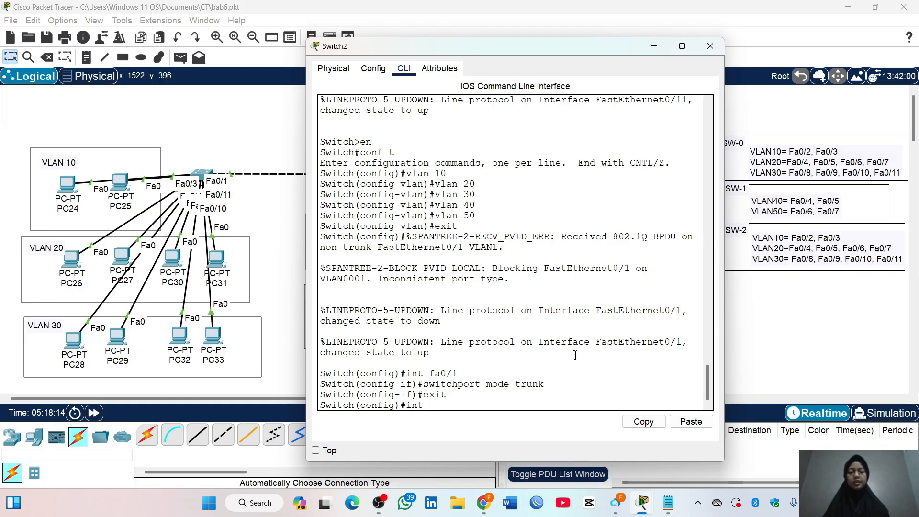
type("range fa0")
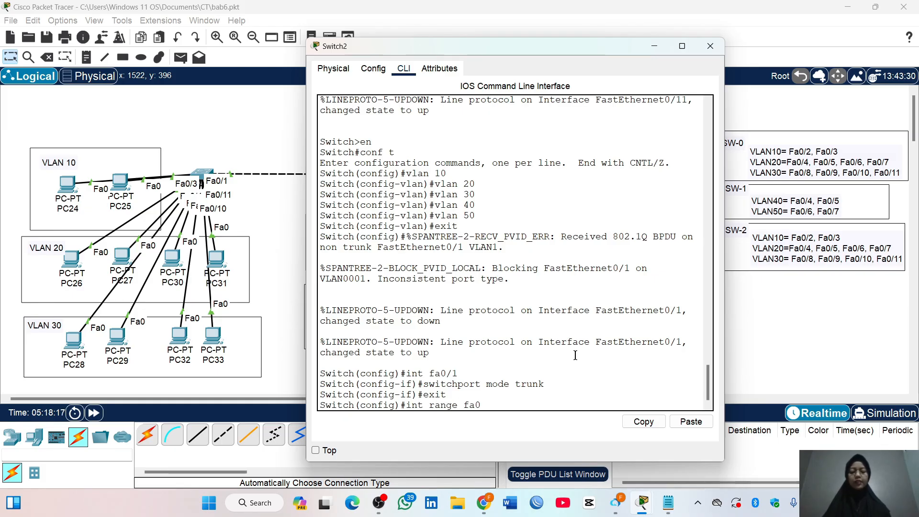
type("/2-3")
key("Return")
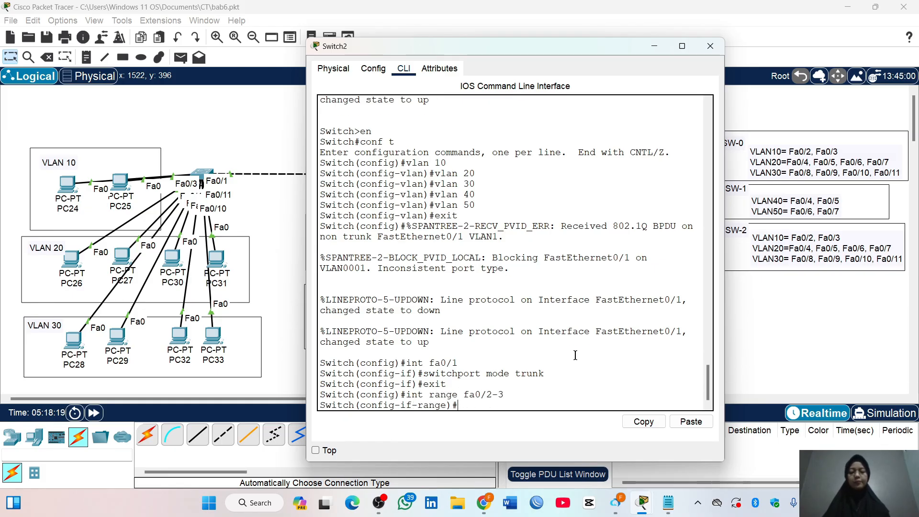
type("switchport mode ")
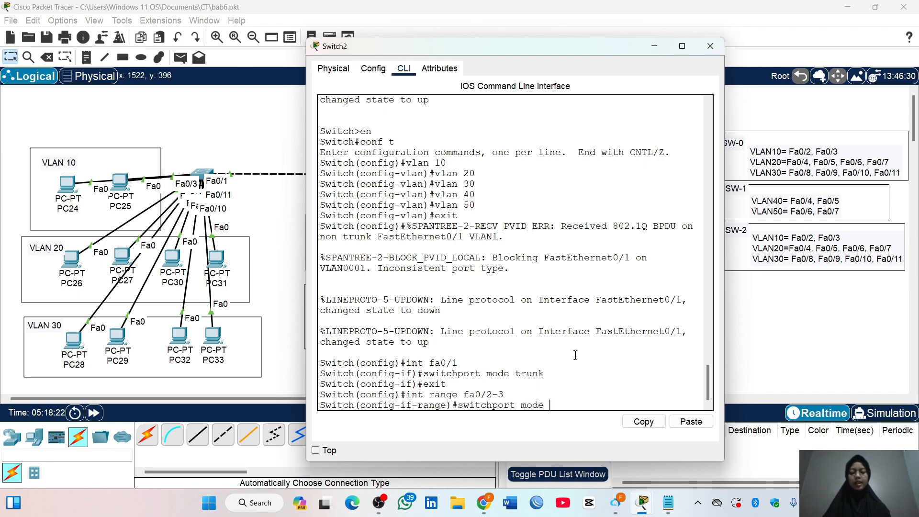
type("access")
key("Return")
Assign Switch2's Fa0/2-3 access ports to VLAN 10 and return to global configuration mode
type("s")
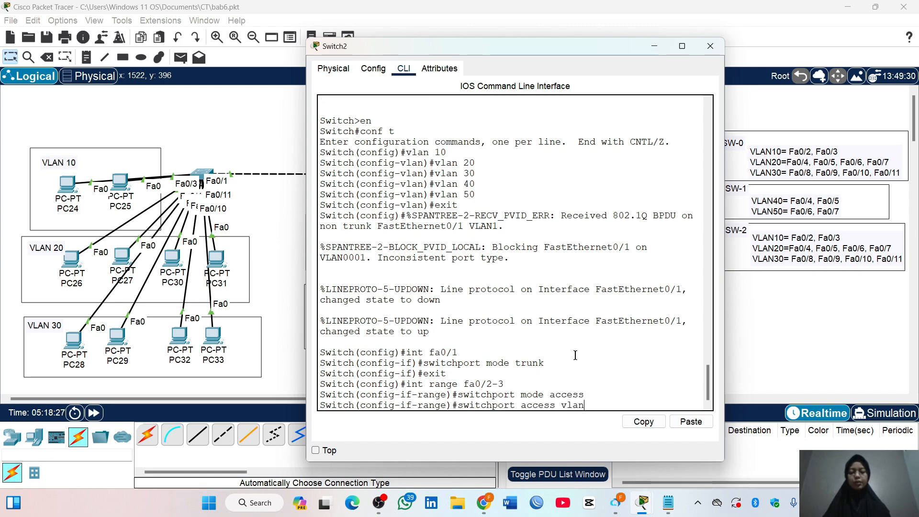
type("0")
key("Return")
type("exit")
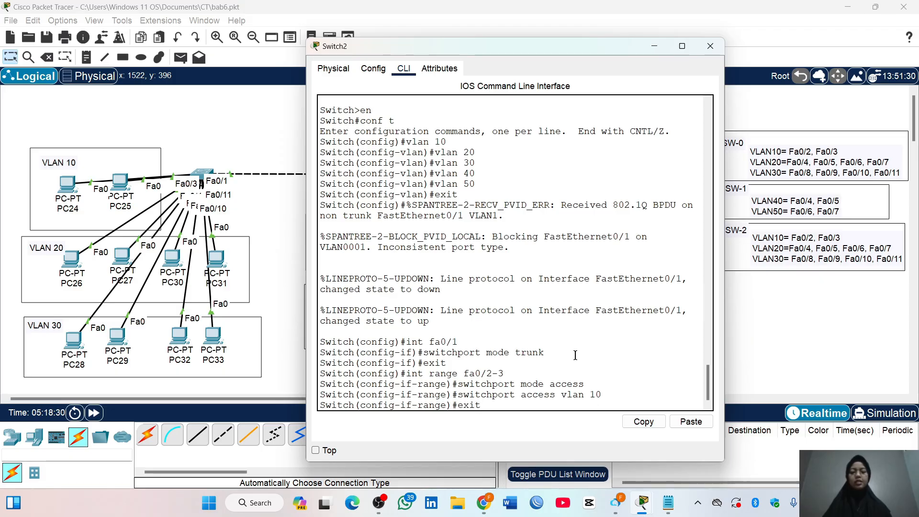
key("Return")
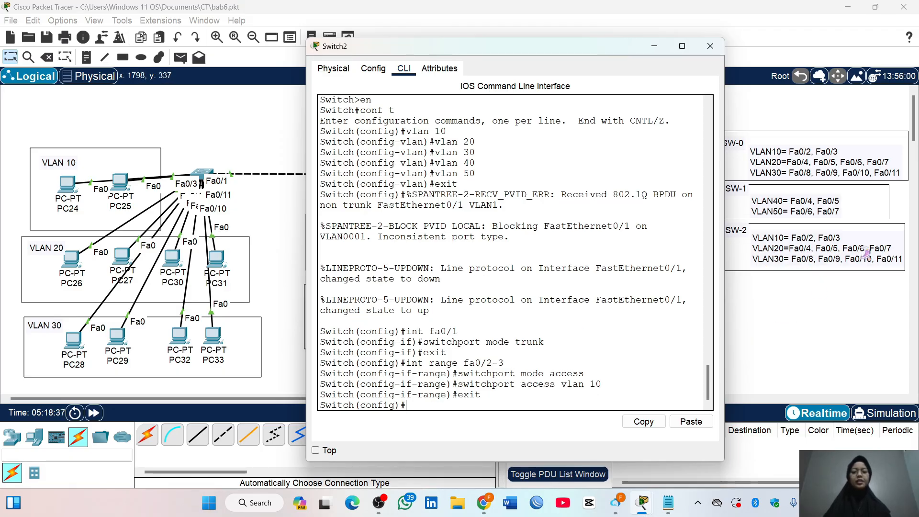
Select the interface range Fa0/4-7 on Switch2 and set it to switchport access mode
type("int ra")
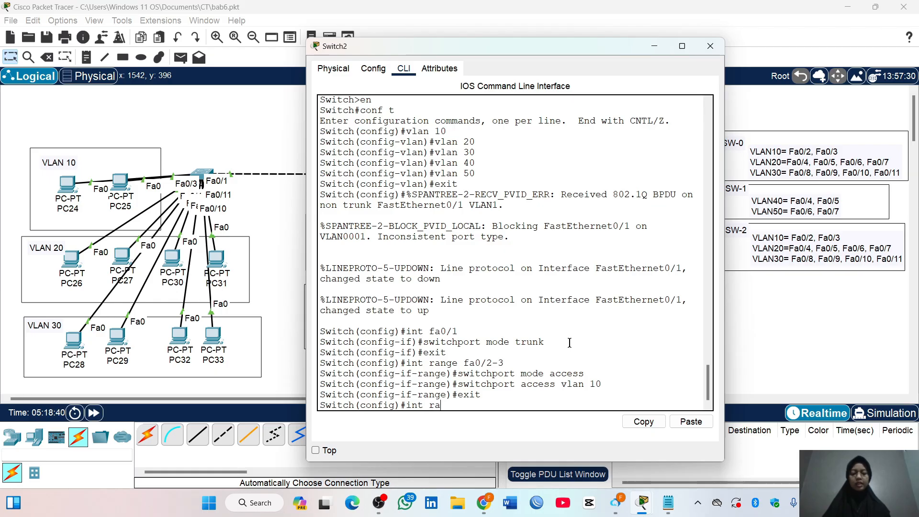
type("nge fa0/")
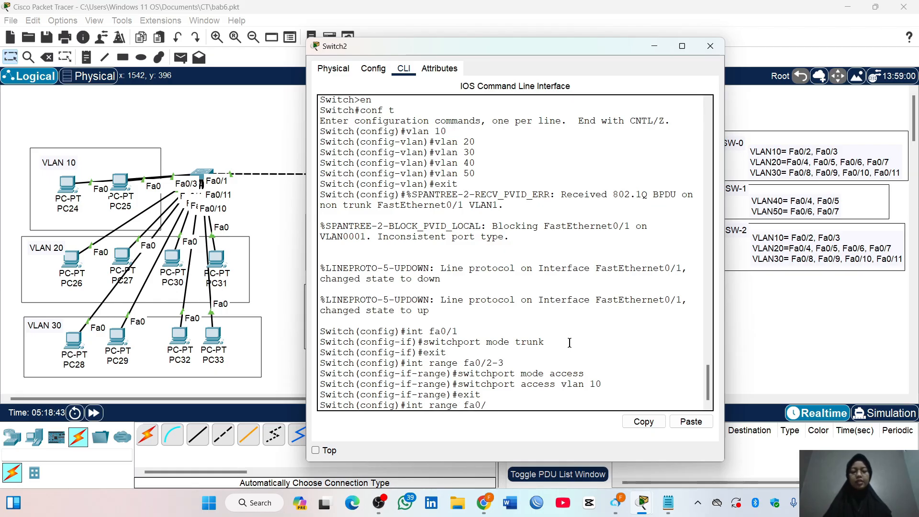
type("4-7")
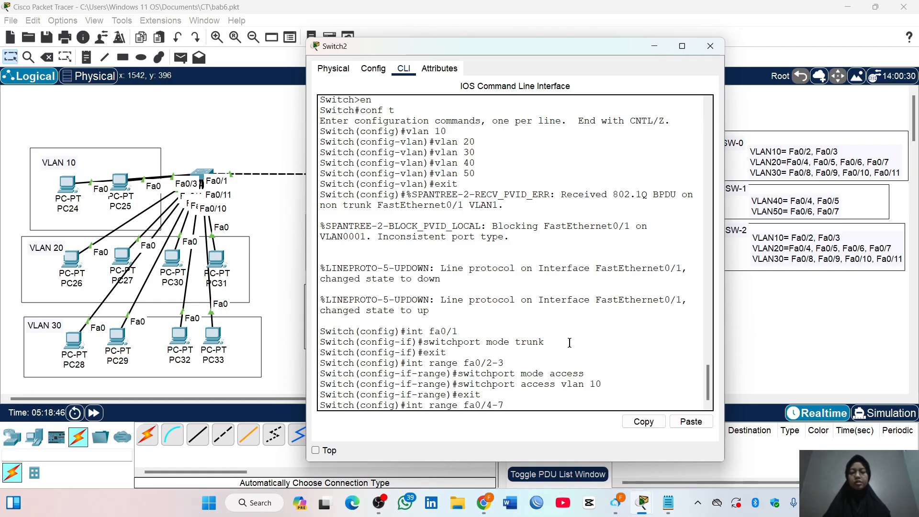
key("Return")
type("switchport m")
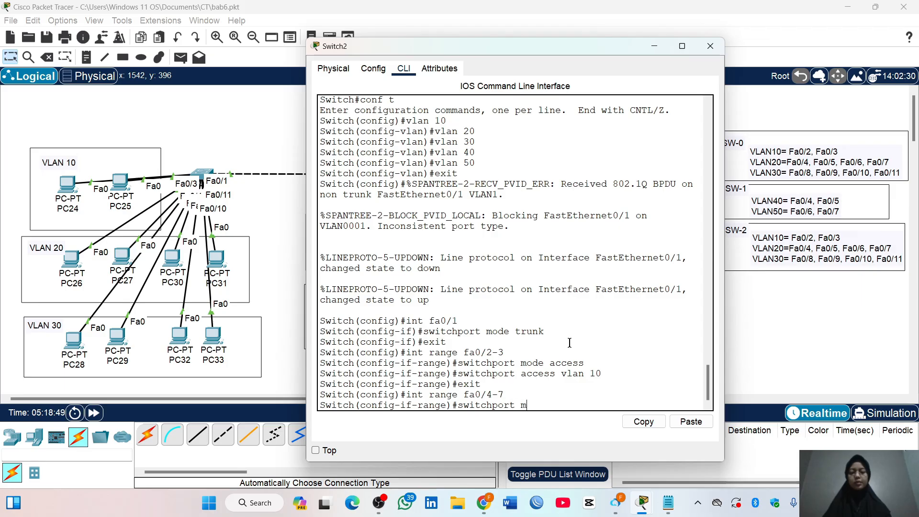
type("ode access")
key("Return")
Assign Switch2's Fa0/4-7 access ports to VLAN 20 and return to global configuration mode
type("switch")
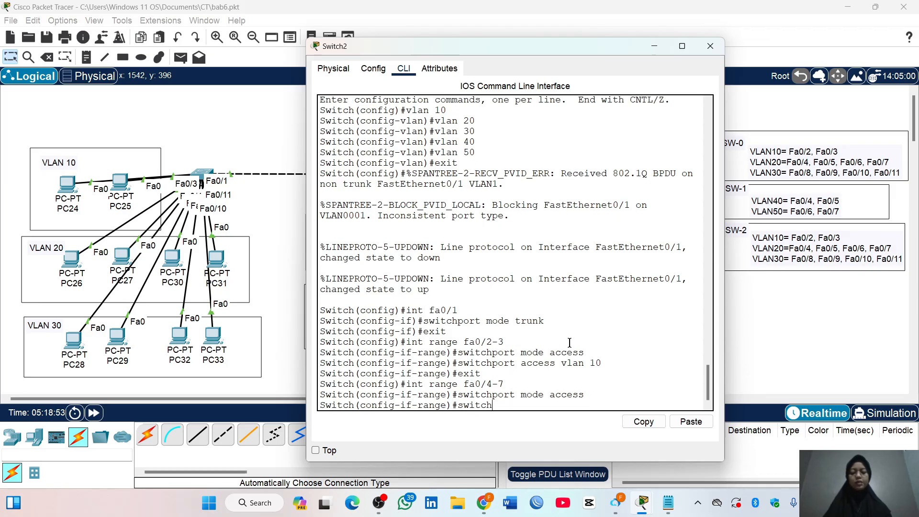
type("port access vla")
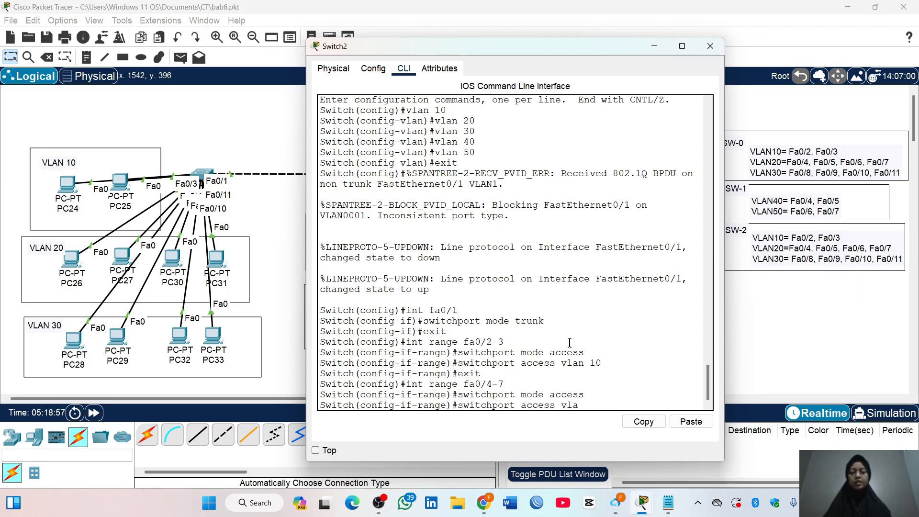
type("n 20")
key("Return")
type("exit")
key("Return")
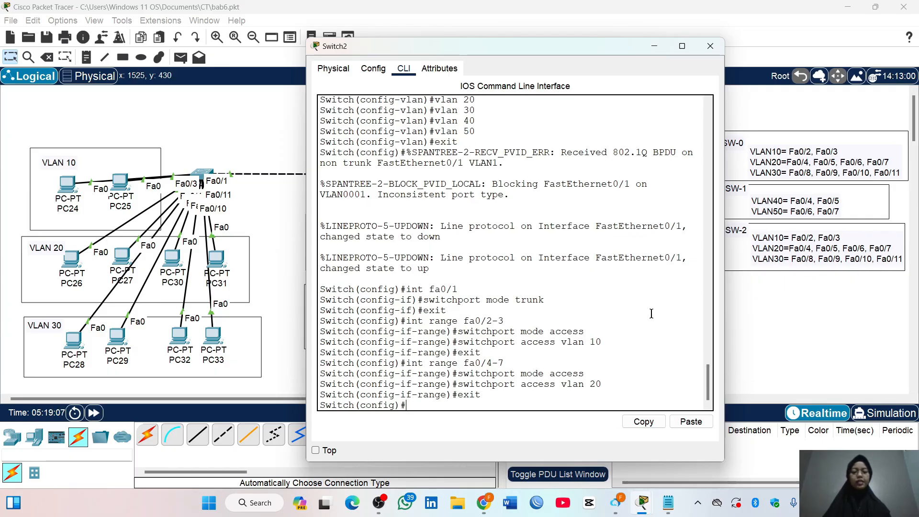
Select the interface range Fa0/8-11 on Switch2 and set it to switchport access mode
type("int")
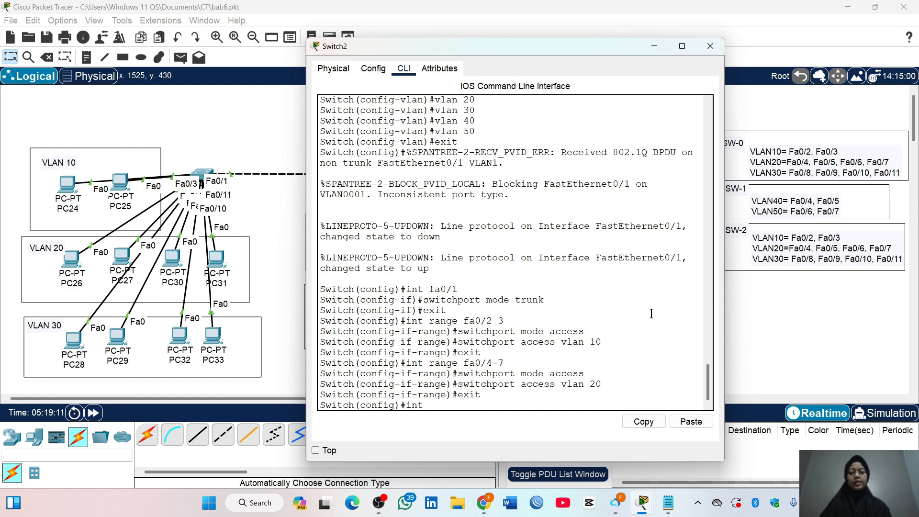
type(" range fa0")
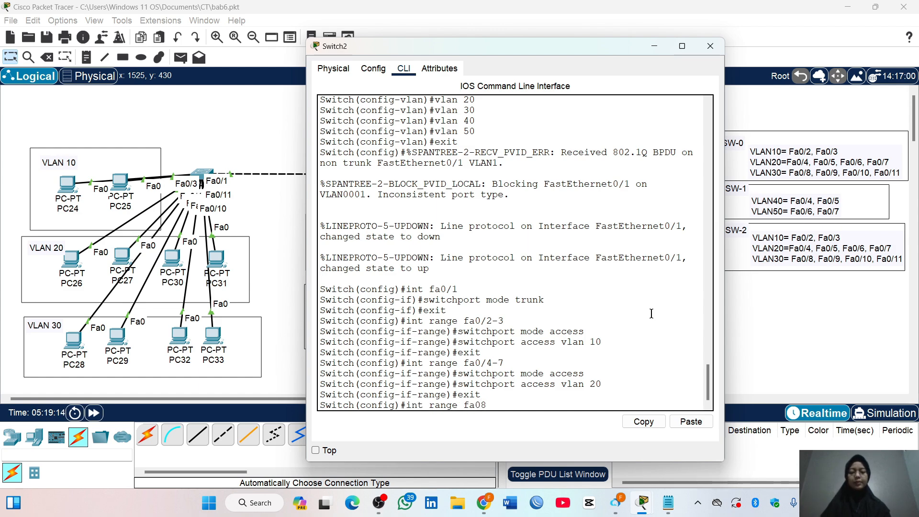
type("/8-11")
key("Return")
type("switchpo")
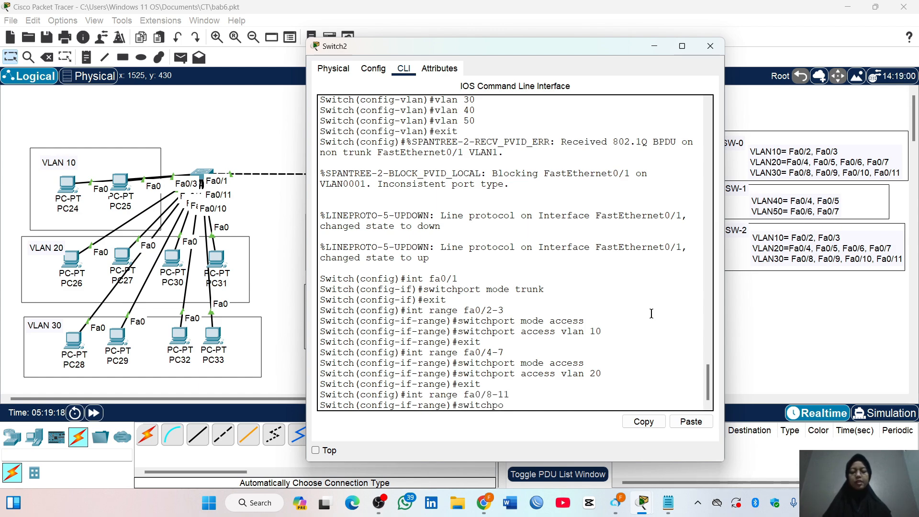
type("rt mode access")
key("Return")
Assign Switch2's Fa0/8-11 access ports to VLAN 30 and return to global configuration mode
type("swit")
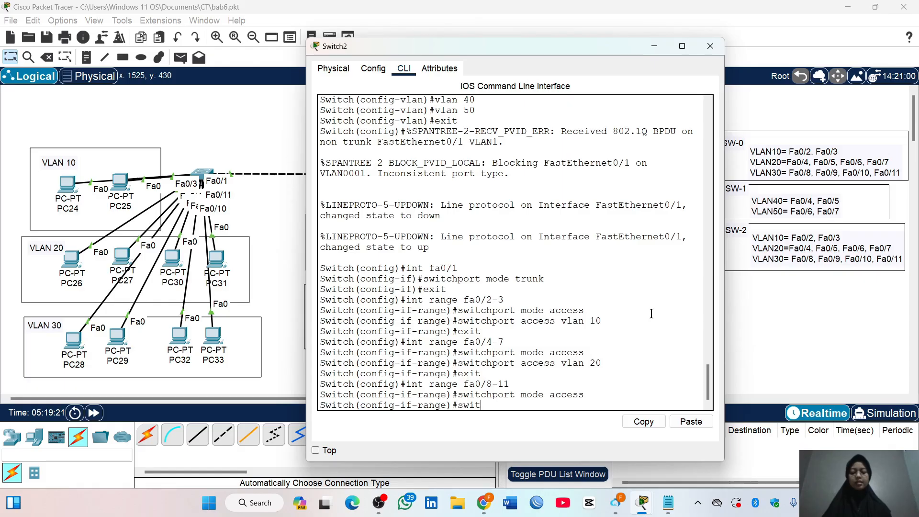
type("chport access vlan 3")
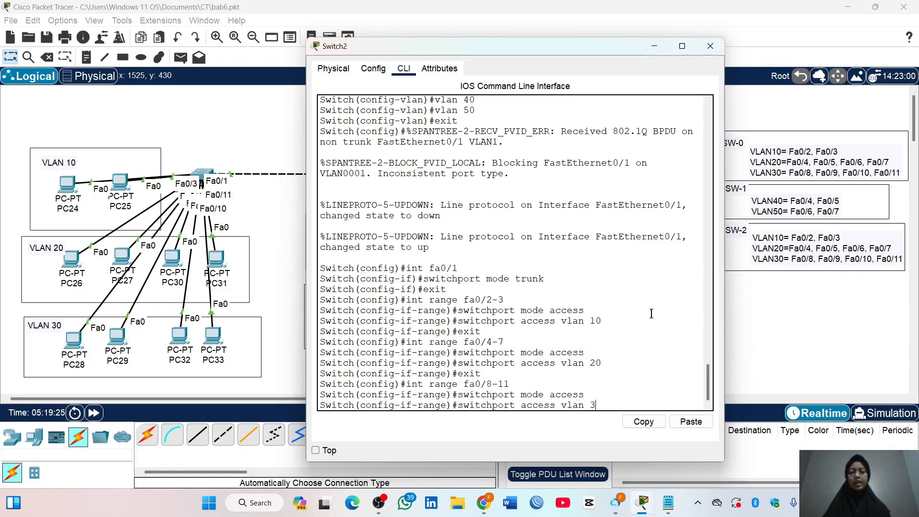
type("0")
key("Return")
type("exit")
key("Return")
Show the brief VLAN table on Switch2, widen the window and check the ports assigned to VLANs 10, 20 and 30
type("do show vlan brief")
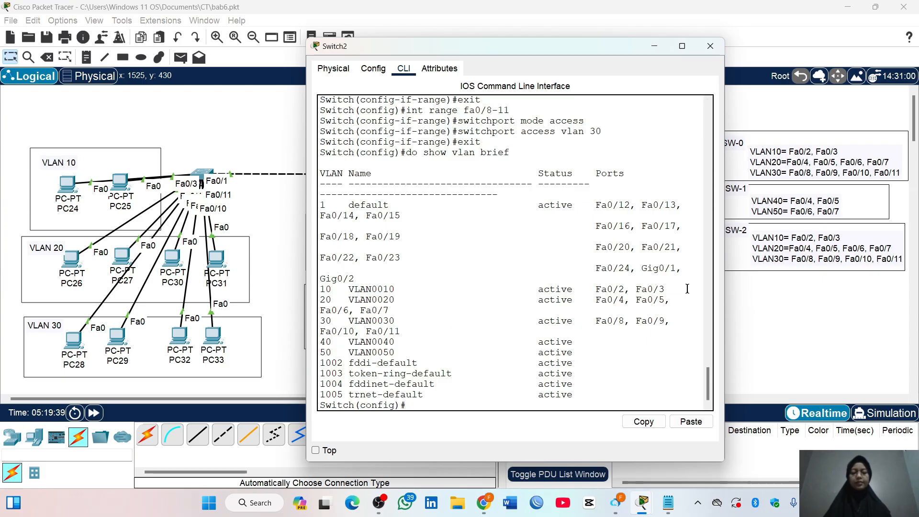
left_click_drag(727, 293, 800, 301)
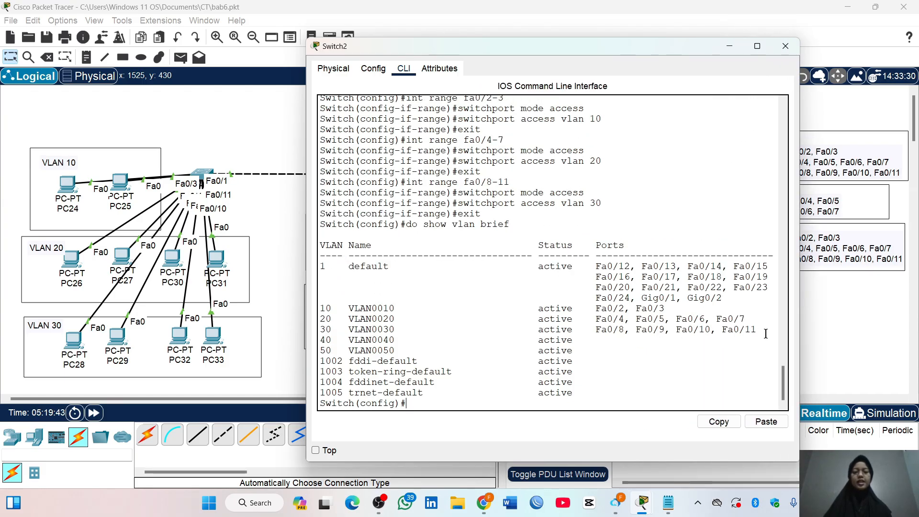
left_click_drag(766, 334, 320, 308)
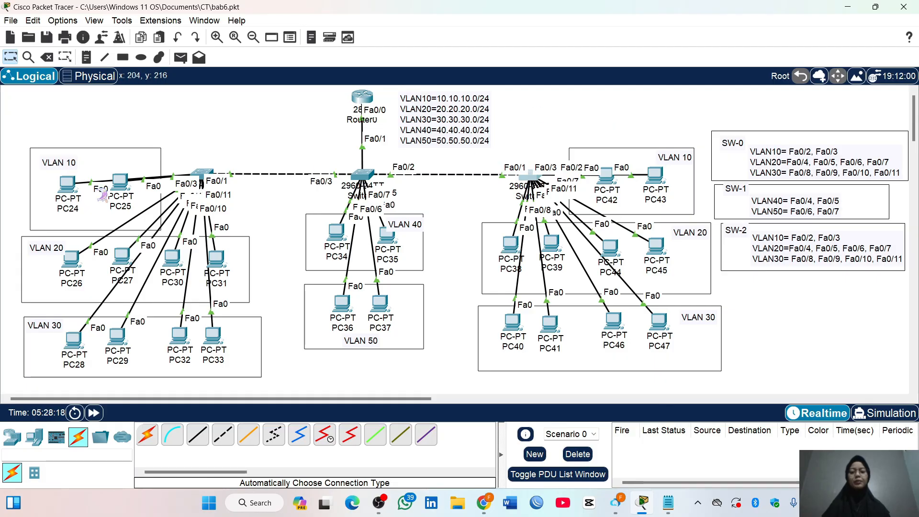
Set PC24's IPv4 configuration in VLAN 10 to DHCP and close its window
left_click(67, 184)
left_click(428, 94)
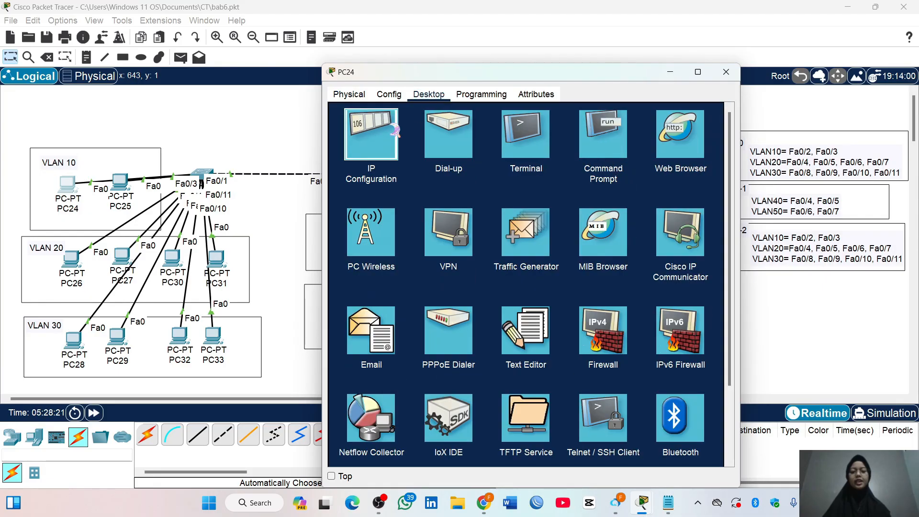
left_click(370, 139)
left_click(364, 157)
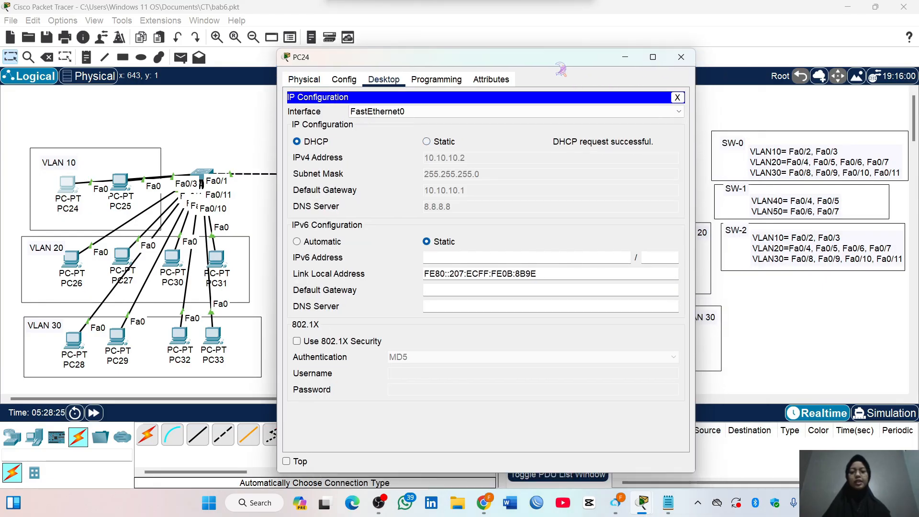
left_click(698, 49)
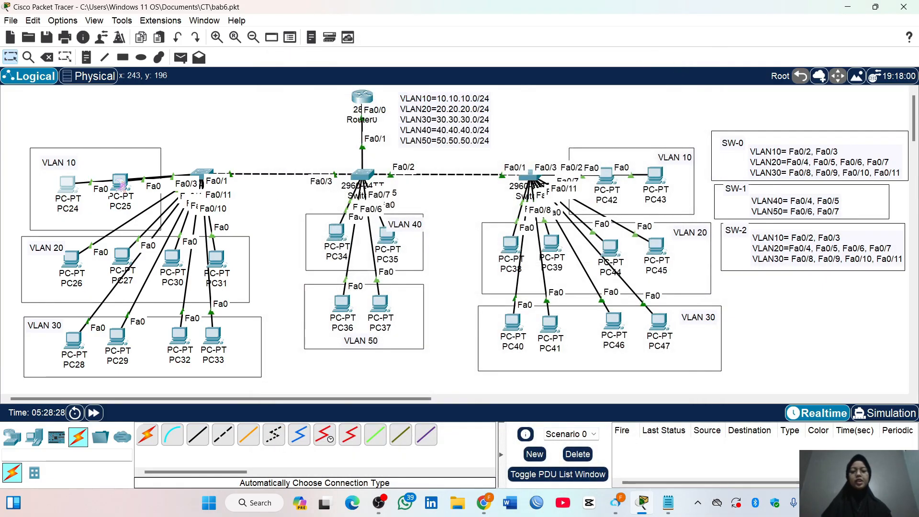
Set PC25's IPv4 configuration in VLAN 10 to DHCP and close its window
left_click(120, 182)
left_click(429, 94)
left_click(370, 140)
left_click(364, 157)
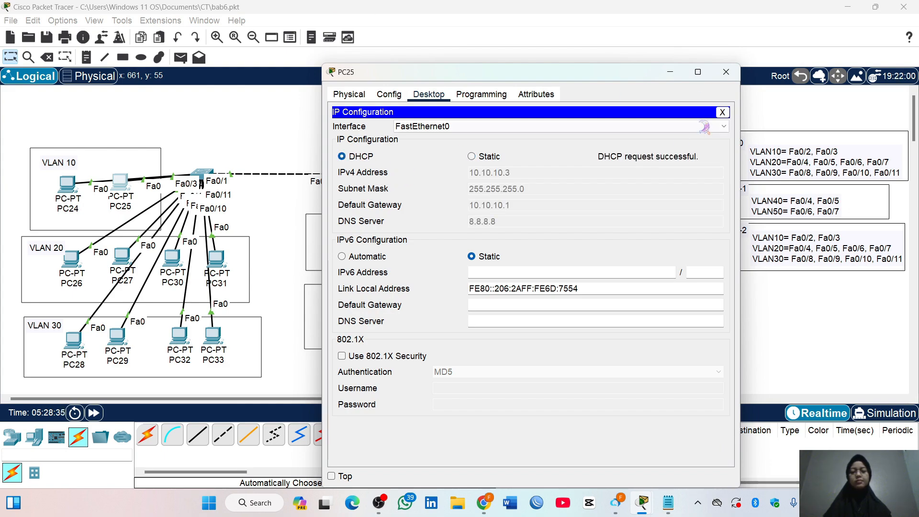
left_click(726, 72)
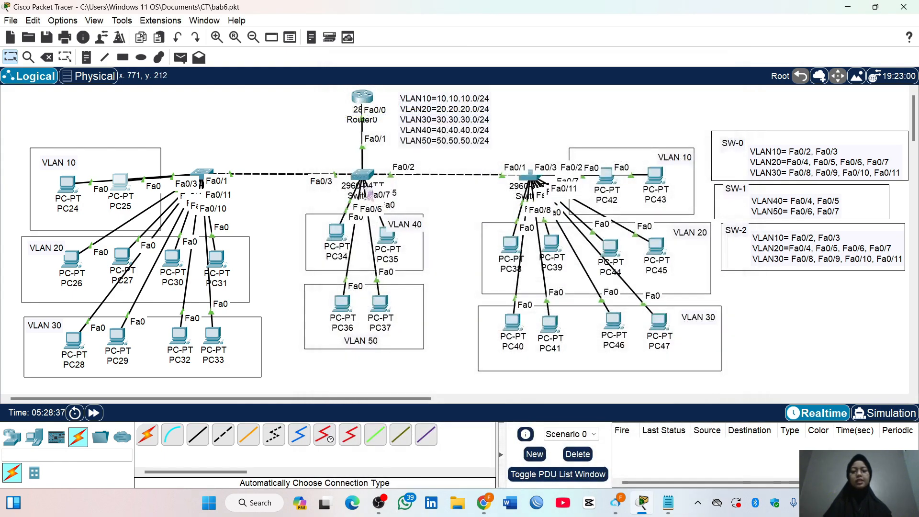
Set PC34's IPv4 configuration in VLAN 40 to DHCP and close its window
left_click(334, 238)
left_click(428, 94)
left_click(371, 132)
left_click(367, 157)
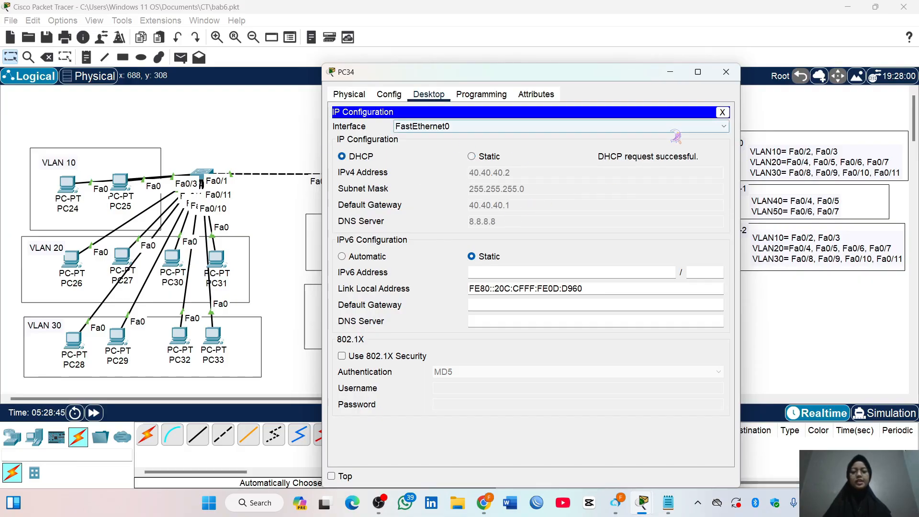
left_click(726, 72)
Set PC38's IPv4 configuration in VLAN 20 to DHCP and close its window
left_click(511, 252)
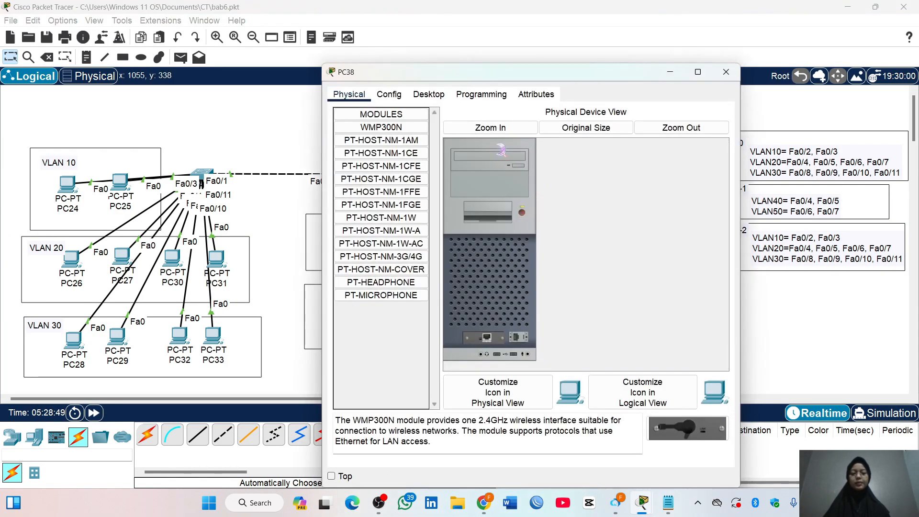
left_click(431, 93)
left_click(369, 132)
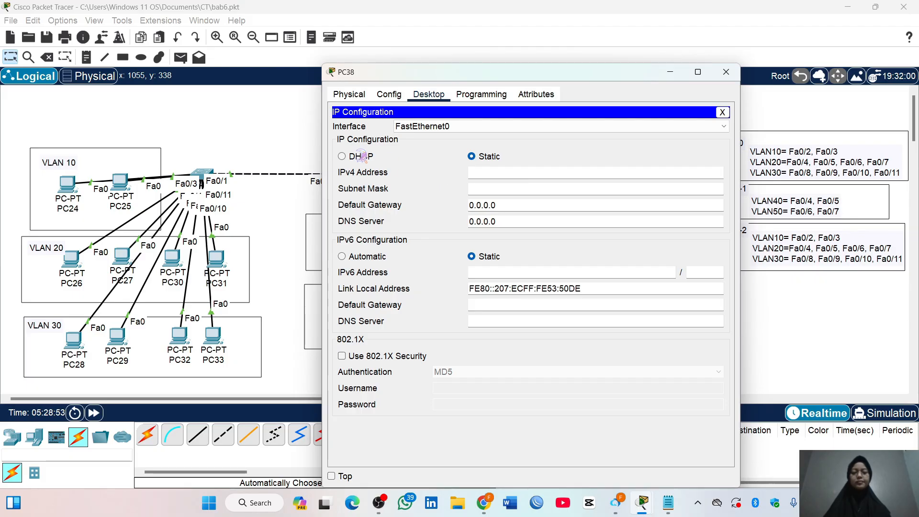
left_click(361, 156)
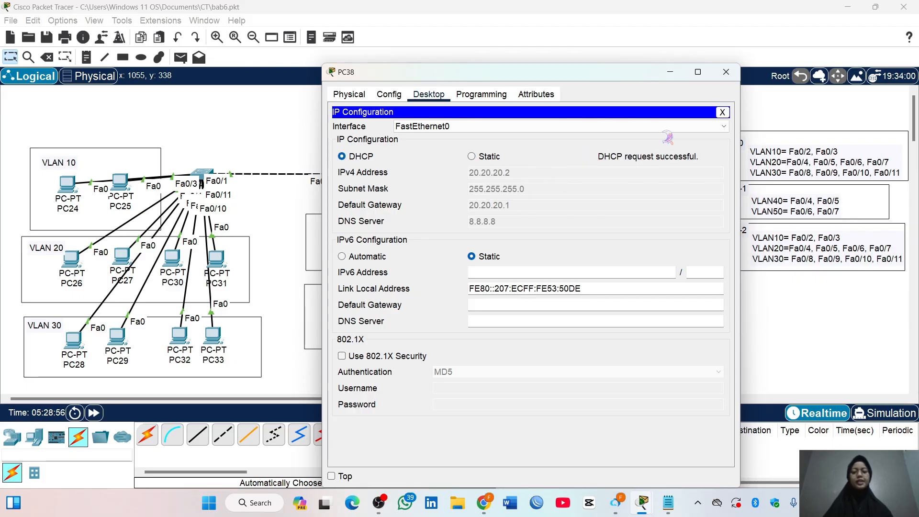
left_click(726, 72)
Set PC40's IPv4 configuration in VLAN 30 to DHCP and close its window
left_click(517, 324)
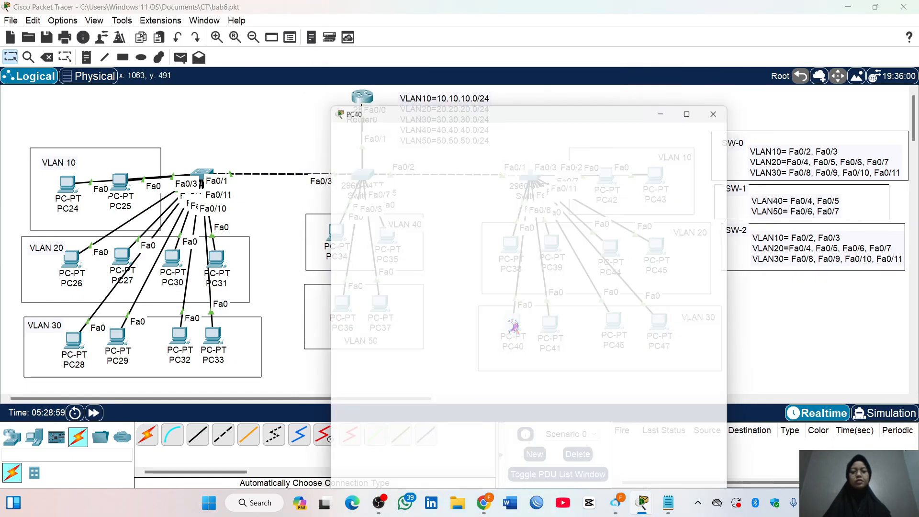
left_click(429, 94)
left_click(370, 132)
left_click(352, 158)
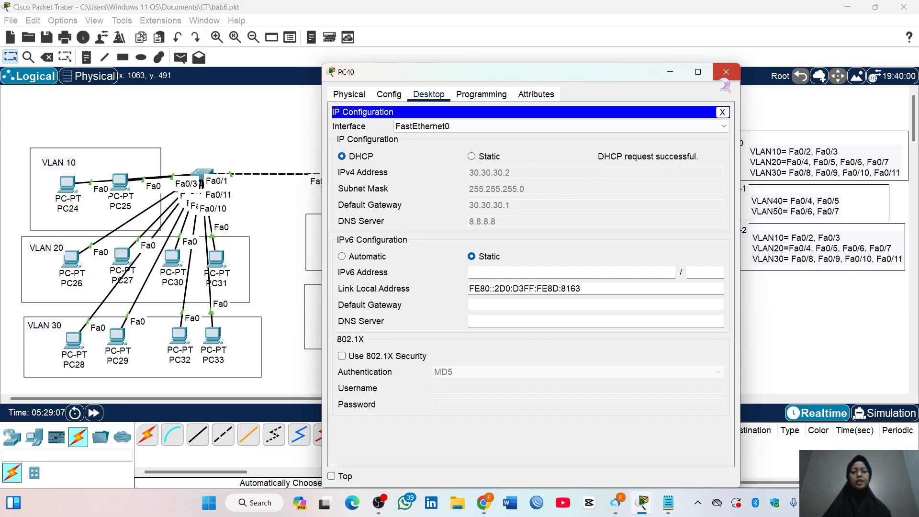
left_click(726, 72)
Open the IP configuration of PC36 in VLAN 50 and set its IPv4 addressing to DHCP
left_click(344, 309)
left_click(428, 95)
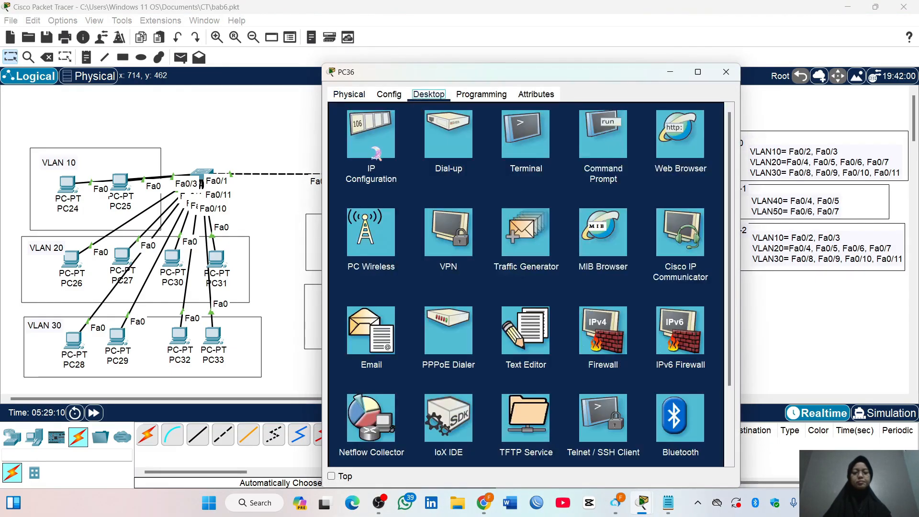
left_click(372, 136)
left_click(353, 157)
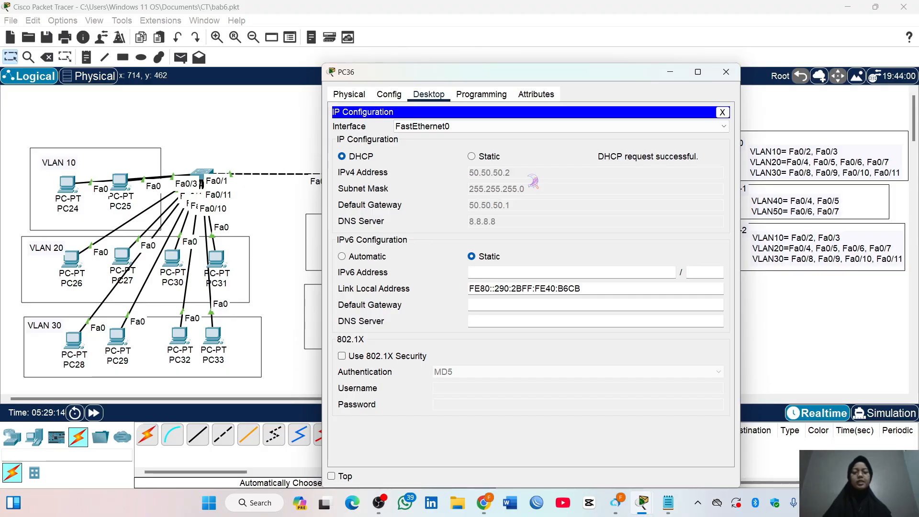
With PC36's window closed, send two simple PDUs from PC24 in VLAN 10 to PC34 in VLAN 40, and delete the test scenario
left_click(726, 73)
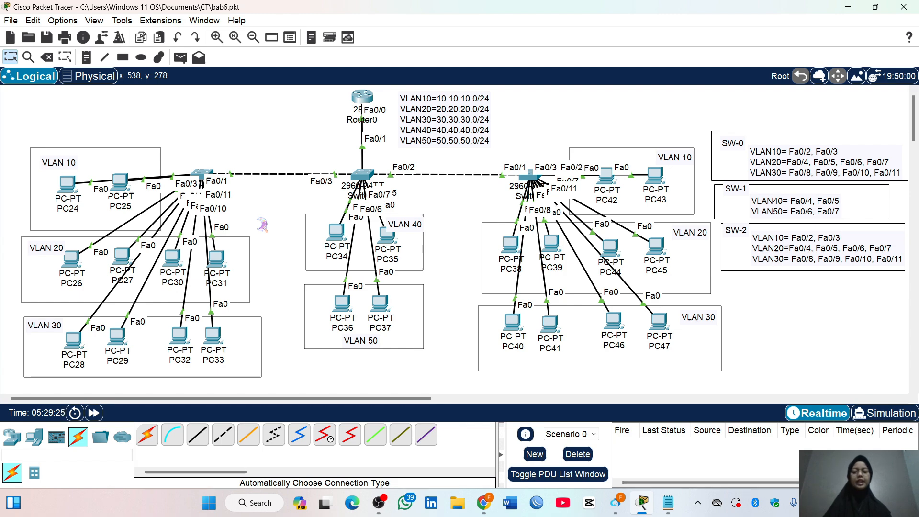
left_click(181, 58)
left_click(67, 184)
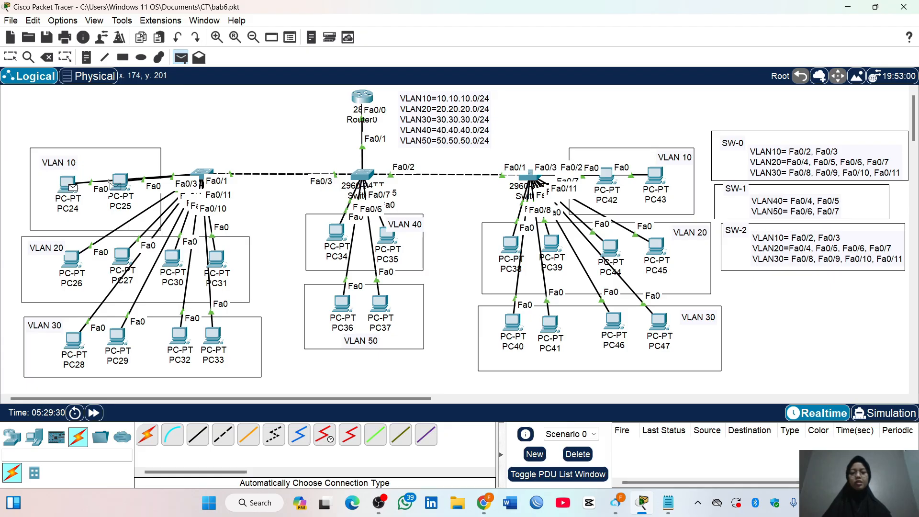
left_click(332, 231)
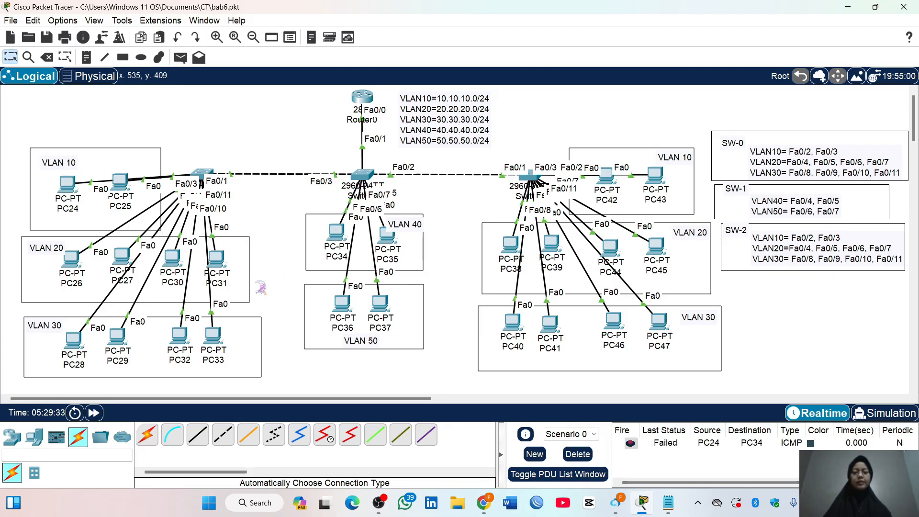
left_click(181, 58)
left_click(67, 183)
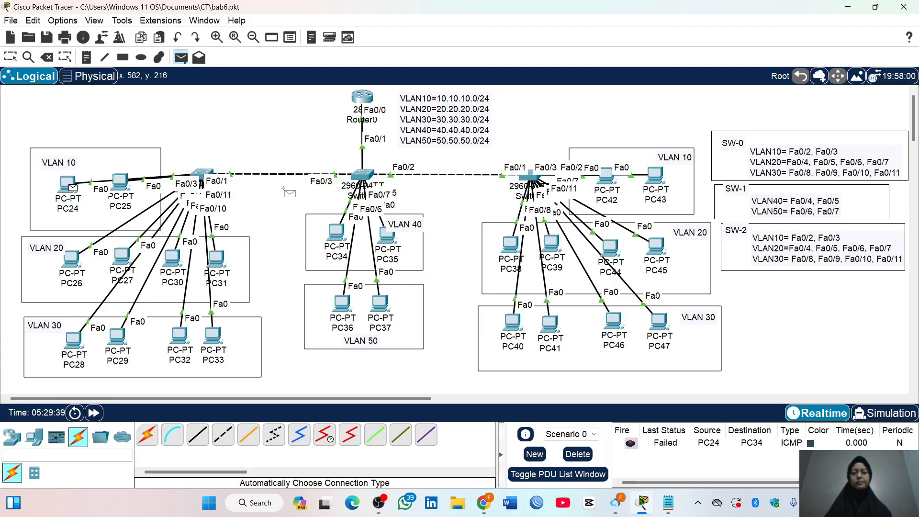
left_click(337, 232)
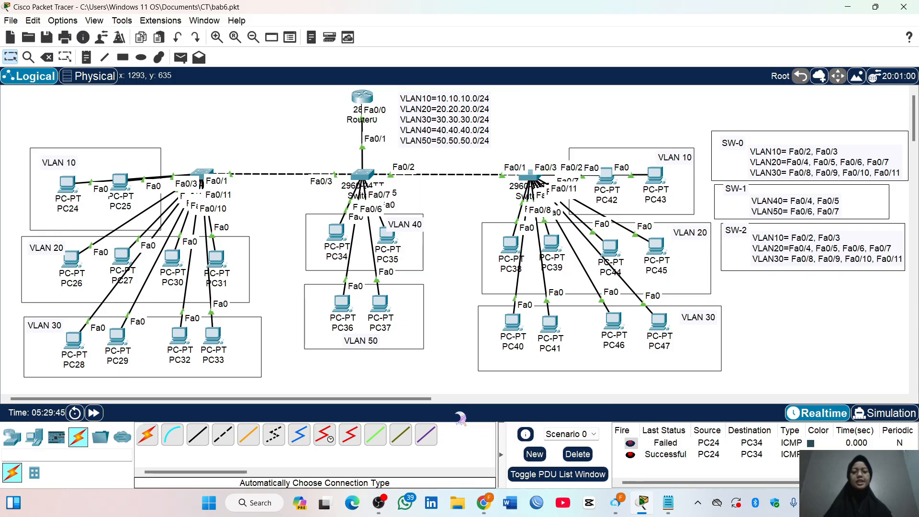
left_click(578, 454)
Test connectivity with two simple PDUs from PC34 in VLAN 40 to PC38 in VLAN 20, and delete the test scenario
left_click(181, 58)
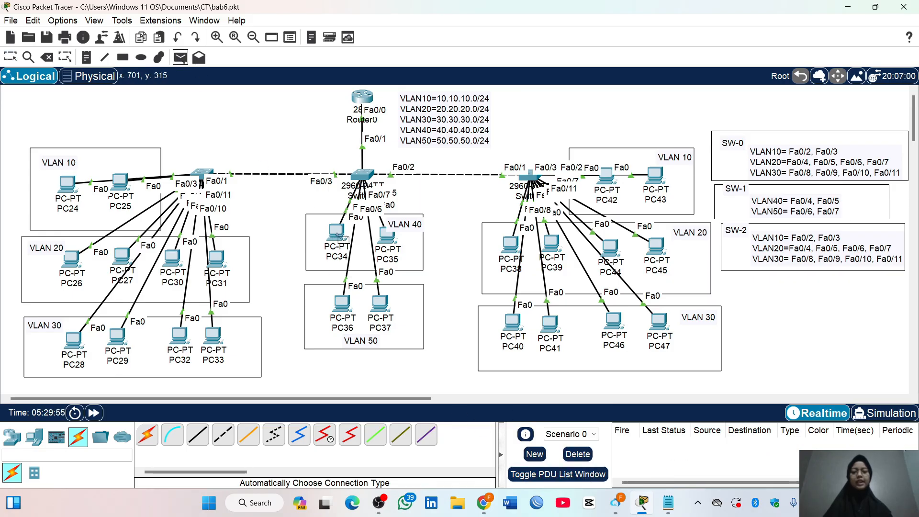
left_click(338, 232)
left_click(511, 245)
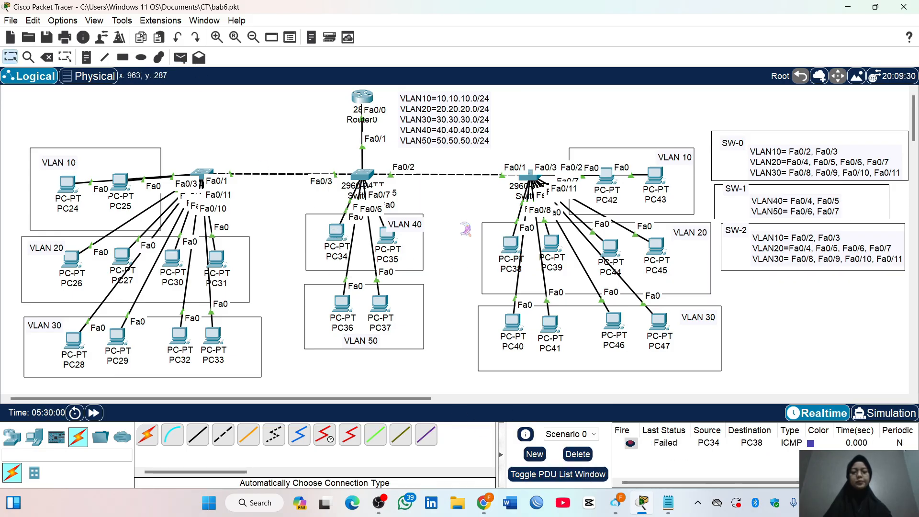
left_click(181, 58)
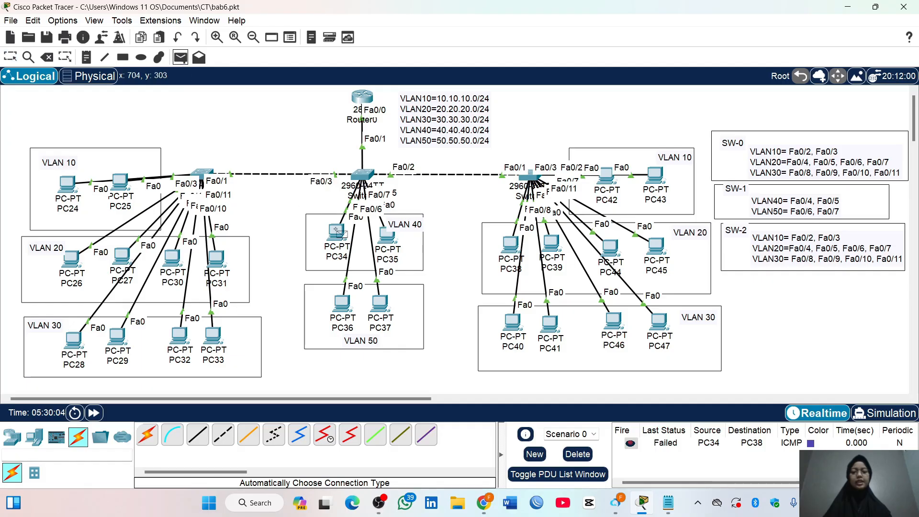
left_click(511, 245)
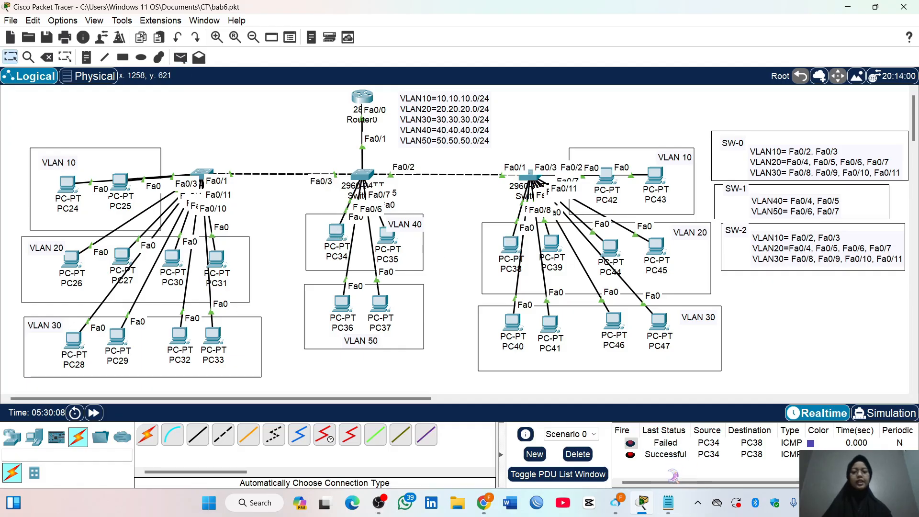
left_click(578, 454)
Test connectivity with two simple PDUs from PC36 in VLAN 50 to PC40 in VLAN 30, and delete the test scenario
left_click(181, 58)
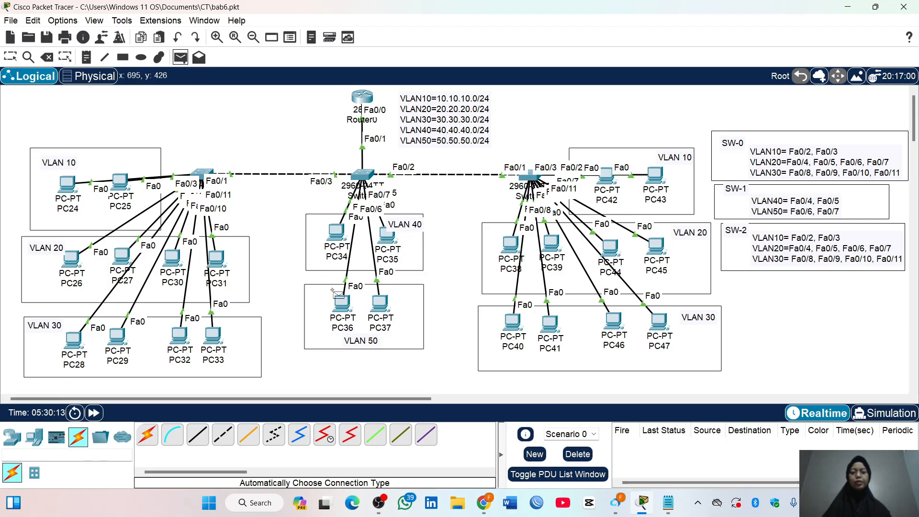
left_click(342, 302)
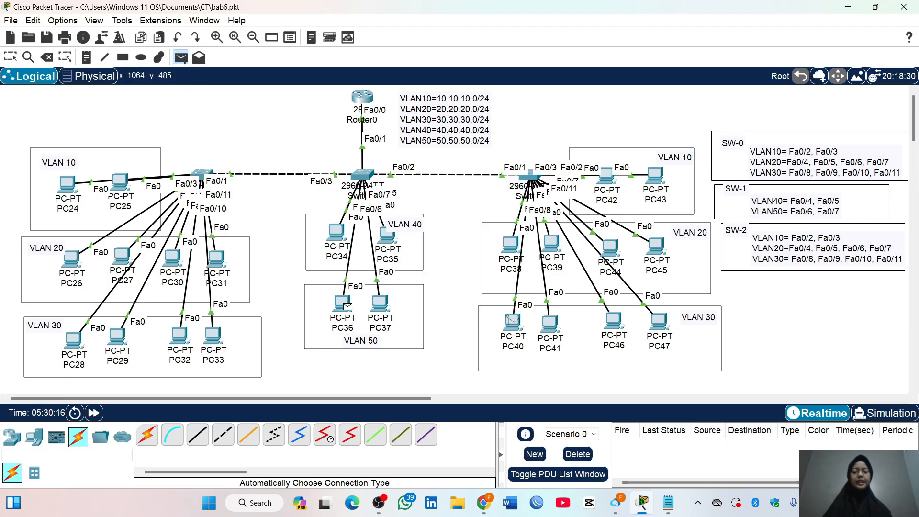
left_click(512, 321)
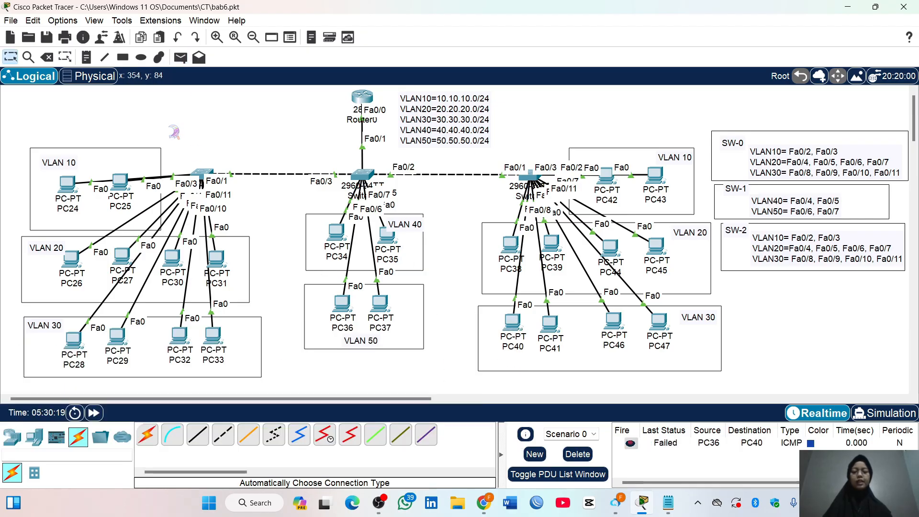
left_click(343, 304)
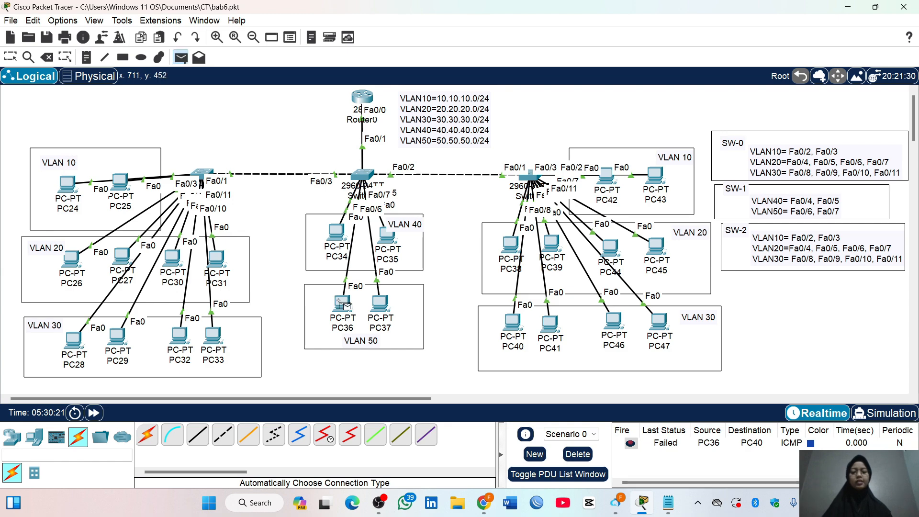
left_click(513, 323)
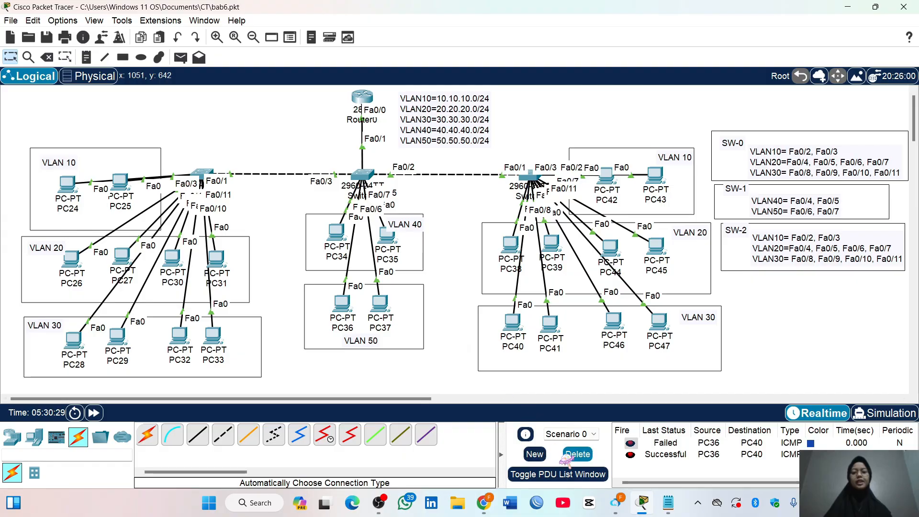
left_click(578, 453)
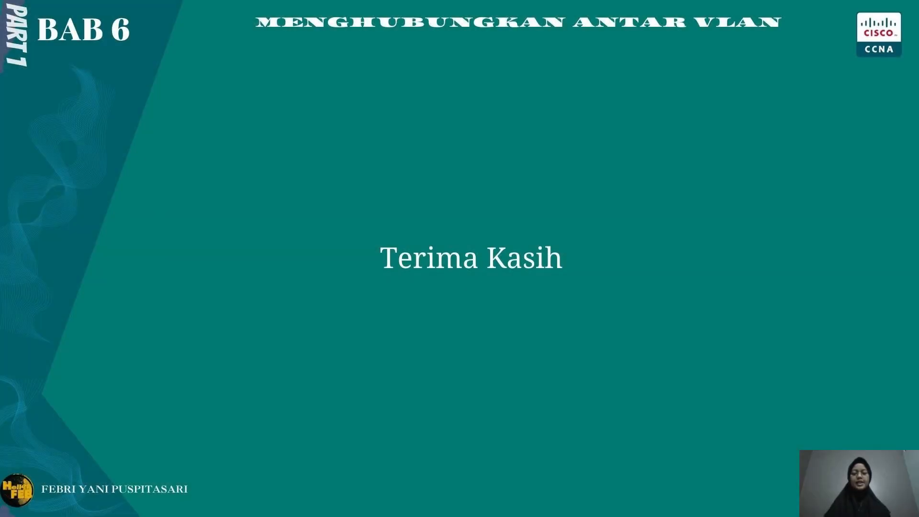